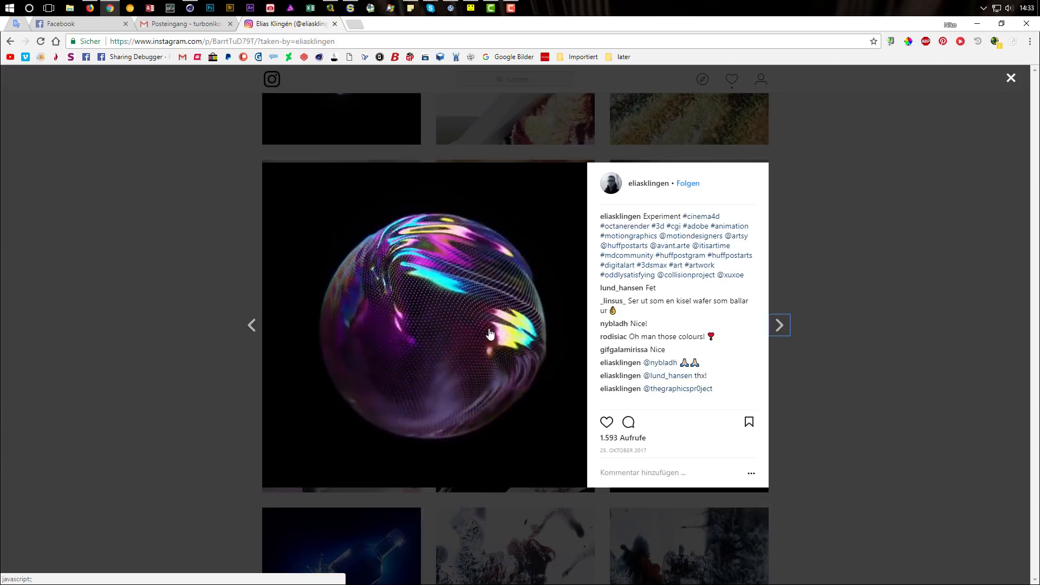
- Switch from the reference animation in the browser to Cinema 4D and add a sphere primitive to the scene
{"action": "left_click", "coordinate": [439, 354]}
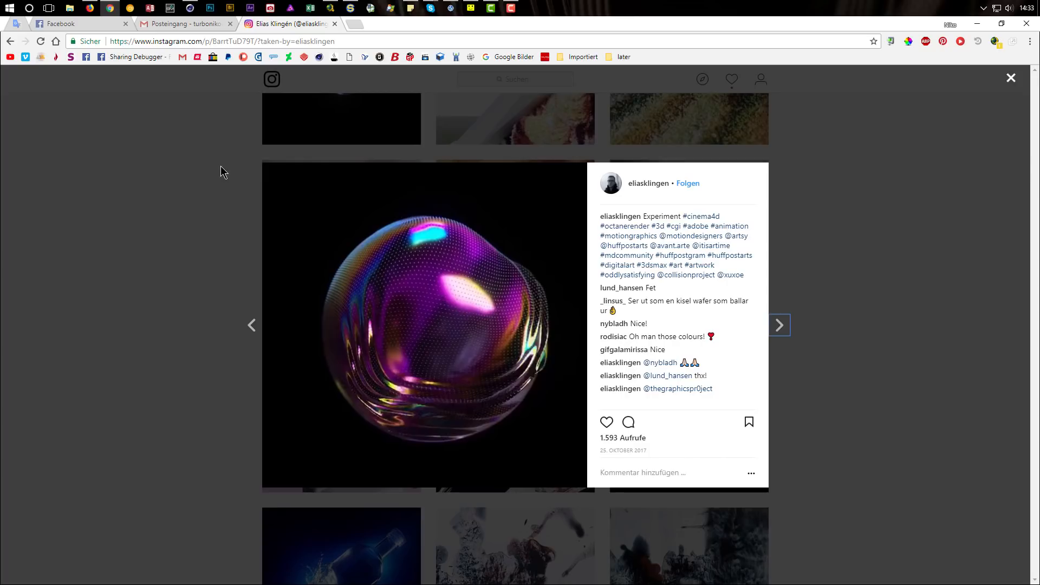
{"action": "left_click", "coordinate": [973, 29]}
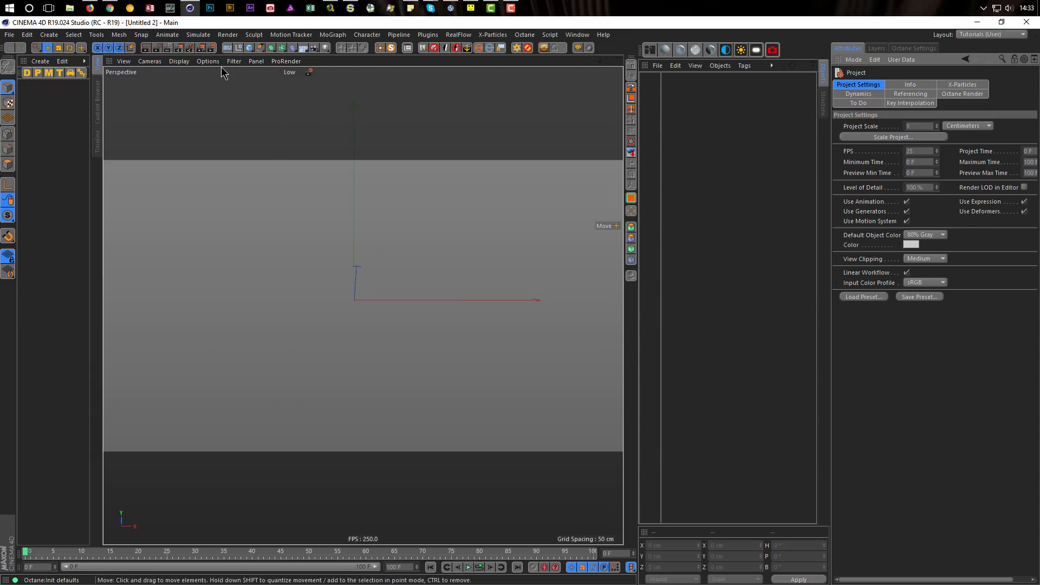
{"action": "left_click", "coordinate": [250, 48]}
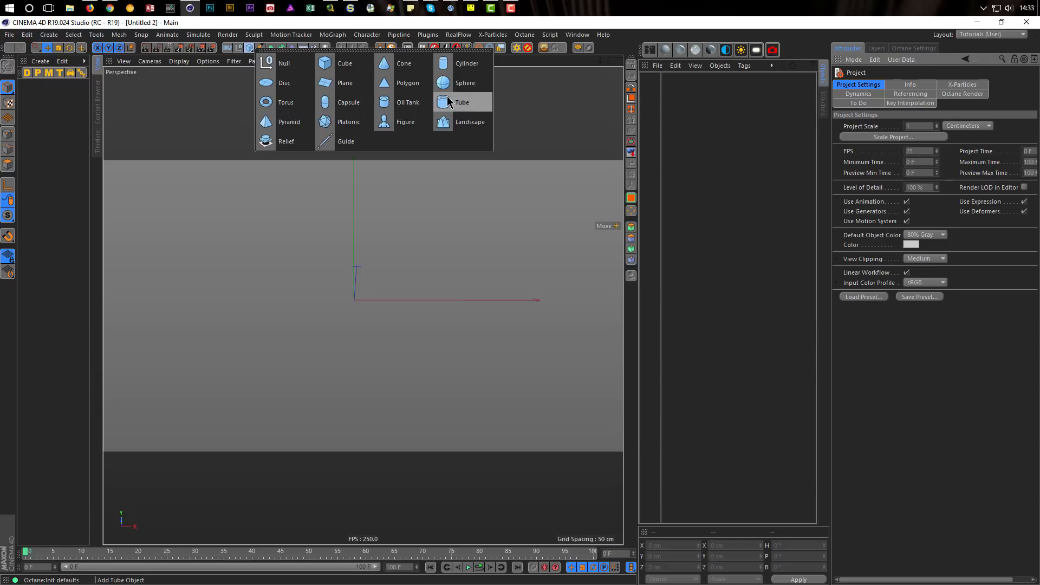
{"action": "left_click", "coordinate": [466, 83]}
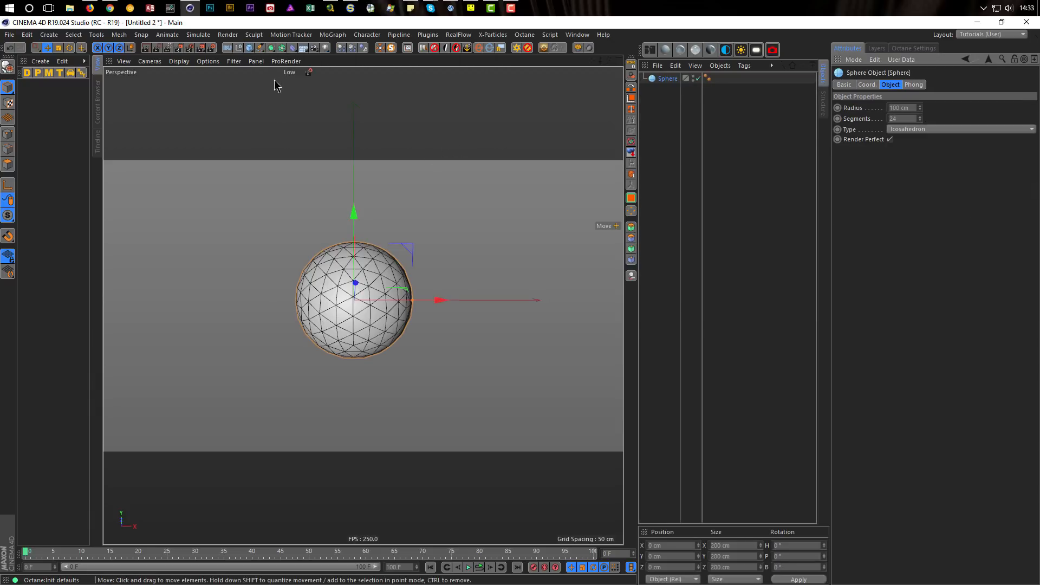
- Turn off Lock Ratio and set the output width to 720 pixels for the render presets from Low through High GI
{"action": "left_click", "coordinate": [227, 48]}
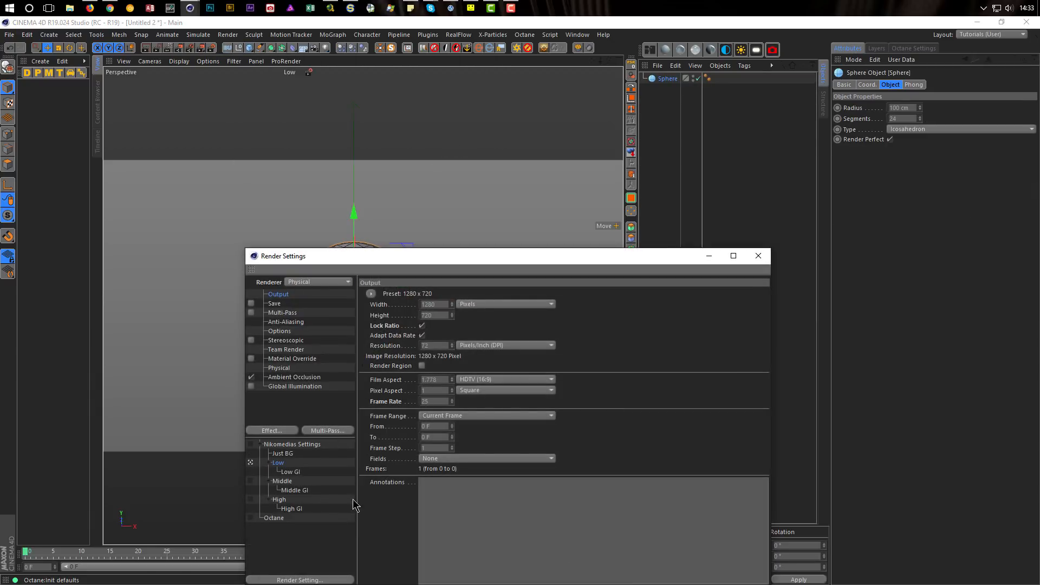
{"action": "left_click", "coordinate": [294, 511], "text": "shift"}
{"action": "left_click", "coordinate": [422, 326]}
{"action": "left_click", "coordinate": [433, 304]}
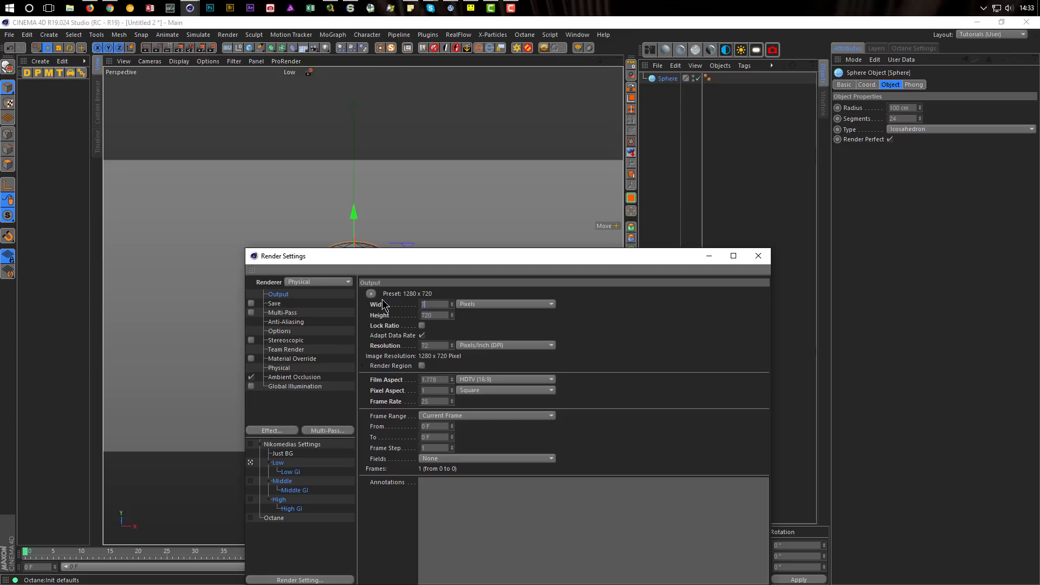
{"action": "type", "text": "720"}
{"action": "key", "text": "Return"}
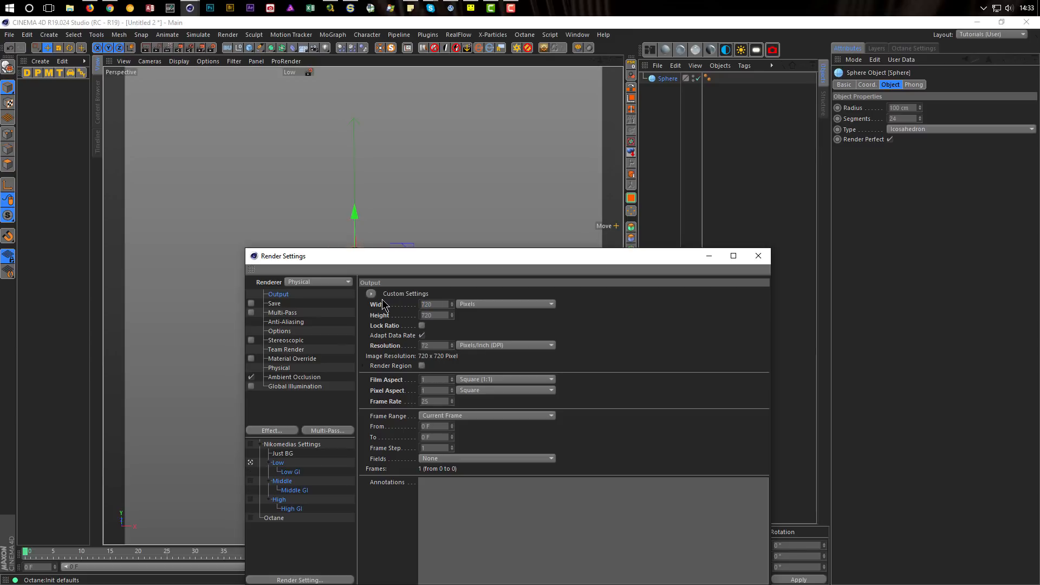
{"action": "left_click", "coordinate": [278, 463]}
{"action": "left_click", "coordinate": [762, 256]}
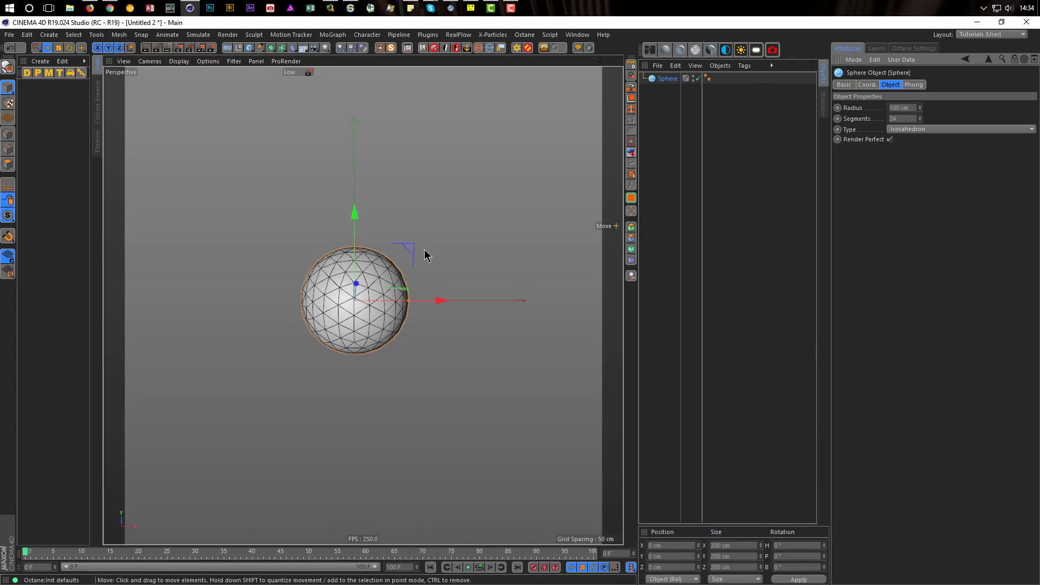
- Set the icosahedron sphere's segments to 100
{"action": "scroll", "coordinate": [382, 276], "scroll_direction": "up", "scroll_amount": 5}
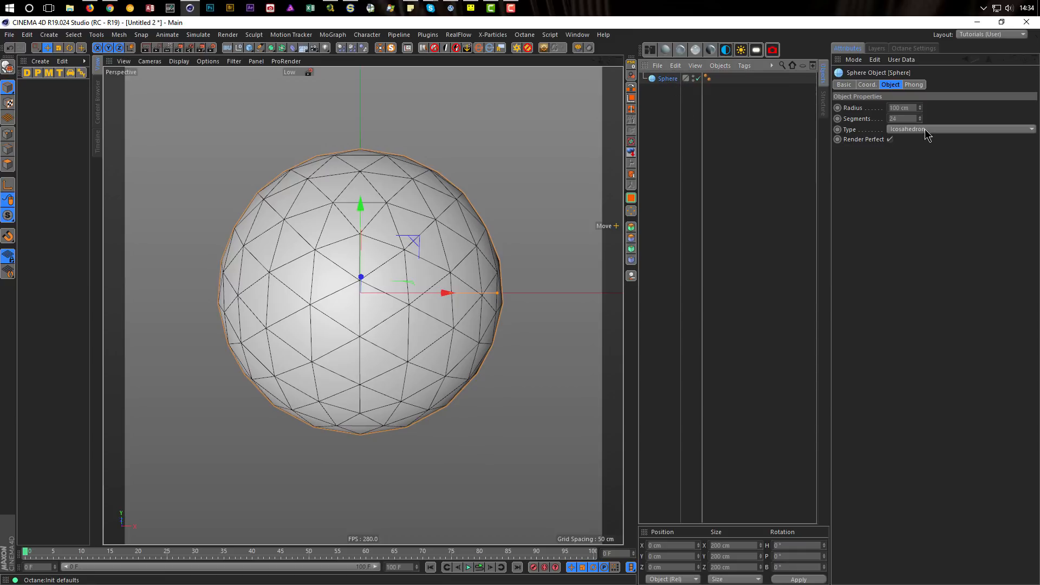
{"action": "left_click", "coordinate": [904, 118]}
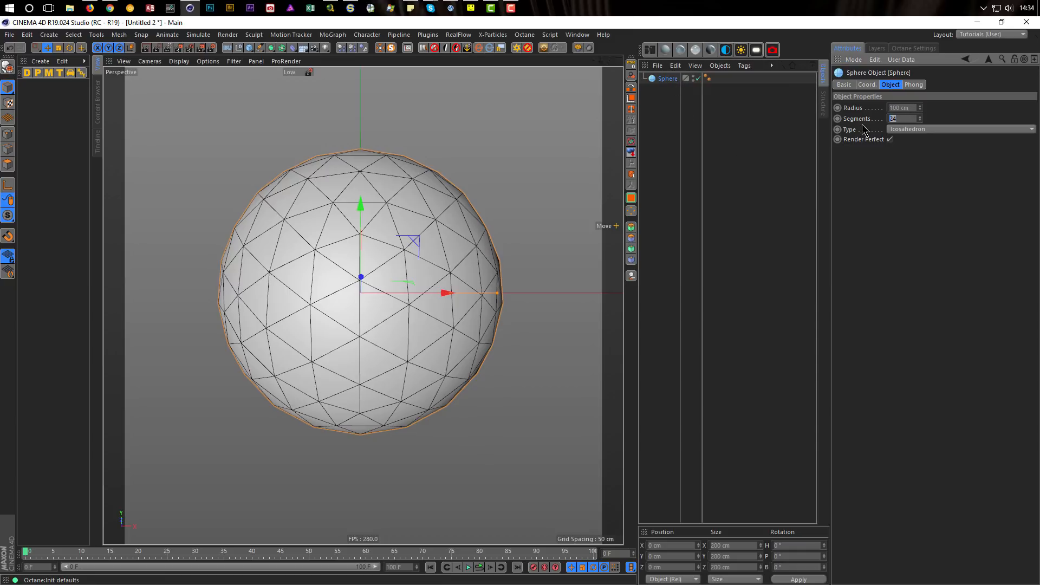
{"action": "type", "text": "120"}
{"action": "key", "text": "BackSpace"}
{"action": "key", "text": "BackSpace"}
{"action": "type", "text": "00"}
{"action": "key", "text": "Return"}
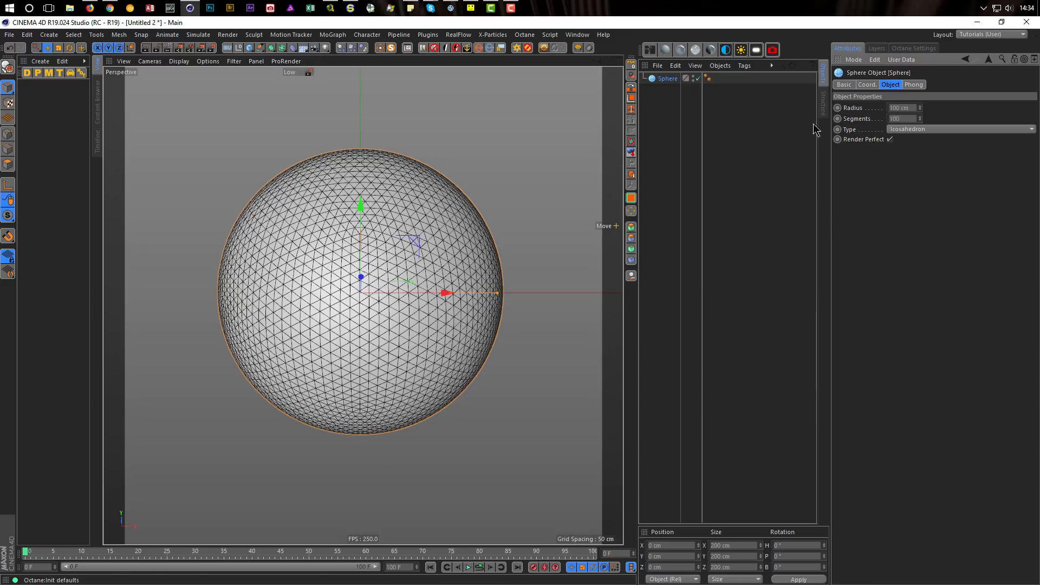
{"action": "scroll", "coordinate": [399, 271], "scroll_direction": "down", "scroll_amount": 2}
{"action": "middle_click_drag", "start_coordinate": [383, 275], "coordinate": [372, 285], "text": "alt"}
{"action": "left_click_drag", "start_coordinate": [374, 286], "coordinate": [381, 288], "text": "alt"}
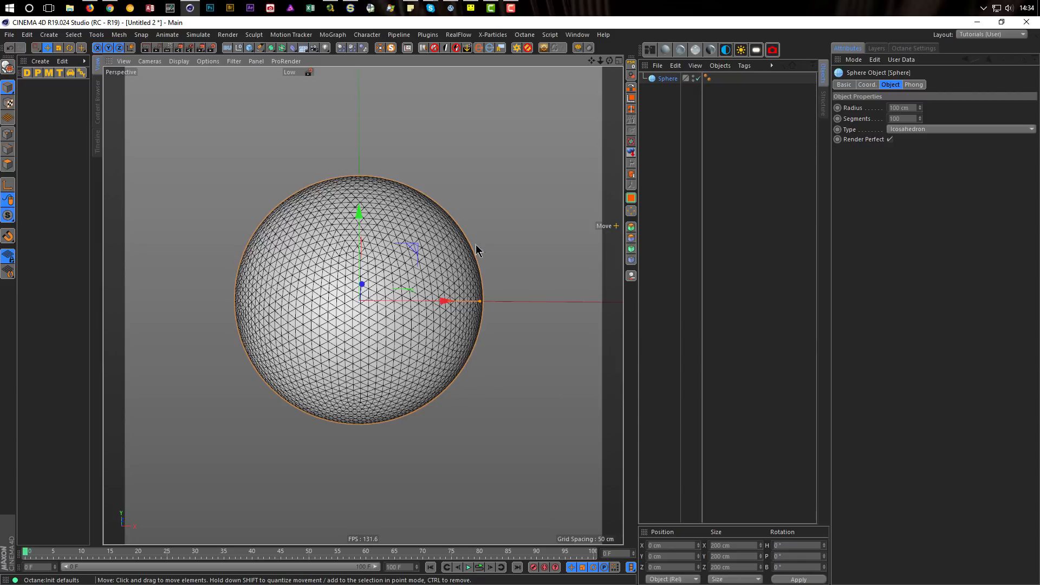
- Add a Cloth simulation tag to the sphere and convert the sphere into an editable polygon object
{"action": "right_click", "coordinate": [665, 85]}
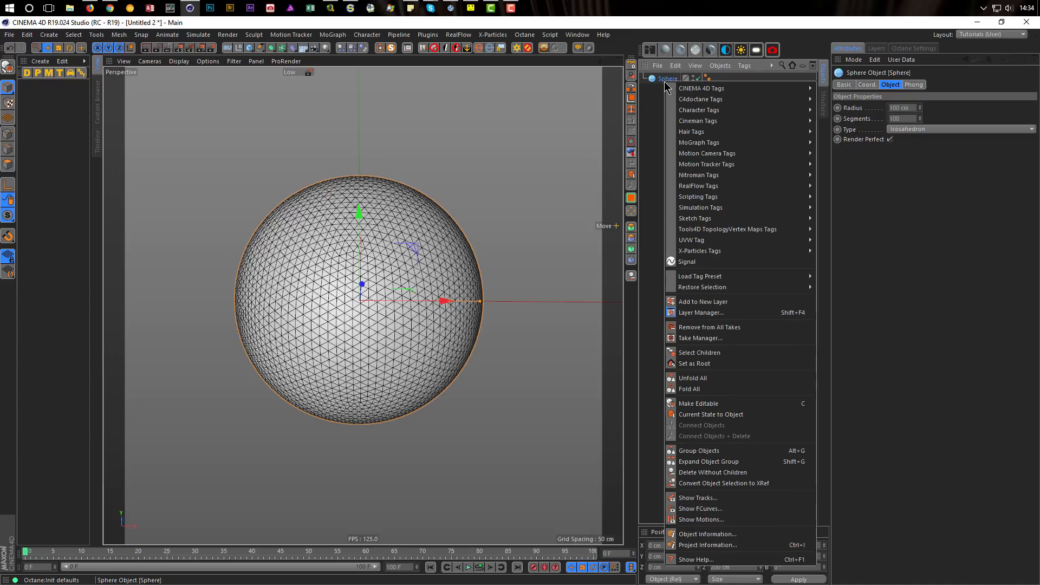
{"action": "mouse_move", "coordinate": [745, 212]}
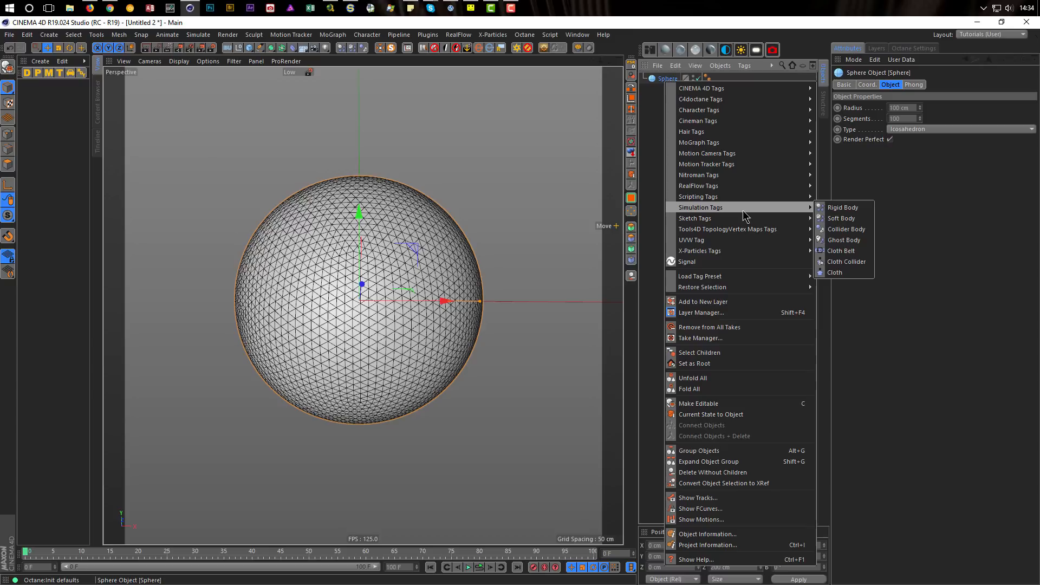
{"action": "left_click", "coordinate": [836, 273]}
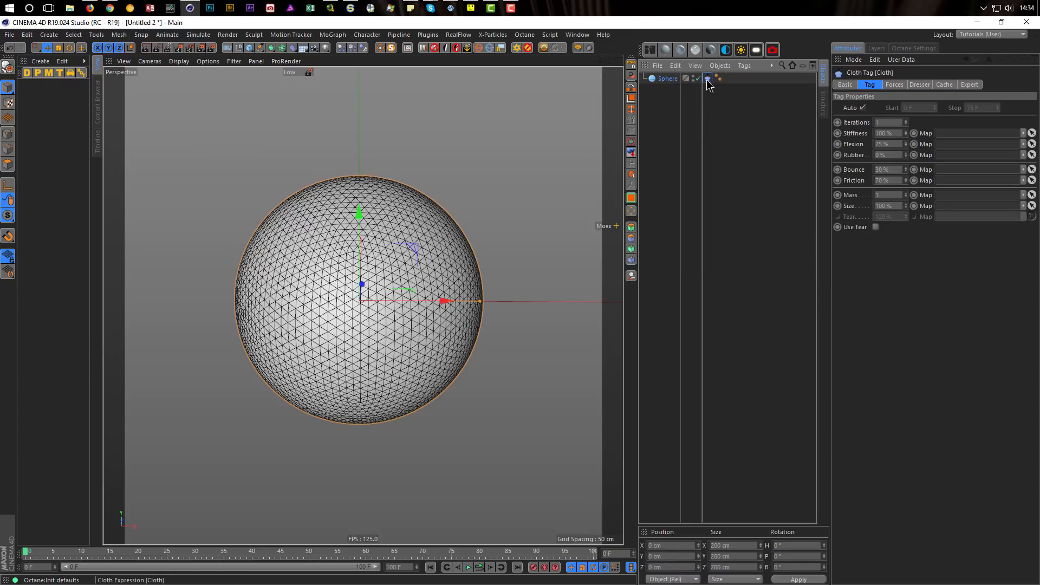
{"action": "left_click", "coordinate": [659, 85]}
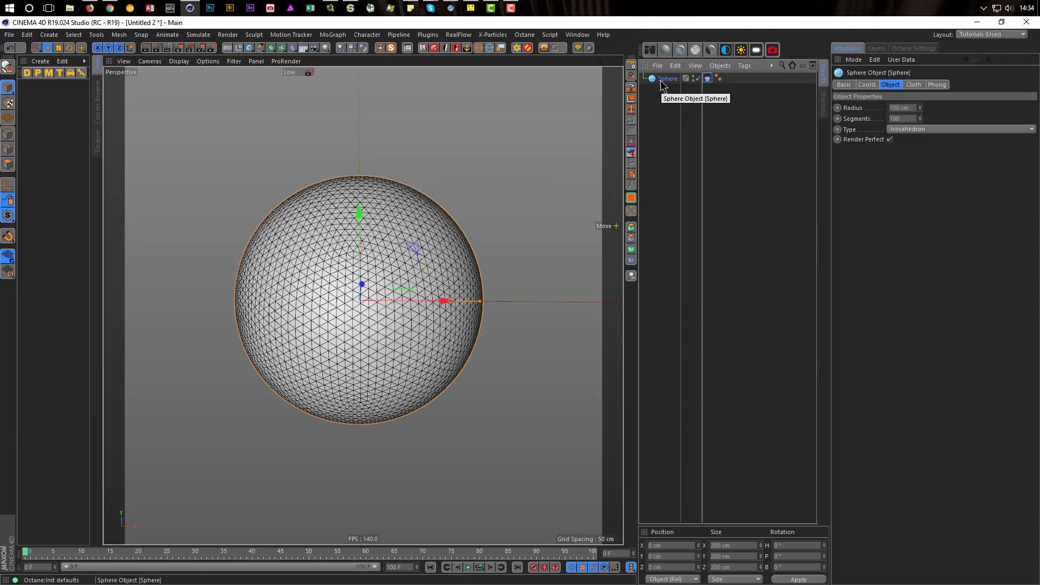
{"action": "key", "text": "c"}
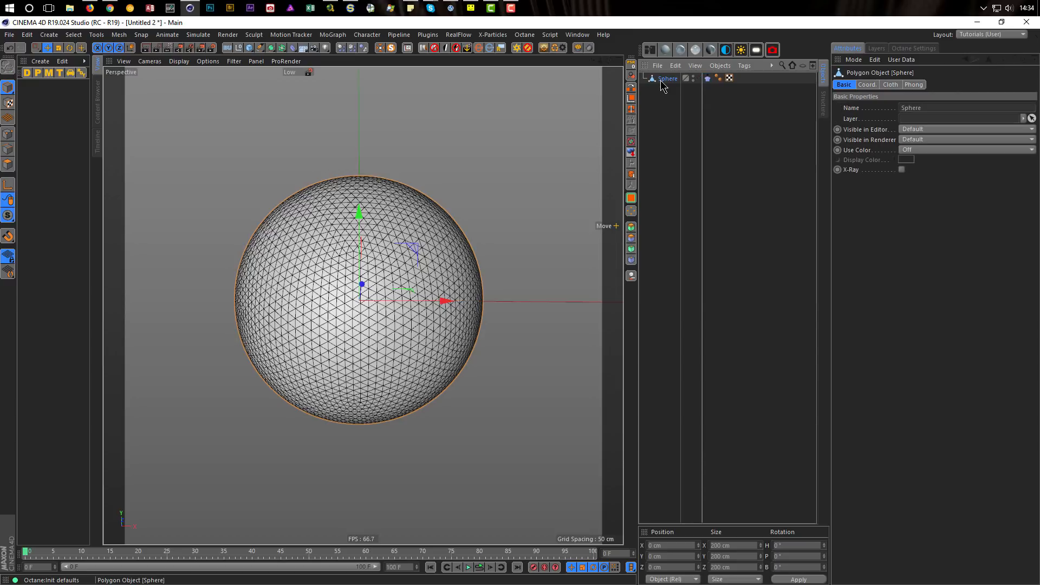
- Play back the sphere's cloth simulation with the Cloth tag's default settings
{"action": "left_click", "coordinate": [707, 79]}
{"action": "left_click", "coordinate": [479, 567]}
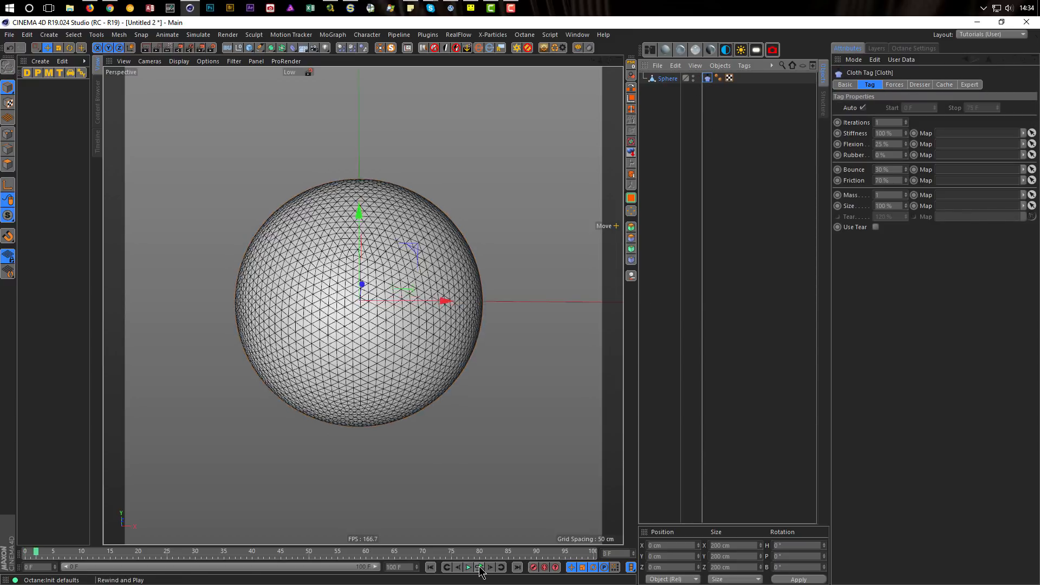
{"action": "left_click", "coordinate": [480, 567]}
{"action": "left_click", "coordinate": [480, 567]}
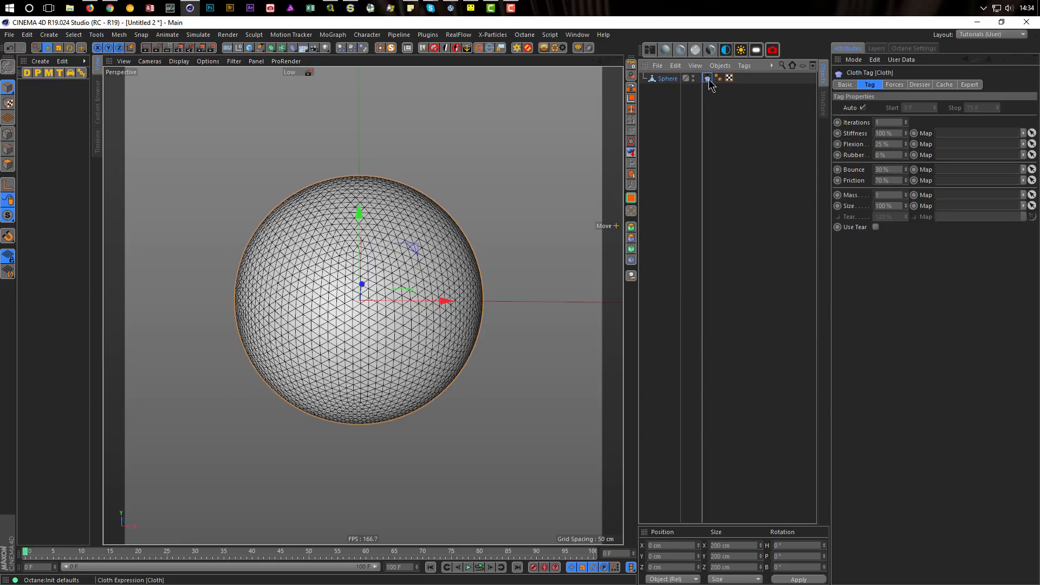
- Set the gravity in the Cloth tag's forces to 0 and preview the simulation
{"action": "left_click", "coordinate": [894, 86]}
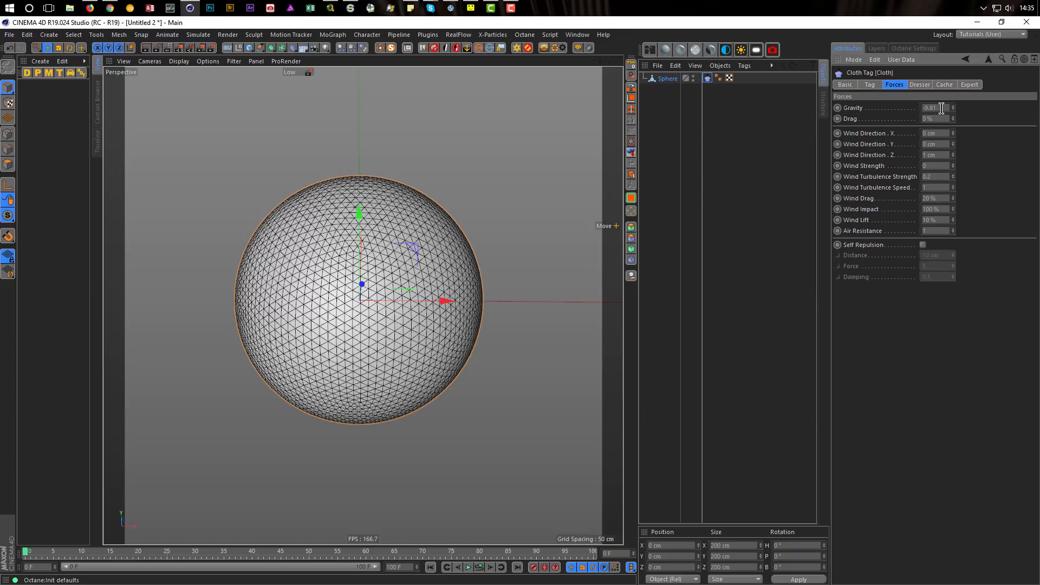
{"action": "type", "text": "0"}
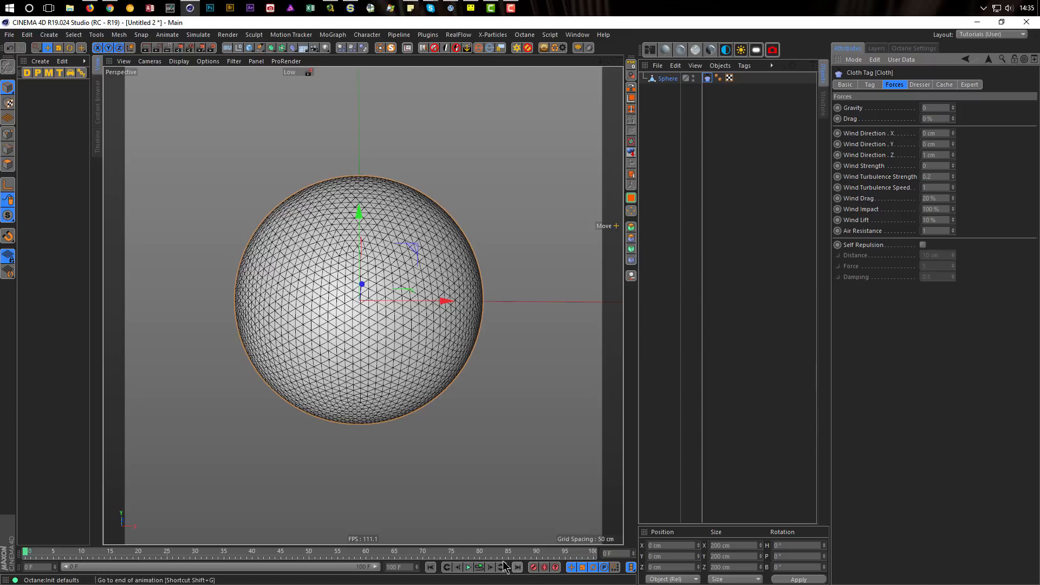
{"action": "left_click", "coordinate": [478, 566]}
{"action": "left_click", "coordinate": [479, 566]}
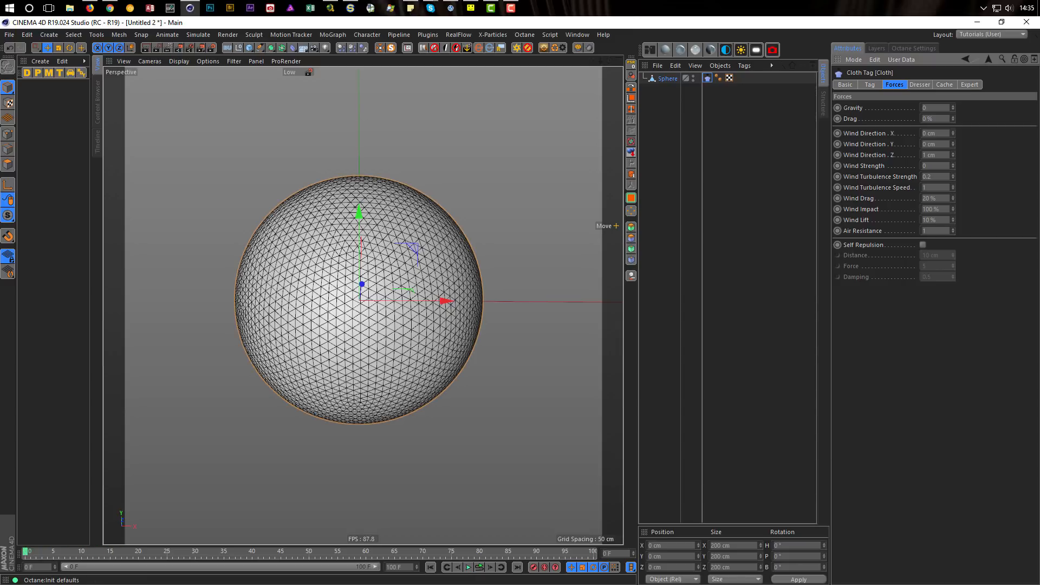
- Set the Cloth tag's wind strength to 1 and its X and Y wind directions to 1 cm, and briefly preview the simulation
{"action": "double_click", "coordinate": [935, 168]}
{"action": "double_click", "coordinate": [936, 133]}
{"action": "type", "text": "1"}
{"action": "key", "text": "Tab"}
{"action": "type", "text": "1"}
{"action": "key", "text": "Return"}
{"action": "left_click", "coordinate": [479, 567]}
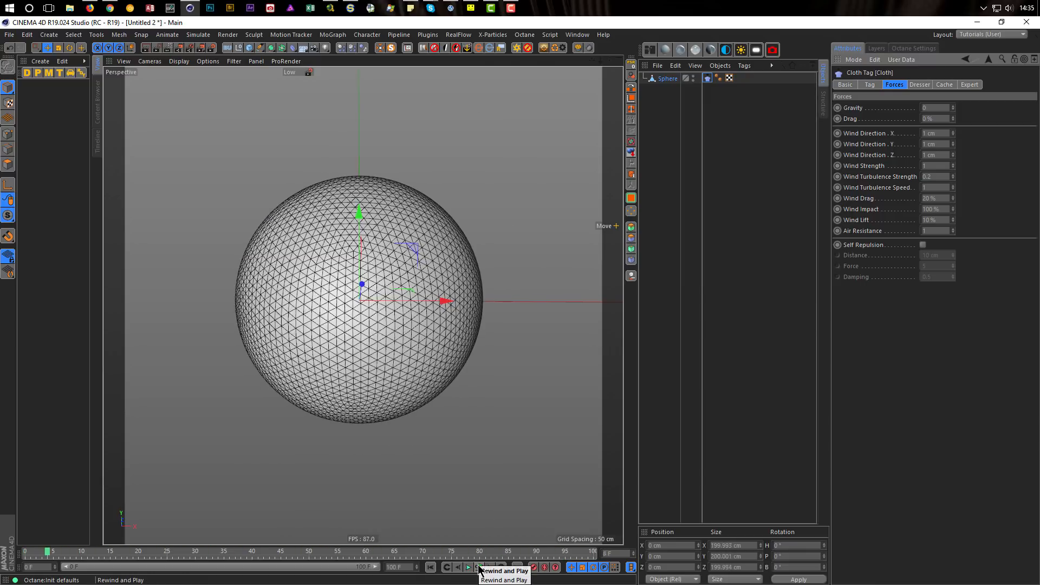
{"action": "left_click", "coordinate": [477, 566]}
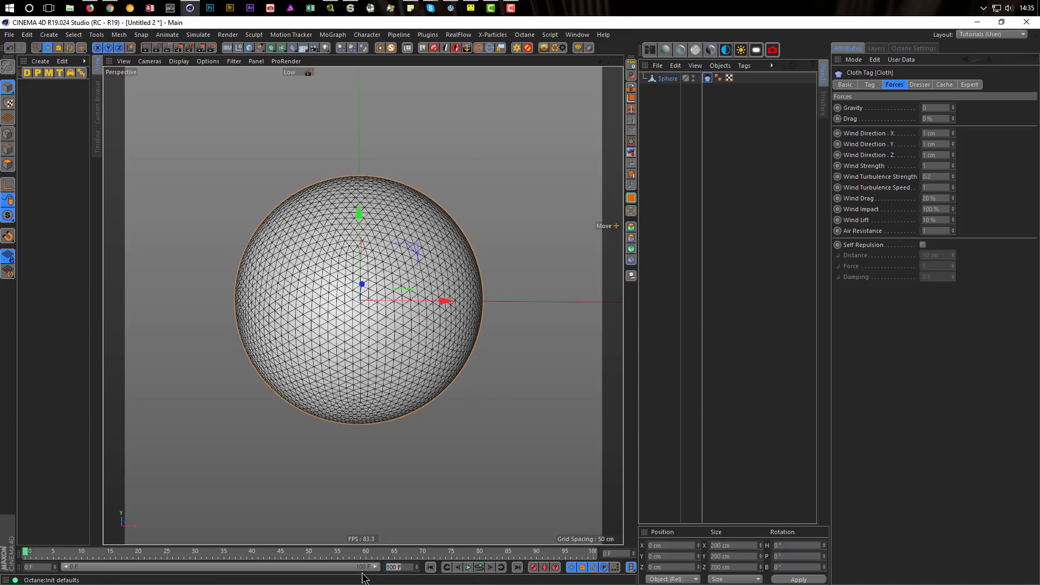
- Extend the animation and its preview range to 500 frames and play back the wind-driven cloth simulation
{"action": "type", "text": "500"}
{"action": "key", "text": "Return"}
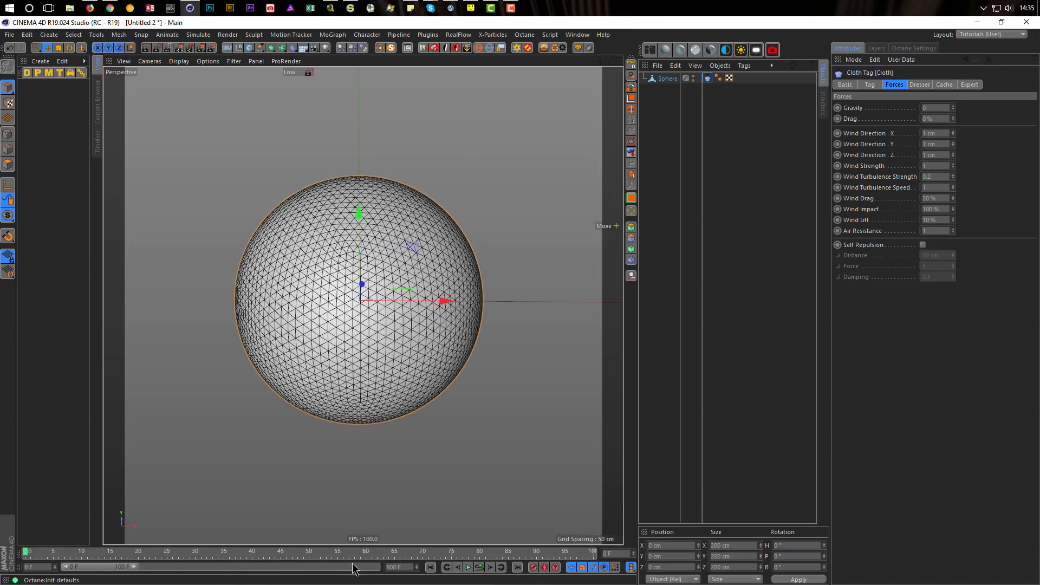
{"action": "left_click_drag", "start_coordinate": [135, 567], "coordinate": [375, 566]}
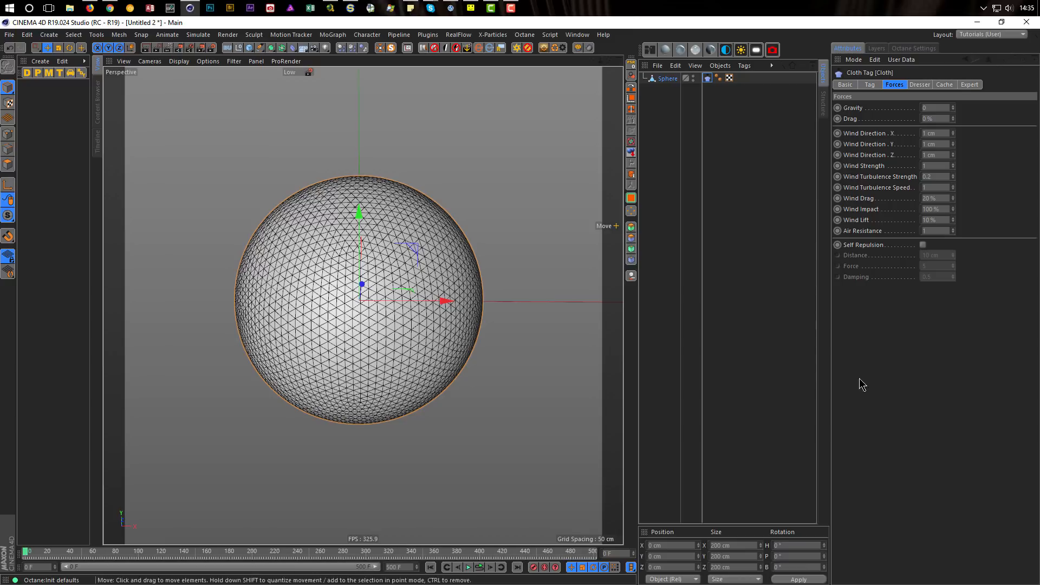
{"action": "left_click", "coordinate": [480, 568]}
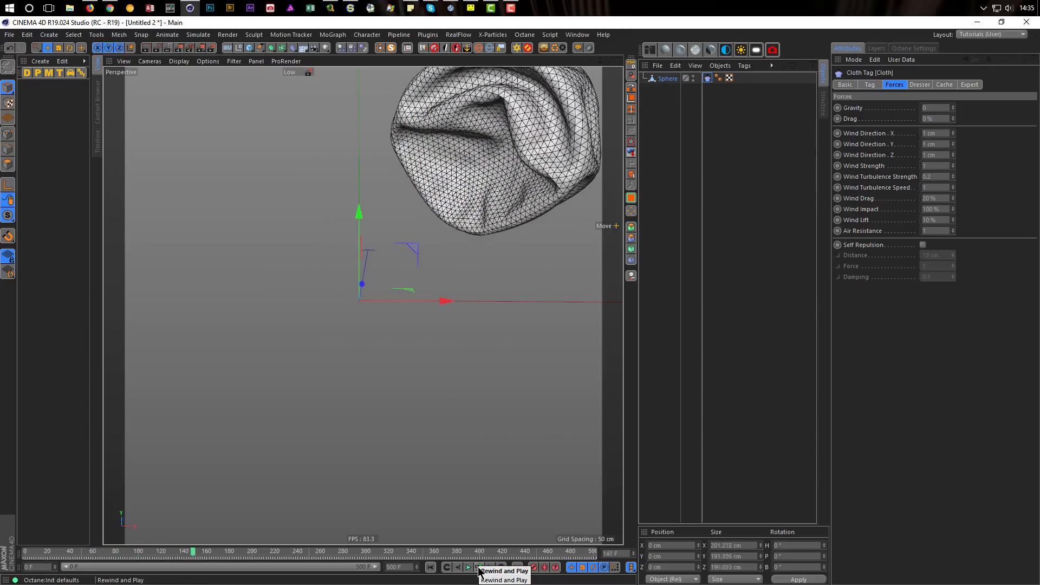
{"action": "left_click", "coordinate": [480, 569]}
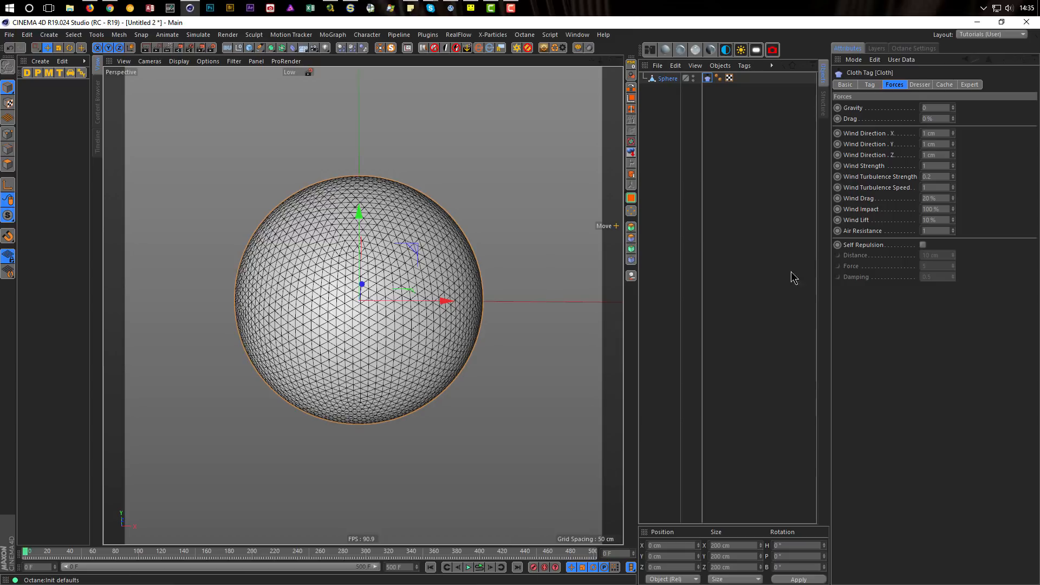
- Set the Cloth tag's X, Y and Z wind directions, wind strength and wind turbulence strength all to 0
{"action": "left_click", "coordinate": [936, 133]}
{"action": "type", "text": "0"}
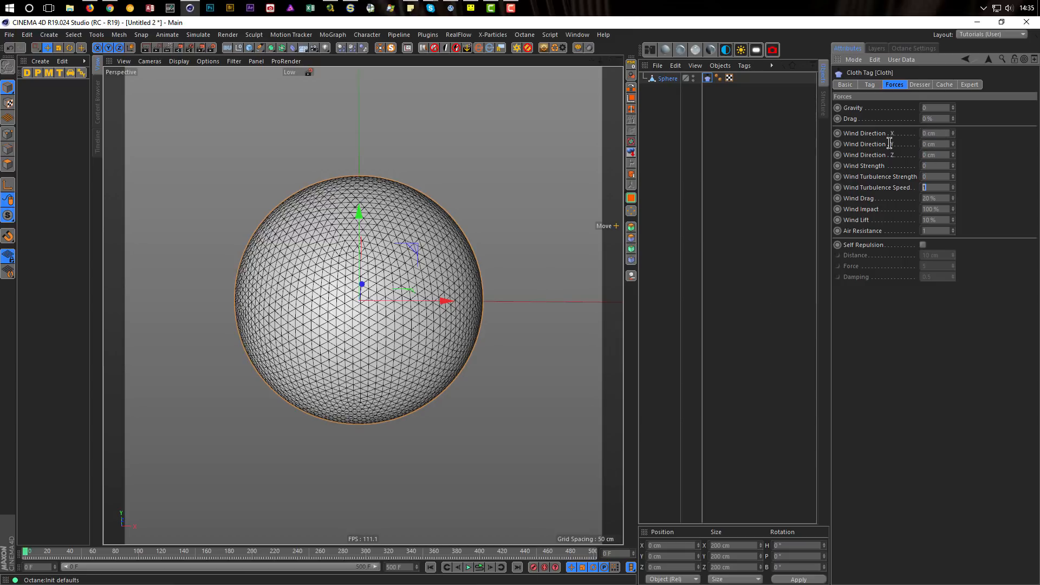
{"action": "left_click", "coordinate": [1011, 149]}
{"action": "left_click", "coordinate": [873, 87]}
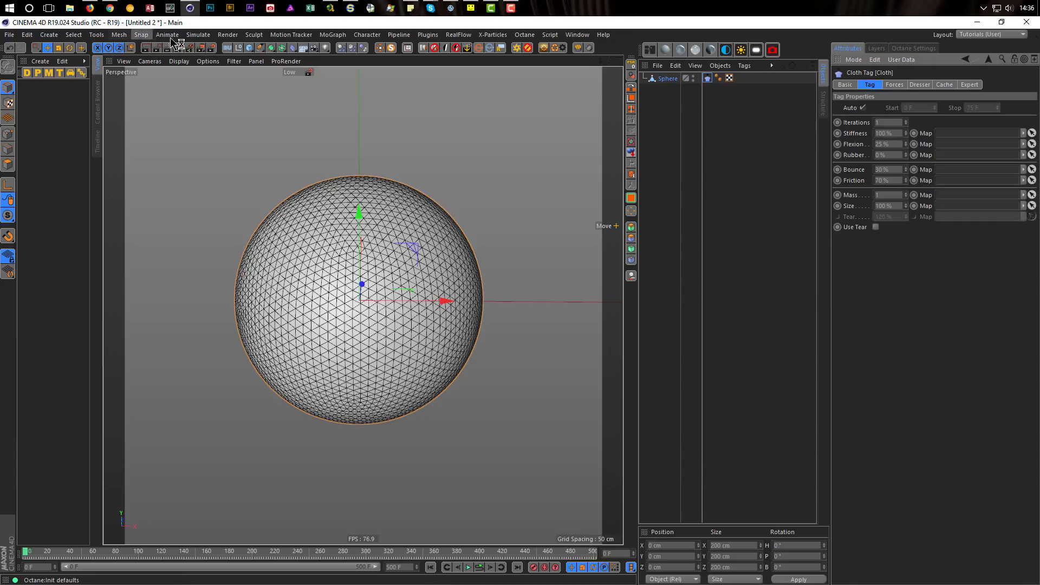
- Add a Turbulence particle force to the scene and preview its effect on the cloth sphere
{"action": "left_click", "coordinate": [199, 34]}
{"action": "mouse_move", "coordinate": [218, 79]}
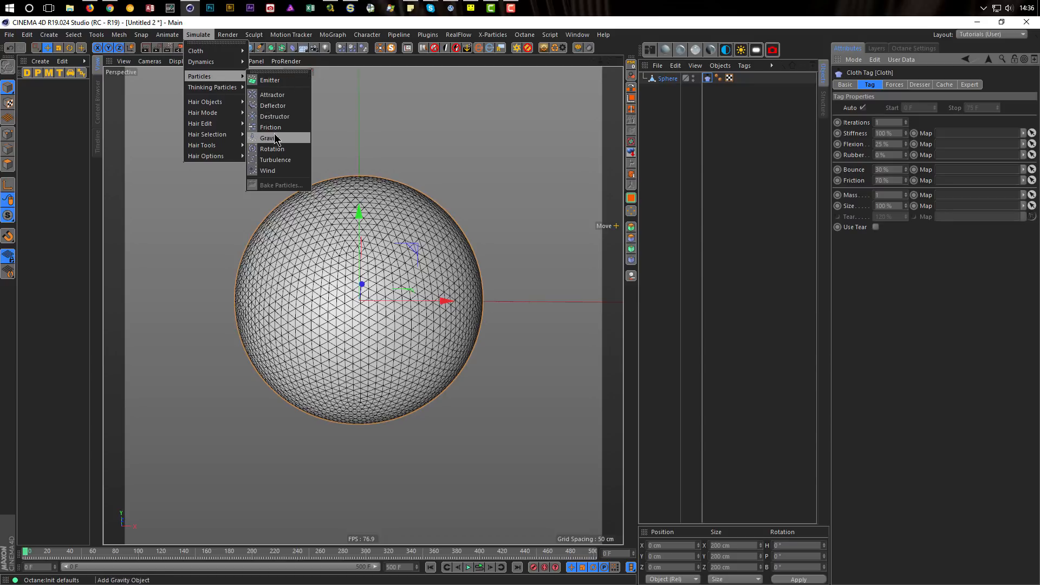
{"action": "left_click", "coordinate": [275, 160]}
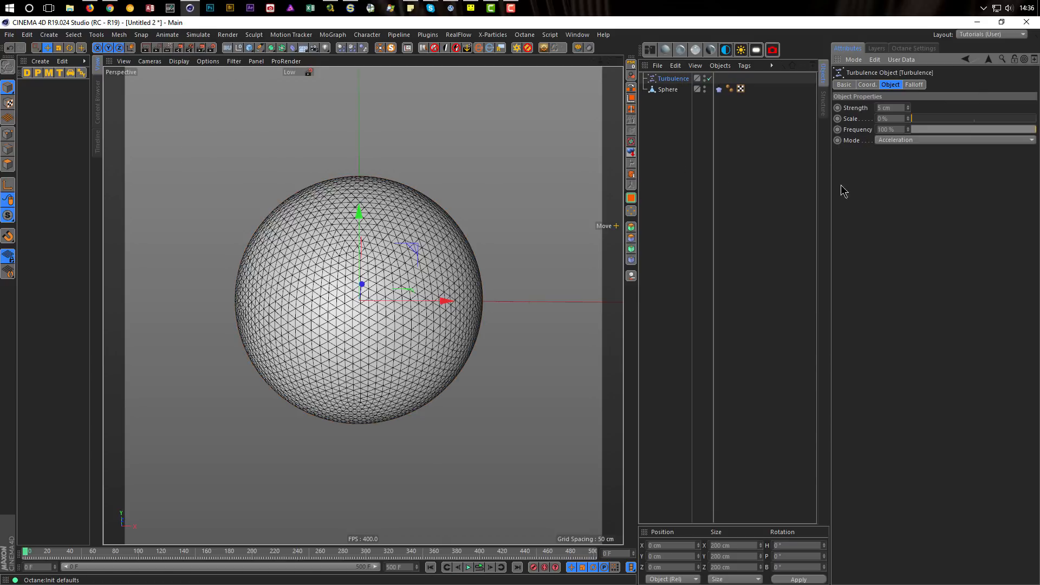
{"action": "left_click", "coordinate": [480, 569]}
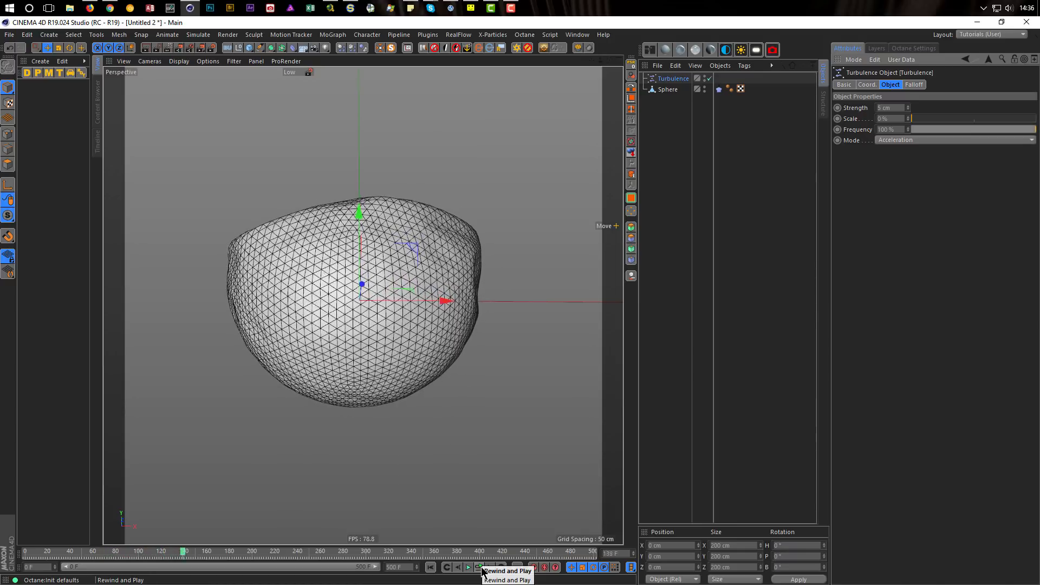
{"action": "left_click", "coordinate": [483, 570]}
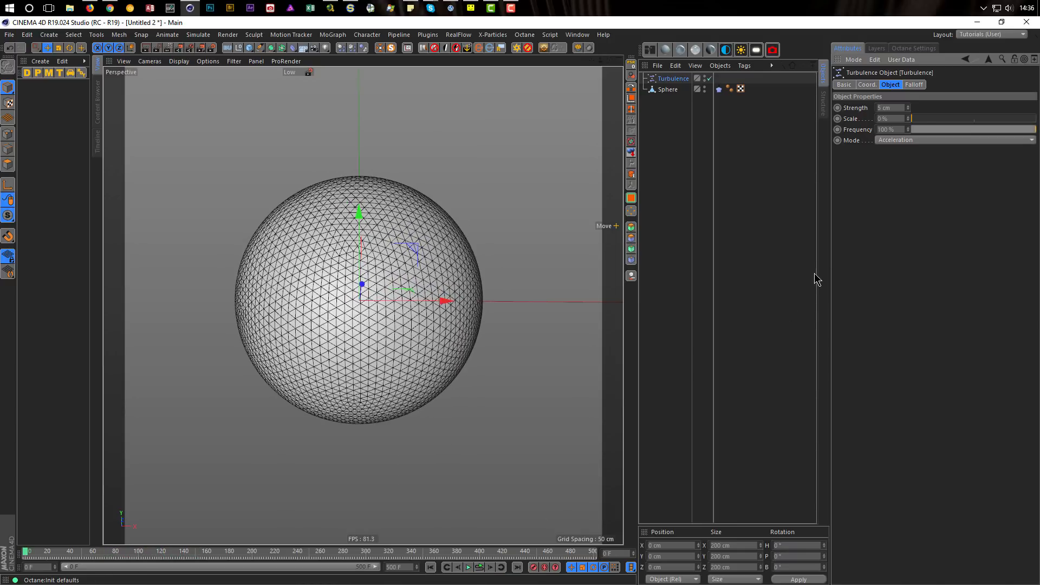
- Set the Turbulence strength to 100 cm and its scale to 200 %, and play back the simulation
{"action": "left_click", "coordinate": [897, 109]}
{"action": "left_click", "coordinate": [902, 118]}
{"action": "type", "text": "200"}
{"action": "key", "text": "Return"}
{"action": "left_click", "coordinate": [479, 568]}
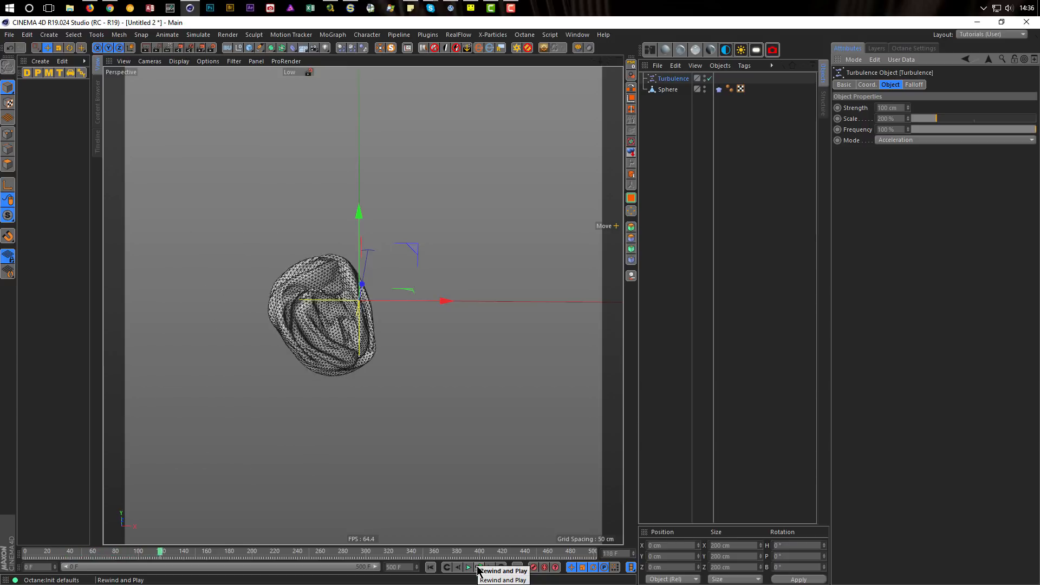
- Rewind the simulation and show the Cloth tag's settings in a separate Attributes window alongside the Turbulence settings
{"action": "left_click", "coordinate": [479, 568]}
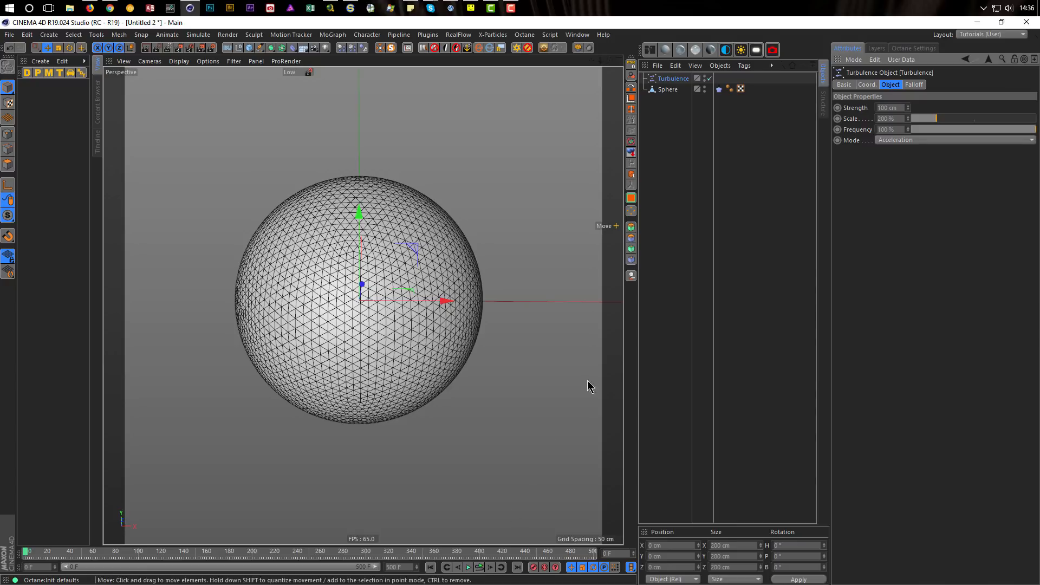
{"action": "left_click", "coordinate": [720, 90]}
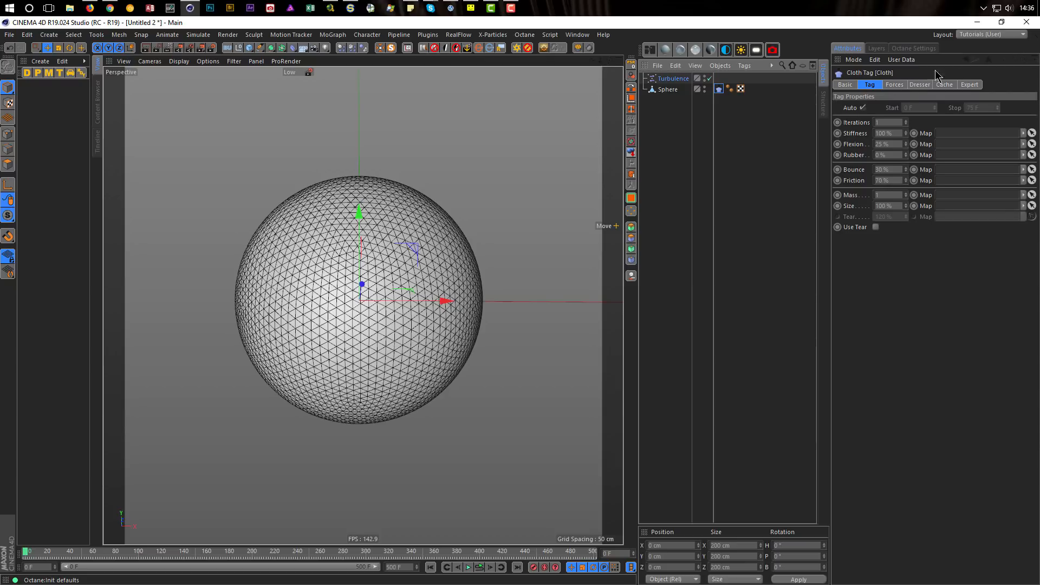
{"action": "left_click", "coordinate": [1034, 62]}
{"action": "left_click_drag", "start_coordinate": [941, 276], "coordinate": [909, 339]}
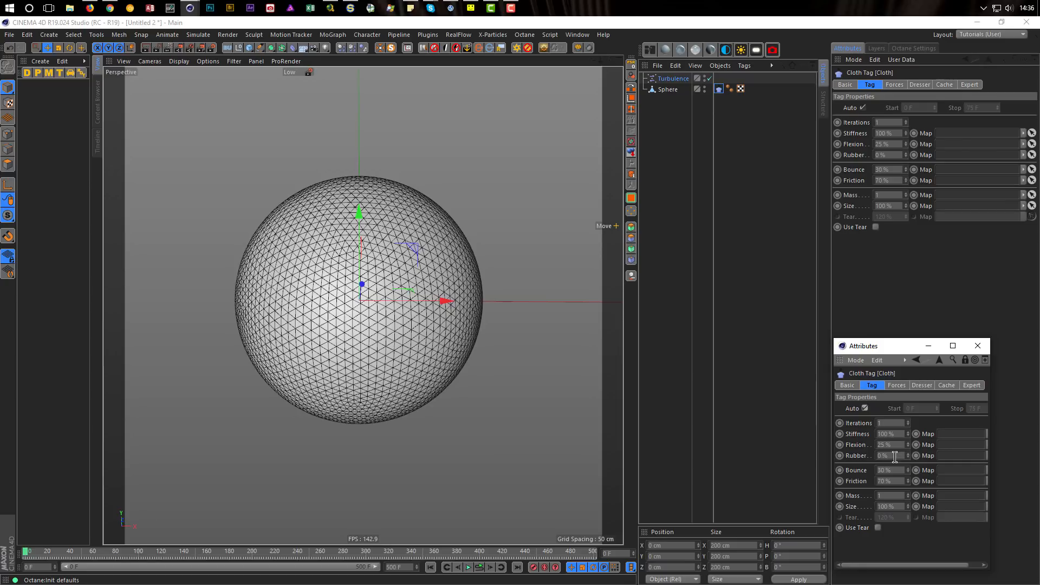
{"action": "left_click", "coordinate": [671, 79]}
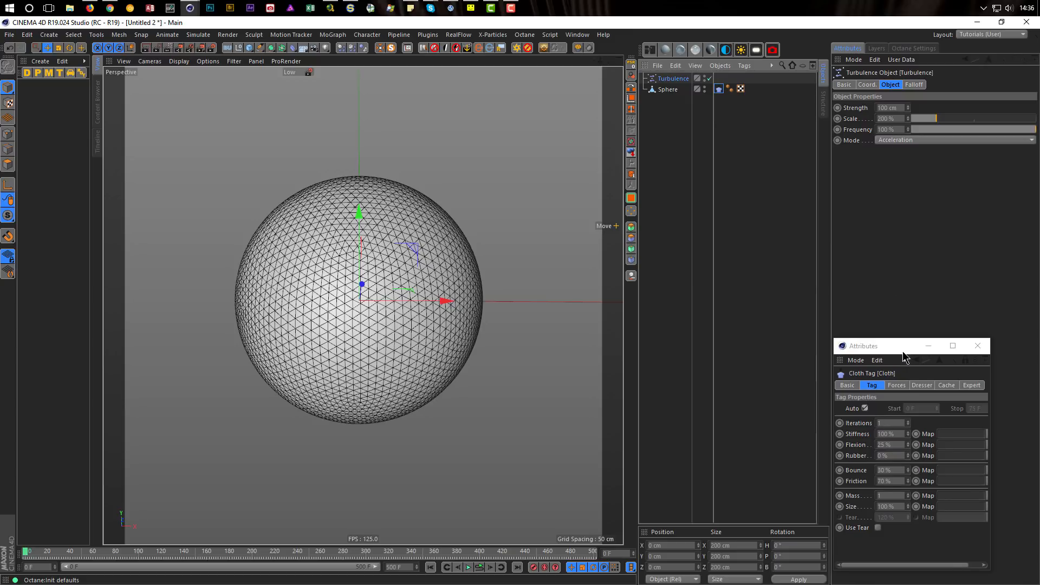
{"action": "left_click_drag", "start_coordinate": [903, 352], "coordinate": [923, 308]}
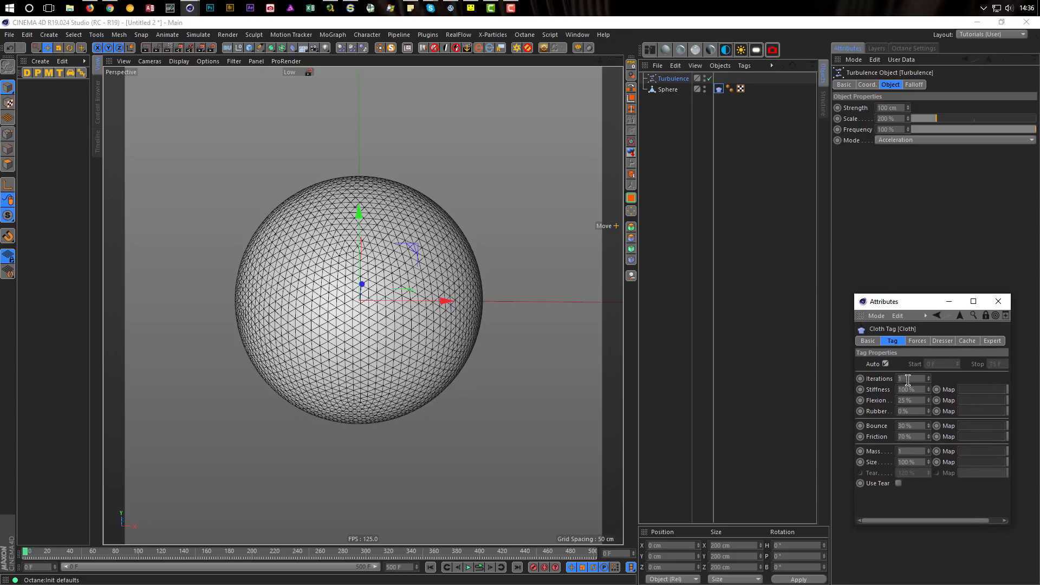
- Set the Cloth tag's drag force to 10 %, play back the simulation and rewind it
{"action": "left_click", "coordinate": [917, 341]}
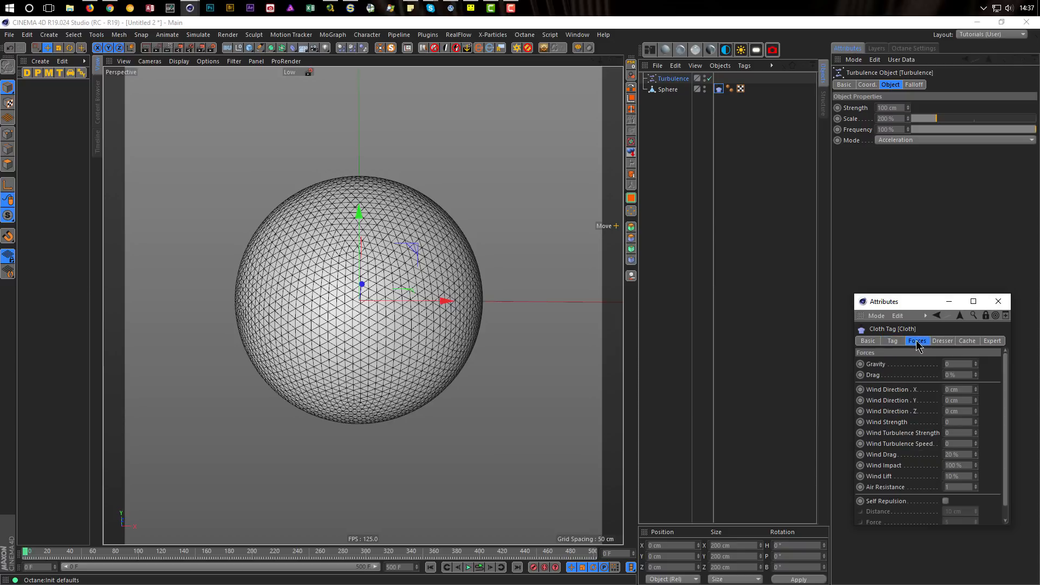
{"action": "left_click", "coordinate": [960, 375]}
{"action": "left_click", "coordinate": [481, 567]}
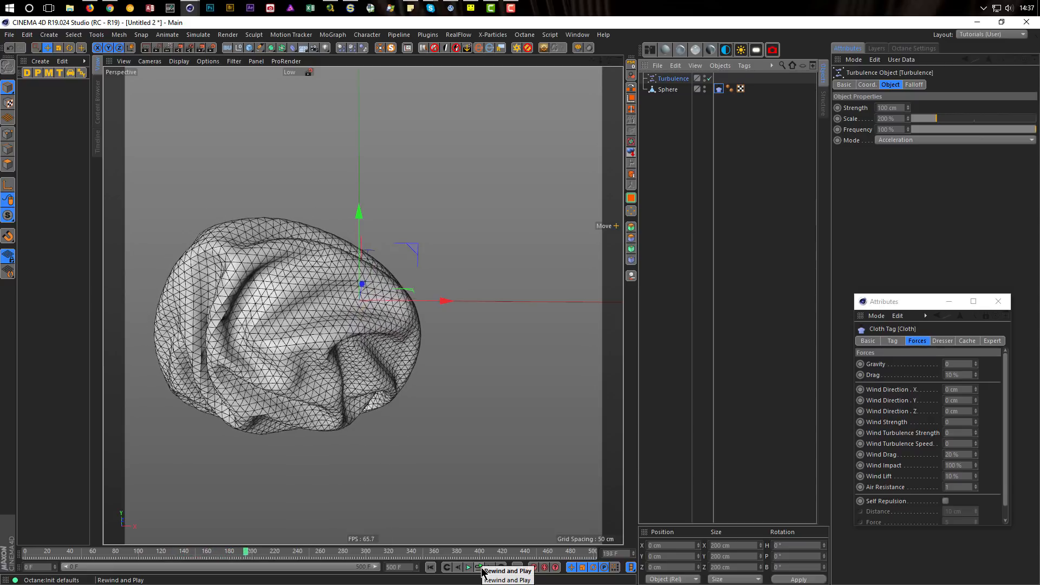
{"action": "left_click", "coordinate": [481, 568]}
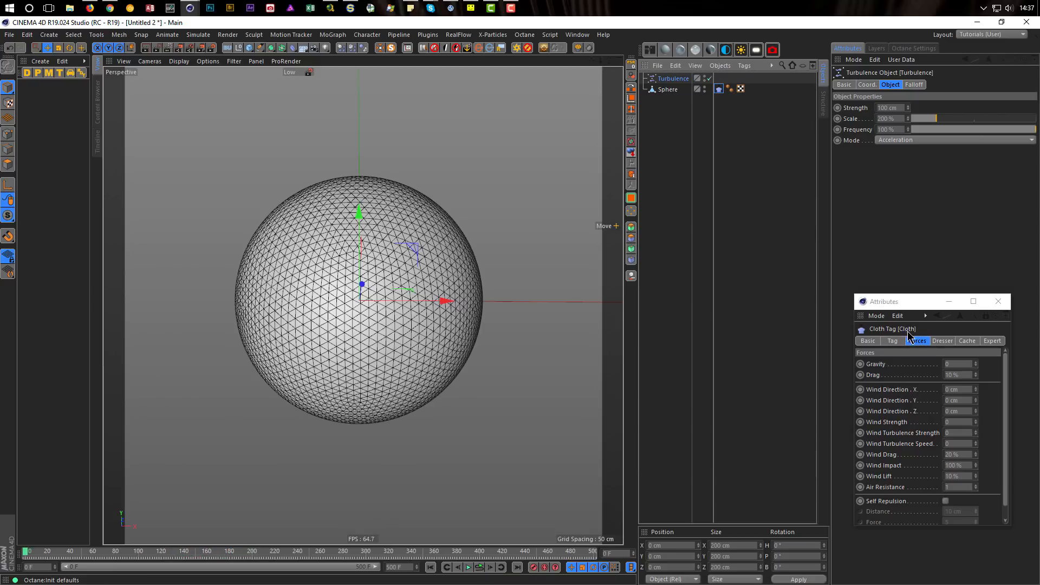
- Set the Cloth tag's iterations to 10, flexion to 80 %, and bounce and friction to 0 %, and play back the simulation
{"action": "left_click", "coordinate": [892, 341]}
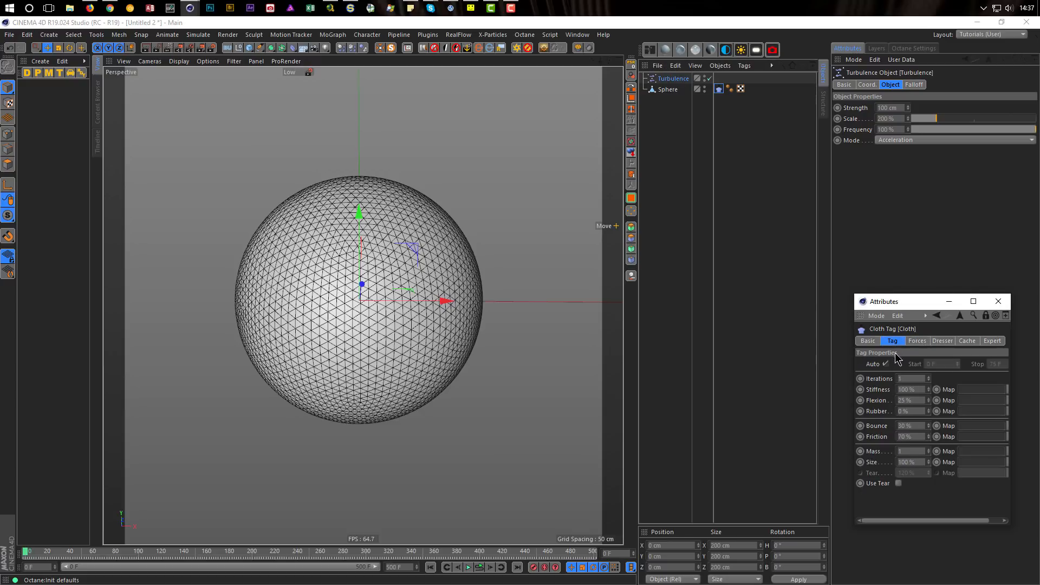
{"action": "left_click_drag", "start_coordinate": [916, 401], "coordinate": [862, 426]}
{"action": "left_click_drag", "start_coordinate": [915, 428], "coordinate": [874, 430]}
{"action": "left_click", "coordinate": [479, 568]}
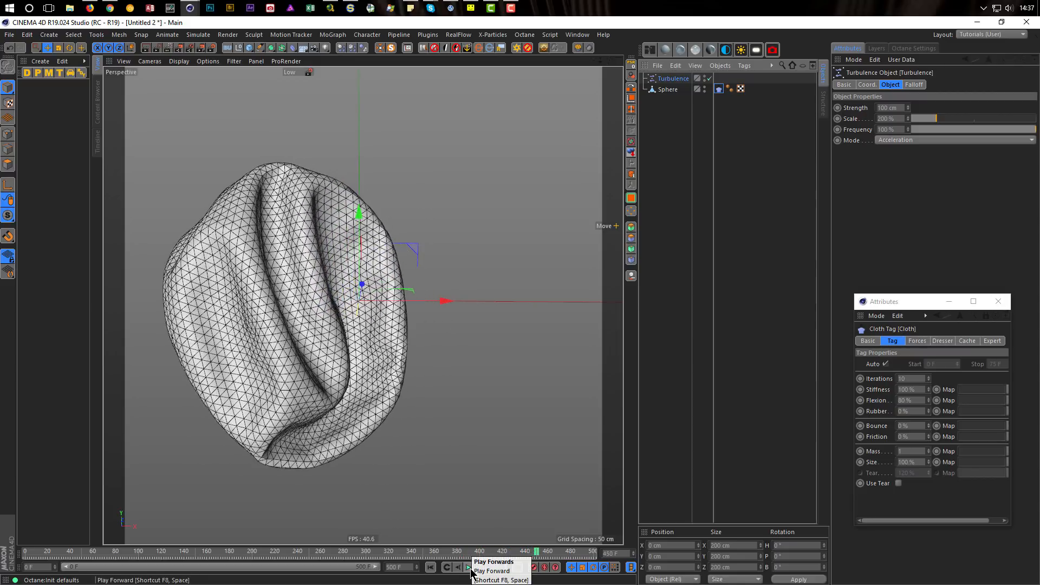
- Set the Cloth tag's iterations to 20 and rubber to 50 %, and play back the simulation
{"action": "left_click", "coordinate": [919, 377]}
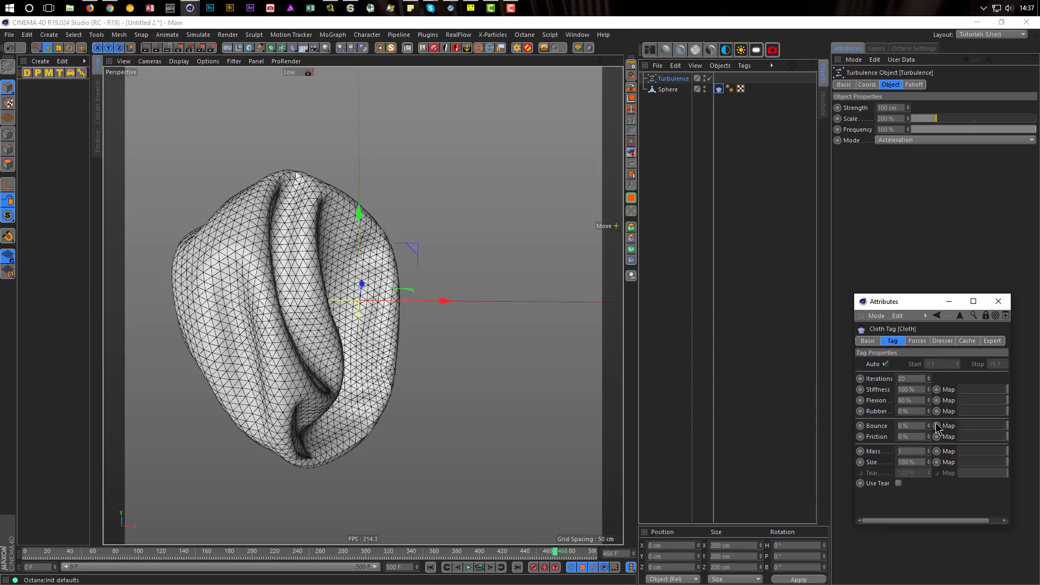
{"action": "type", "text": "50"}
{"action": "key", "text": "Return"}
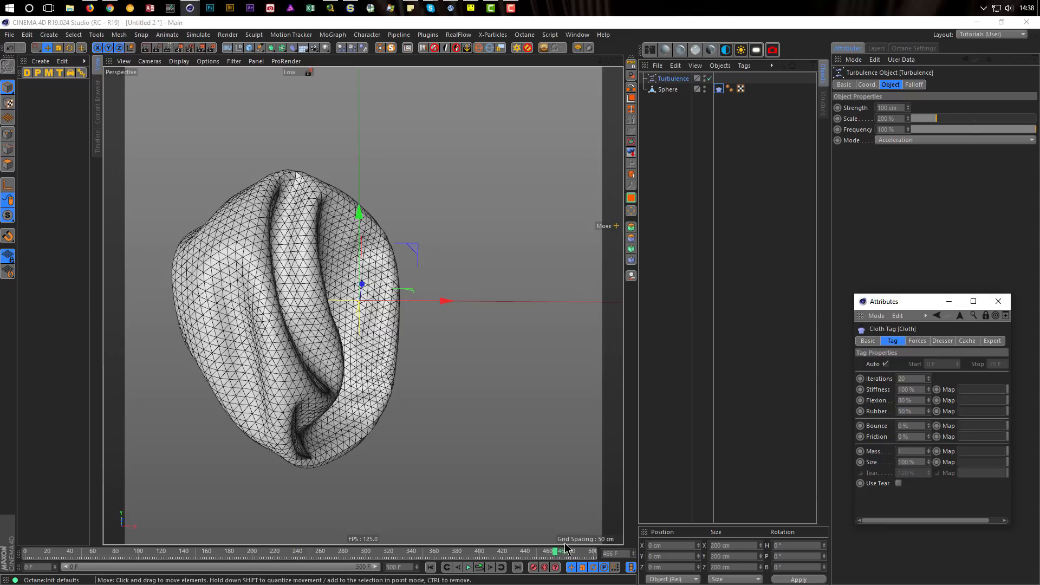
{"action": "left_click", "coordinate": [479, 567]}
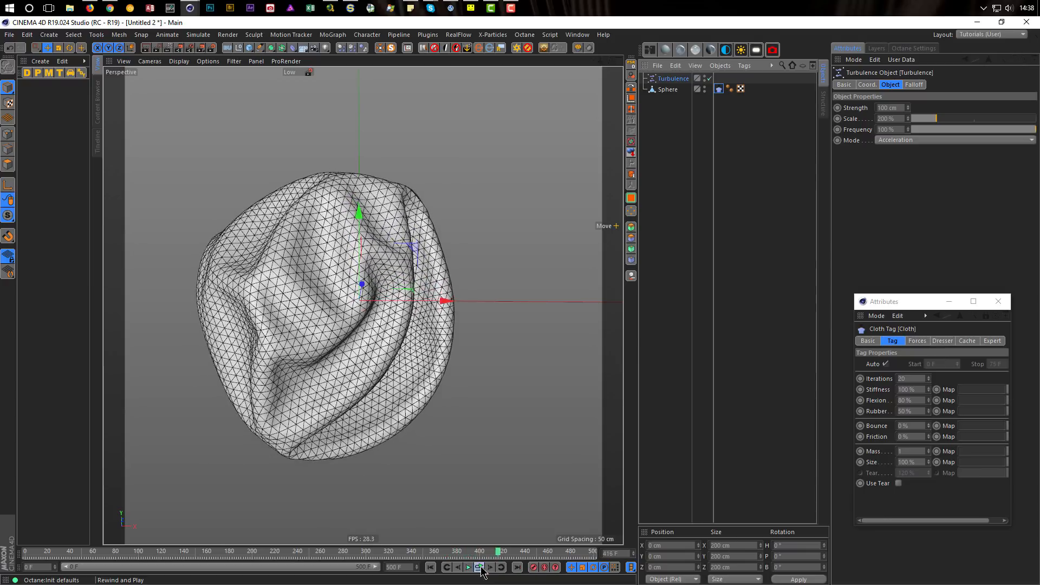
{"action": "left_click", "coordinate": [481, 569]}
- Set the Cloth tag's iterations to 30 and the Turbulence frequency to 200 %, and play back the simulation
{"action": "left_click", "coordinate": [915, 377]}
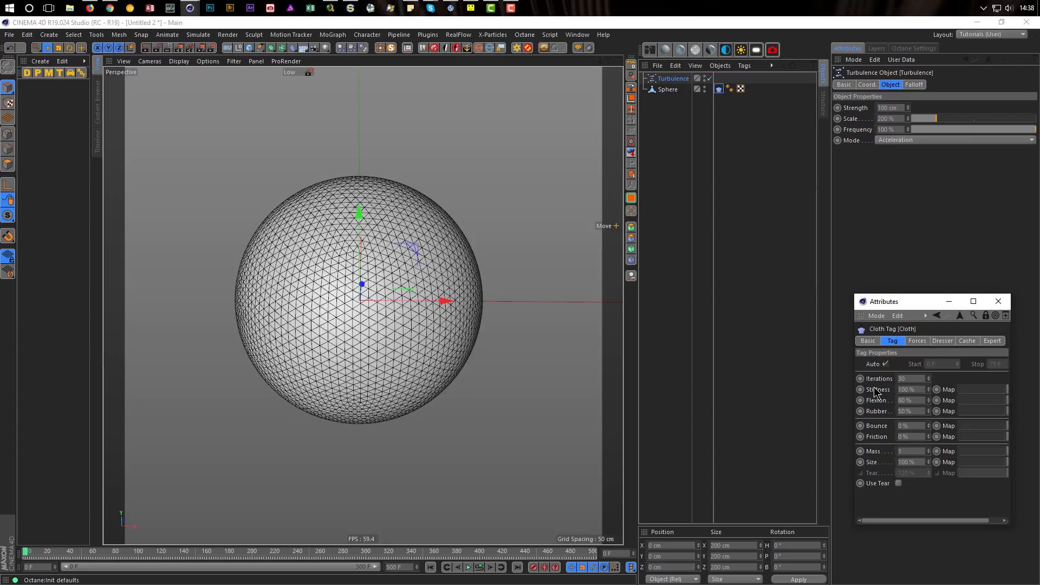
{"action": "left_click", "coordinate": [900, 128]}
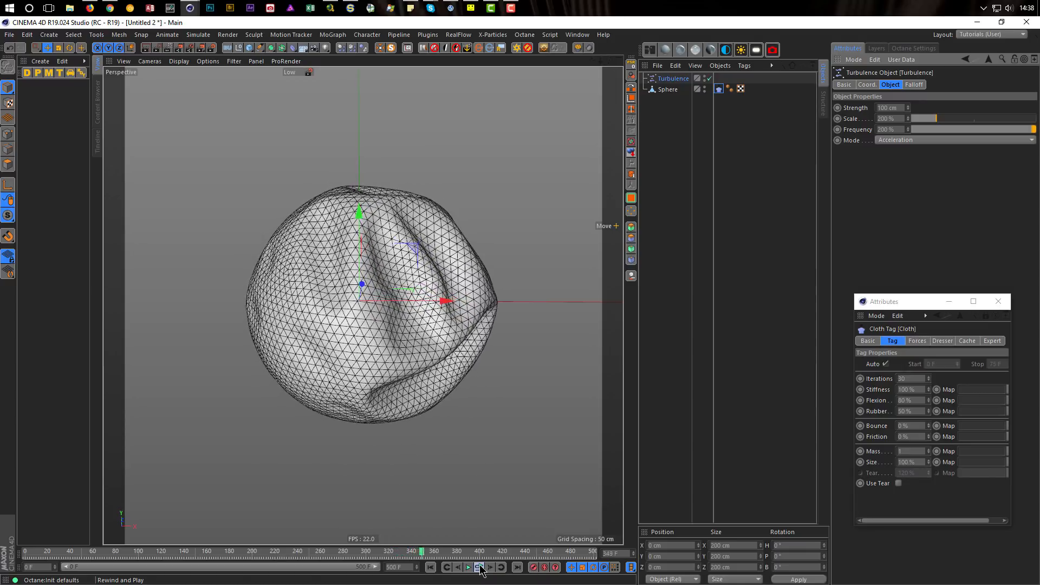
{"action": "left_click", "coordinate": [481, 568]}
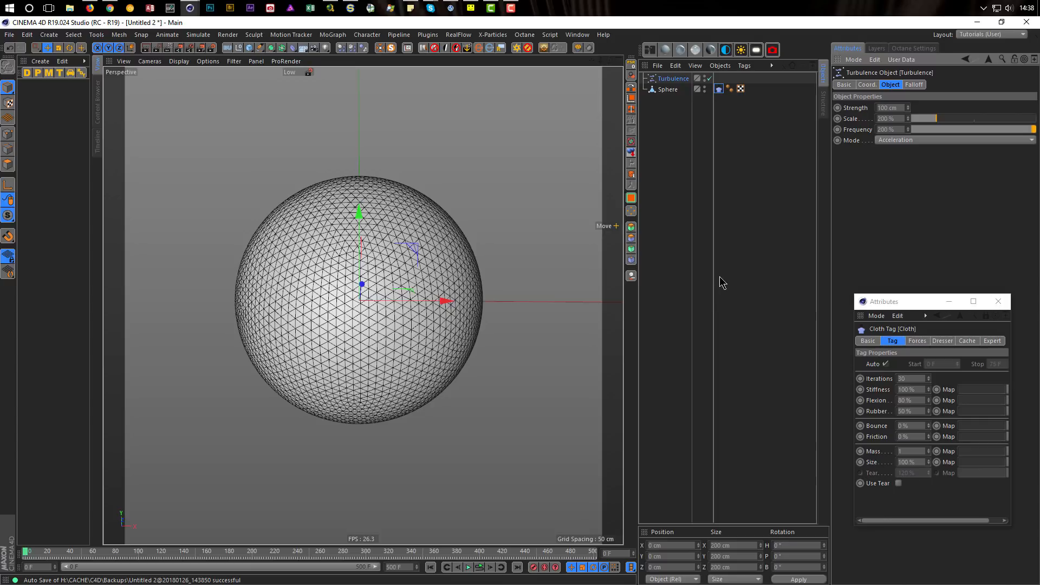
- Add a Rotation particle force to the scene and preview its effect on the cloth sphere
{"action": "left_click", "coordinate": [198, 34]}
{"action": "mouse_move", "coordinate": [198, 77]}
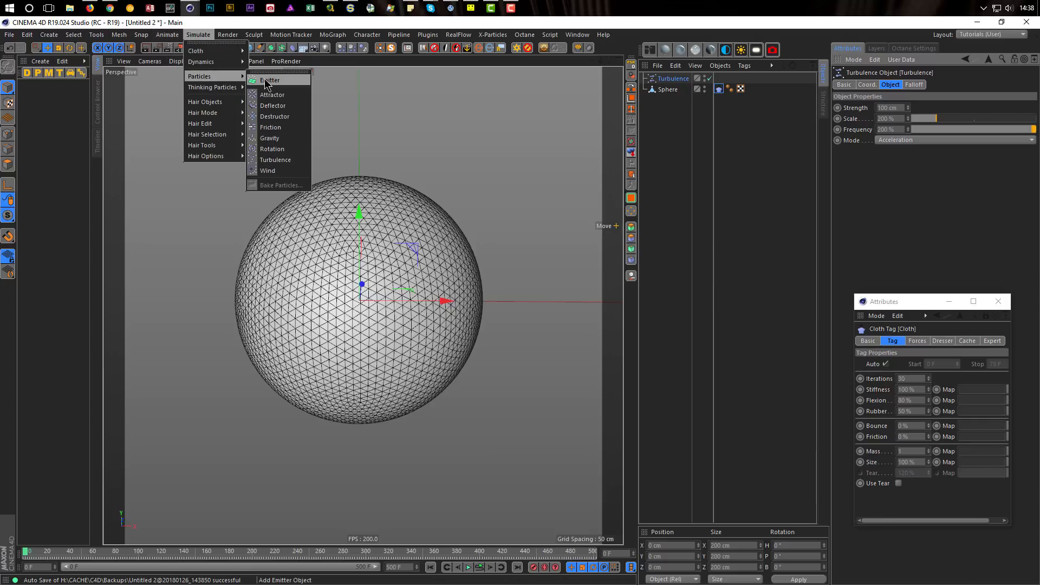
{"action": "left_click", "coordinate": [272, 149]}
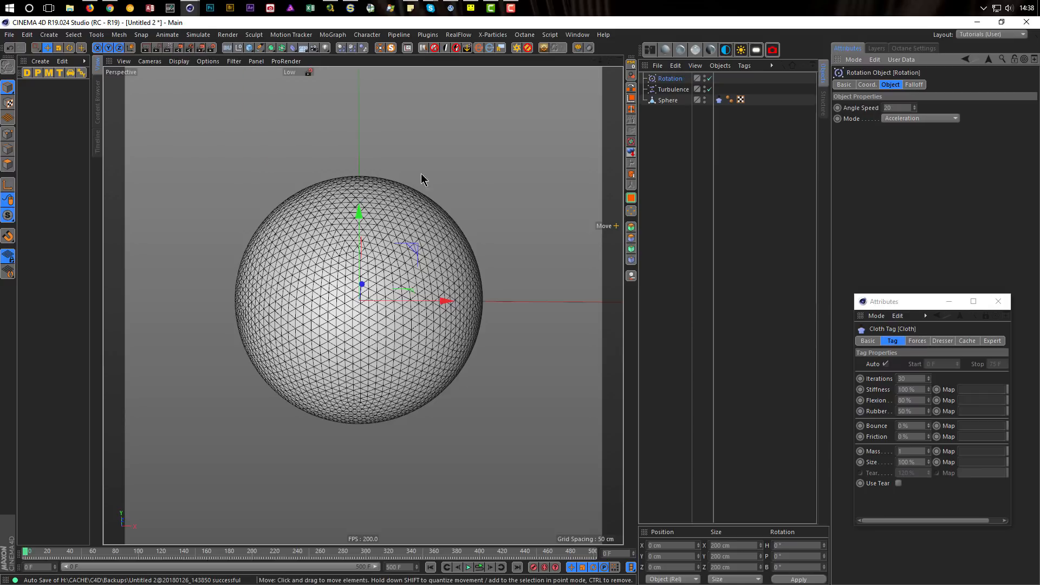
{"action": "left_click", "coordinate": [480, 568]}
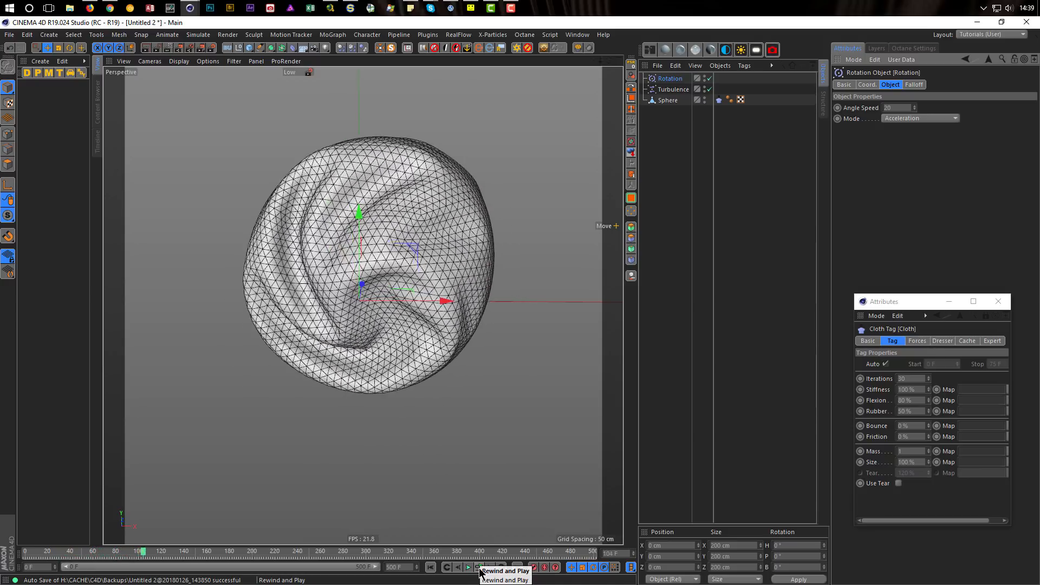
{"action": "left_click", "coordinate": [480, 569]}
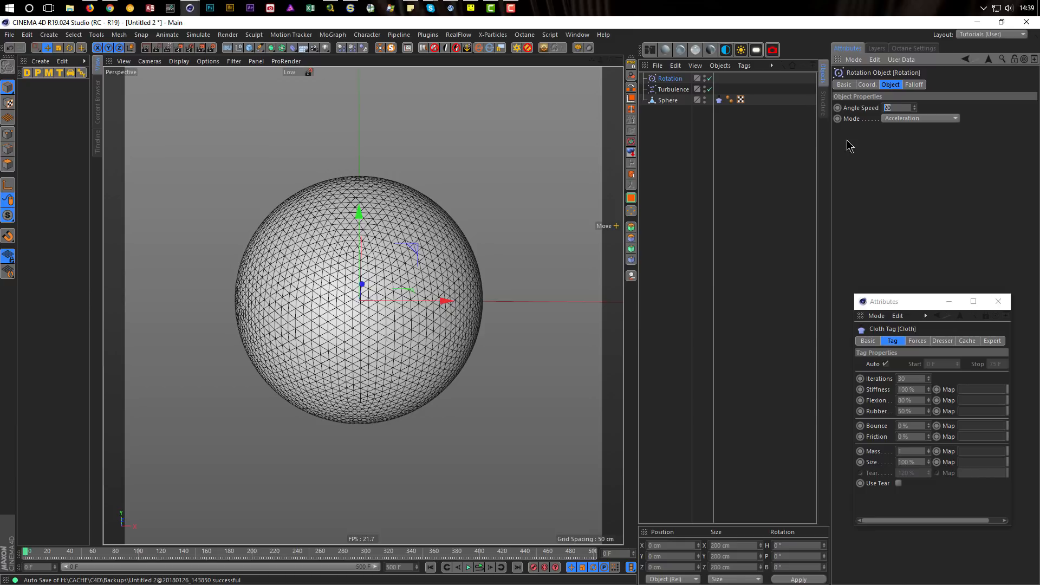
- Set the Rotation force's angle speed to 5 and play back the simulation
{"action": "type", "text": "5"}
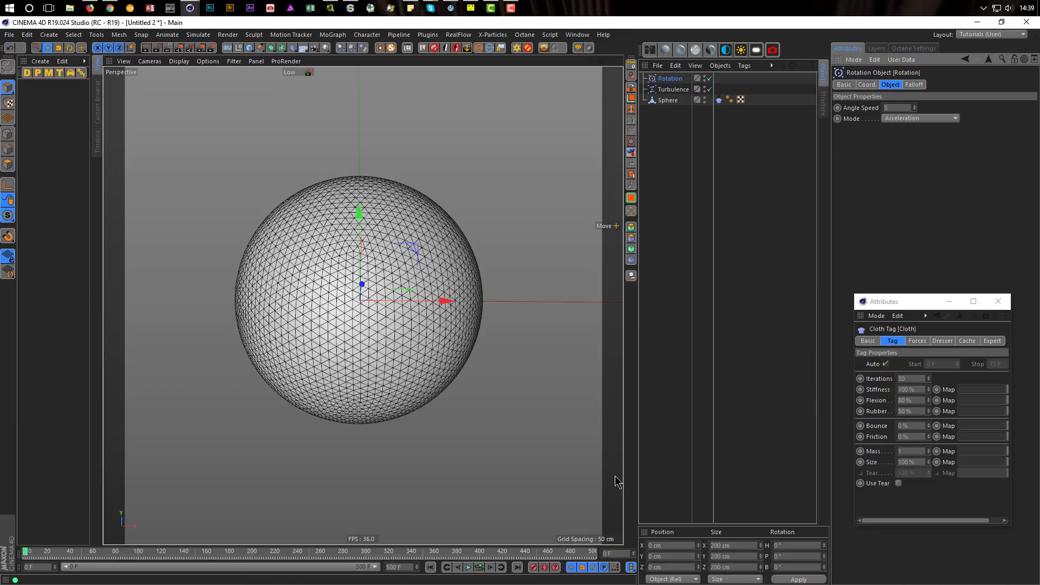
{"action": "left_click", "coordinate": [480, 569]}
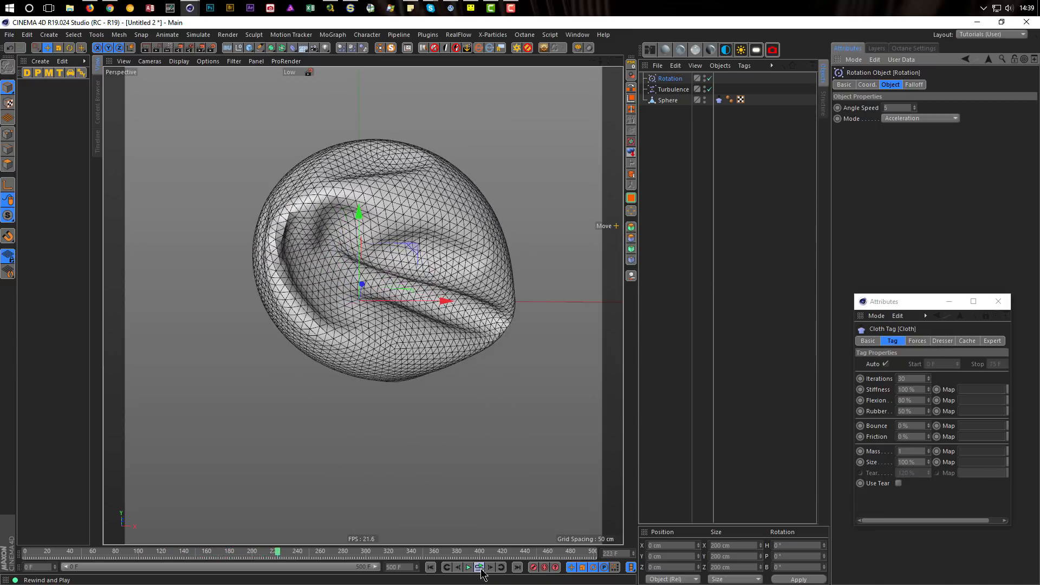
{"action": "left_click", "coordinate": [481, 569]}
- Set the Turbulence scale to 100 %, play back the simulation and rewind it
{"action": "left_click", "coordinate": [673, 89]}
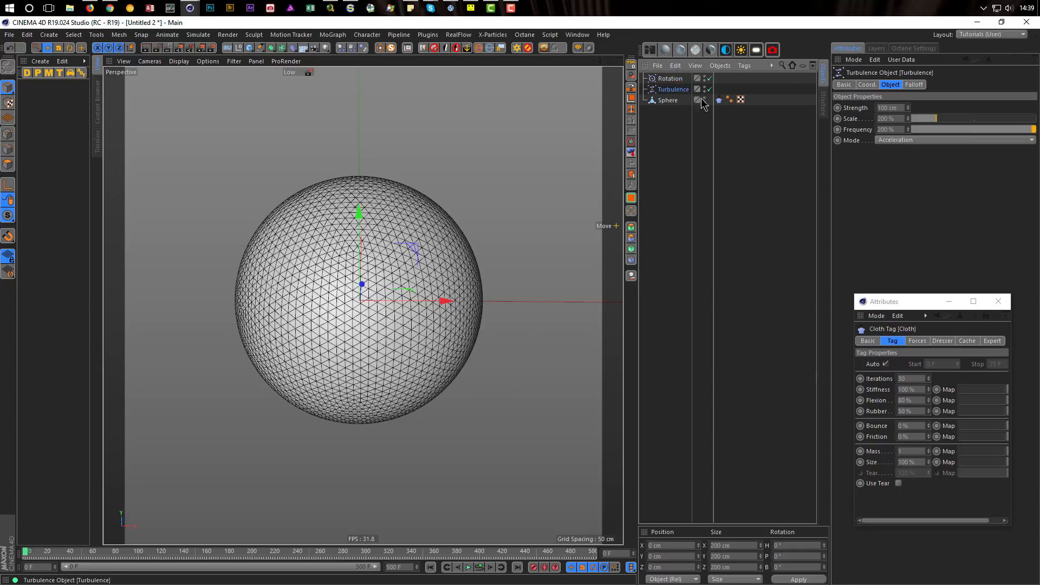
{"action": "left_click", "coordinate": [897, 120]}
{"action": "type", "text": "100"}
{"action": "key", "text": "Return"}
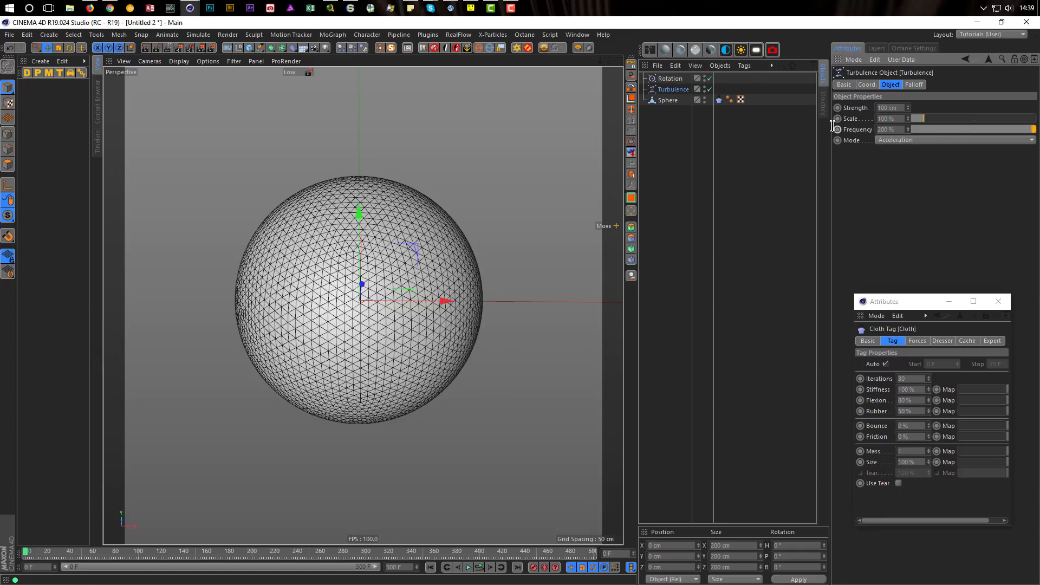
{"action": "left_click", "coordinate": [469, 569]}
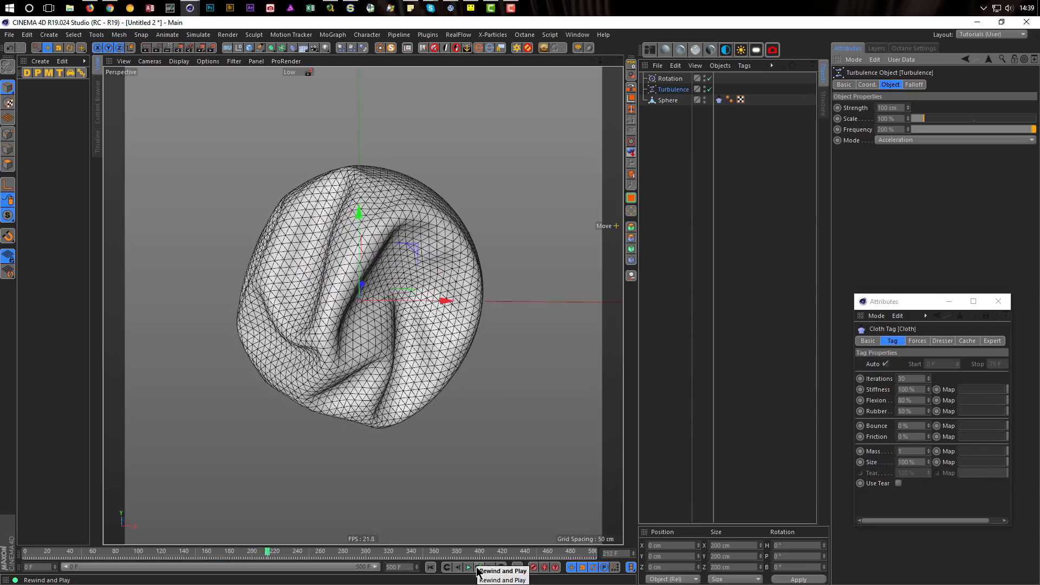
{"action": "left_click", "coordinate": [478, 570]}
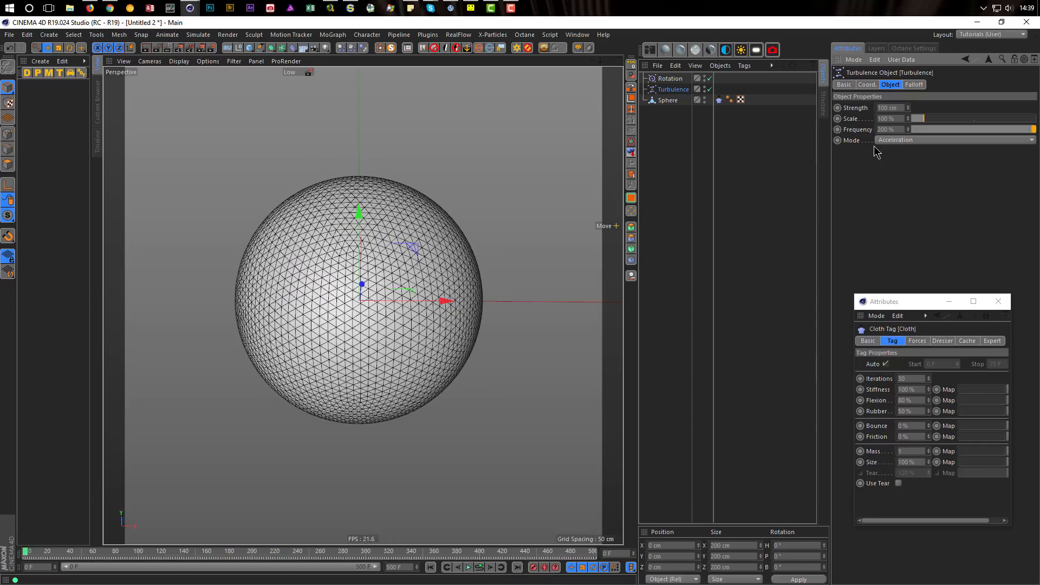
- Set the Rotation force's angle speed to 2, play back the simulation and rewind it
{"action": "left_click", "coordinate": [670, 78]}
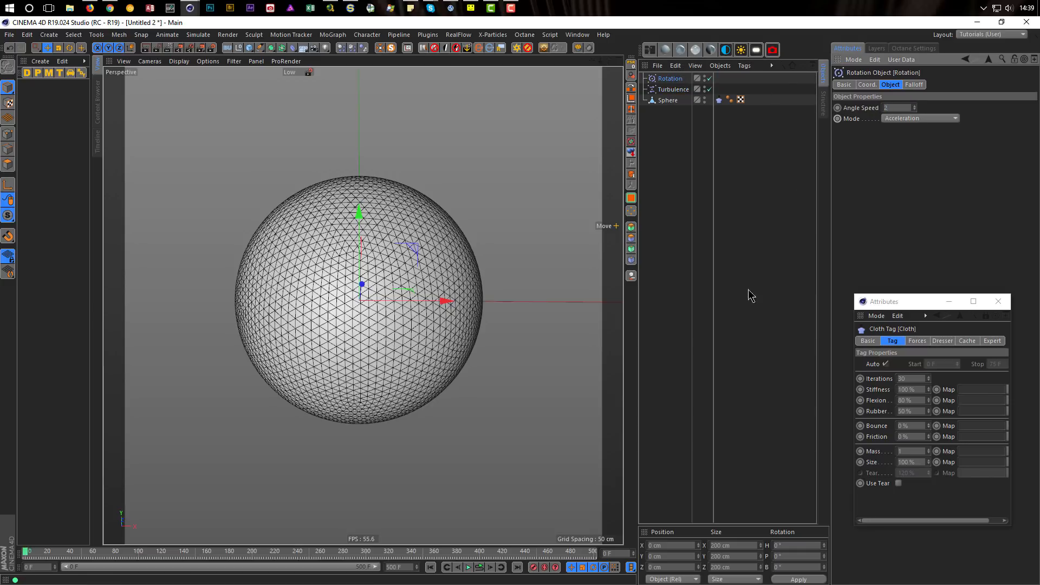
{"action": "left_click", "coordinate": [479, 567]}
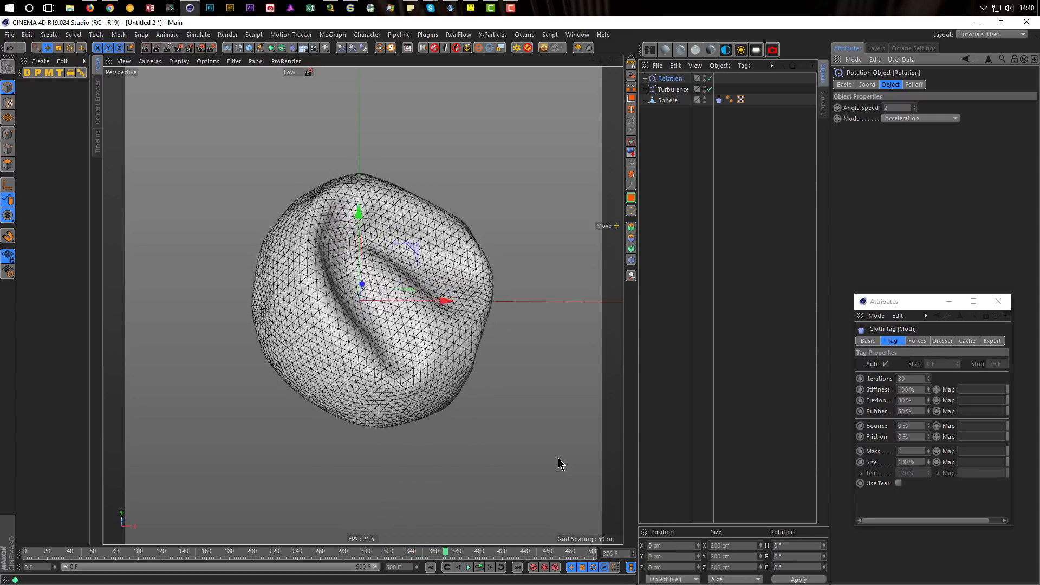
{"action": "left_click", "coordinate": [479, 567]}
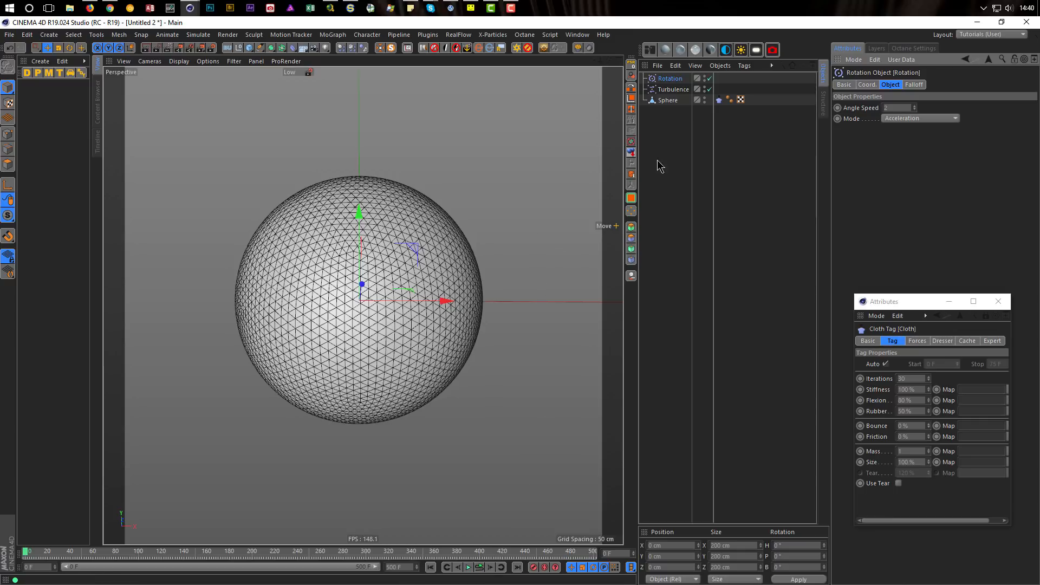
- Add a second sphere with a radius of 40 cm inside the cloth sphere
{"action": "left_click_drag", "start_coordinate": [251, 56], "coordinate": [450, 84]}
{"action": "left_click", "coordinate": [911, 108]}
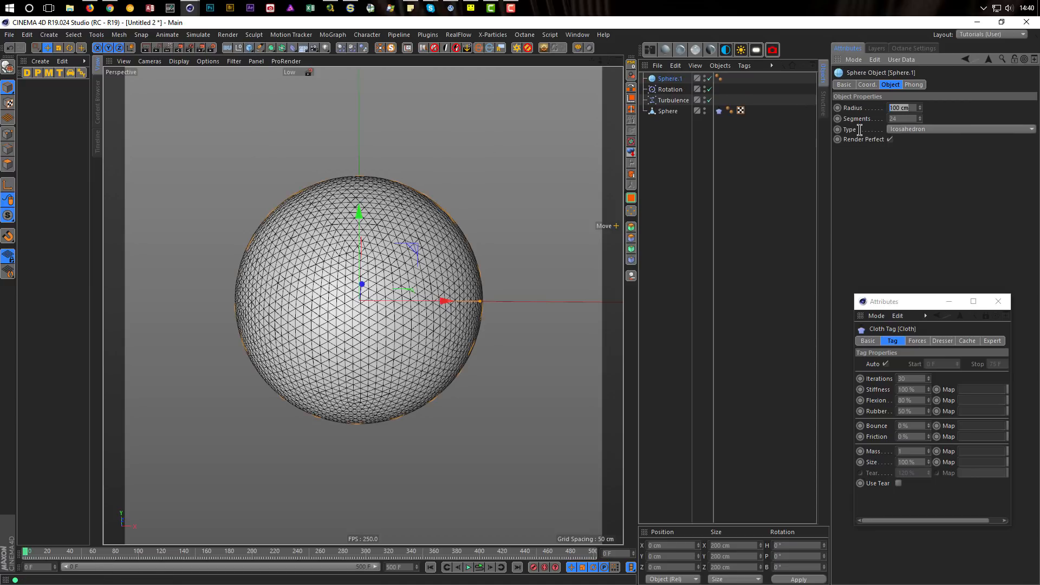
{"action": "type", "text": "40"}
{"action": "key", "text": "Return"}
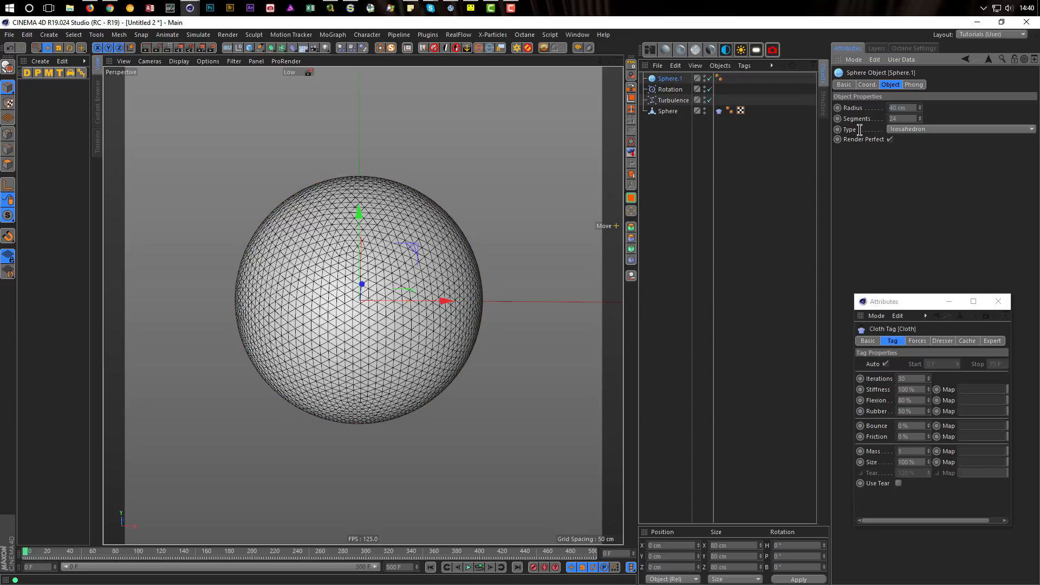
- Make the 40 cm inner sphere editable and give it a Cloth Collider tag
{"action": "key", "text": "c"}
{"action": "right_click", "coordinate": [673, 81]}
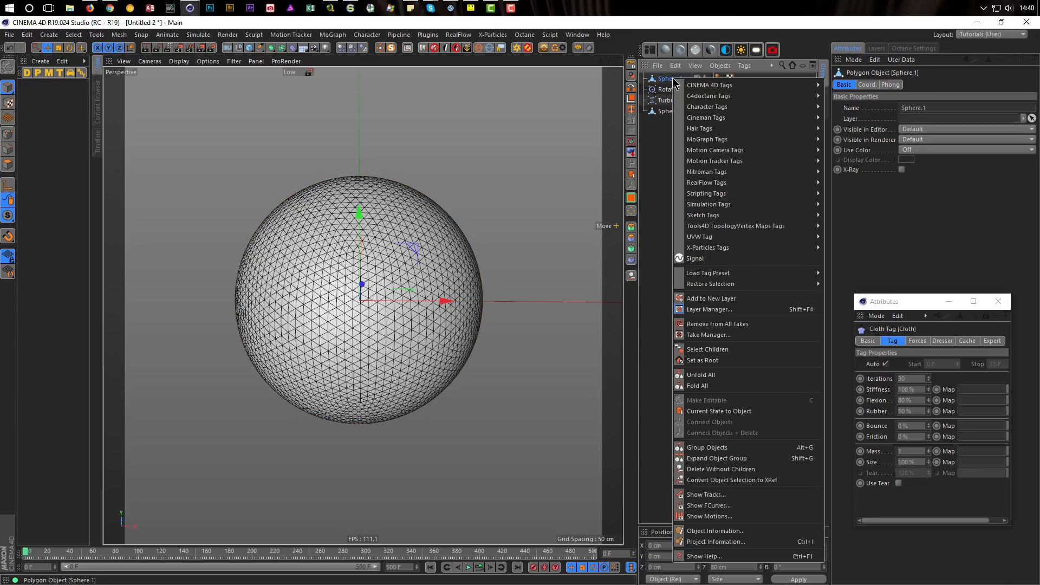
{"action": "mouse_move", "coordinate": [771, 174]}
{"action": "mouse_move", "coordinate": [780, 208]}
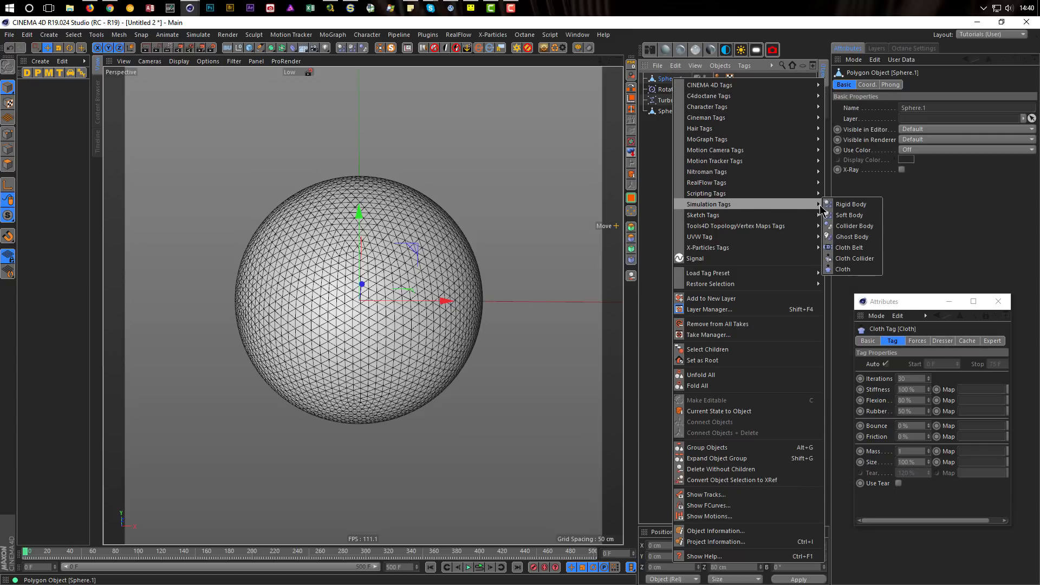
{"action": "left_click", "coordinate": [854, 259]}
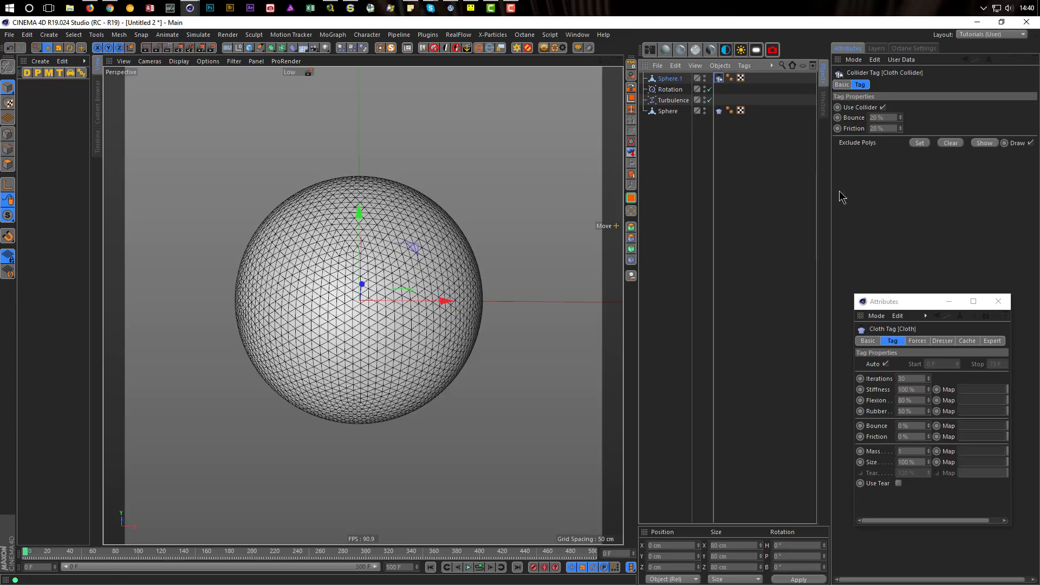
- Add a Vibrate tag to the inner sphere, enable its position vibration and set the frequency to 0.5
{"action": "right_click", "coordinate": [677, 82]}
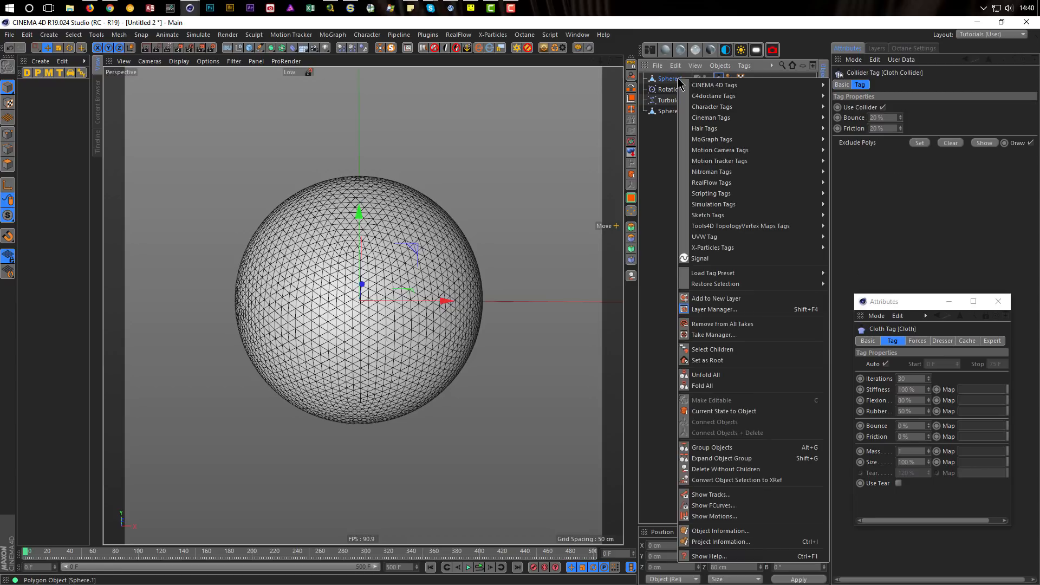
{"action": "mouse_move", "coordinate": [802, 85]}
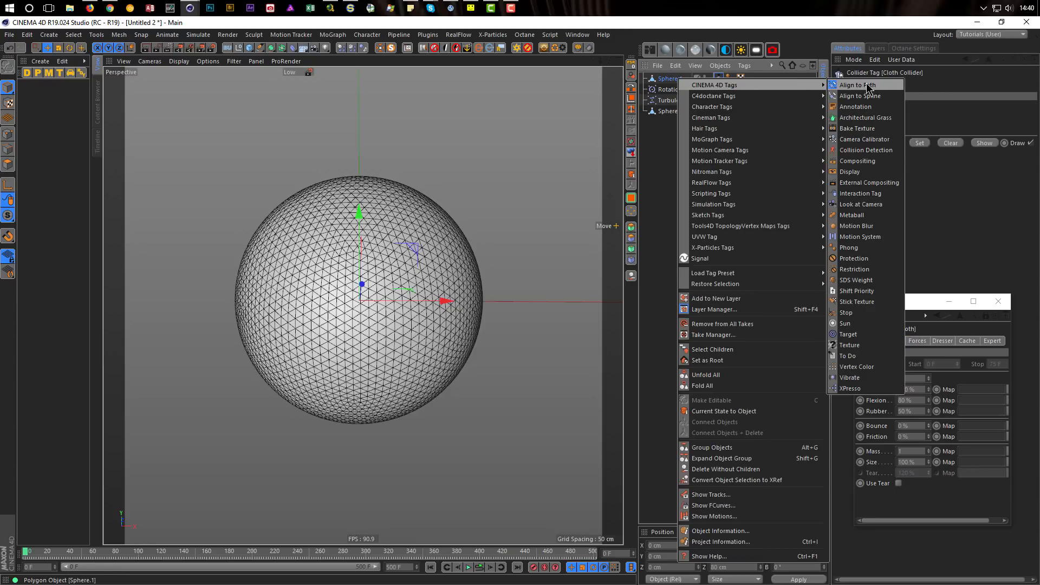
{"action": "left_click", "coordinate": [862, 377]}
{"action": "left_click", "coordinate": [894, 142]}
{"action": "left_click", "coordinate": [907, 152]}
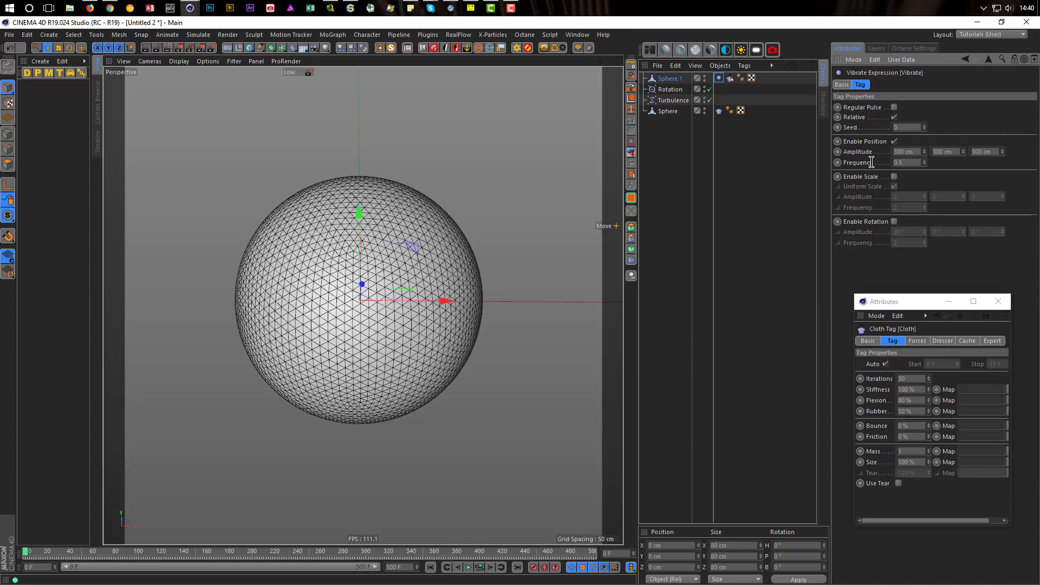
- Play back the simulation, rewind it and delete the inner collider sphere
{"action": "left_click", "coordinate": [468, 567]}
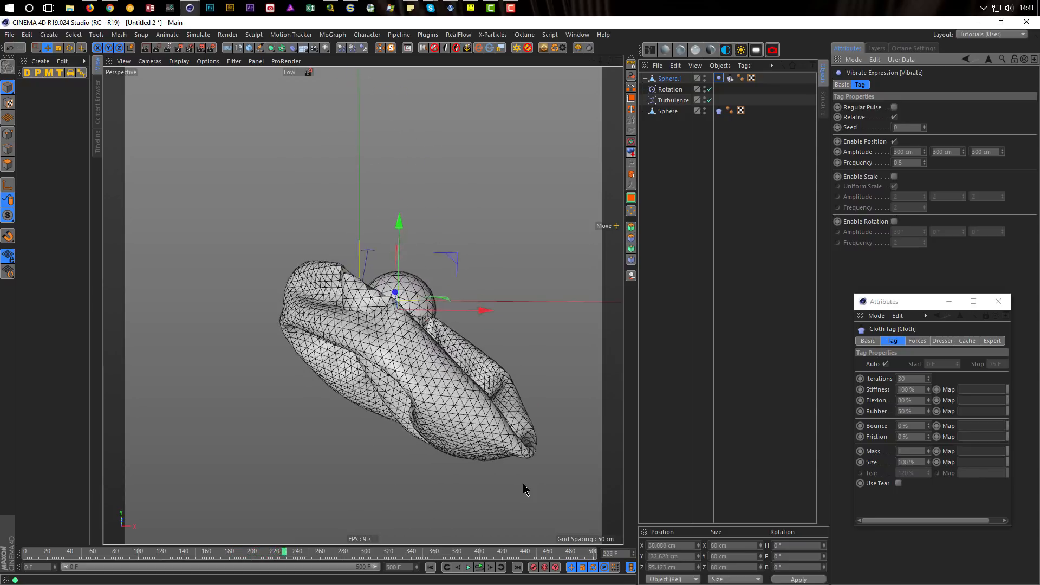
{"action": "key", "text": "shift+f"}
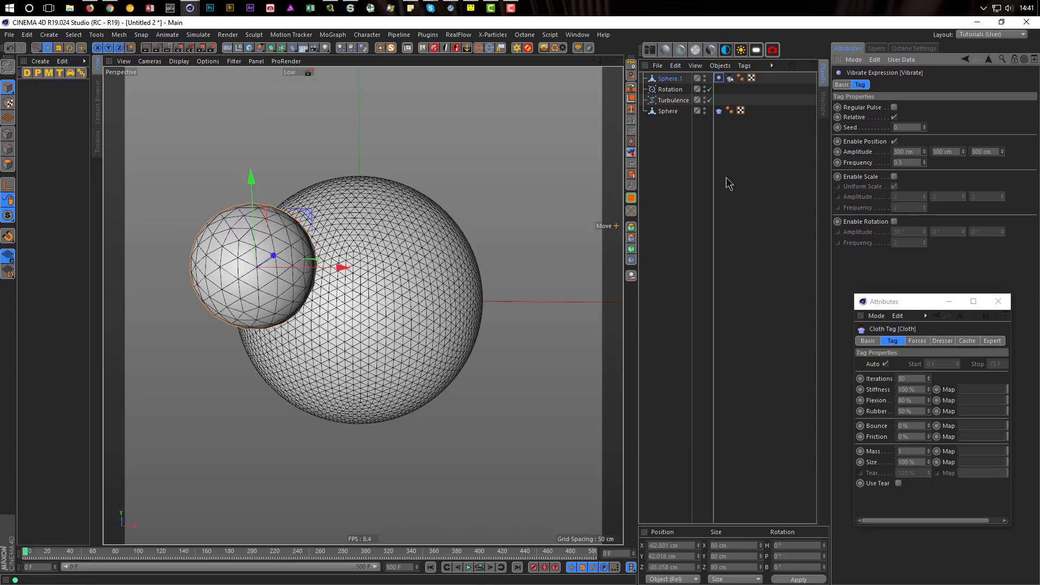
{"action": "left_click", "coordinate": [669, 79]}
{"action": "key", "text": "Delete"}
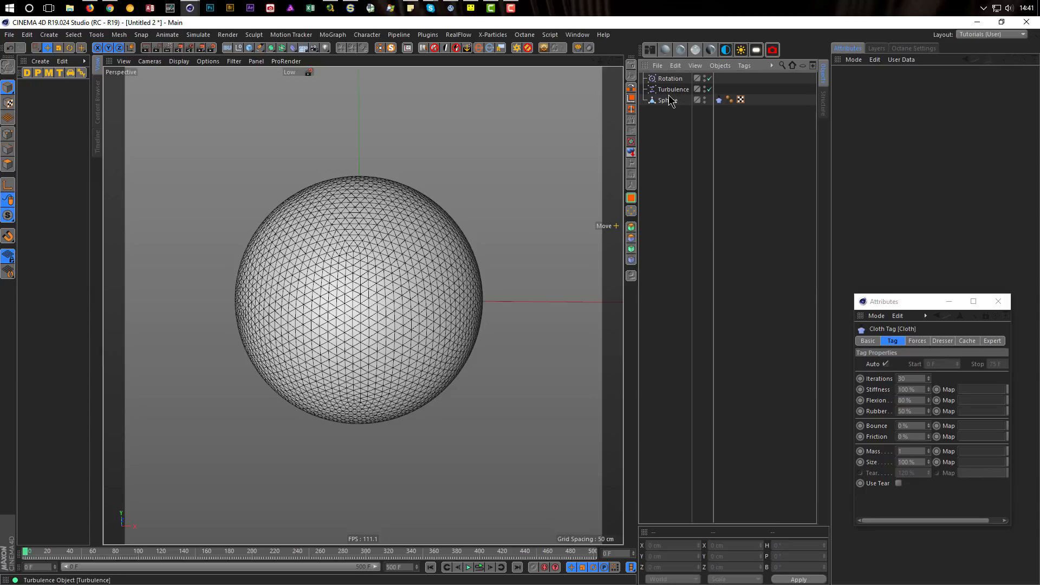
- Set the cloth sphere's drag force to 5 %, play back the simulation and rewind it
{"action": "left_click", "coordinate": [718, 100]}
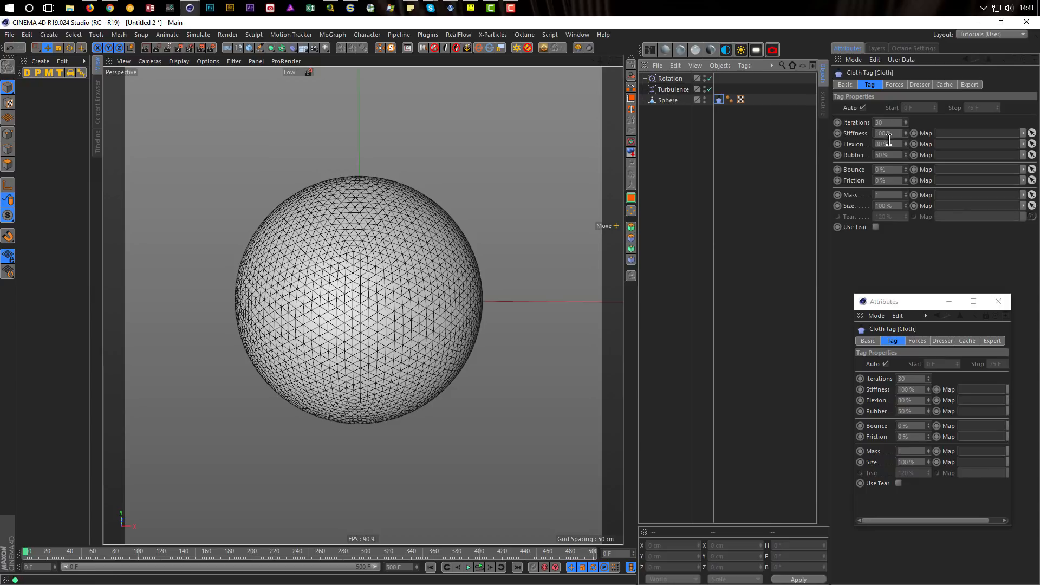
{"action": "left_click", "coordinate": [895, 85]}
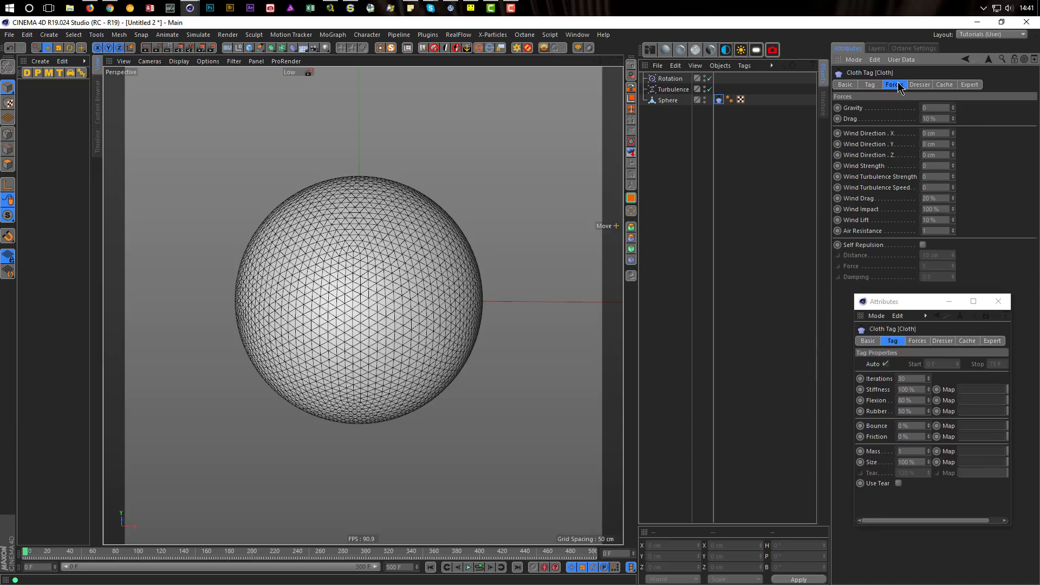
{"action": "left_click", "coordinate": [943, 121]}
{"action": "left_click", "coordinate": [480, 567]}
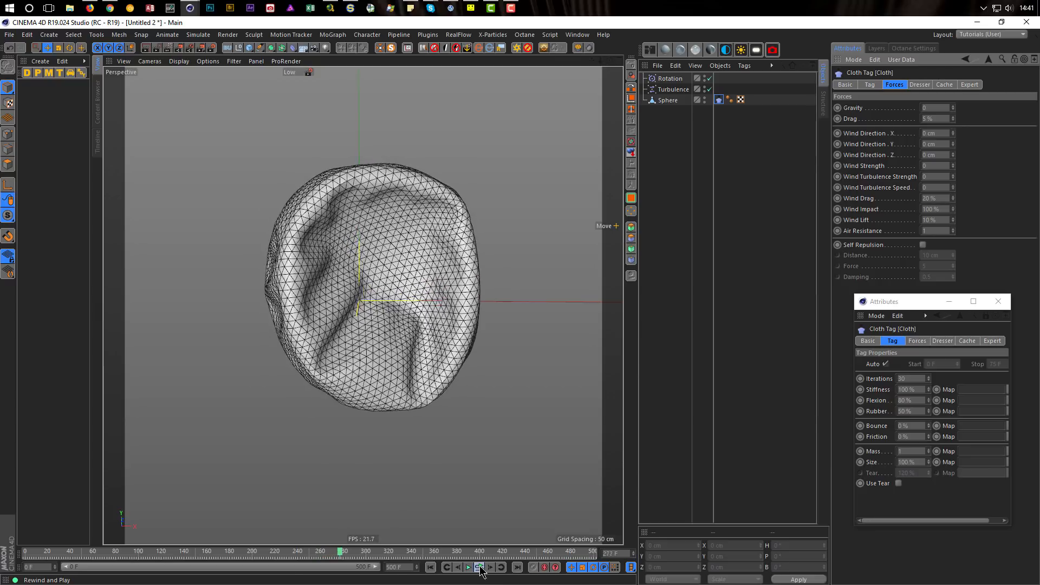
{"action": "left_click", "coordinate": [480, 570]}
- Set the Turbulence strength to 50 cm, play back the simulation and rewind it
{"action": "left_click", "coordinate": [673, 89]}
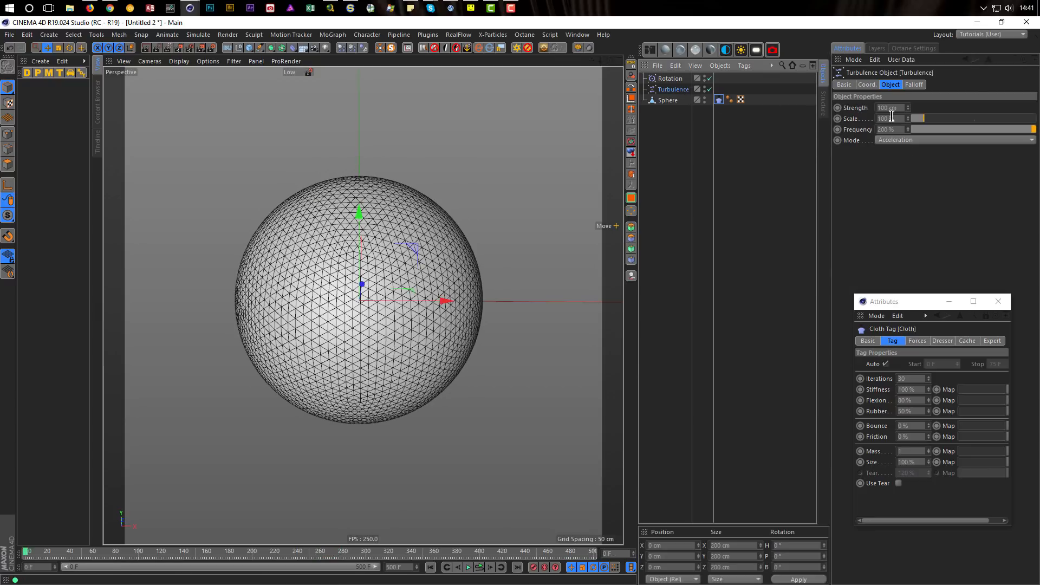
{"action": "left_click", "coordinate": [901, 107]}
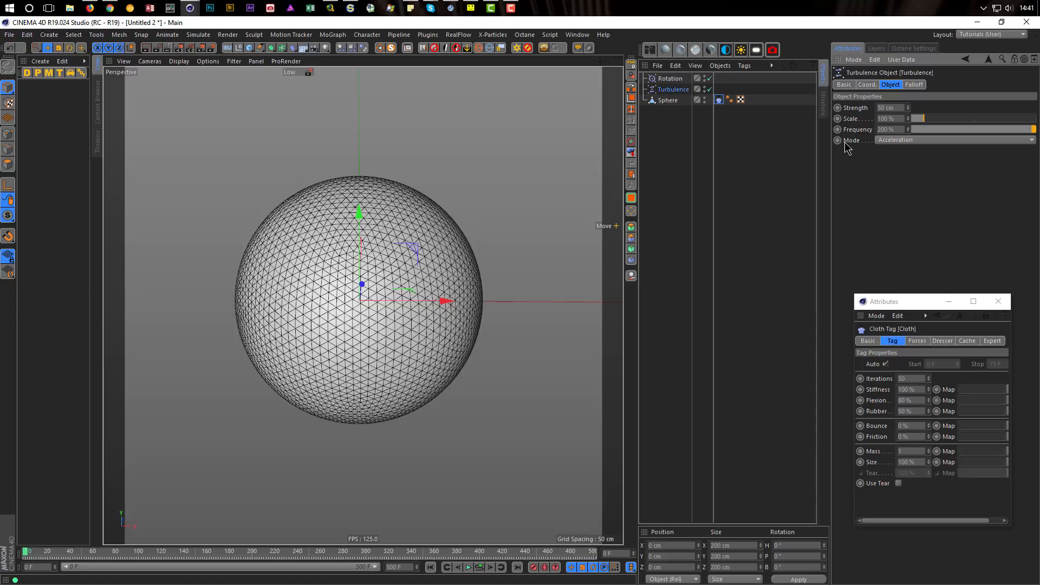
{"action": "left_click", "coordinate": [479, 570]}
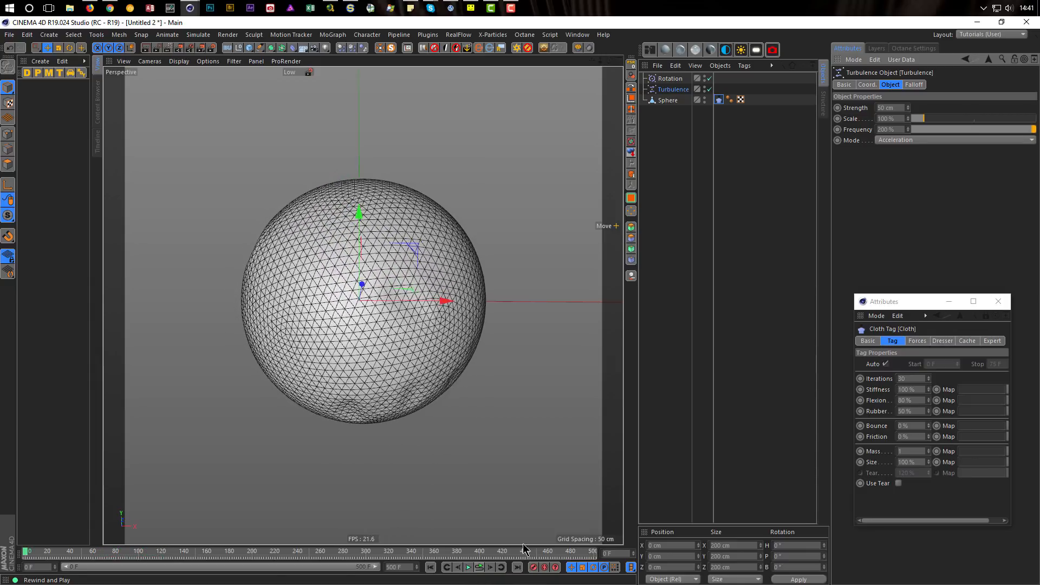
- Set the Turbulence strength to 100 cm and scale to 400 %, play back the simulation and rewind it
{"action": "left_click", "coordinate": [900, 106]}
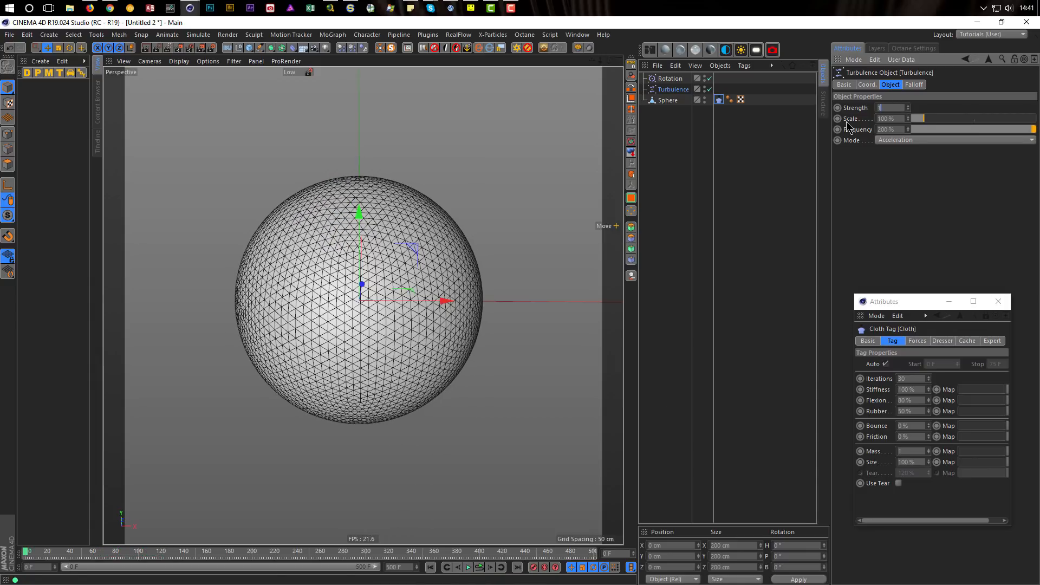
{"action": "left_click", "coordinate": [888, 119]}
{"action": "type", "text": "400"}
{"action": "key", "text": "Return"}
{"action": "left_click", "coordinate": [480, 570]}
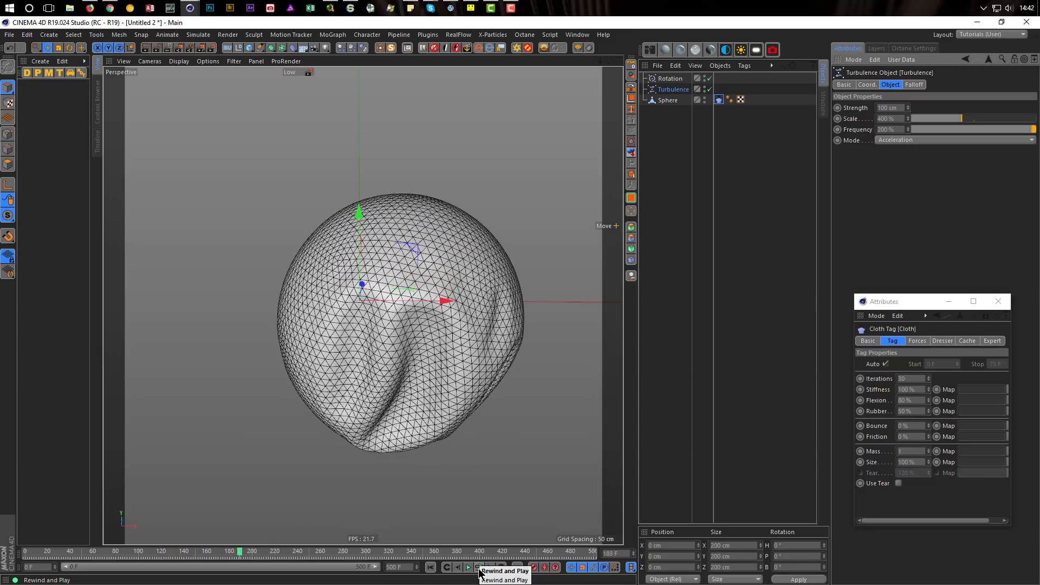
{"action": "left_click", "coordinate": [479, 568]}
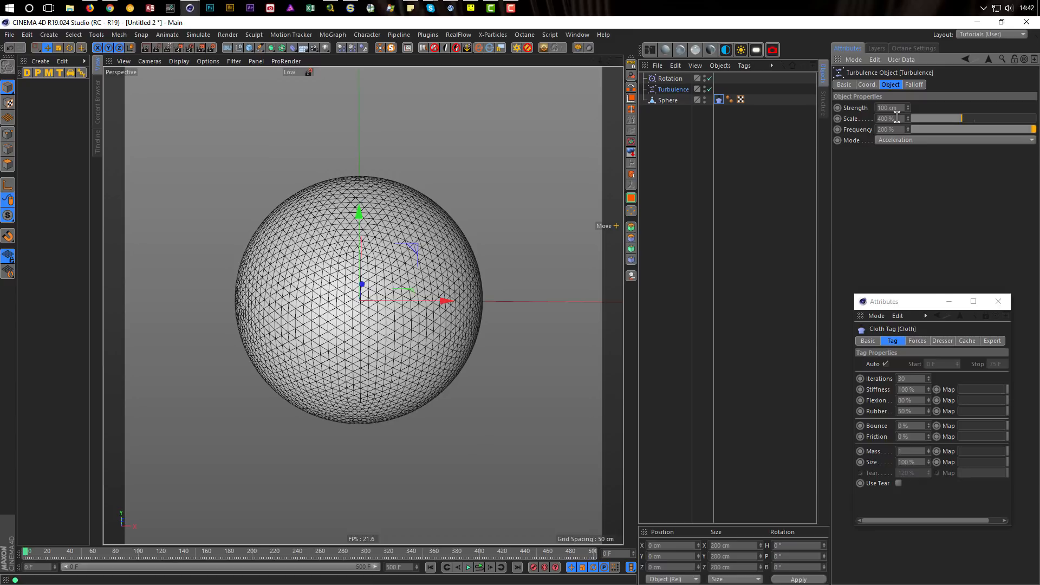
- Set the Turbulence scale and frequency both to 100 %, play back the simulation and rewind it
{"action": "key", "text": "0"}
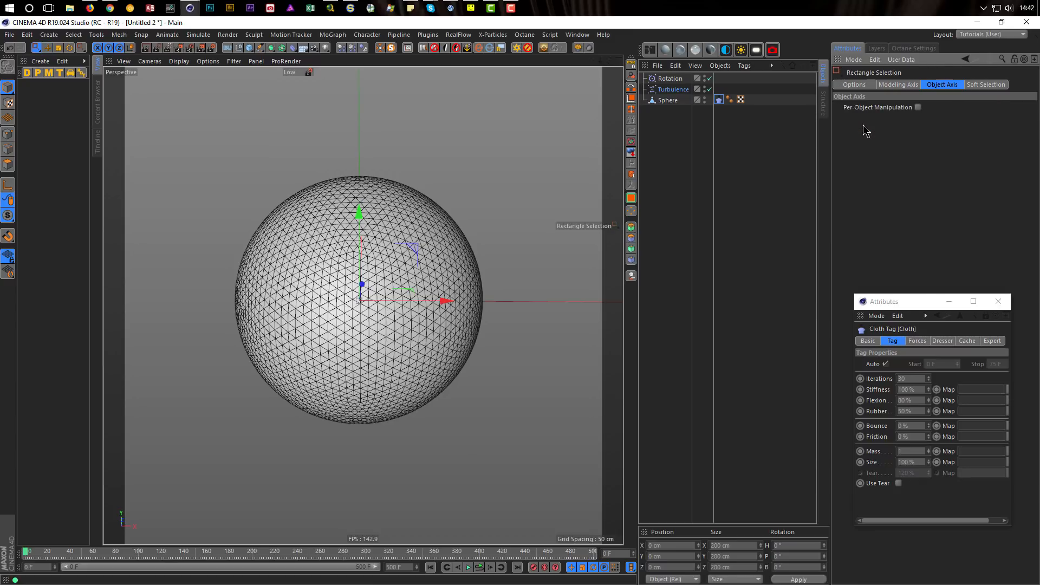
{"action": "left_click", "coordinate": [668, 90]}
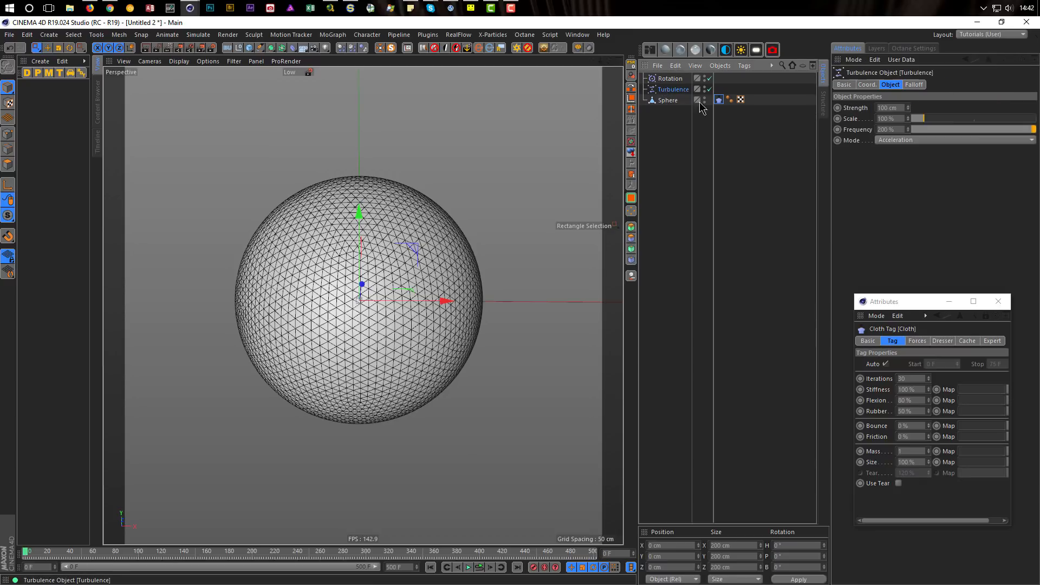
{"action": "left_click", "coordinate": [901, 129]}
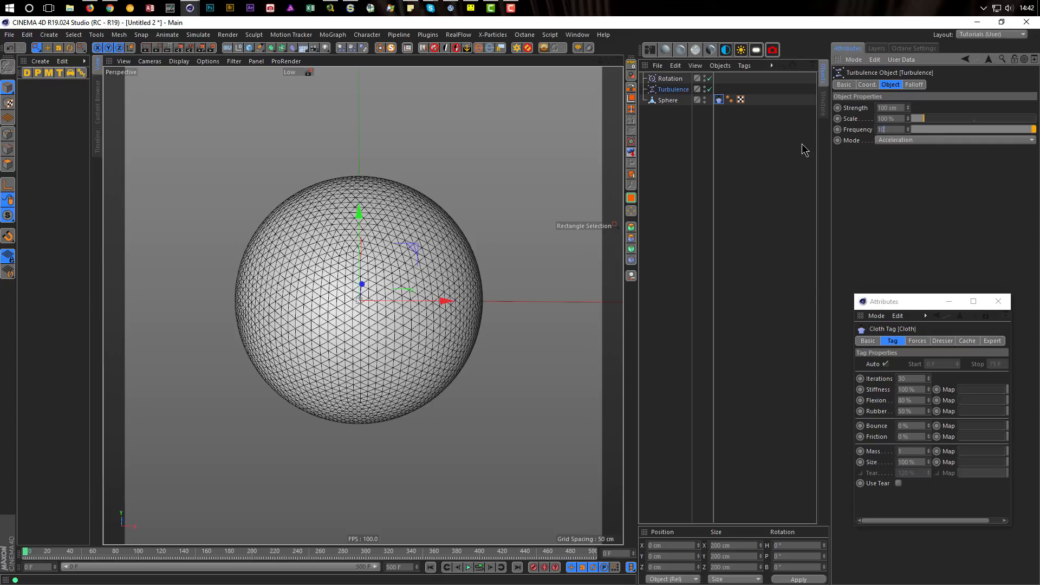
{"action": "left_click", "coordinate": [480, 568]}
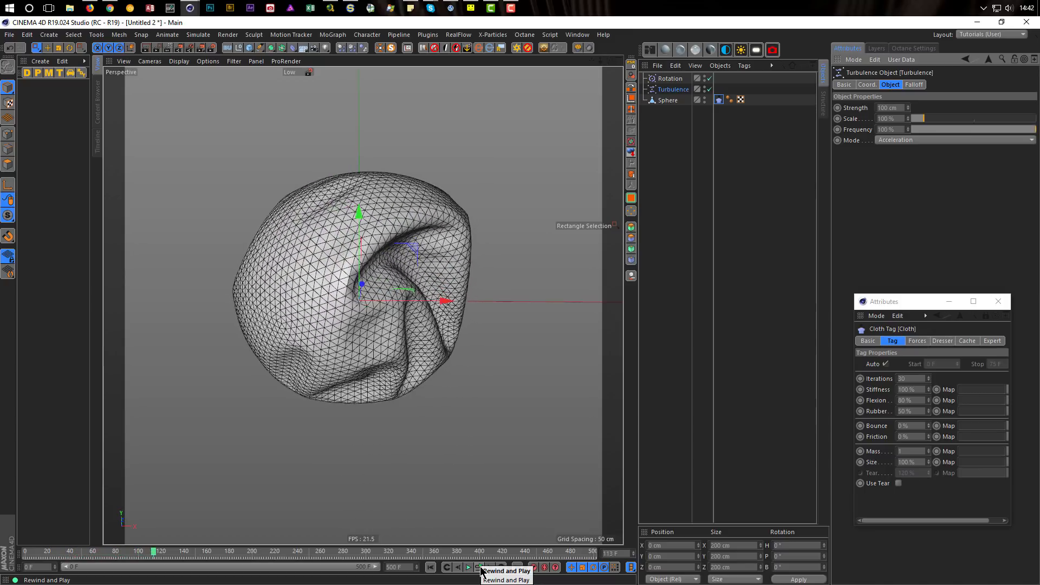
{"action": "left_click", "coordinate": [479, 567]}
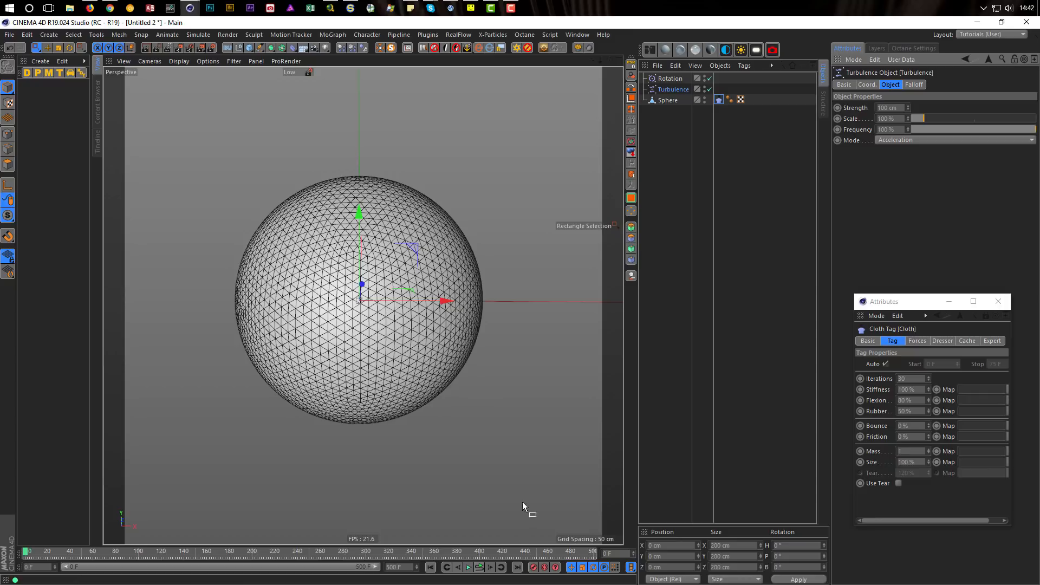
- Set the cloth tag's iterations to 50, play back the simulation and rewind it
{"action": "left_click", "coordinate": [914, 379]}
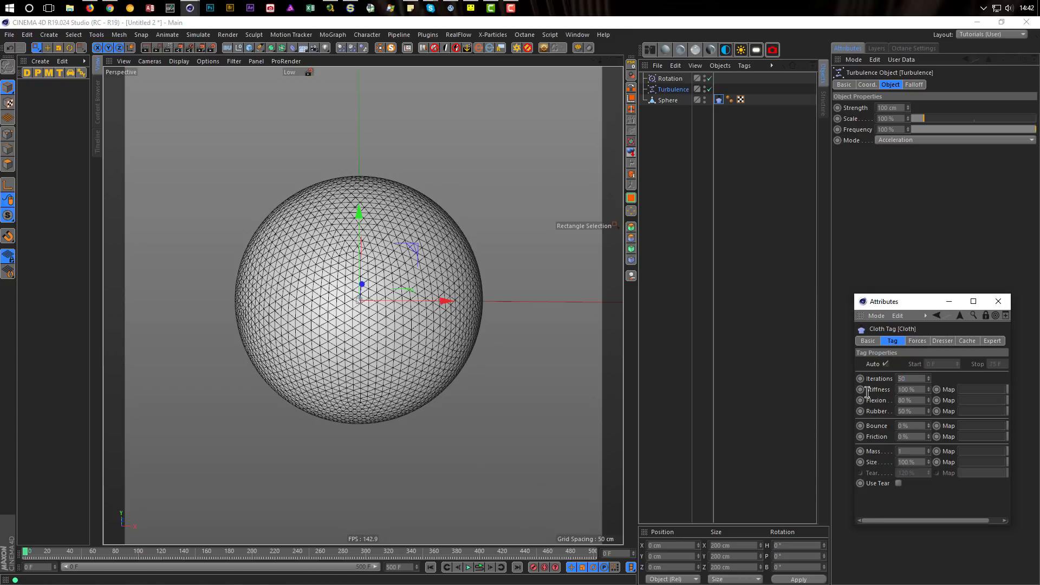
{"action": "left_click", "coordinate": [480, 568]}
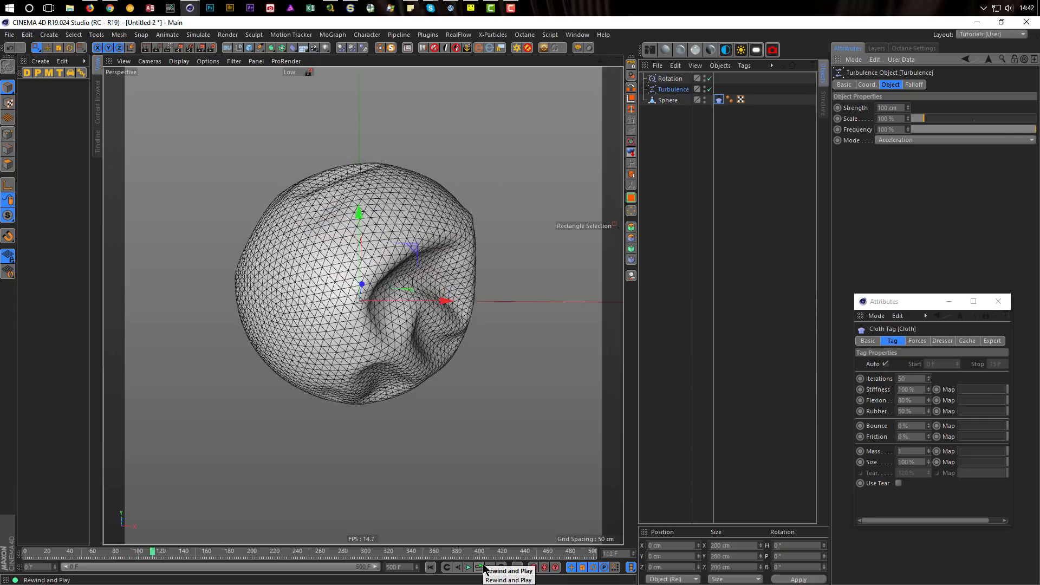
{"action": "left_click", "coordinate": [484, 567]}
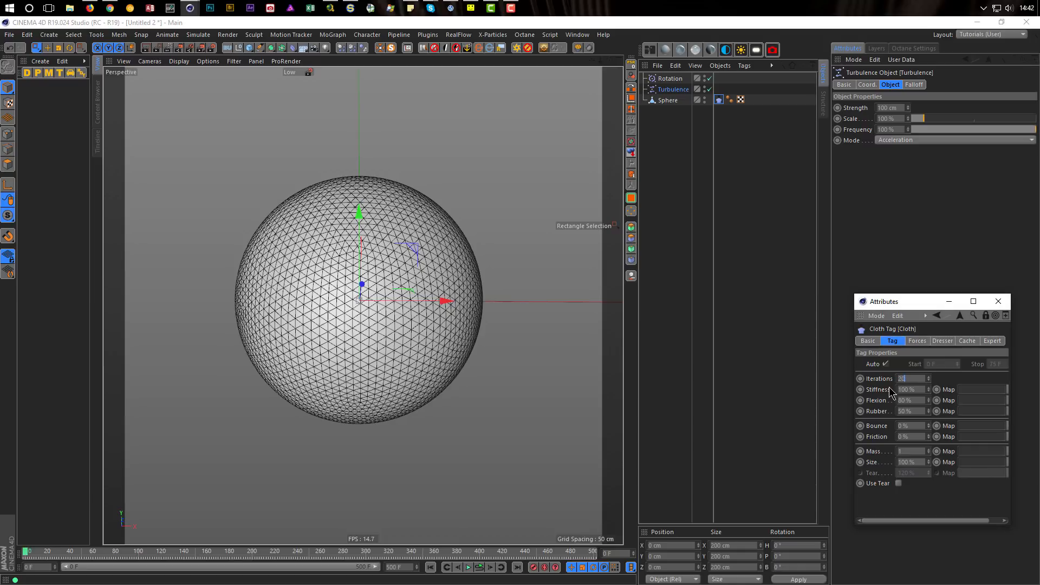
- Set the cloth tag's iterations to 20 and the Turbulence scale to 200 % with a frequency of 50 %
{"action": "key", "text": "Return"}
{"action": "left_click", "coordinate": [902, 118]}
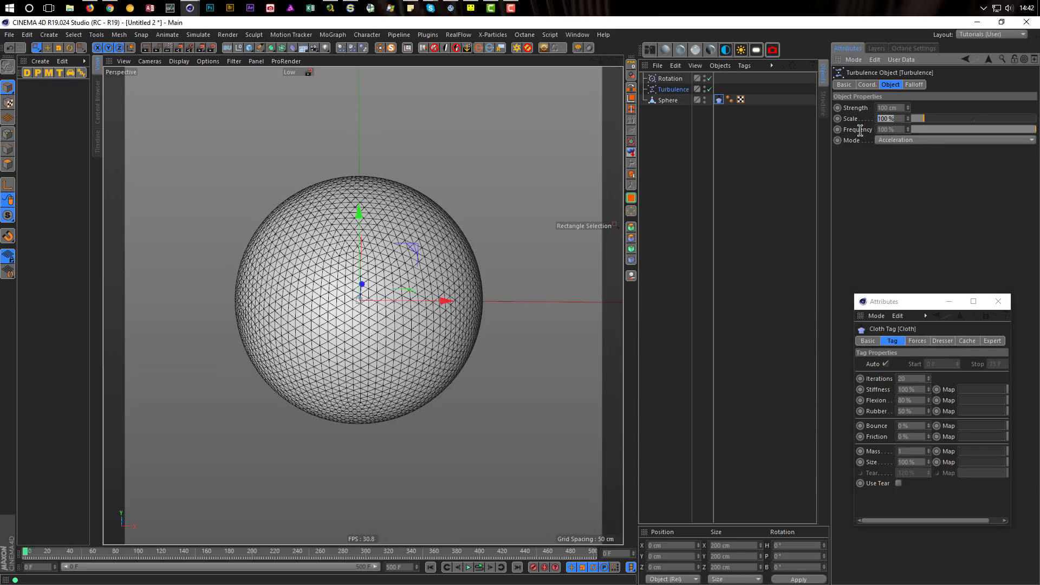
{"action": "key", "text": "Return"}
{"action": "left_click", "coordinate": [897, 130]}
{"action": "type", "text": "50"}
{"action": "key", "text": "Return"}
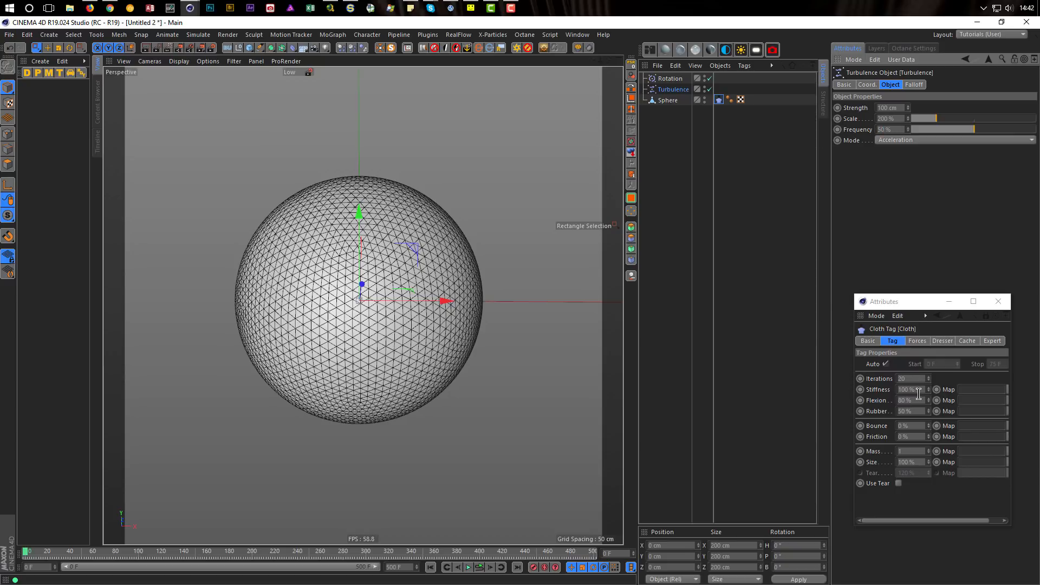
- Set the cloth tag's flexion to 100 %, play back the simulation and rewind it
{"action": "type", "text": "100"}
{"action": "key", "text": "Return"}
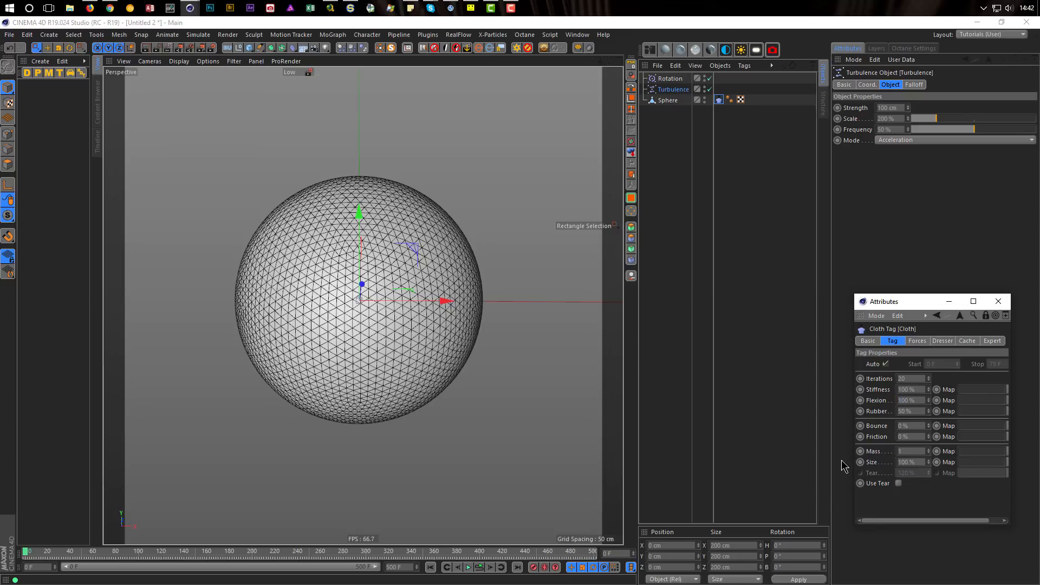
{"action": "left_click", "coordinate": [479, 568]}
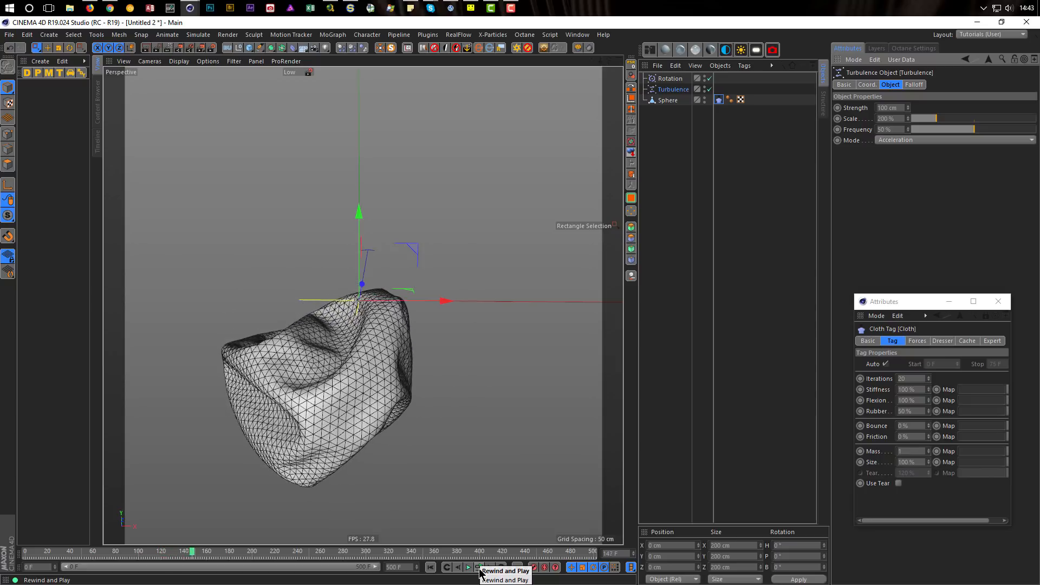
{"action": "left_click", "coordinate": [480, 569]}
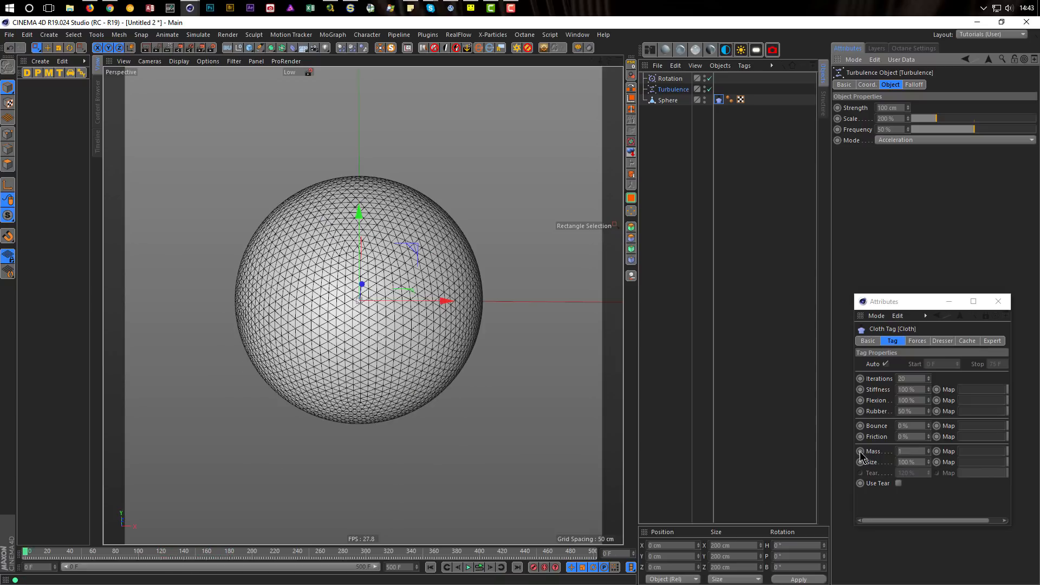
- Set the cloth tag's iterations to 30 and flexion to 50 %, play back the simulation and rewind it
{"action": "left_click", "coordinate": [913, 380]}
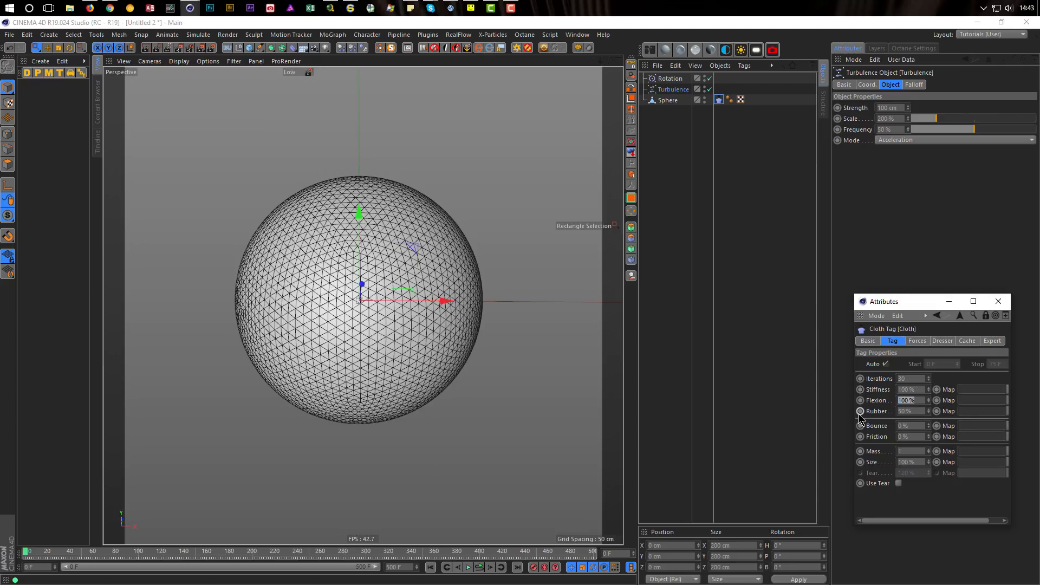
{"action": "left_click", "coordinate": [477, 568]}
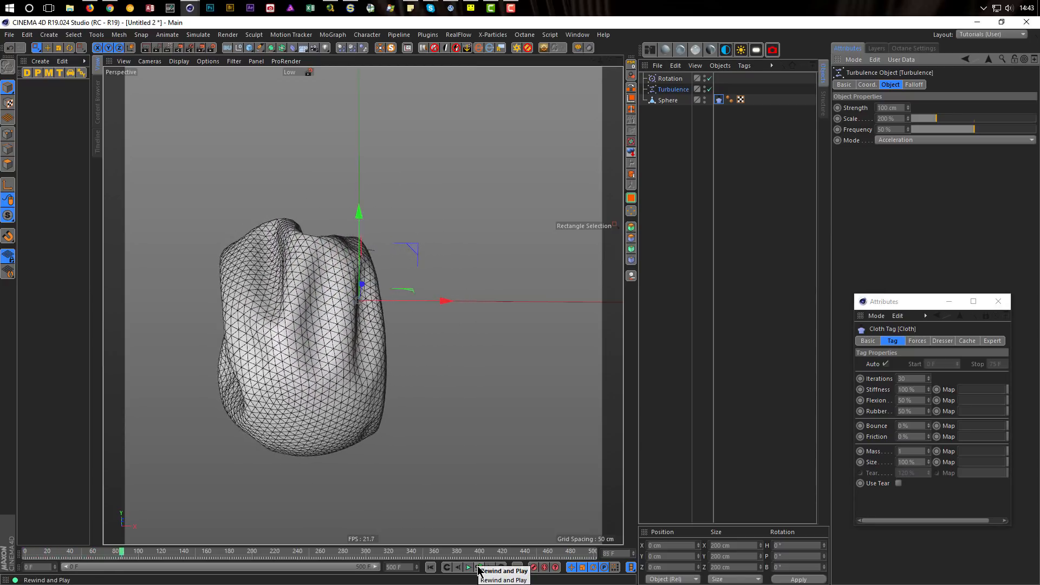
{"action": "left_click", "coordinate": [477, 567]}
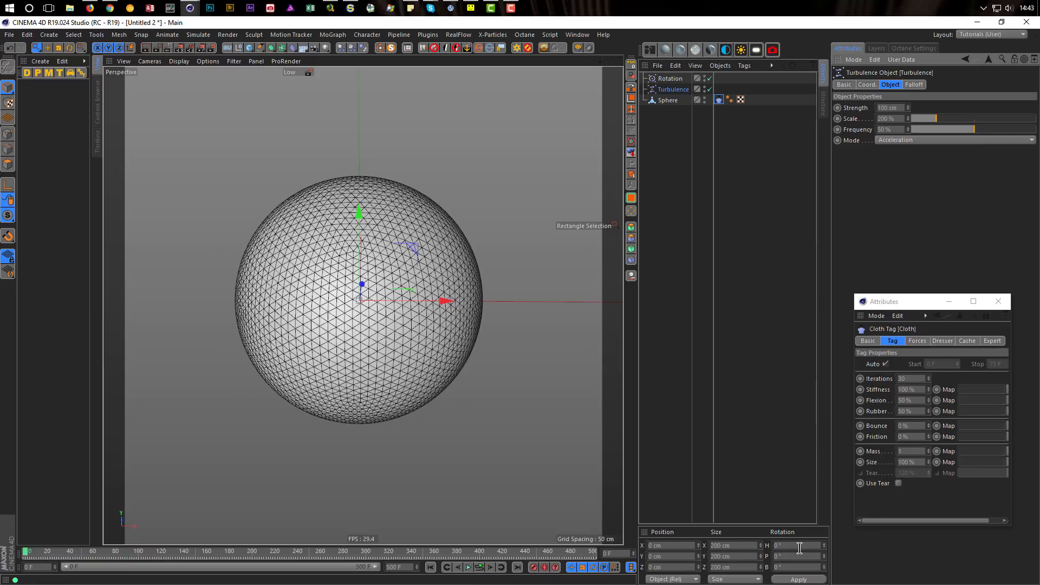
- Set the cloth tag's size to 120 %, play back the simulation and rewind it
{"action": "left_click", "coordinate": [915, 461]}
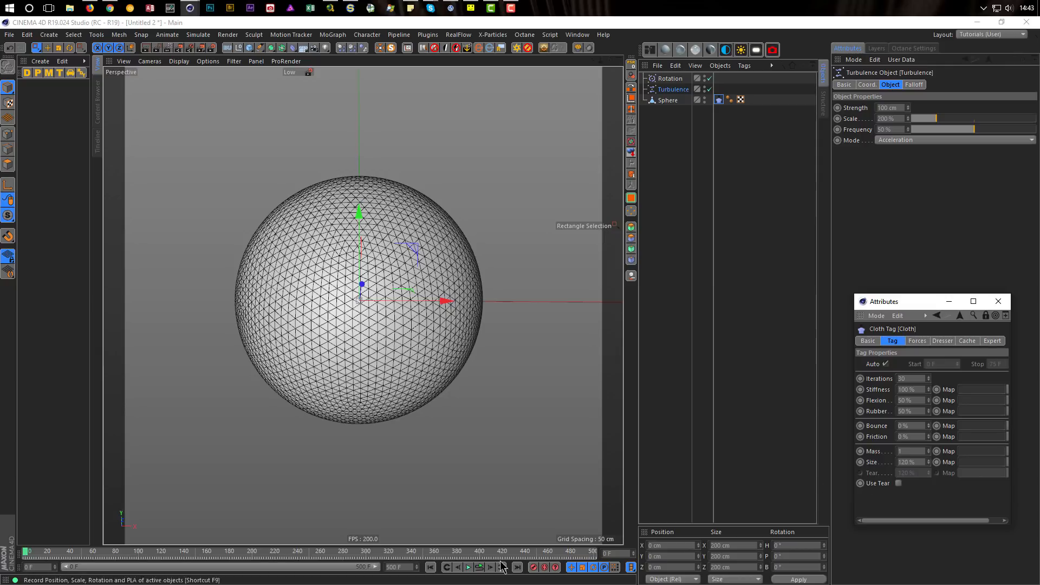
{"action": "left_click", "coordinate": [480, 567]}
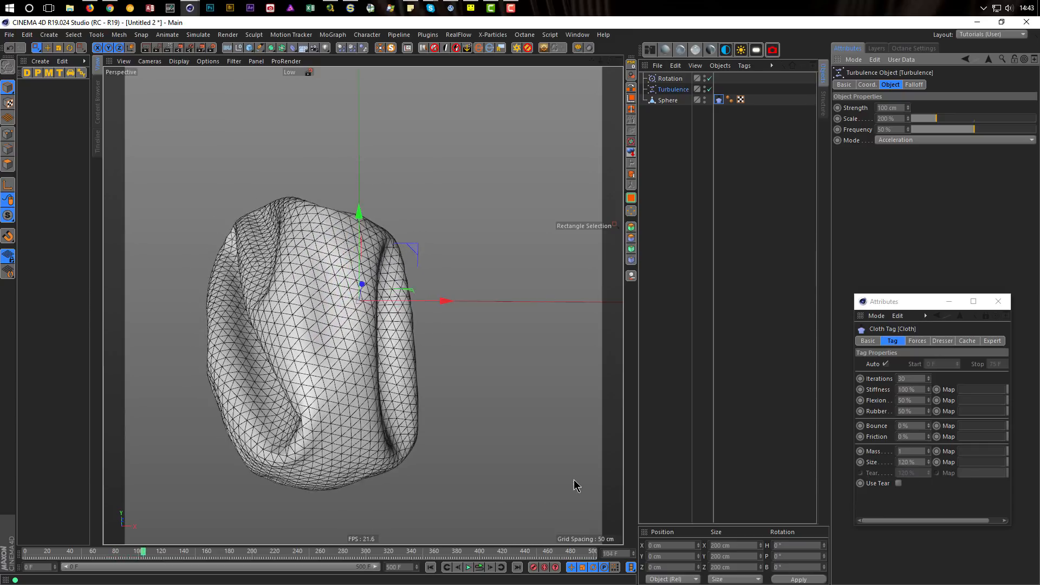
{"action": "key", "text": "shift+f"}
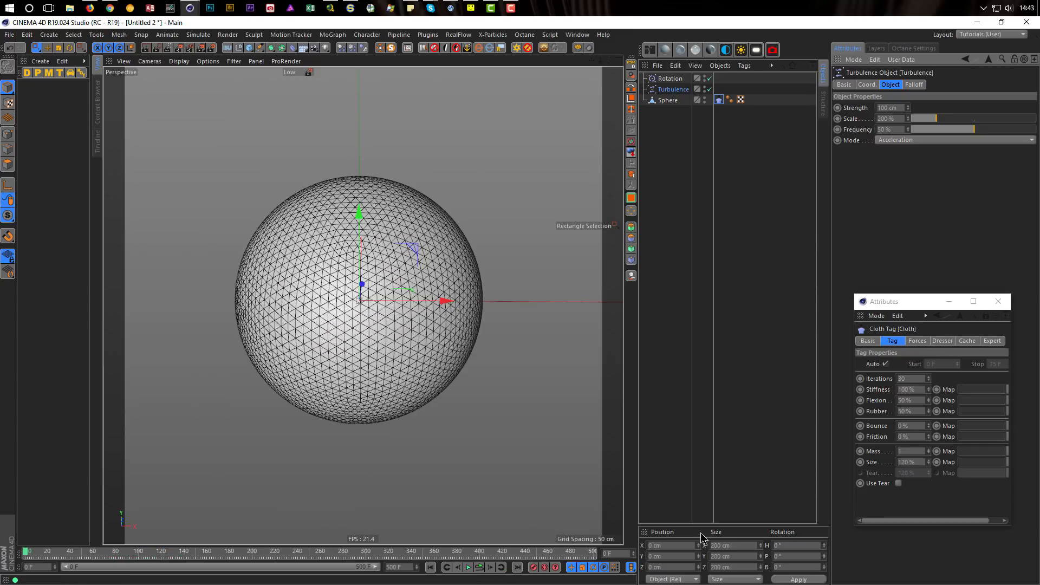
- Set the cloth tag's flexion to 80 % and the Turbulence scale to 300 %, play back the simulation and rewind it
{"action": "double_click", "coordinate": [918, 401]}
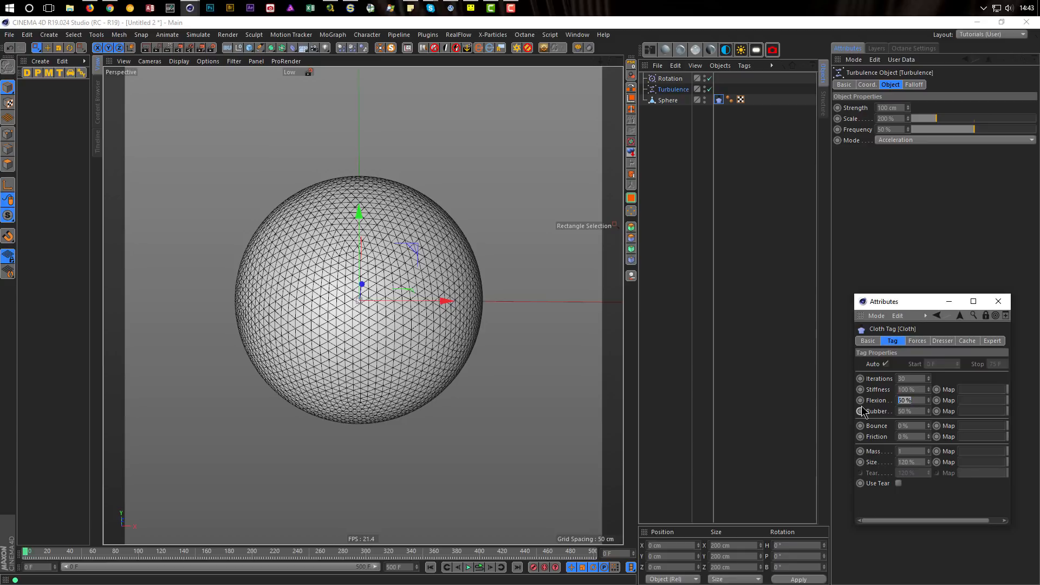
{"action": "type", "text": "80"}
{"action": "key", "text": "Return"}
{"action": "left_click", "coordinate": [899, 129]}
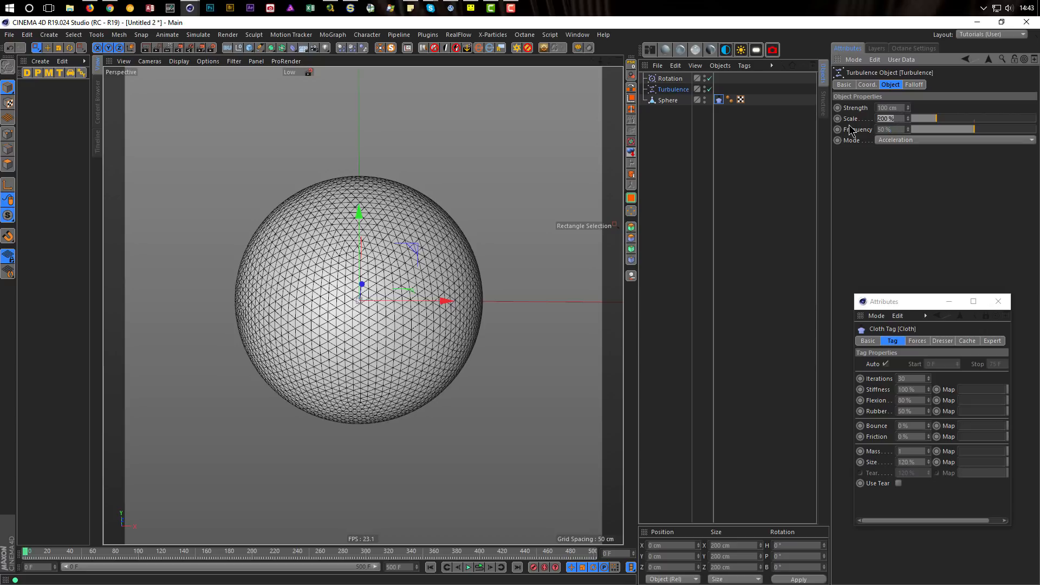
{"action": "left_click", "coordinate": [479, 568]}
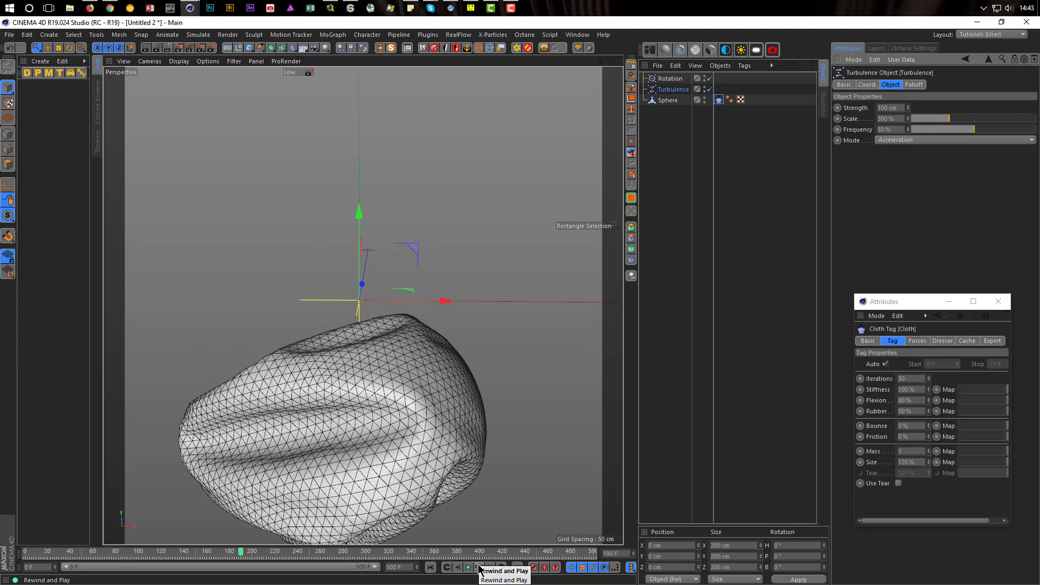
{"action": "left_click", "coordinate": [478, 567]}
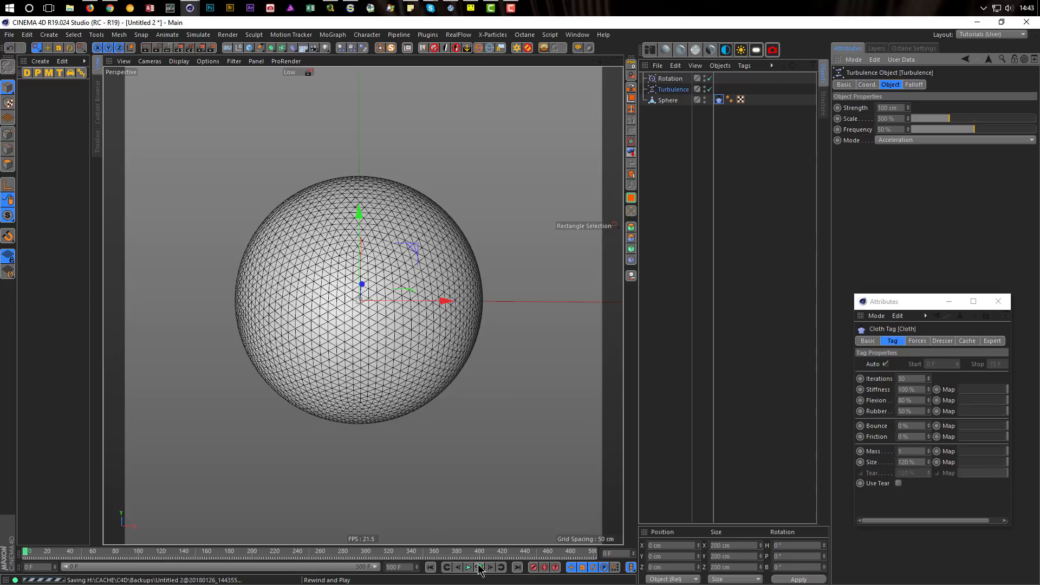
{"action": "mouse_move", "coordinate": [364, 284]}
{"action": "left_mouse_down", "text": "alt"}
{"action": "mouse_move", "coordinate": [361, 315]}
{"action": "mouse_move", "coordinate": [379, 271]}
{"action": "left_mouse_up", "text": "alt"}
{"action": "right_click_drag", "start_coordinate": [379, 271], "coordinate": [391, 273], "text": "alt"}
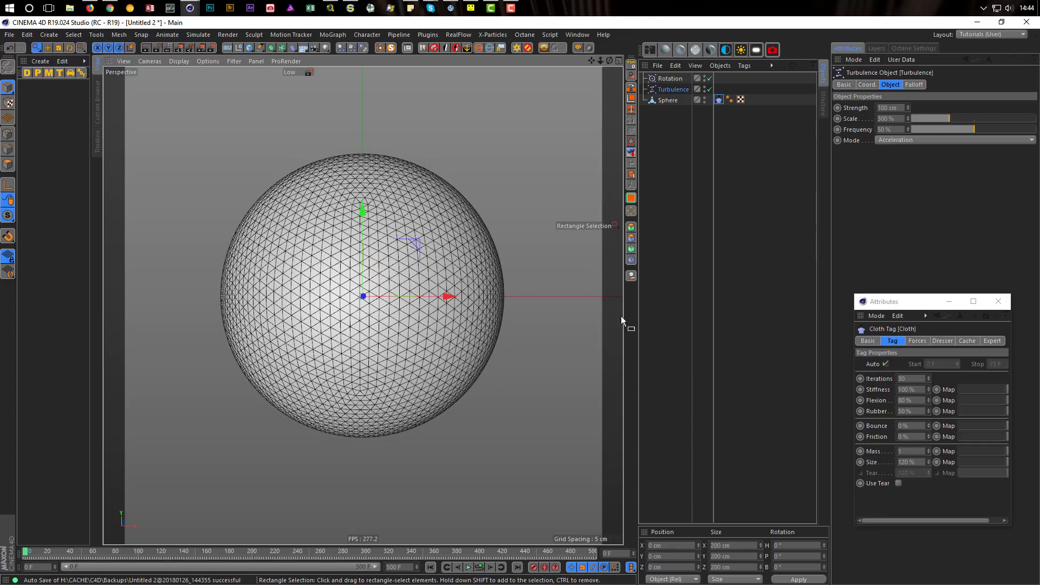
- Set the Turbulence strength to 50 cm and the cloth tag's iterations to 40, play back the simulation and rewind it
{"action": "left_click", "coordinate": [902, 108]}
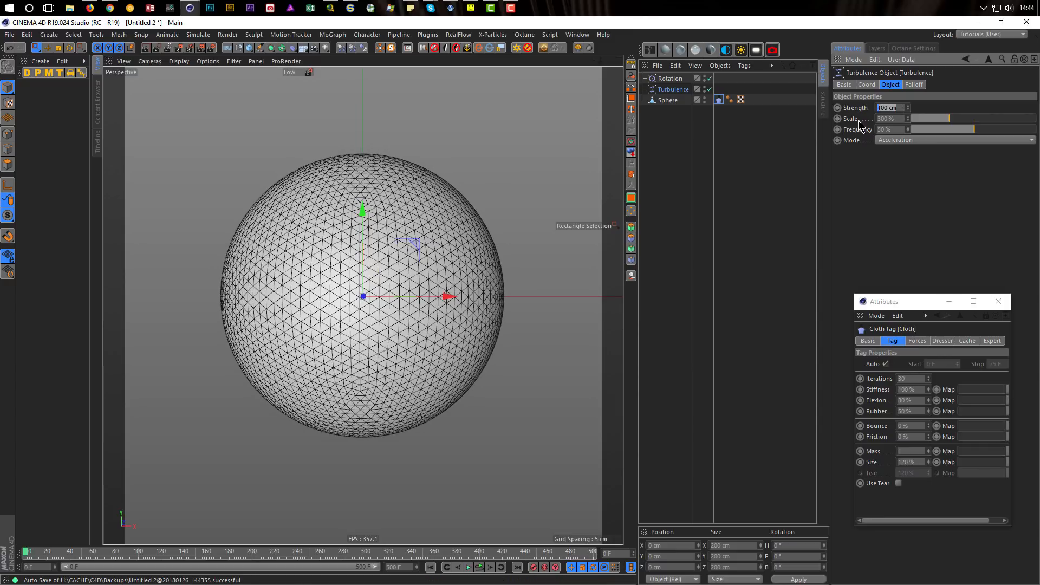
{"action": "left_click", "coordinate": [905, 379]}
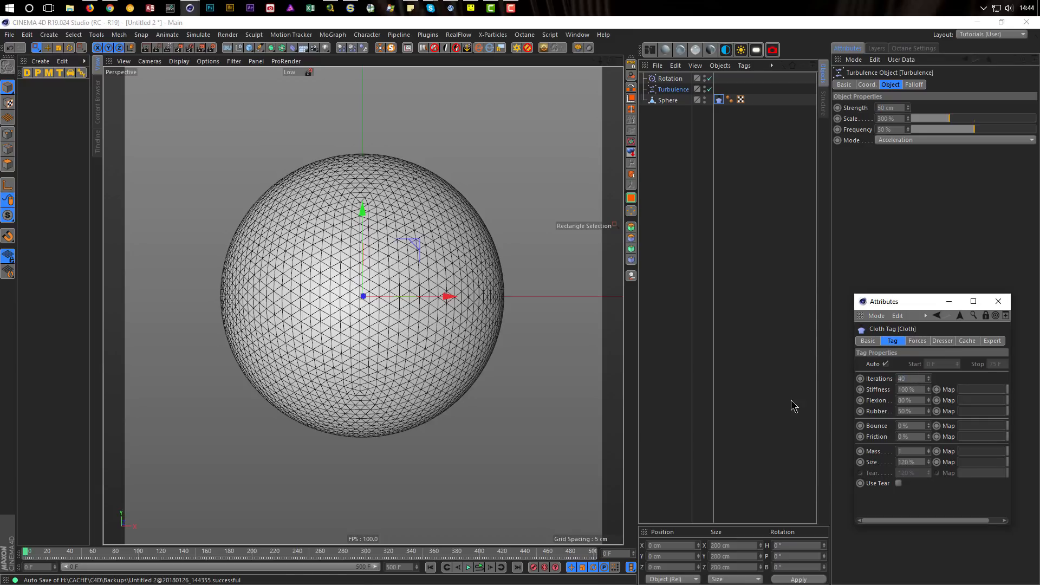
{"action": "left_click", "coordinate": [480, 567]}
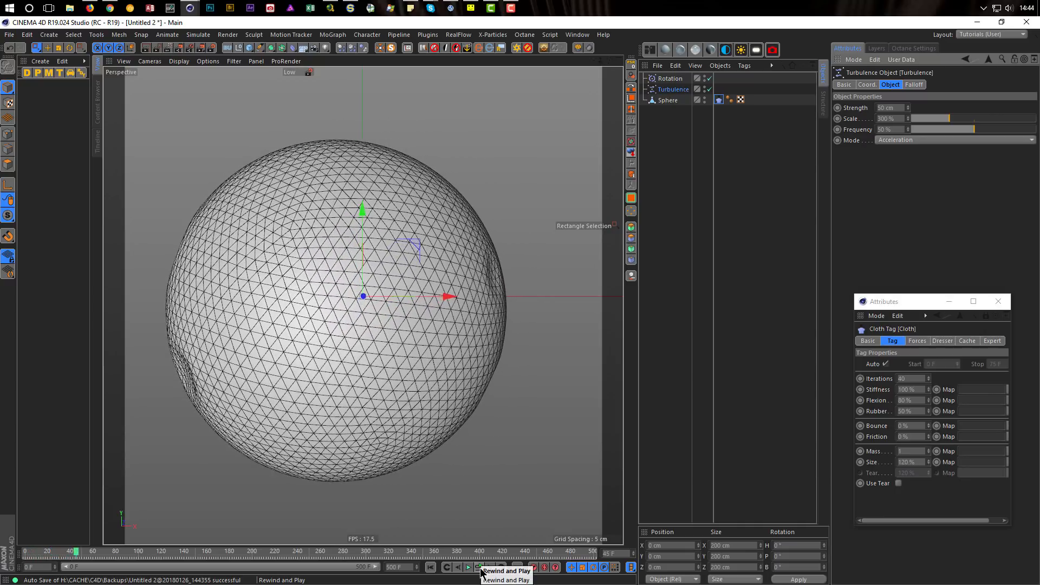
{"action": "left_click", "coordinate": [489, 568]}
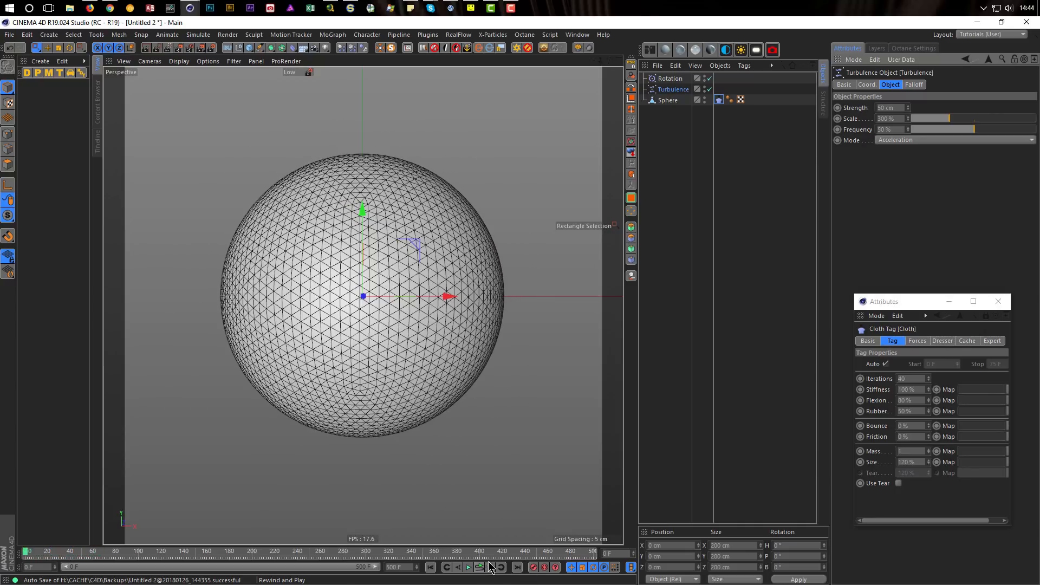
- Set the cloth tag's iterations to 20 and the Turbulence scale to 150 %, play back the simulation and rewind it
{"action": "left_click", "coordinate": [912, 378]}
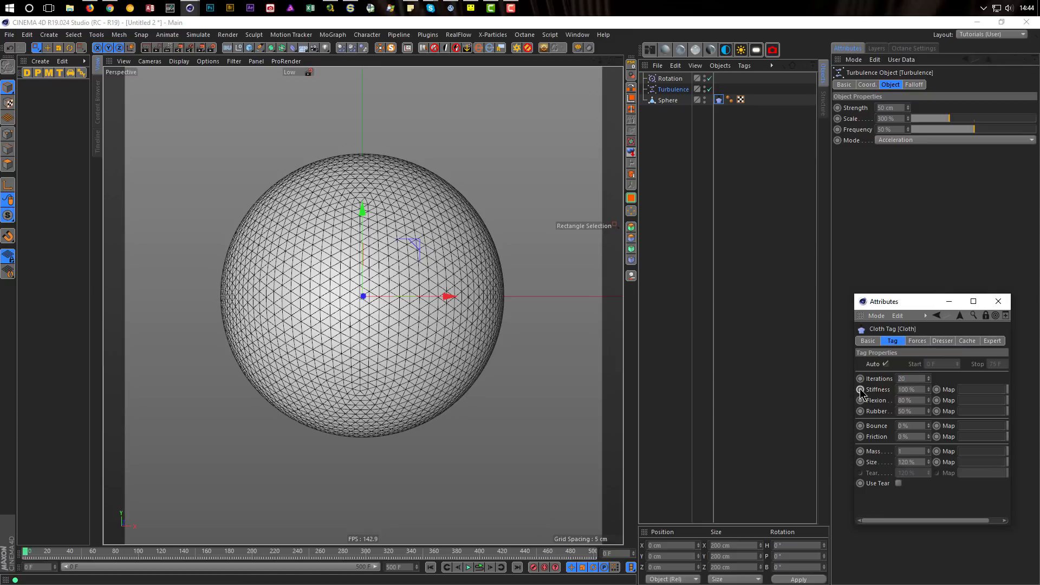
{"action": "left_click", "coordinate": [480, 567]}
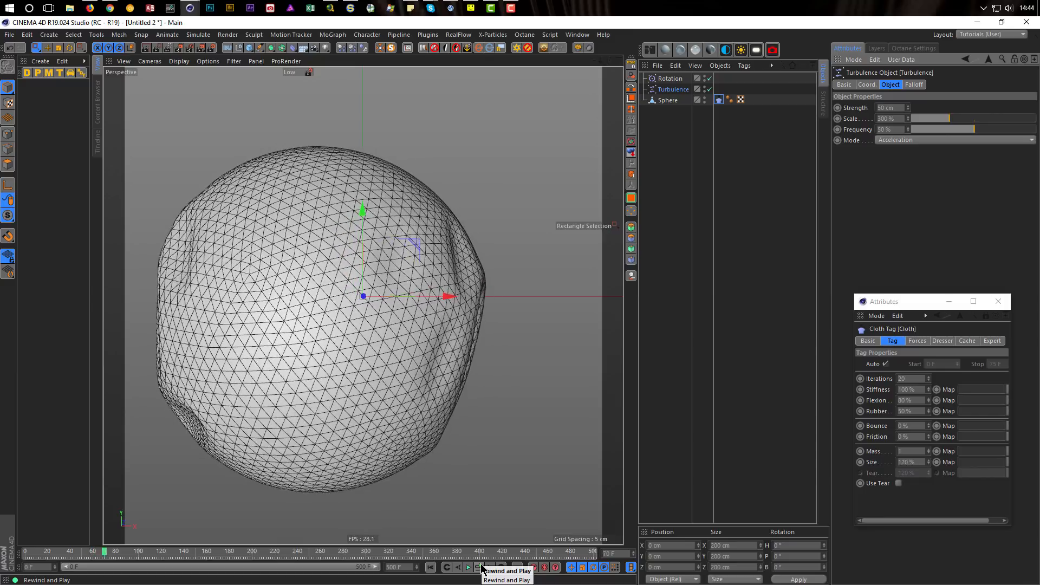
{"action": "left_click", "coordinate": [902, 119]}
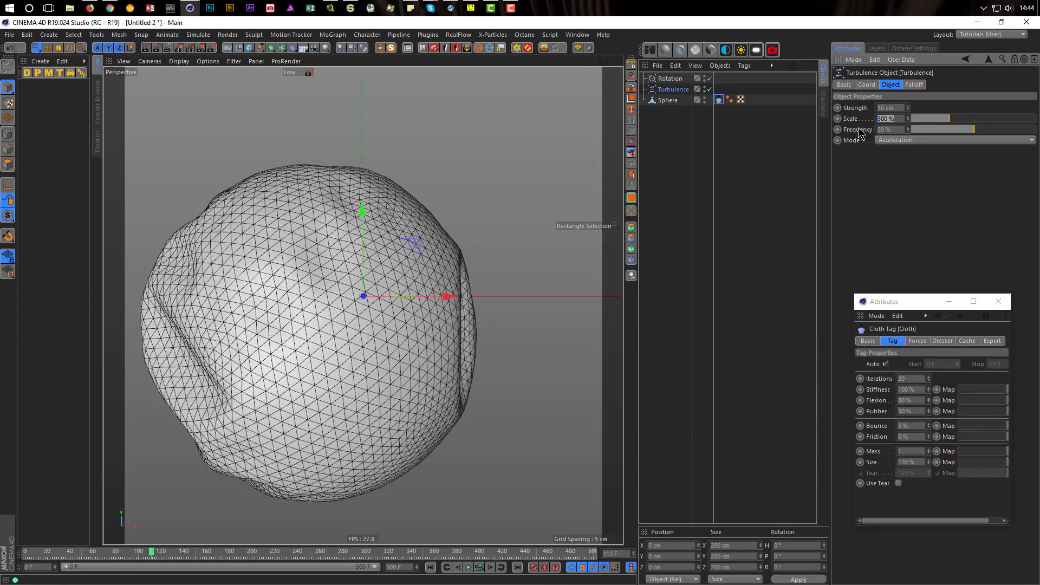
{"action": "type", "text": "150"}
{"action": "key", "text": "Return"}
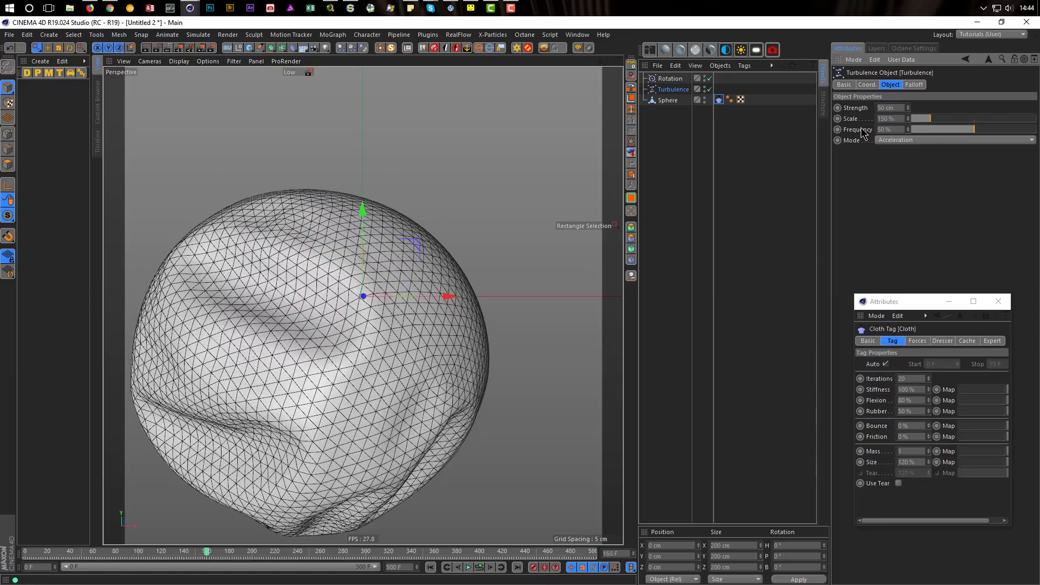
{"action": "left_click", "coordinate": [479, 568]}
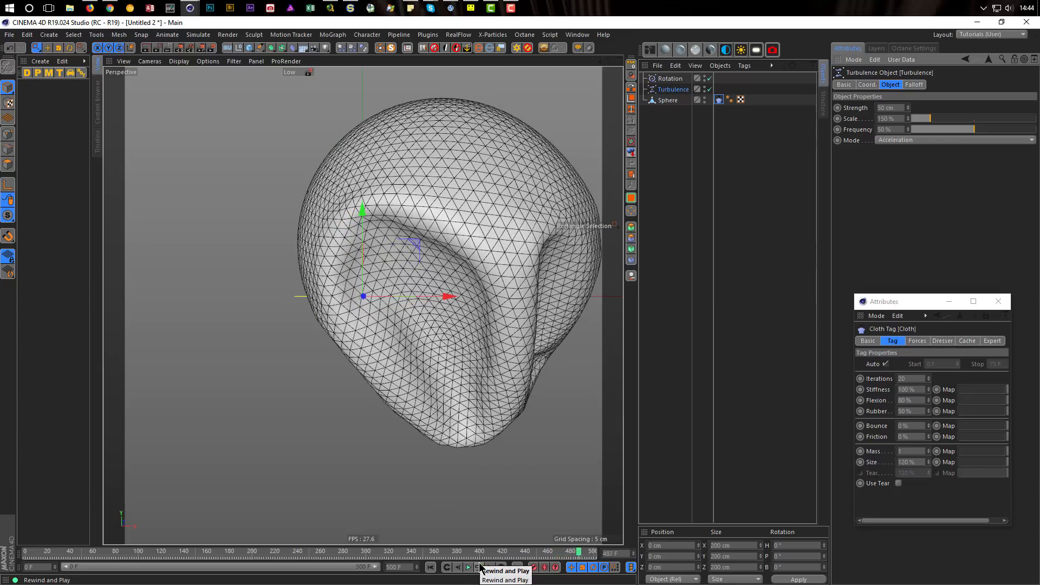
{"action": "left_click", "coordinate": [480, 565]}
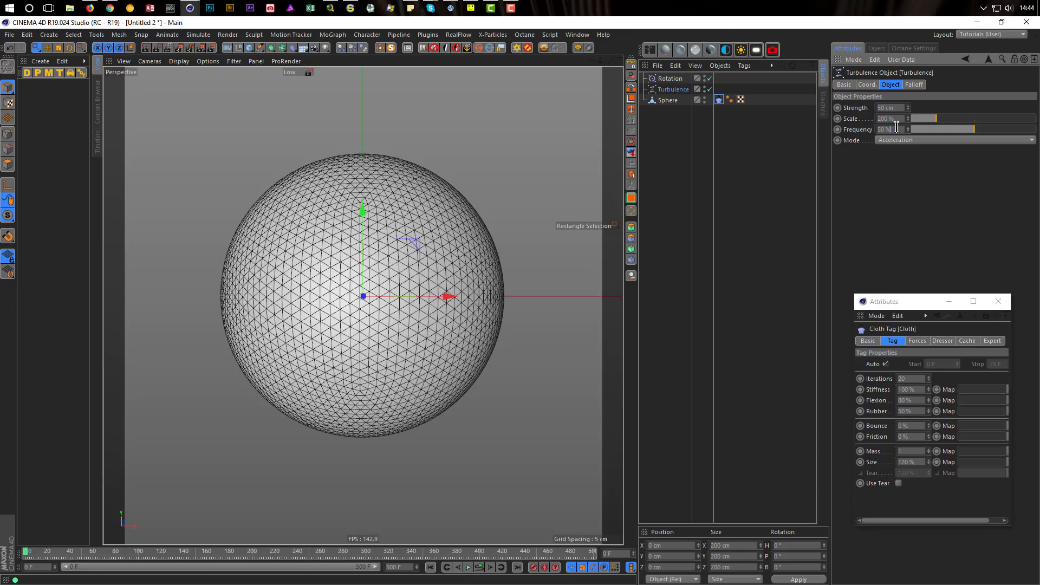
- Set the Turbulence scale to 200 % and frequency to 100 %, play back the simulation and rewind it
{"action": "key", "text": "Return"}
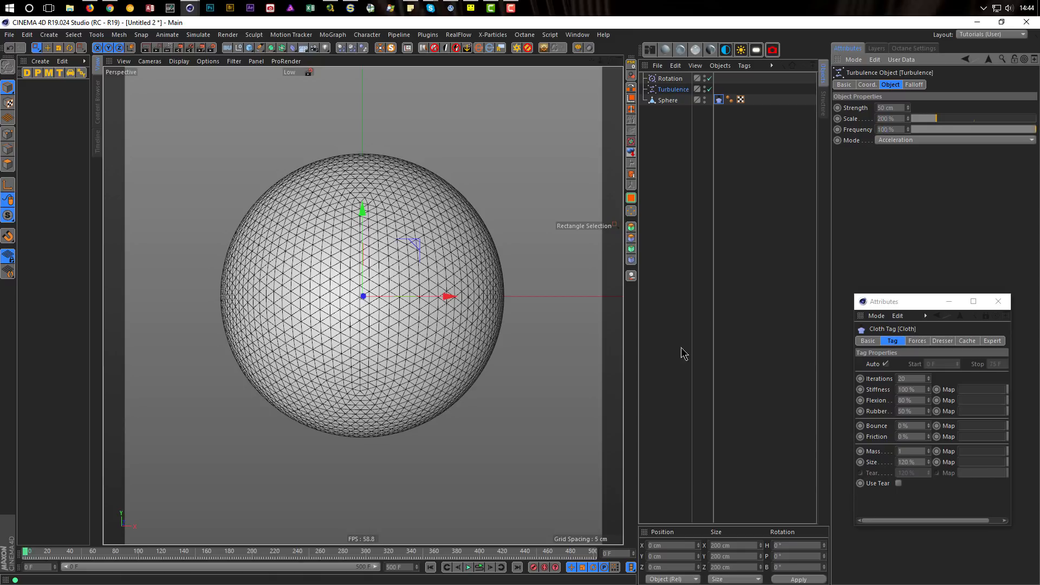
{"action": "left_click", "coordinate": [480, 567]}
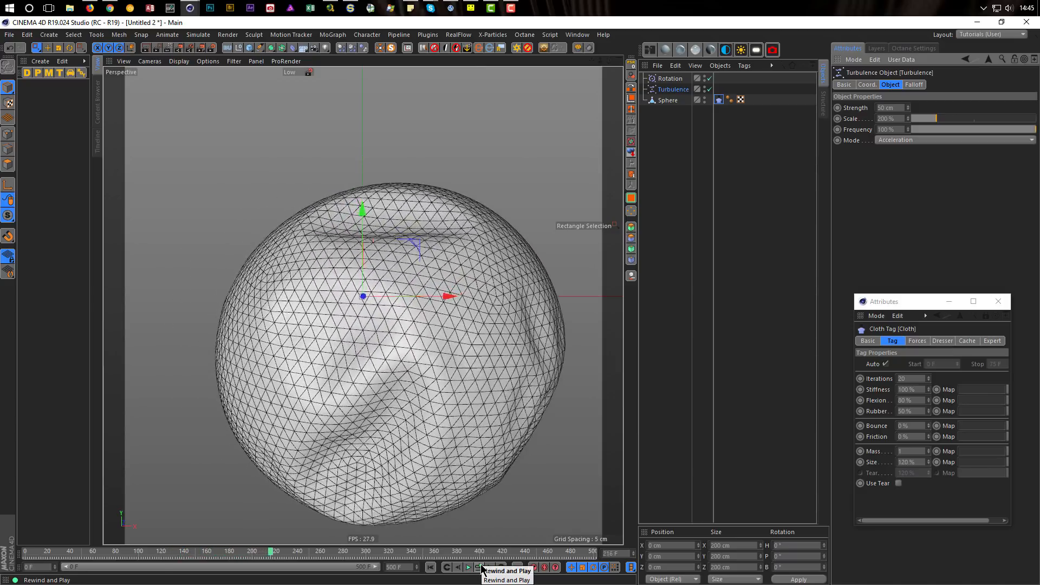
{"action": "left_click", "coordinate": [481, 569]}
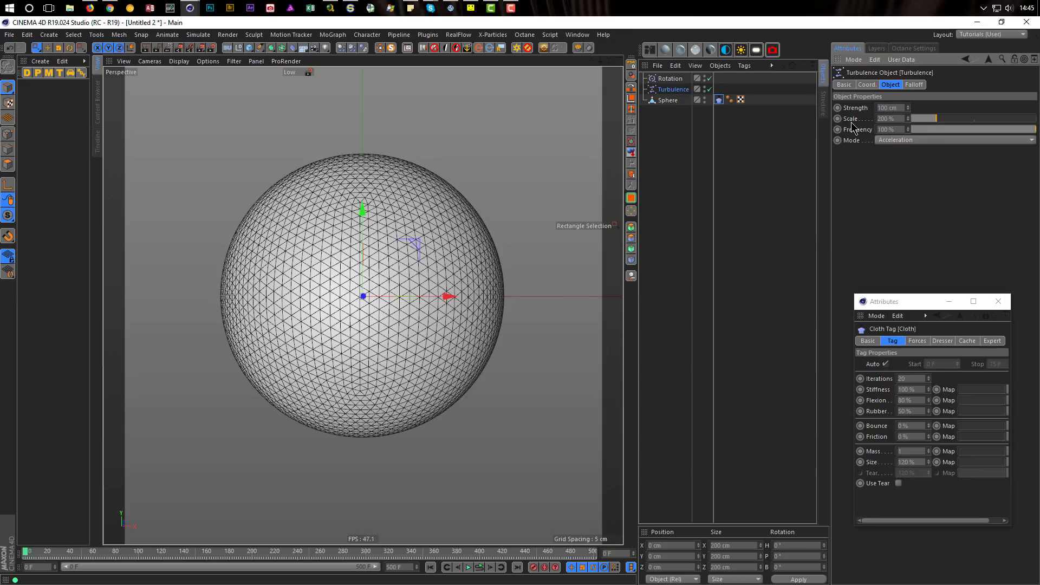
- Set the Turbulence strength to 500 cm, play back the simulation and rewind it
{"action": "left_click", "coordinate": [481, 569]}
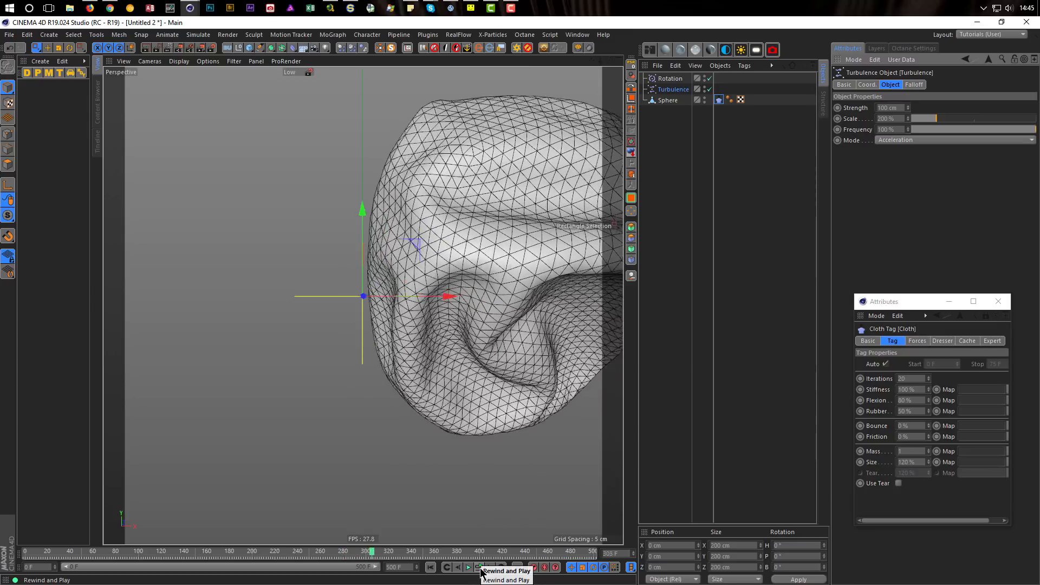
{"action": "left_click", "coordinate": [481, 571]}
{"action": "left_click_drag", "start_coordinate": [333, 289], "coordinate": [344, 290], "text": "alt"}
{"action": "right_click_drag", "start_coordinate": [345, 290], "coordinate": [359, 290], "text": "alt"}
{"action": "middle_click_drag", "start_coordinate": [359, 289], "coordinate": [363, 291], "text": "alt"}
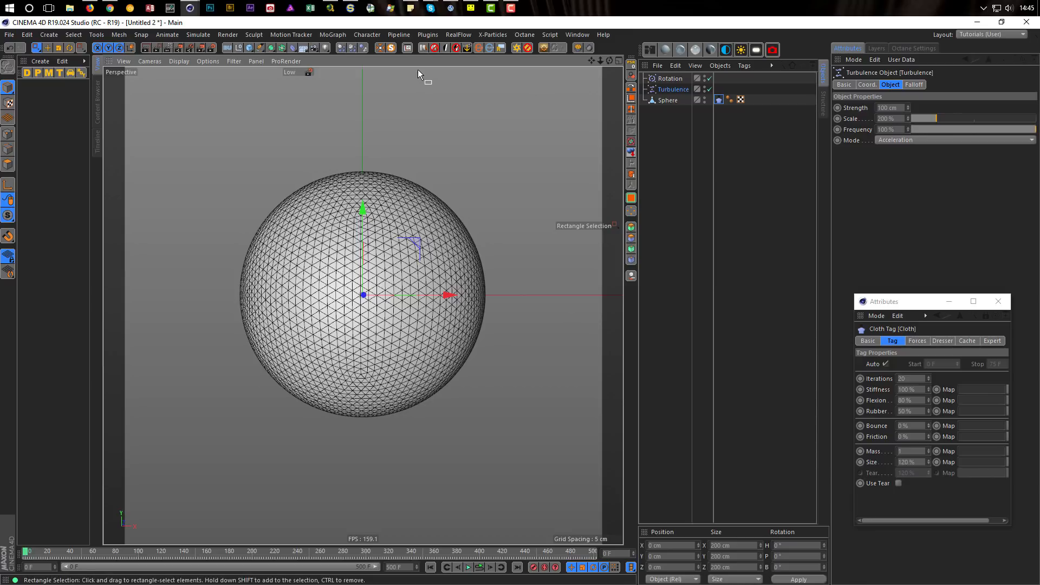
- Add a camera and set its heading and pitch to 0° and its X and Y positions to 0 cm
{"action": "left_click", "coordinate": [315, 51]}
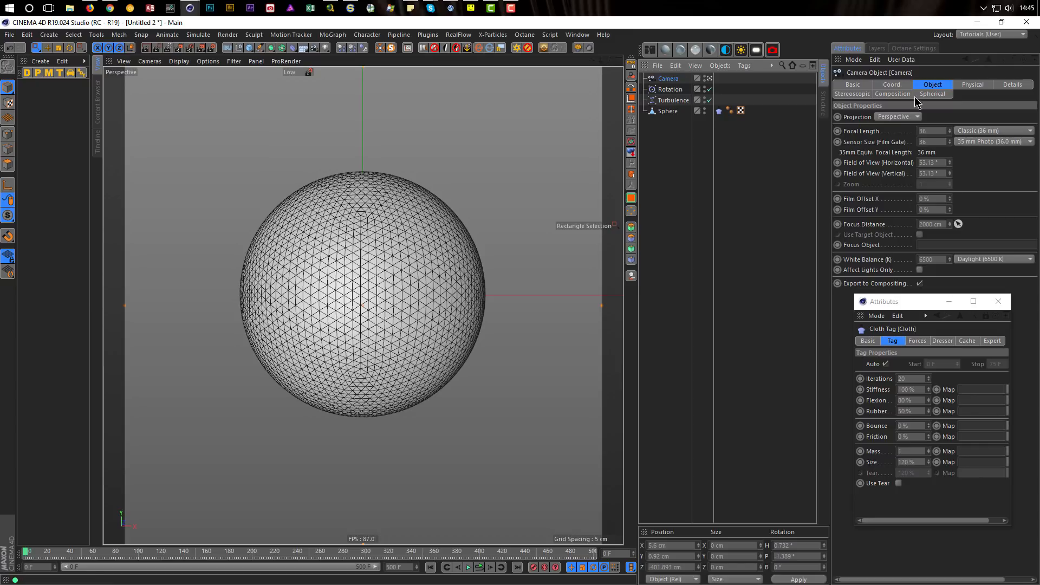
{"action": "left_click", "coordinate": [888, 85]}
{"action": "left_click", "coordinate": [1000, 117]}
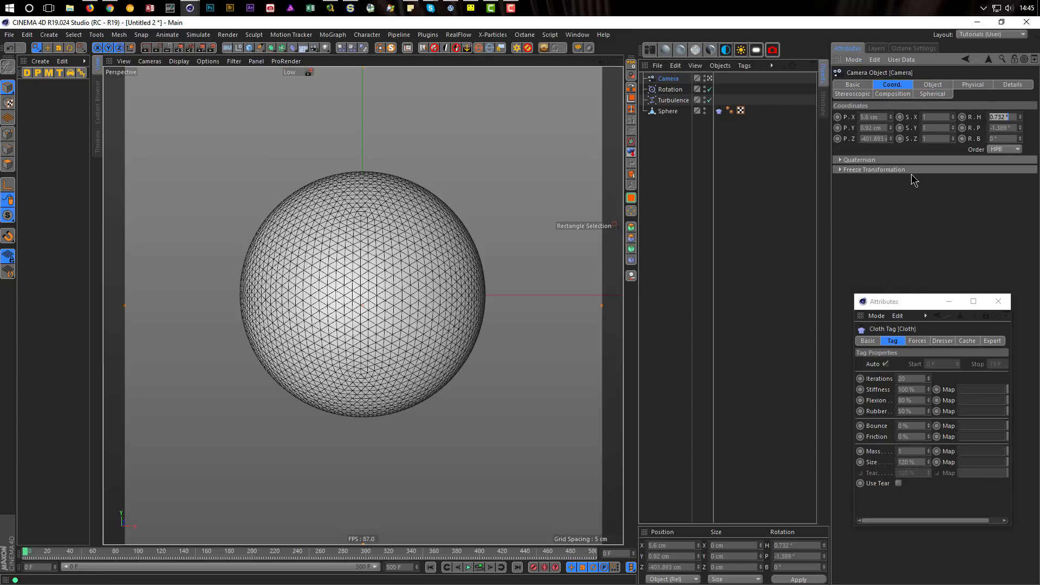
{"action": "type", "text": "0"}
{"action": "key", "text": "Tab"}
{"action": "type", "text": "0"}
{"action": "key", "text": "Return"}
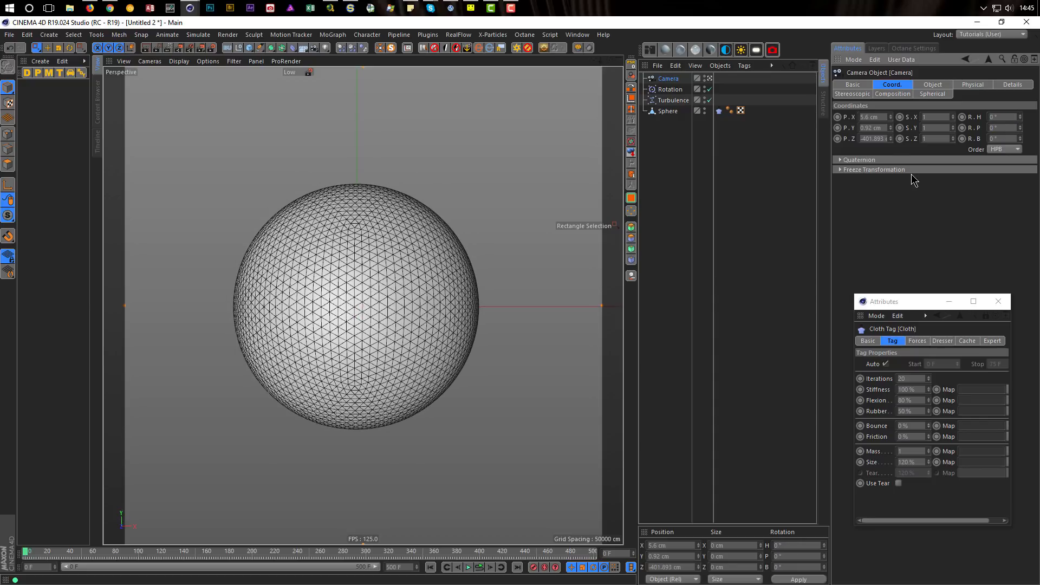
{"action": "type", "text": "0"}
{"action": "key", "text": "Tab"}
{"action": "type", "text": "0"}
{"action": "key", "text": "Return"}
- Add a Protection tag to the camera, leave only its Z position unlocked and adjust the camera's distance to the sphere
{"action": "right_click", "coordinate": [671, 77]}
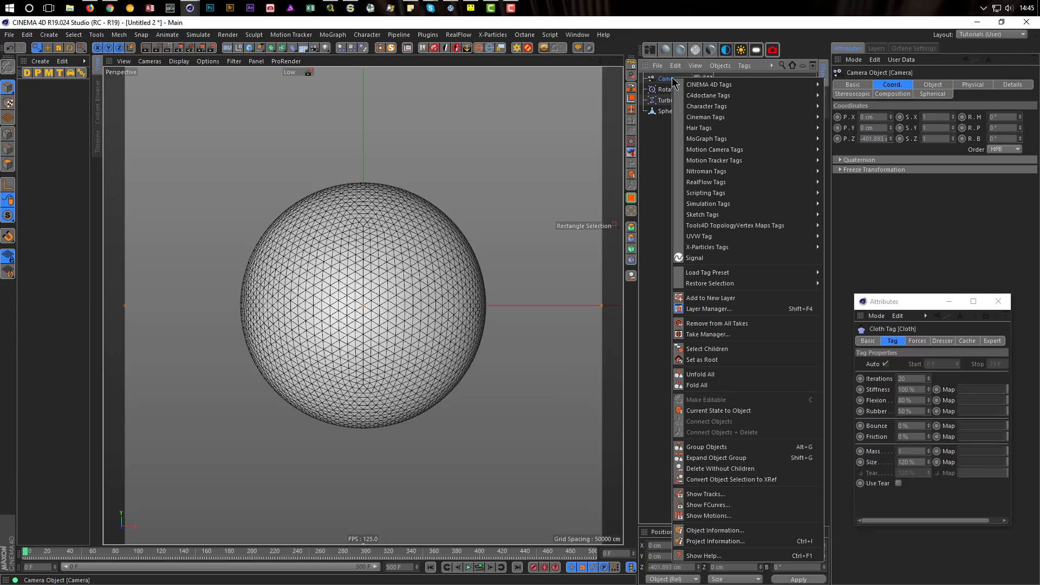
{"action": "mouse_move", "coordinate": [750, 86]}
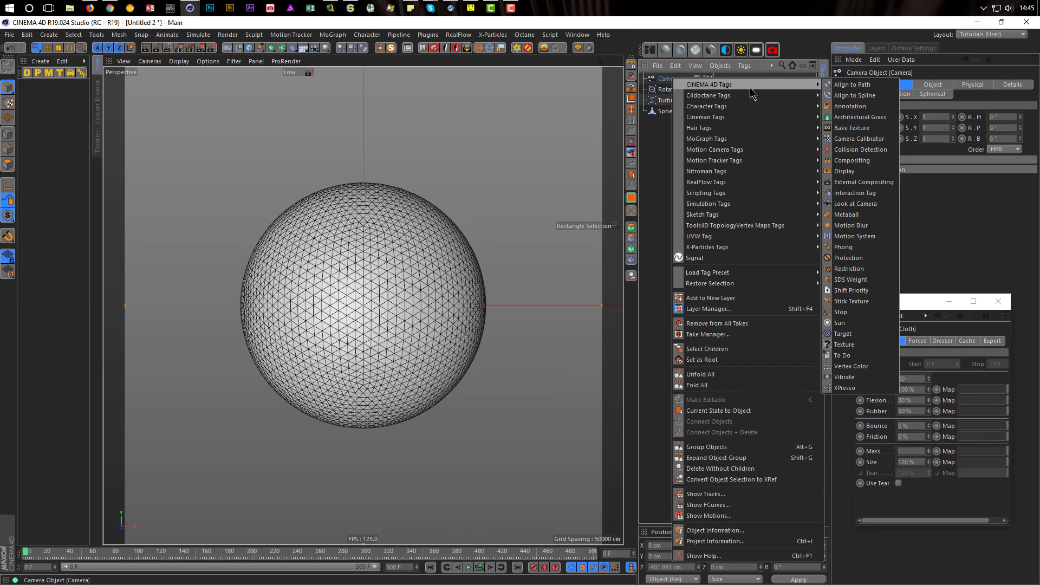
{"action": "left_click", "coordinate": [848, 258]}
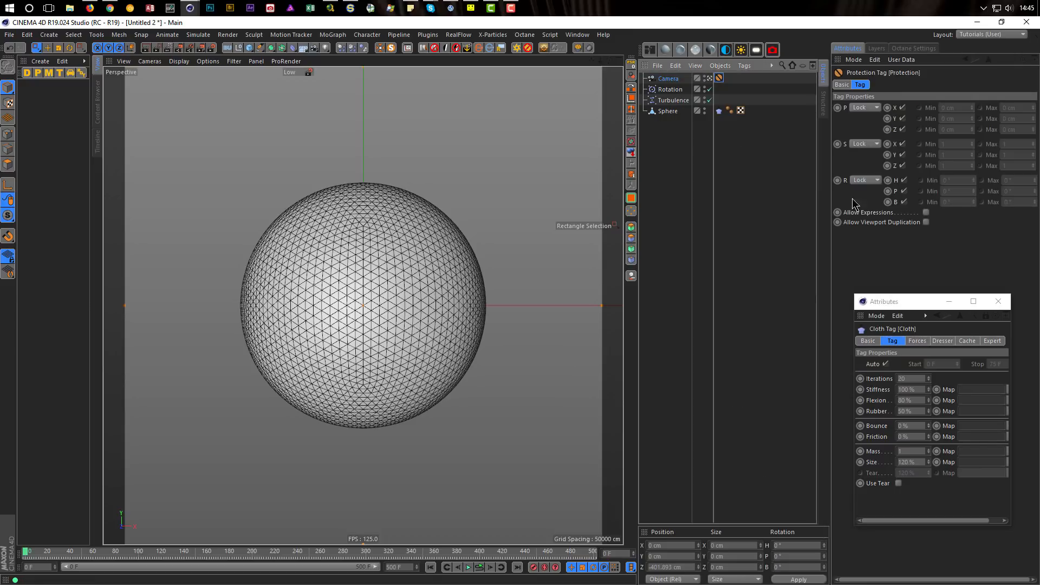
{"action": "left_click", "coordinate": [903, 130]}
{"action": "scroll", "coordinate": [354, 320], "scroll_direction": "up", "scroll_amount": 5}
{"action": "scroll", "coordinate": [357, 320], "scroll_direction": "down", "scroll_amount": 5}
{"action": "scroll", "coordinate": [378, 322], "scroll_direction": "up", "scroll_amount": 2}
{"action": "scroll", "coordinate": [378, 321], "scroll_direction": "down", "scroll_amount": 1}
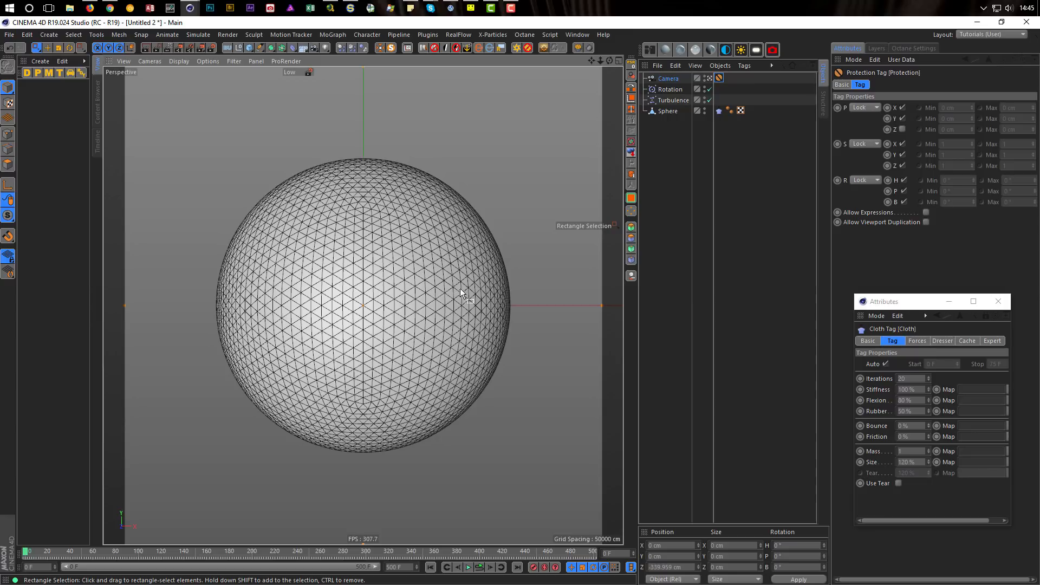
{"action": "scroll", "coordinate": [389, 299], "scroll_direction": "down", "scroll_amount": 2}
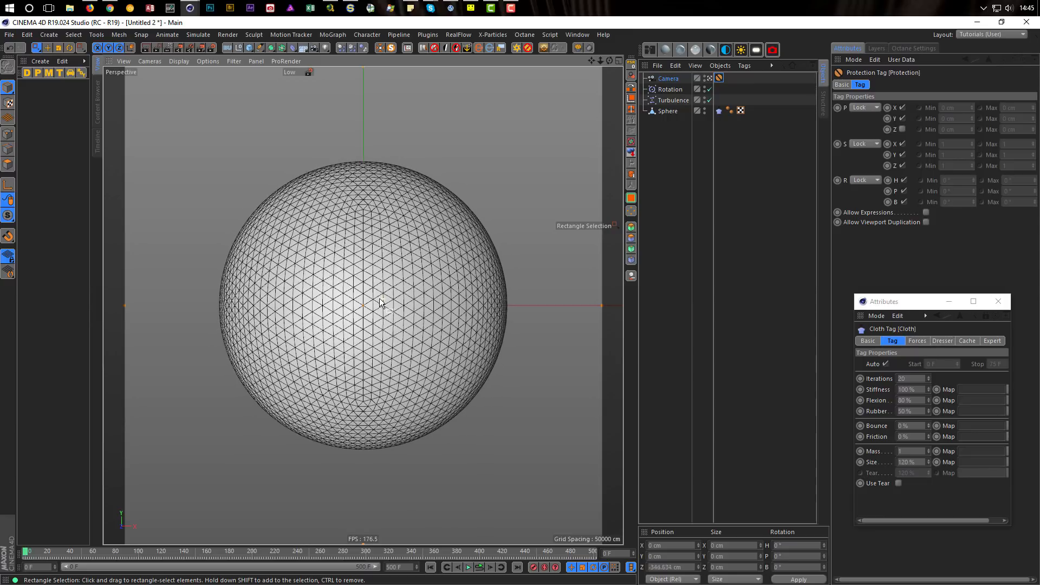
- Set the cloth tag's flexion to 50 %, show its Forces settings and play back the simulation
{"action": "double_click", "coordinate": [916, 399]}
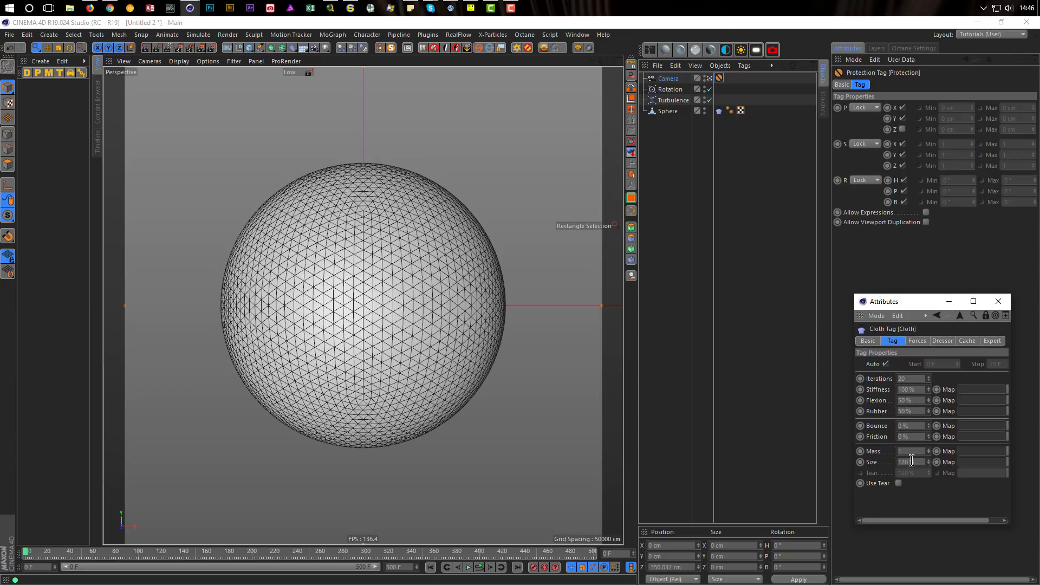
{"action": "left_click", "coordinate": [917, 341]}
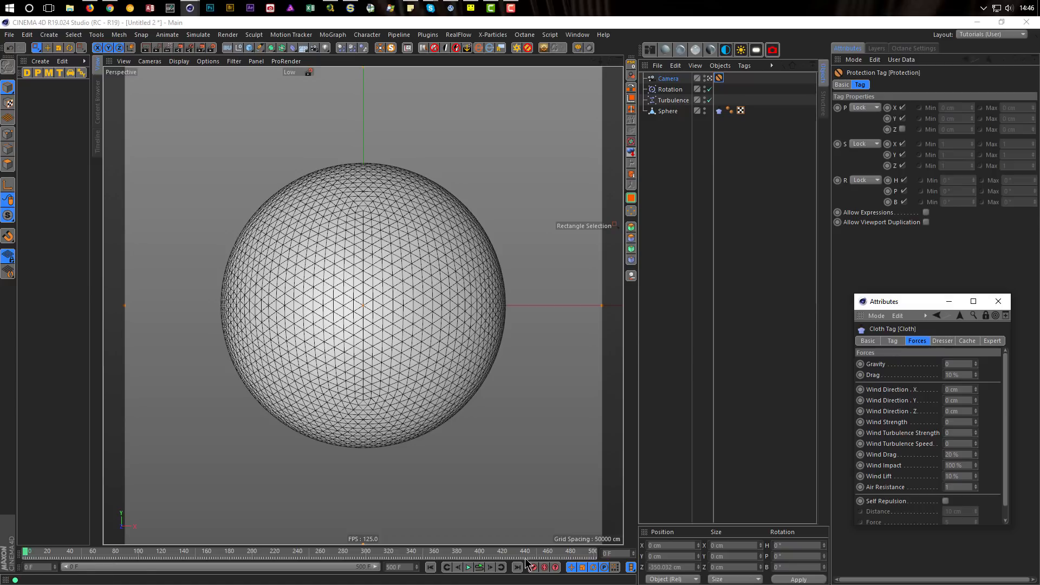
{"action": "left_click", "coordinate": [480, 567]}
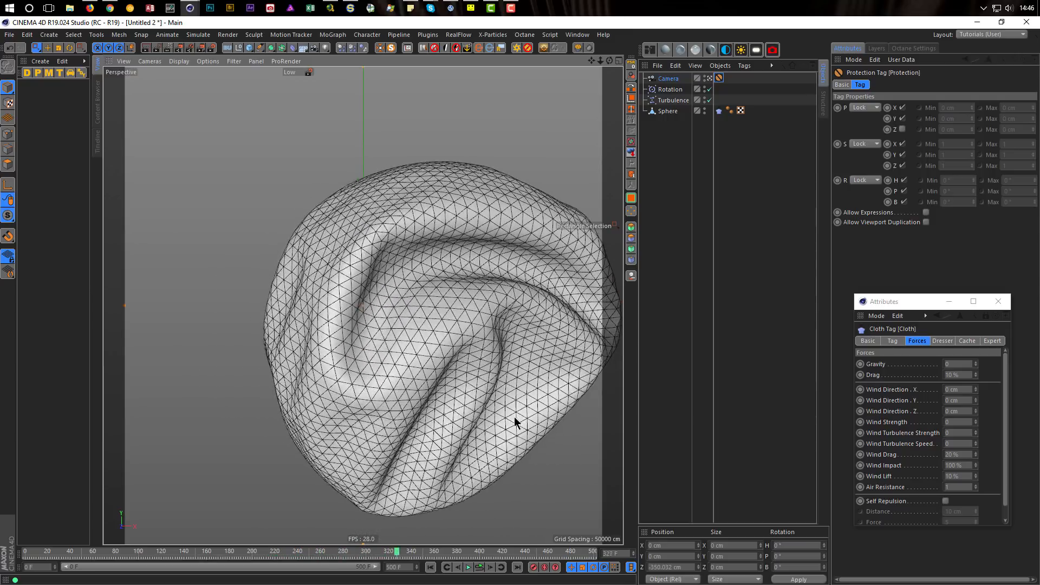
{"action": "scroll", "coordinate": [455, 297], "scroll_direction": "down", "scroll_amount": 2}
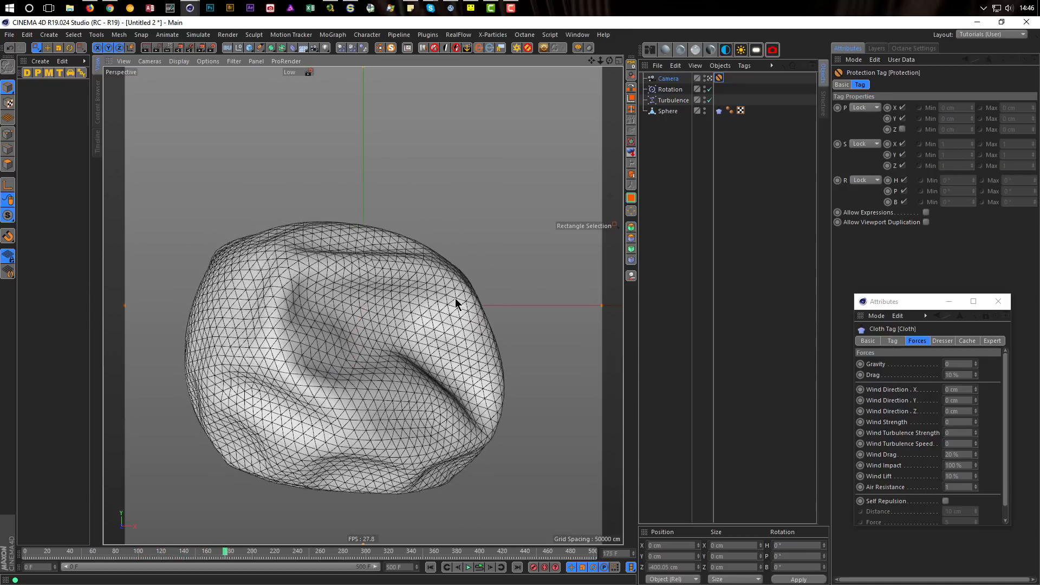
- Play the simulation from the start and set the Rotation object's angle speed to 3
{"action": "left_click", "coordinate": [670, 89]}
{"action": "left_click", "coordinate": [892, 86]}
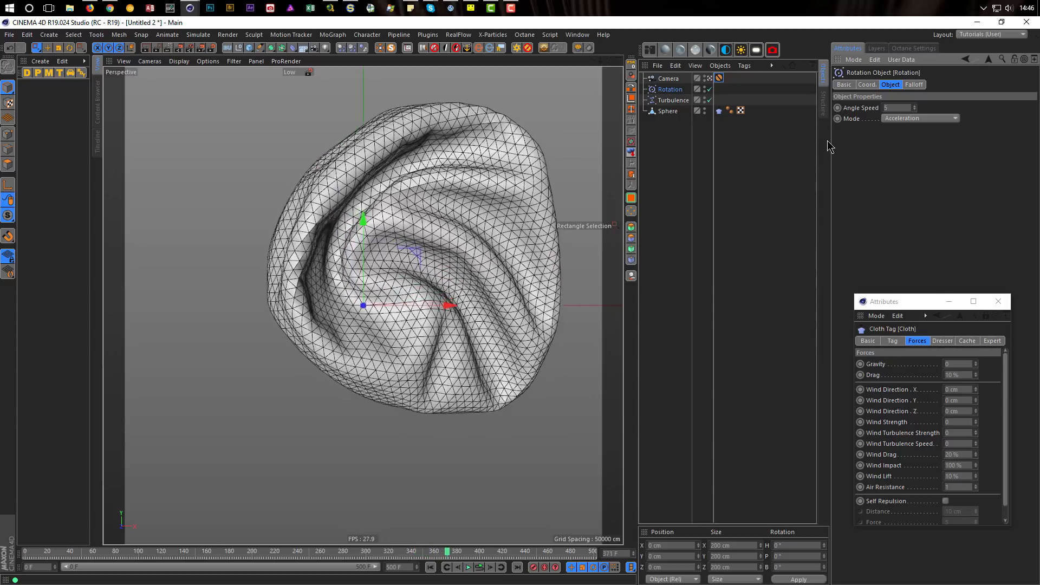
{"action": "left_click", "coordinate": [480, 567]}
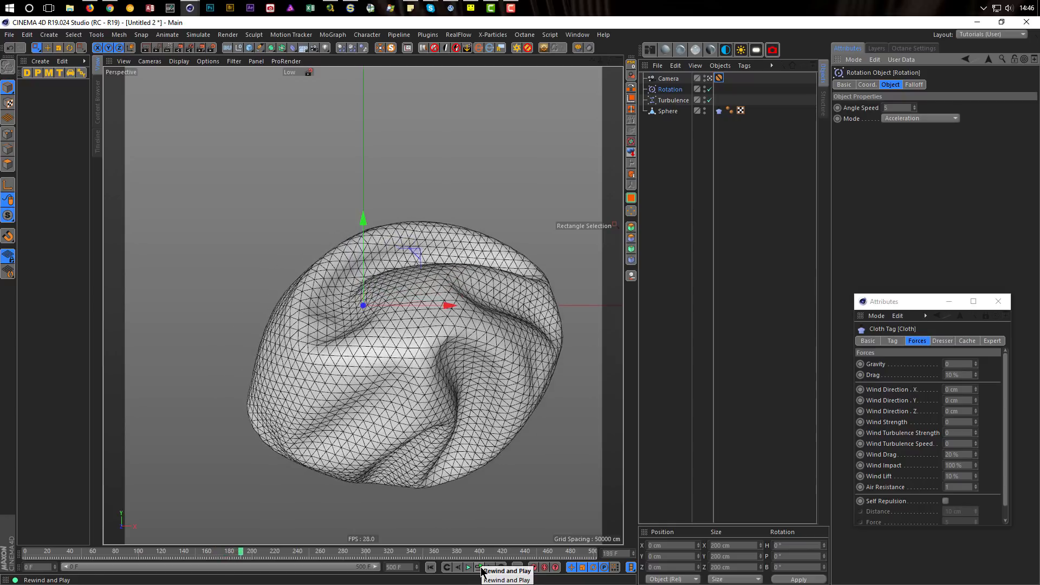
{"action": "left_click", "coordinate": [876, 108]}
{"action": "type", "text": "3"}
{"action": "key", "text": "Return"}
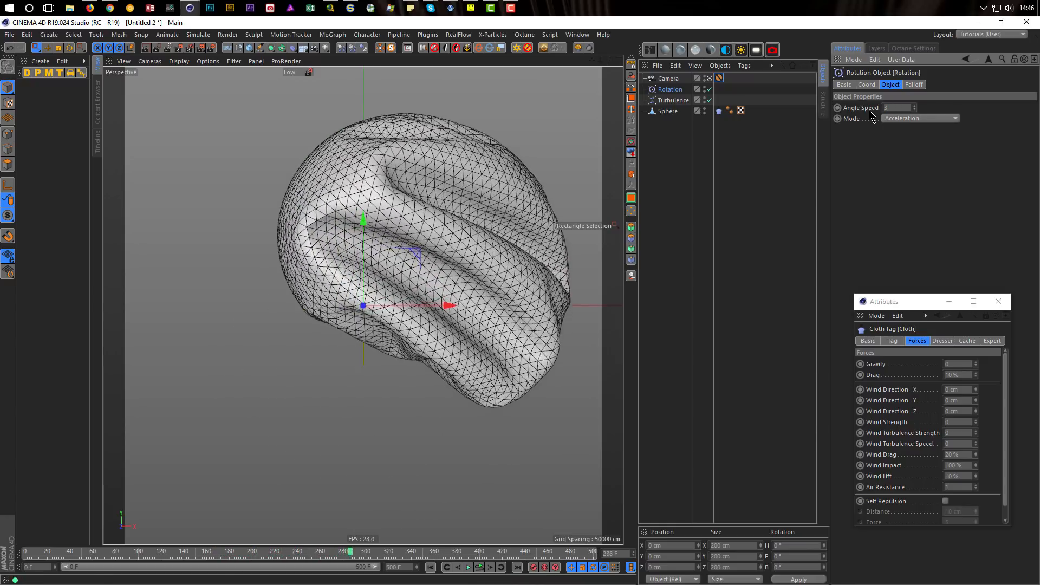
- Stop the simulation playback and compare its shape with the reference sphere animation open in Chrome
{"action": "left_click", "coordinate": [479, 568]}
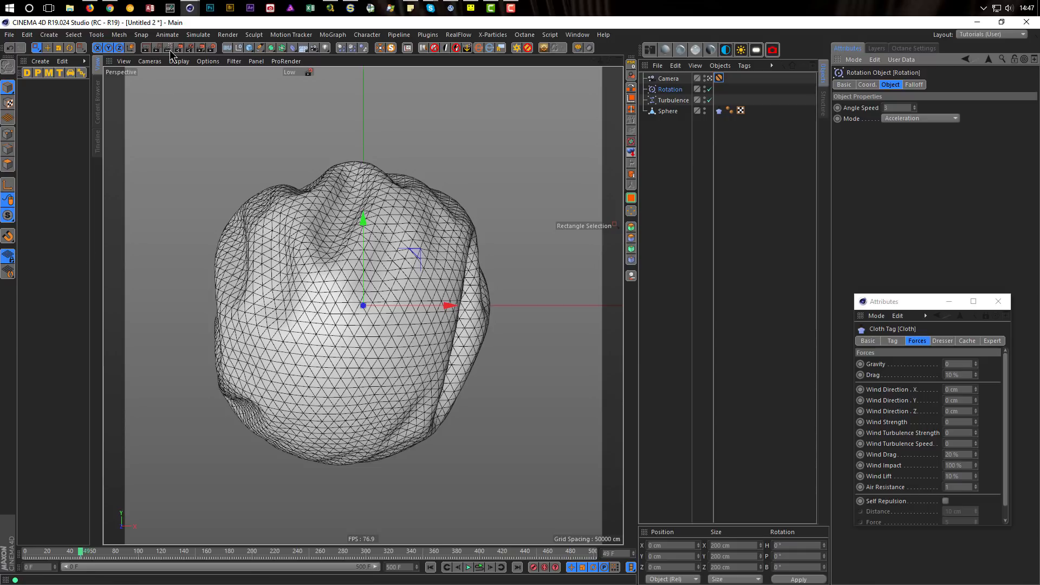
{"action": "left_click", "coordinate": [107, 10]}
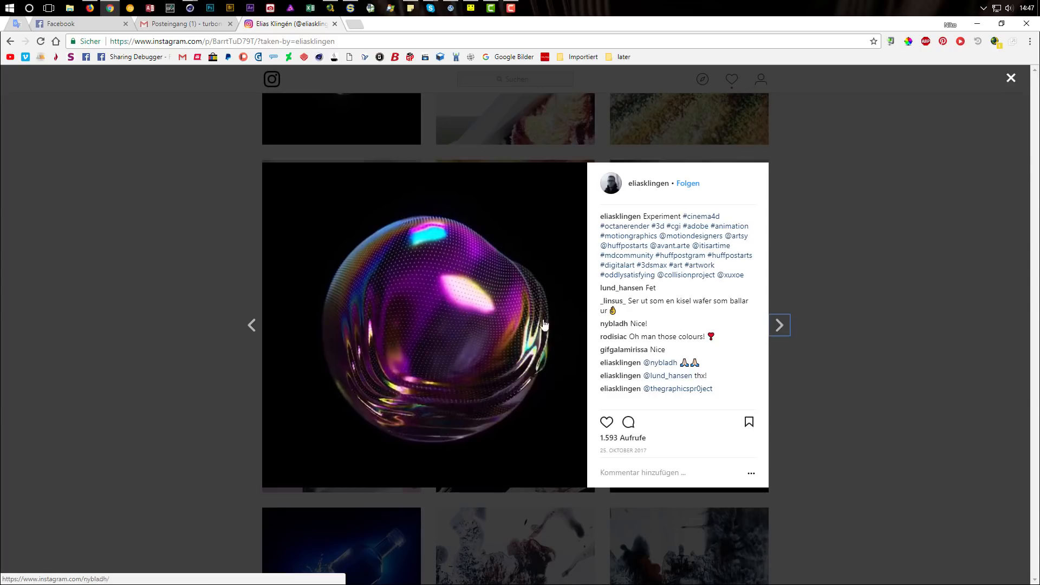
{"action": "left_click", "coordinate": [980, 23]}
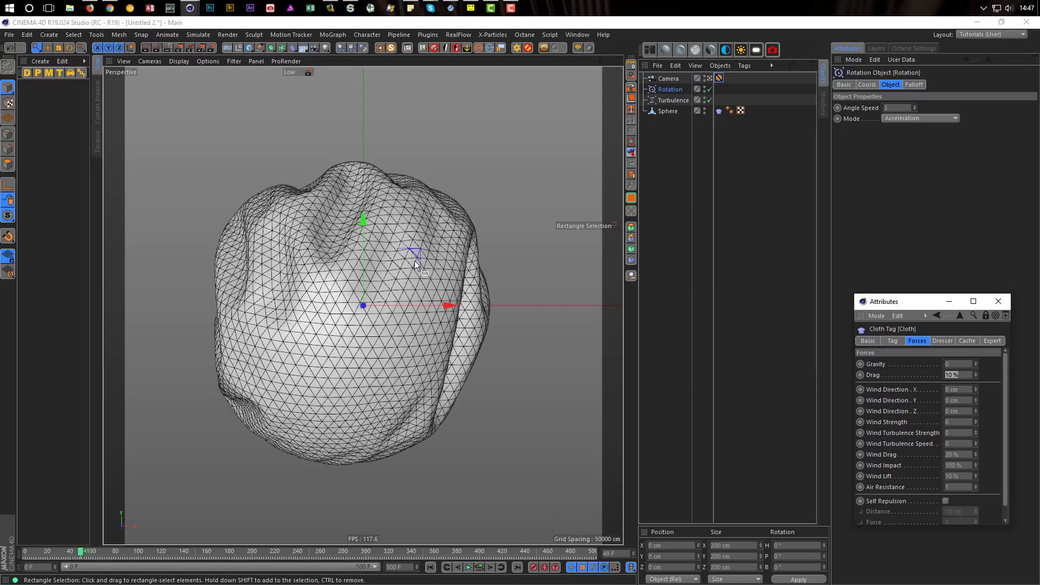
- Wrap the sphere in a Subdivision Surface with editor and renderer subdivision 2, and display the viewport in Gouraud shading without lines
{"action": "left_click", "coordinate": [670, 112]}
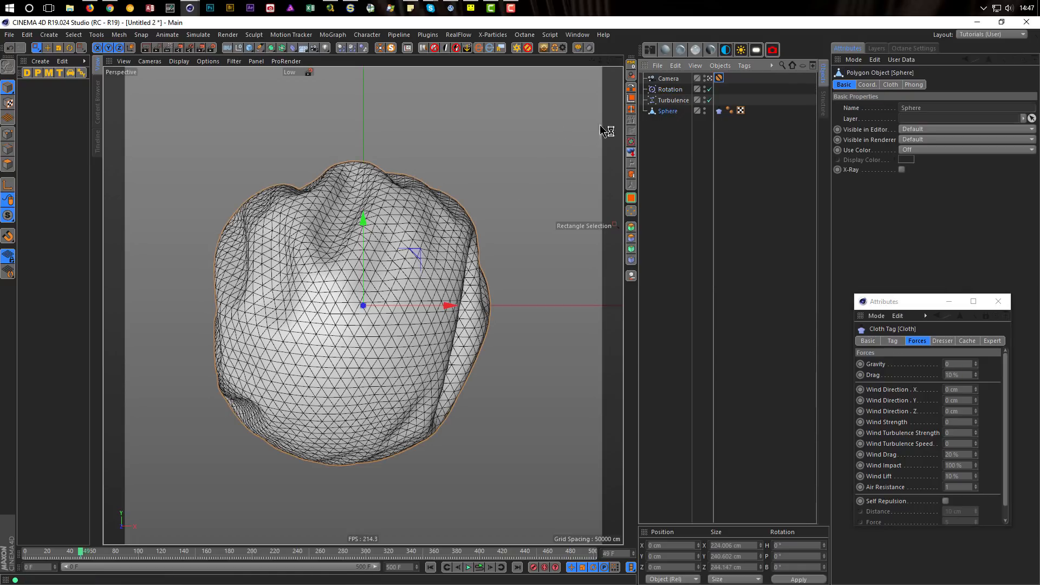
{"action": "left_click", "coordinate": [271, 48], "text": "alt"}
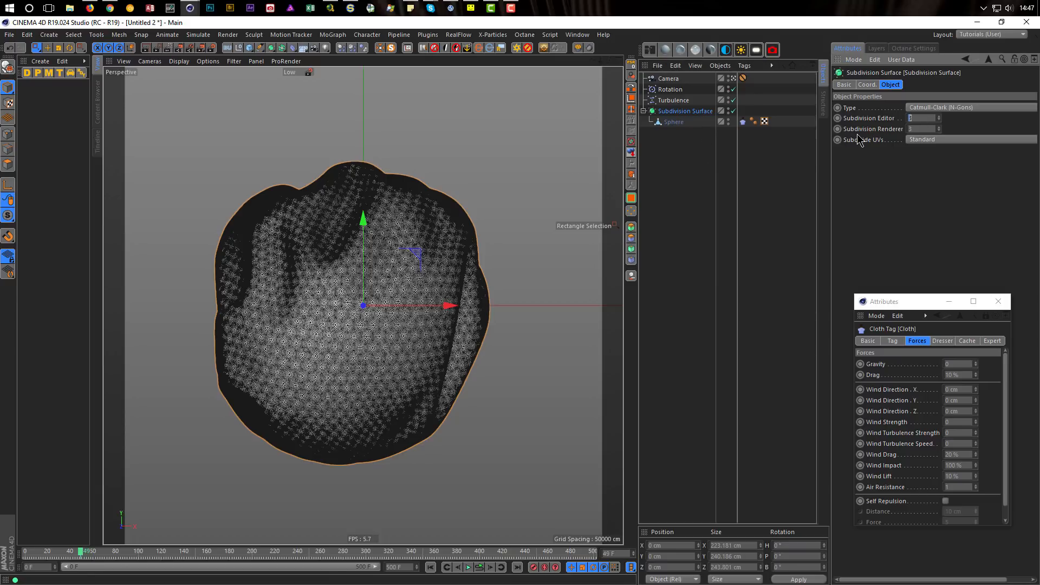
{"action": "type", "text": "2"}
{"action": "key", "text": "Tab"}
{"action": "type", "text": "2"}
{"action": "key", "text": "Return"}
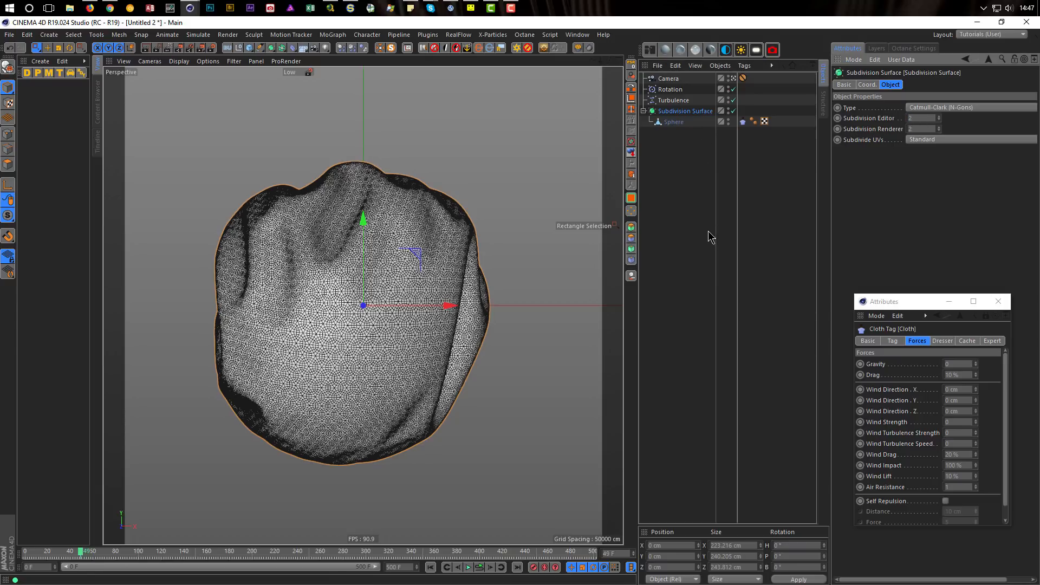
{"action": "key", "text": "n"}
{"action": "key", "text": "a"}
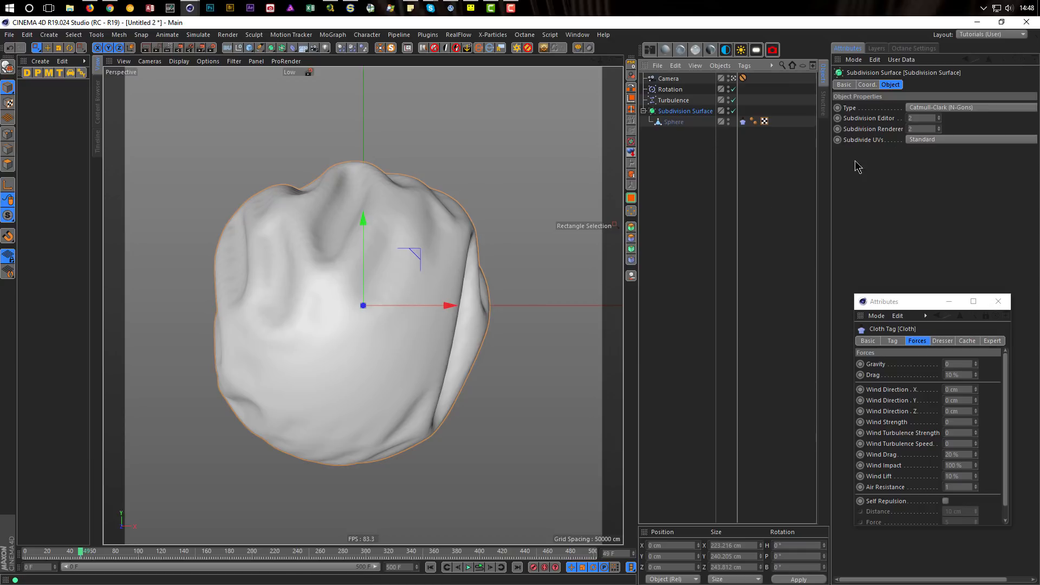
{"action": "left_click", "coordinate": [923, 118]}
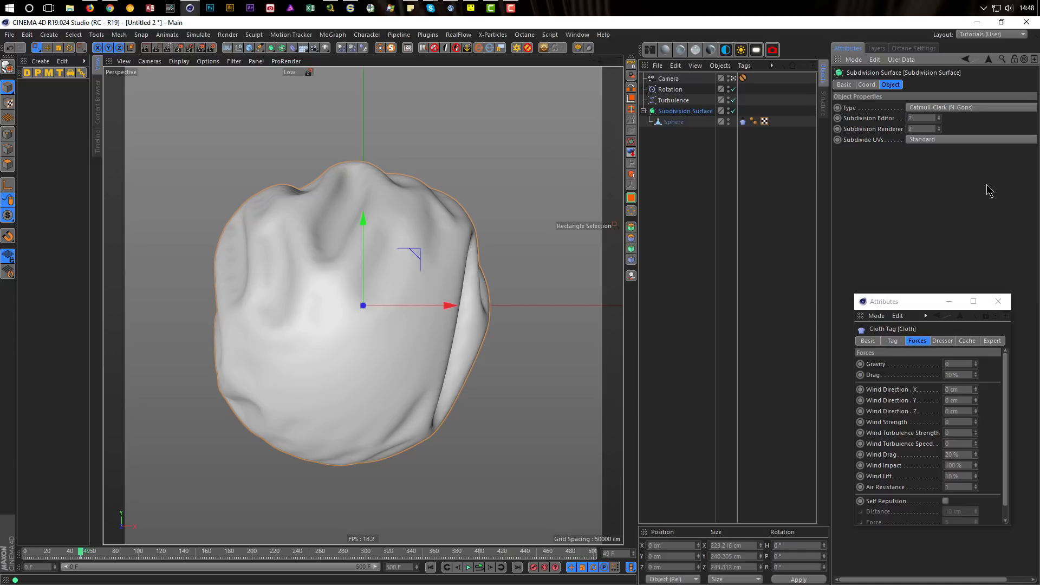
- Add a Smoothing deformer under the sphere with 10 % strength and 0 % stiffness
{"action": "left_click", "coordinate": [673, 122]}
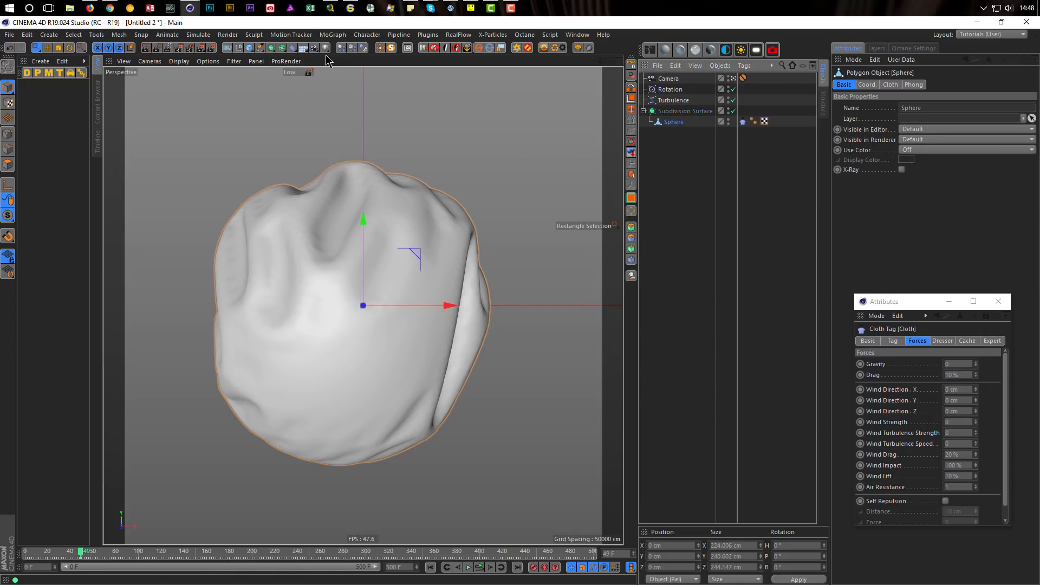
{"action": "left_click", "coordinate": [303, 47]}
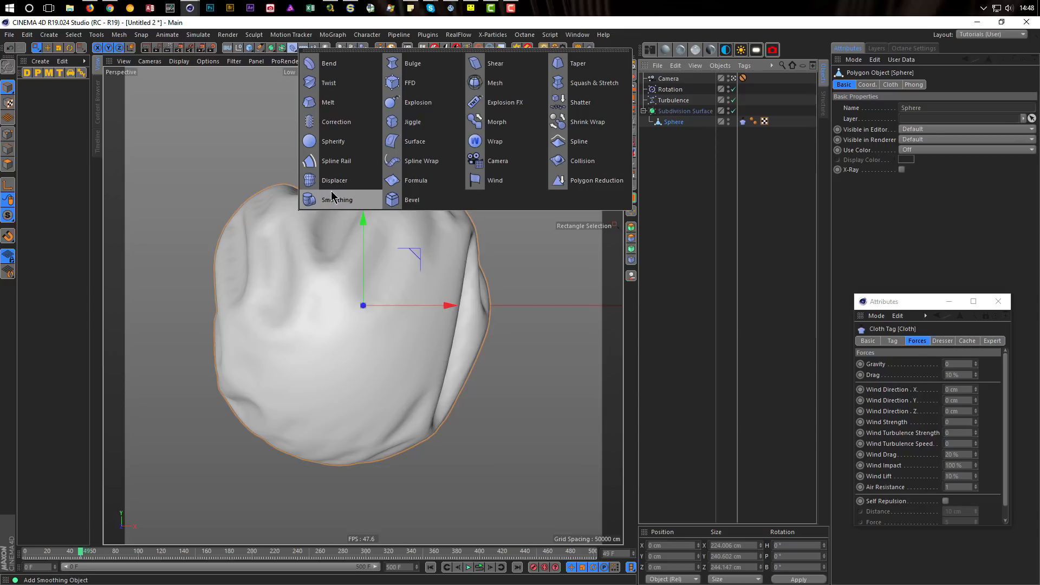
{"action": "left_click", "coordinate": [331, 194]}
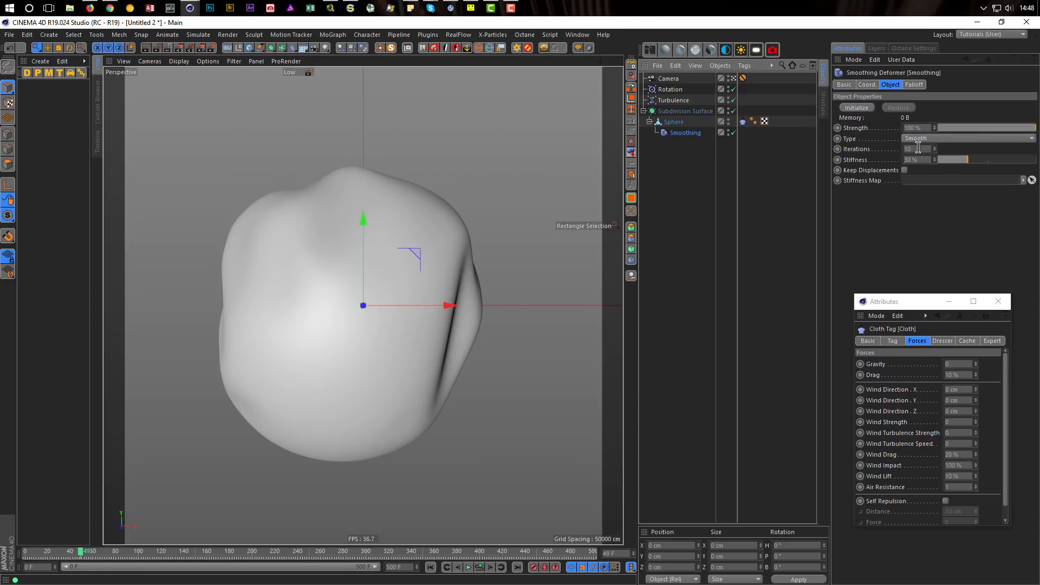
{"action": "double_click", "coordinate": [923, 128]}
{"action": "type", "text": "10"}
{"action": "key", "text": "Return"}
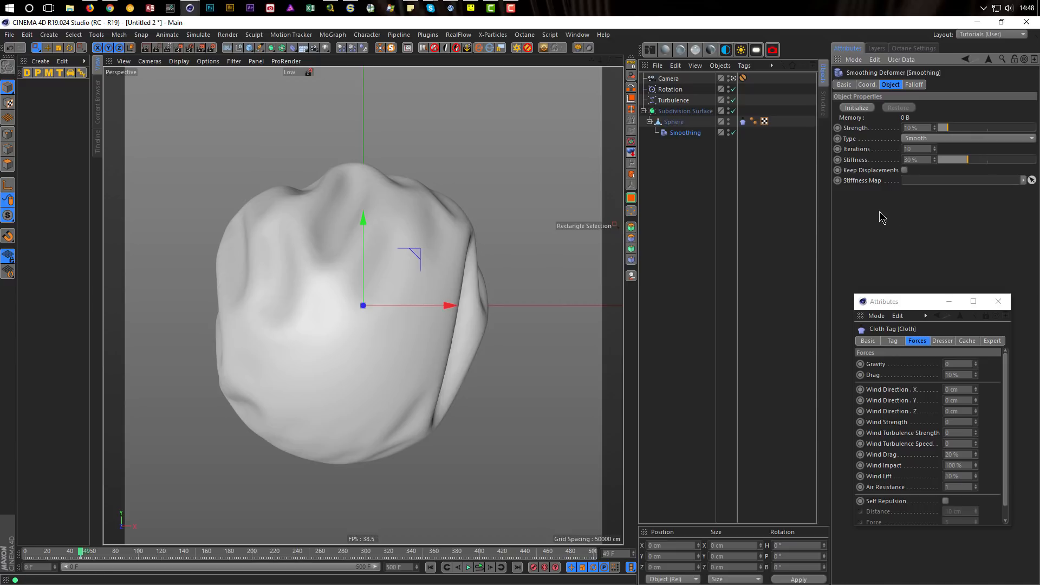
{"action": "left_click_drag", "start_coordinate": [940, 165], "coordinate": [938, 163]}
- Toggle the Smoothing deformer on and off to compare its effect, and leave it disabled
{"action": "left_click", "coordinate": [733, 133]}
{"action": "left_click", "coordinate": [734, 133]}
{"action": "left_click", "coordinate": [734, 133]}
{"action": "left_click", "coordinate": [733, 133]}
{"action": "left_click", "coordinate": [734, 133]}
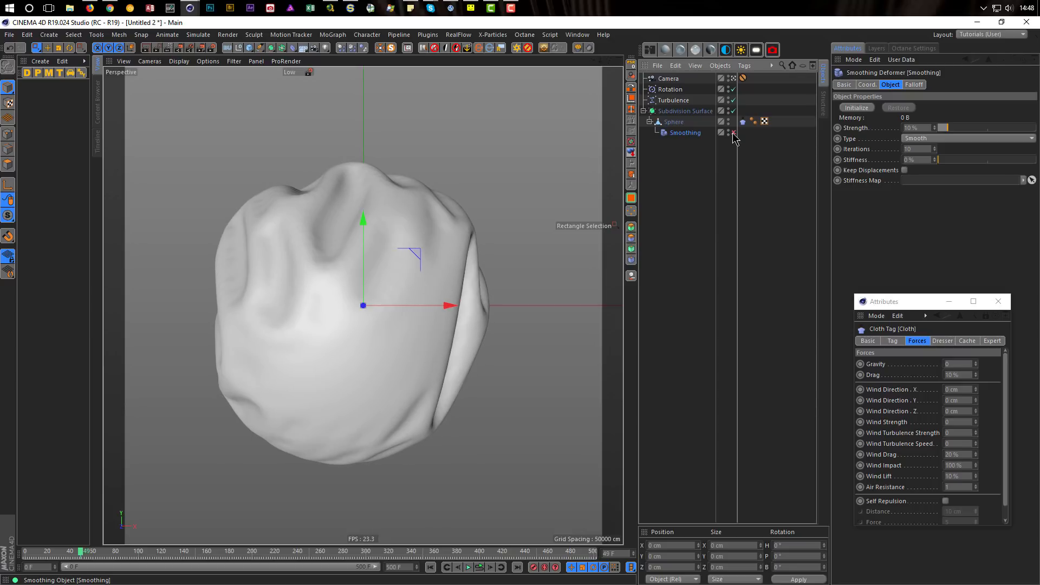
{"action": "left_click", "coordinate": [733, 133]}
{"action": "left_click", "coordinate": [733, 133]}
- Change the Subdivision Surface's type to OpenSubdiv Loop
{"action": "left_click", "coordinate": [683, 111]}
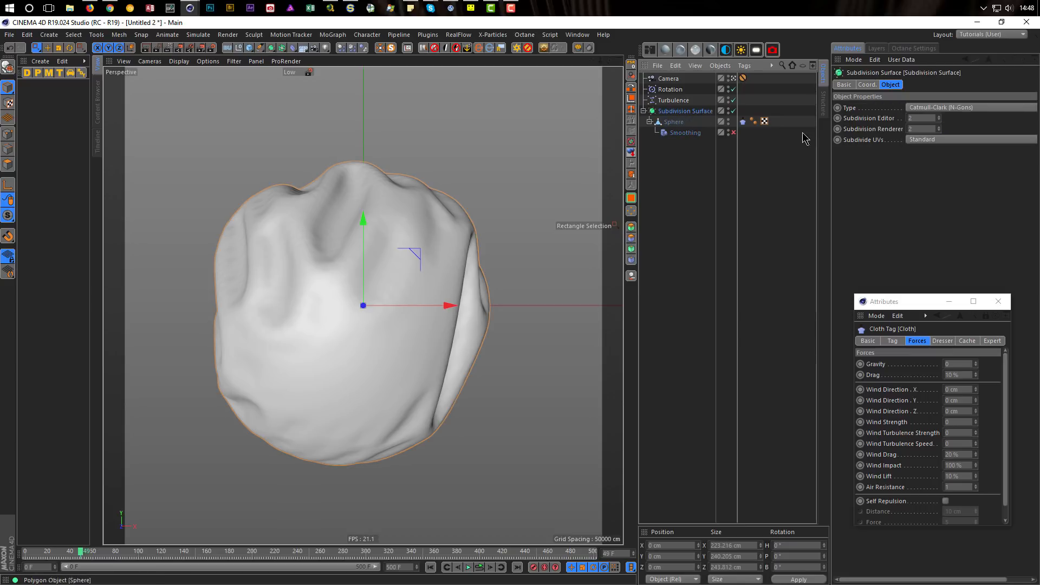
{"action": "left_click", "coordinate": [935, 109]}
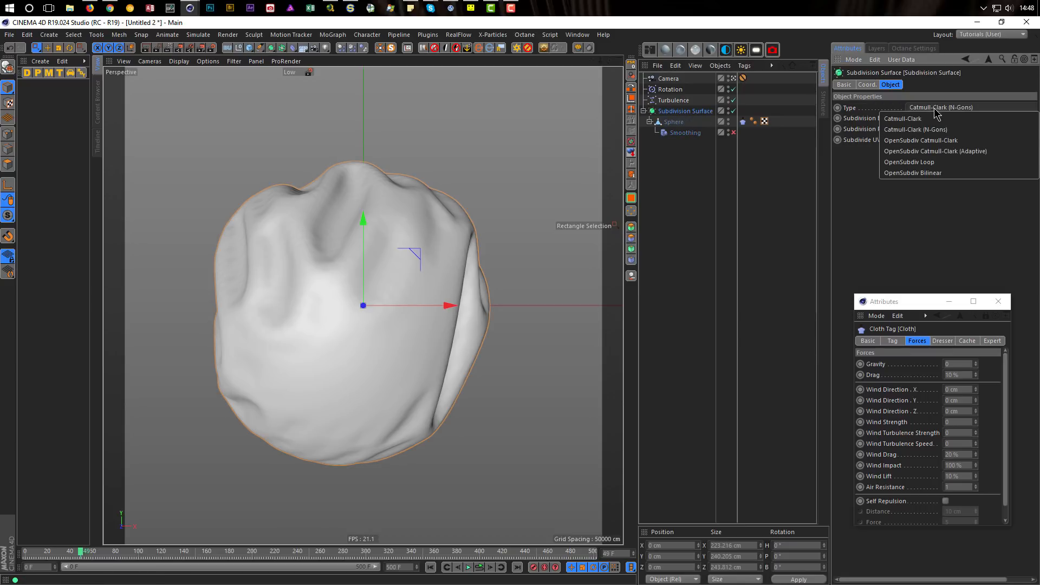
{"action": "left_click", "coordinate": [924, 163]}
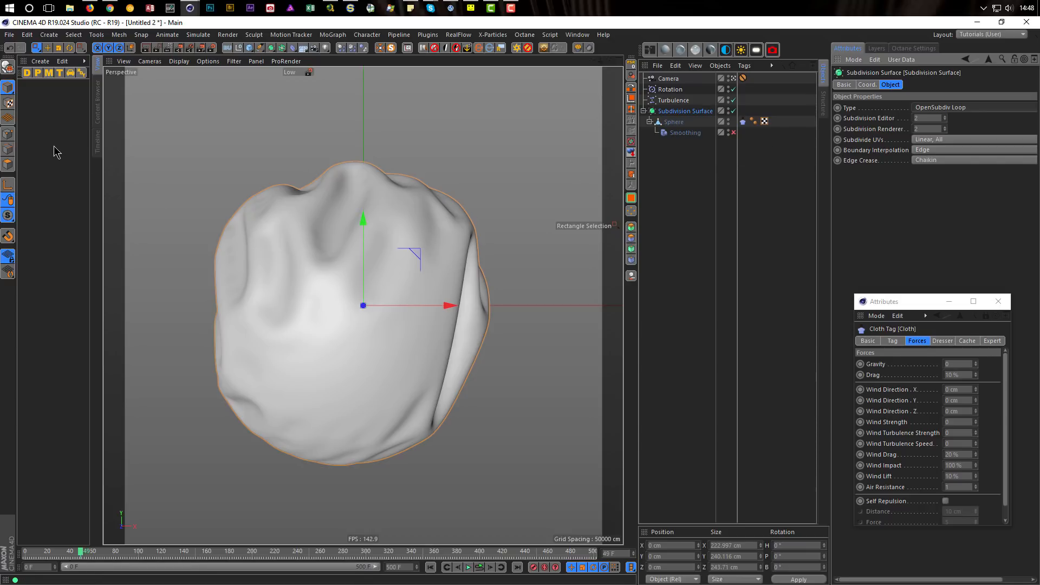
- Create the preset Glossy Metal material and close the floating cloth tag attributes window
{"action": "left_click", "coordinate": [49, 77]}
{"action": "left_click", "coordinate": [34, 97]}
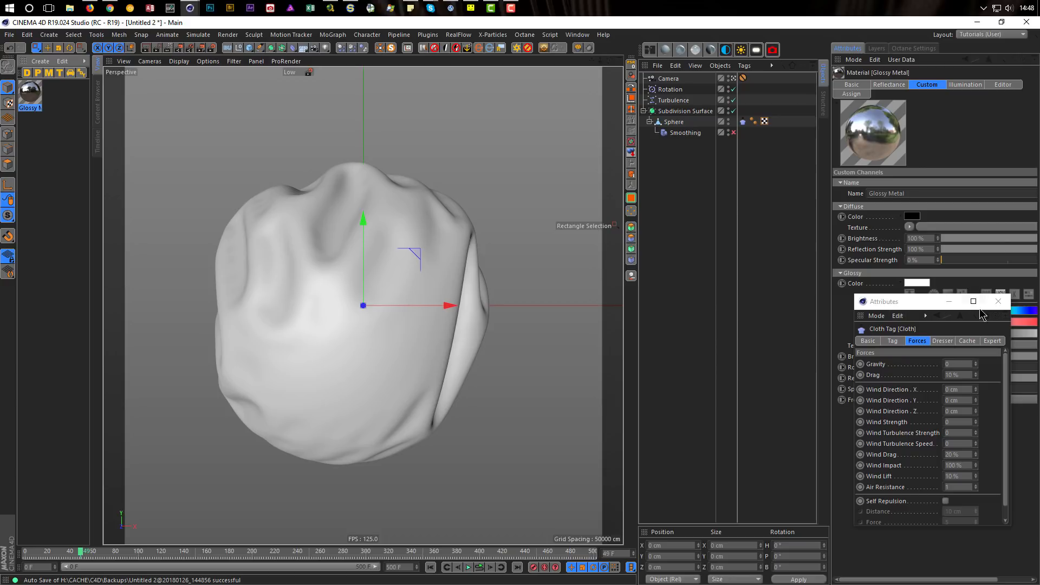
{"action": "left_click", "coordinate": [997, 301]}
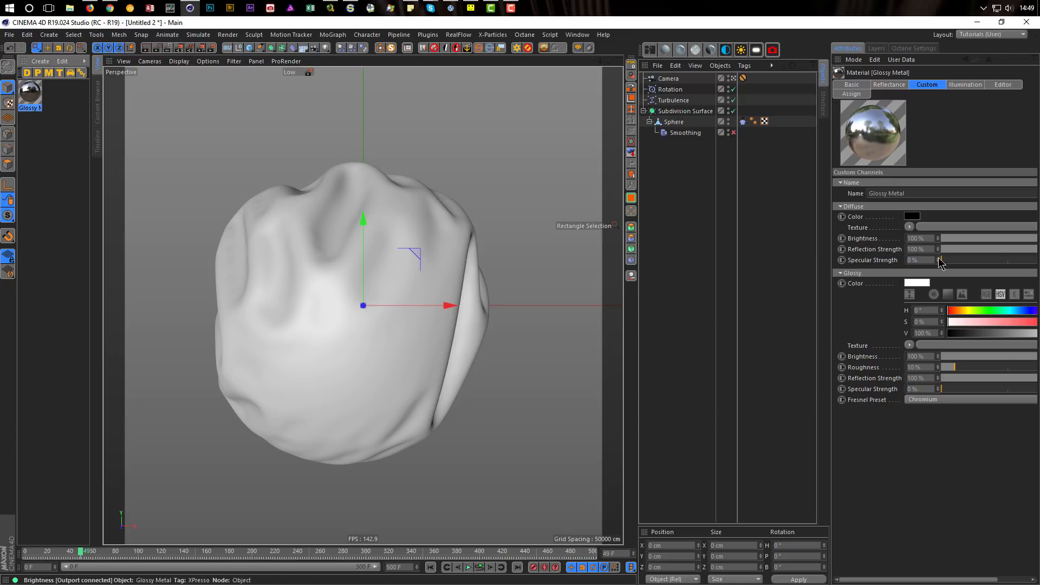
- Load the Thin Film effect shader into the Glossy Metal material's glossy texture
{"action": "left_click", "coordinate": [908, 346]}
{"action": "mouse_move", "coordinate": [936, 238]}
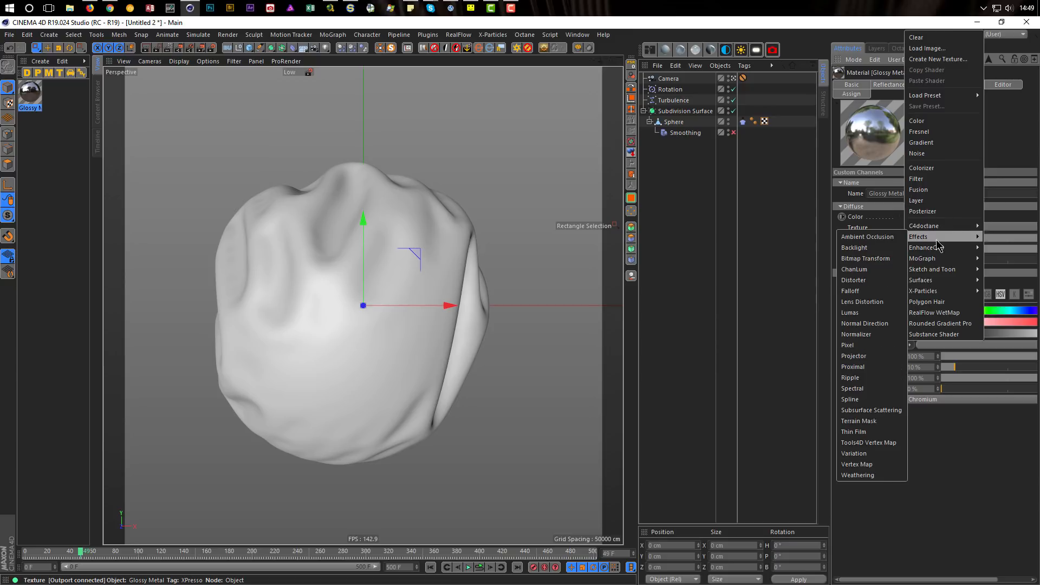
{"action": "left_click", "coordinate": [861, 432]}
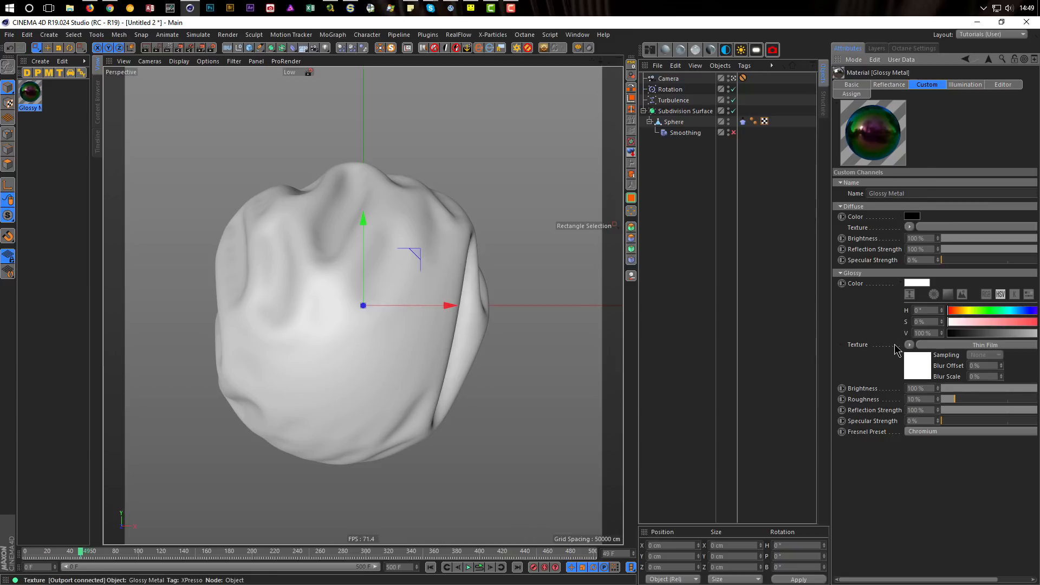
- Delete the Glossy Metal material and create a new material, opening it in the Material Editor beside the sphere
{"action": "left_click", "coordinate": [32, 90]}
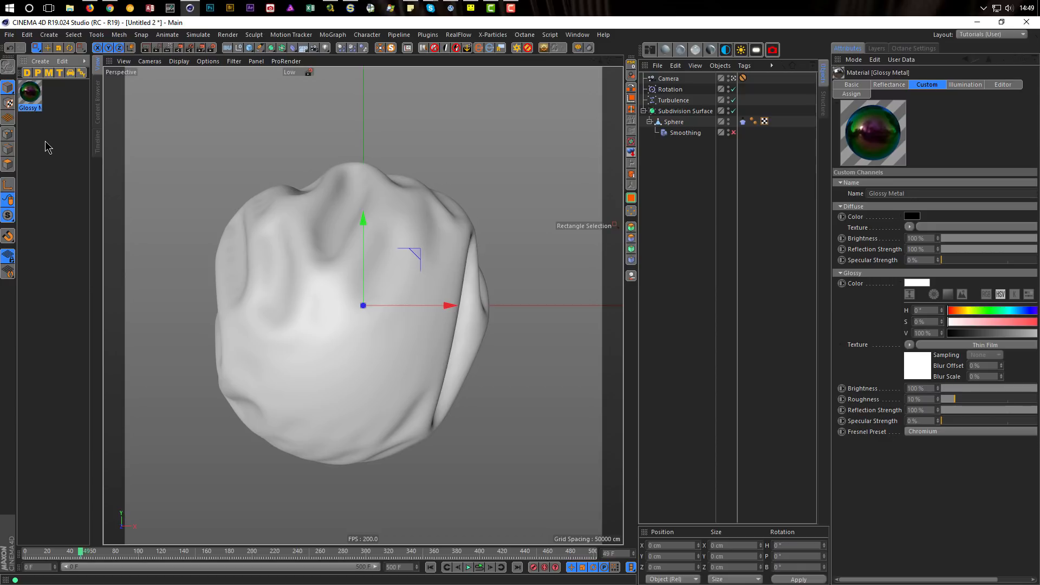
{"action": "key", "text": "Delete"}
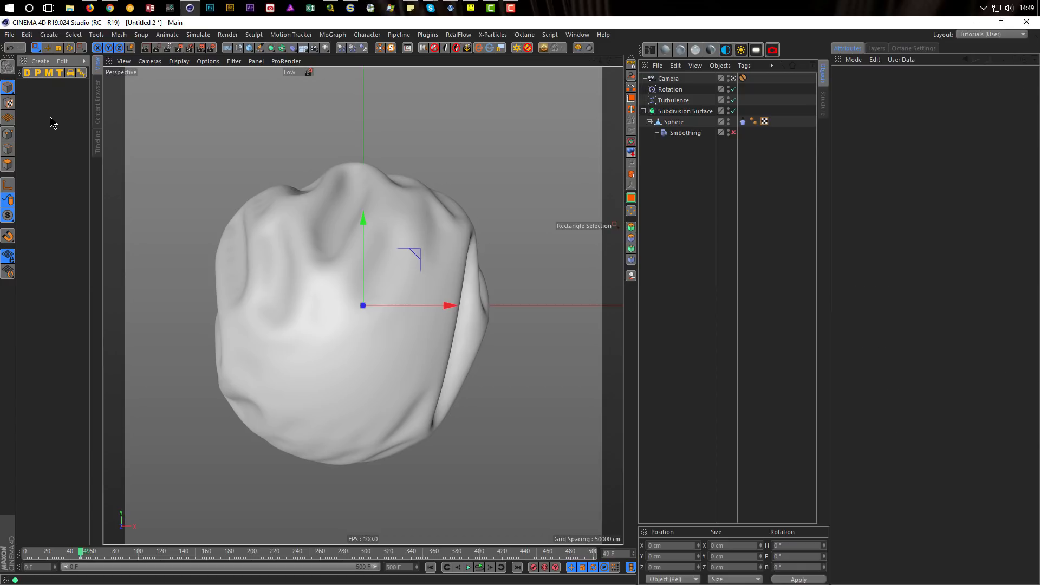
{"action": "double_click", "coordinate": [49, 122]}
{"action": "double_click", "coordinate": [30, 93]}
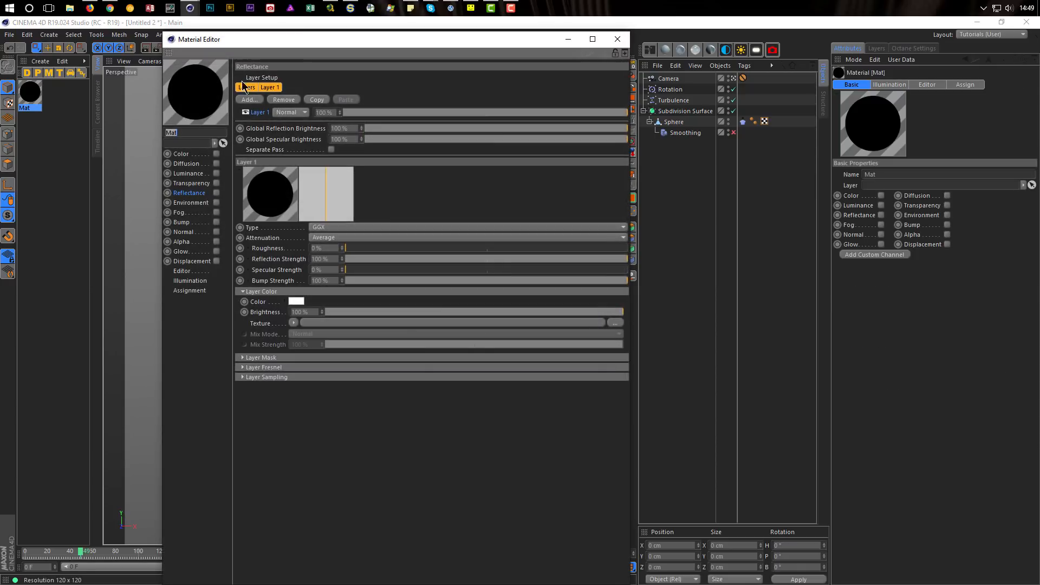
{"action": "left_click_drag", "start_coordinate": [315, 38], "coordinate": [672, 113]}
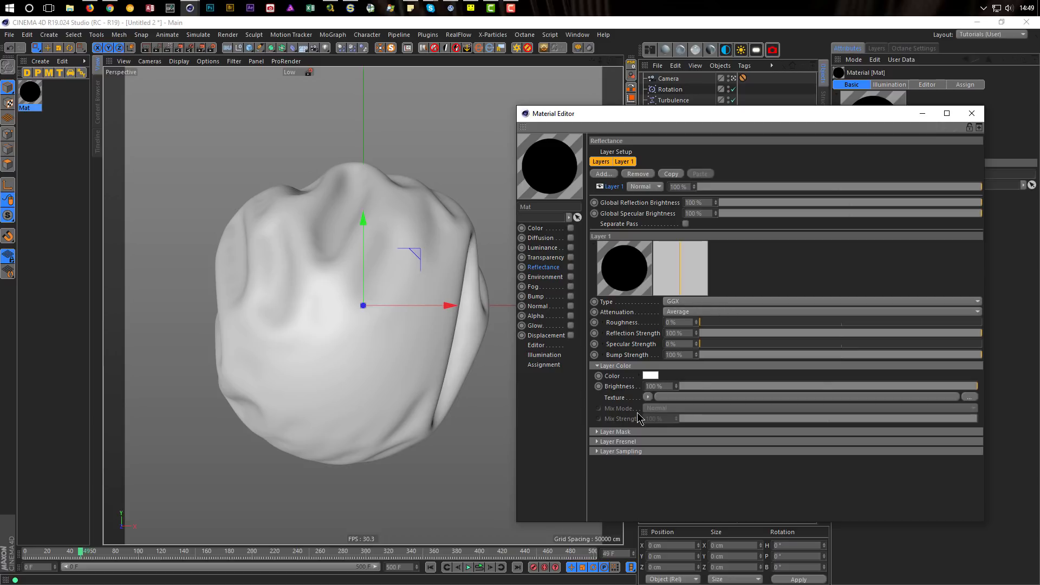
- Set the reflectance layer's Fresnel to Conductor with the Chromium preset and enable the material's Reflectance channel
{"action": "left_click", "coordinate": [617, 441]}
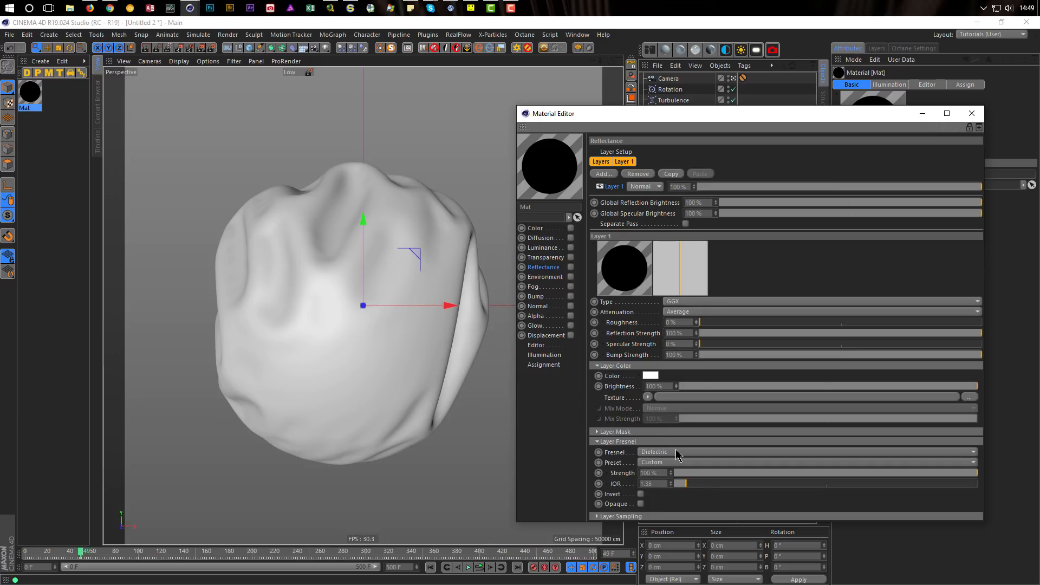
{"action": "left_click", "coordinate": [674, 452]}
{"action": "left_click", "coordinate": [698, 483]}
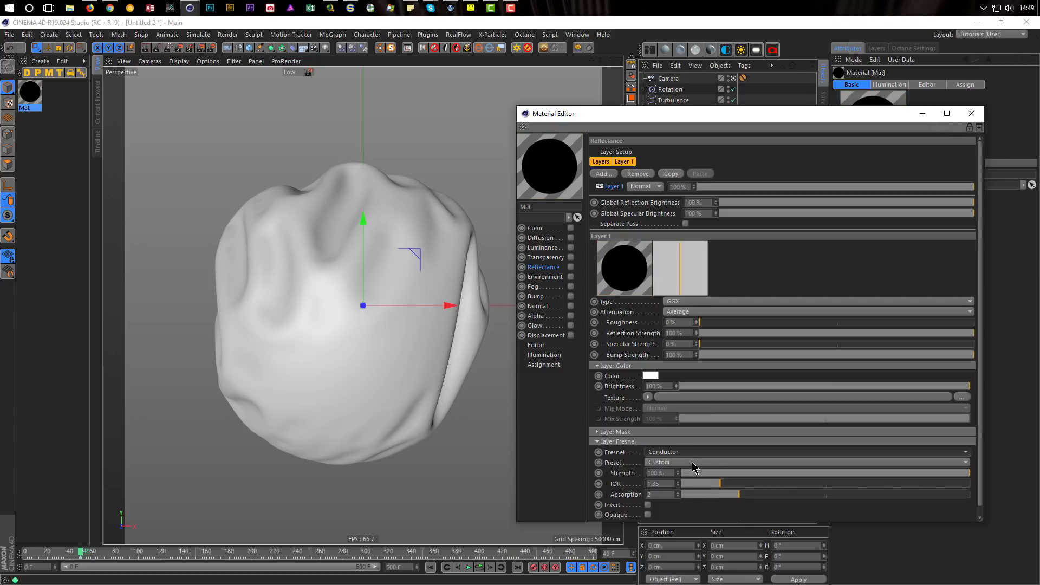
{"action": "left_click", "coordinate": [691, 461]}
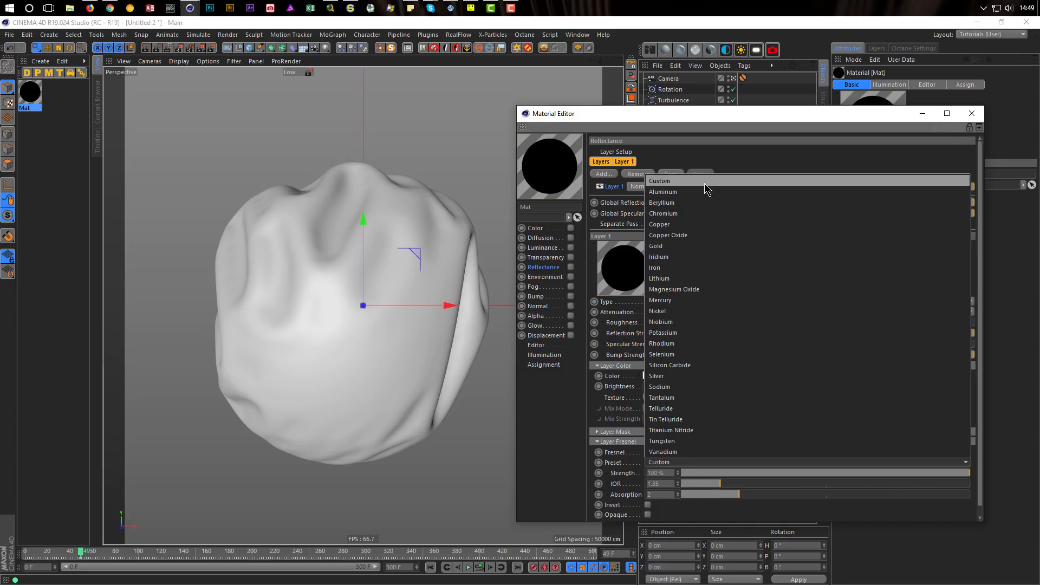
{"action": "left_click", "coordinate": [703, 213]}
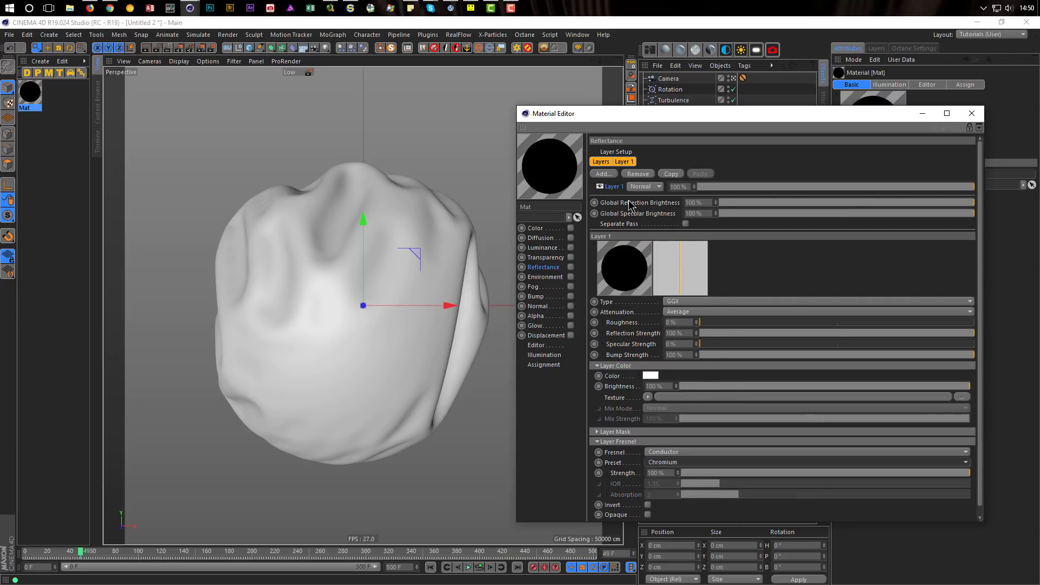
{"action": "left_click", "coordinate": [570, 267]}
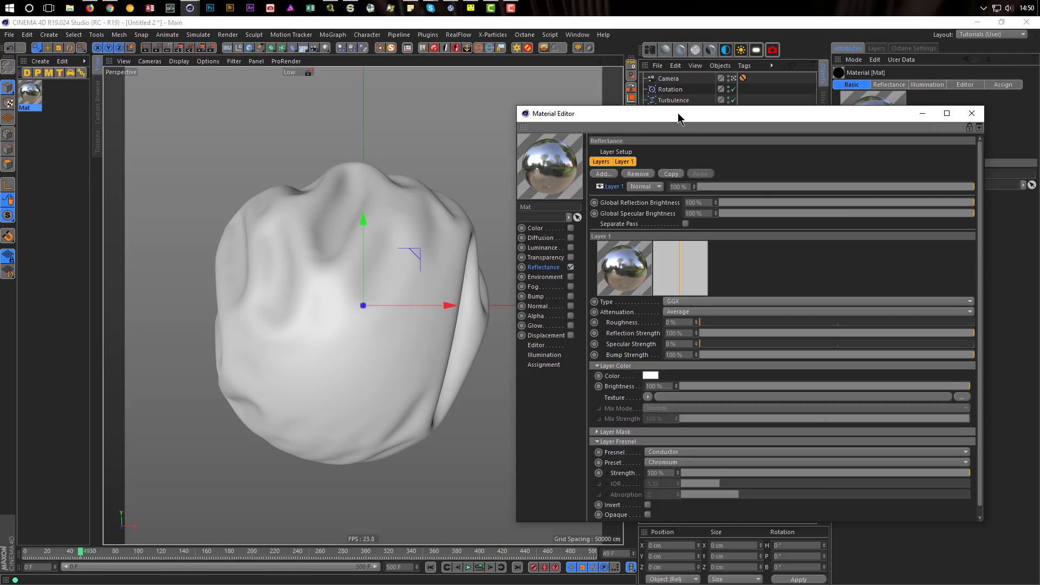
- Set the roughness of the material's reflectance layer to 10 %
{"action": "left_click_drag", "start_coordinate": [678, 118], "coordinate": [679, 78]}
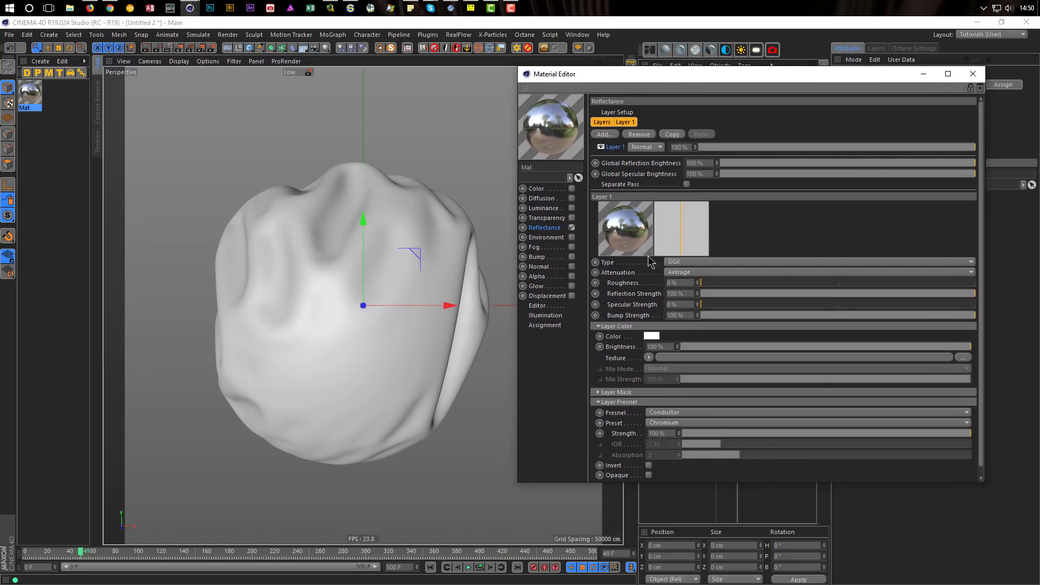
{"action": "left_click", "coordinate": [687, 283]}
{"action": "type", "text": "10"}
{"action": "key", "text": "Return"}
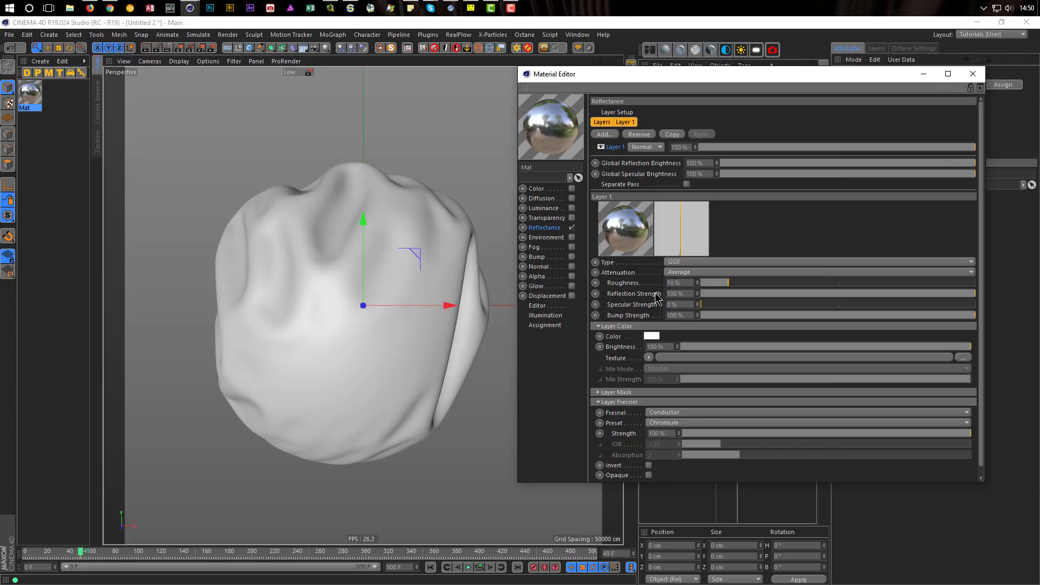
- Load the Thin Film effect shader as the reflectance layer color's texture and apply the material to the sphere
{"action": "left_click", "coordinate": [650, 360]}
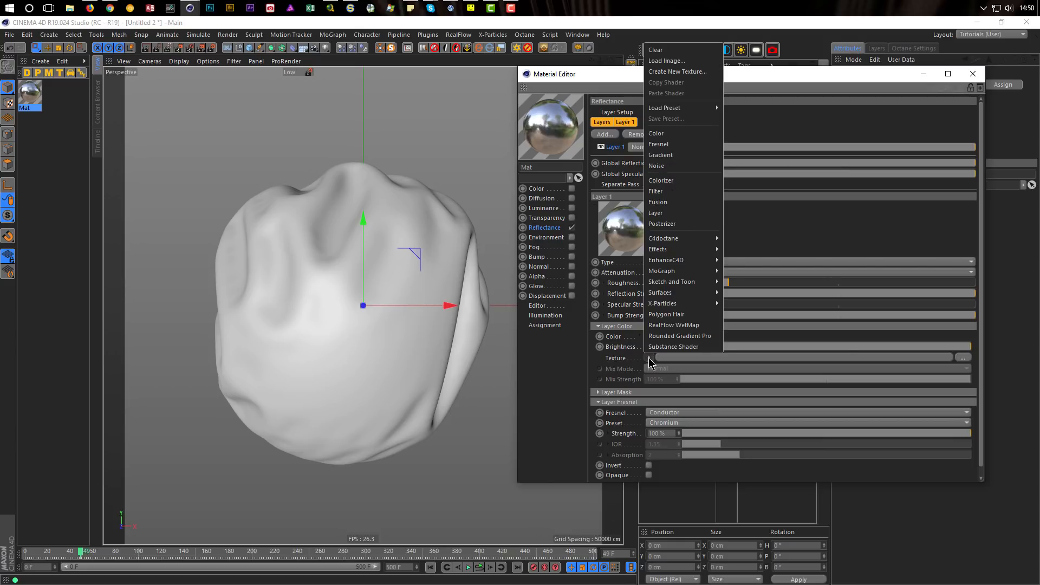
{"action": "mouse_move", "coordinate": [704, 249]}
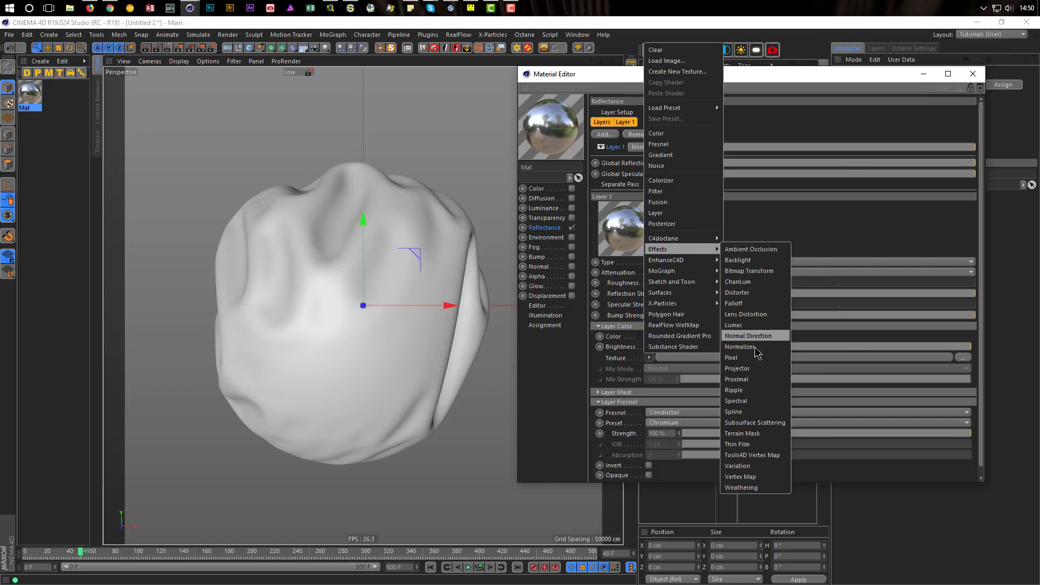
{"action": "left_click", "coordinate": [737, 444]}
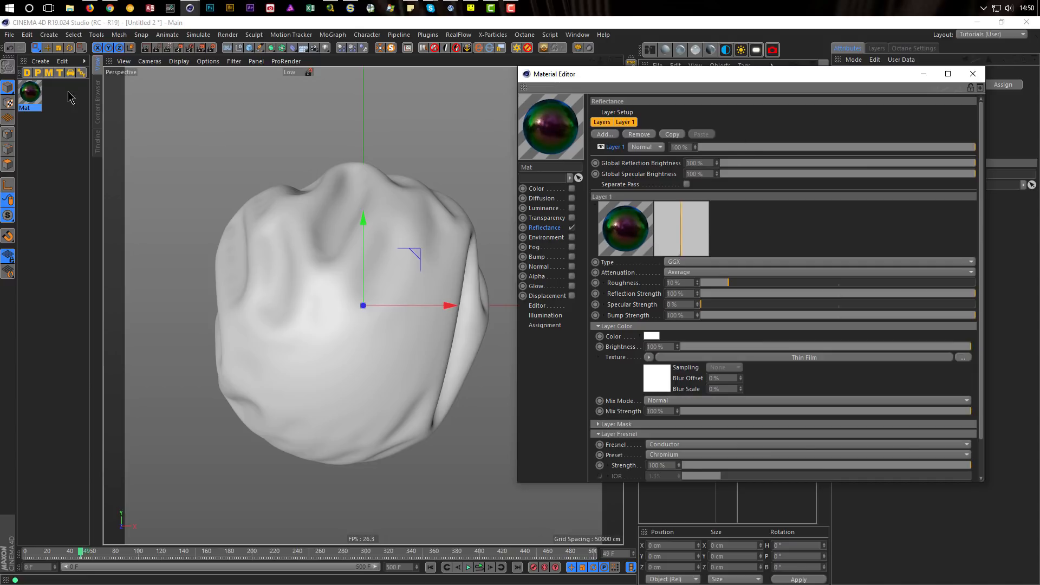
{"action": "left_click_drag", "start_coordinate": [36, 95], "coordinate": [323, 389]}
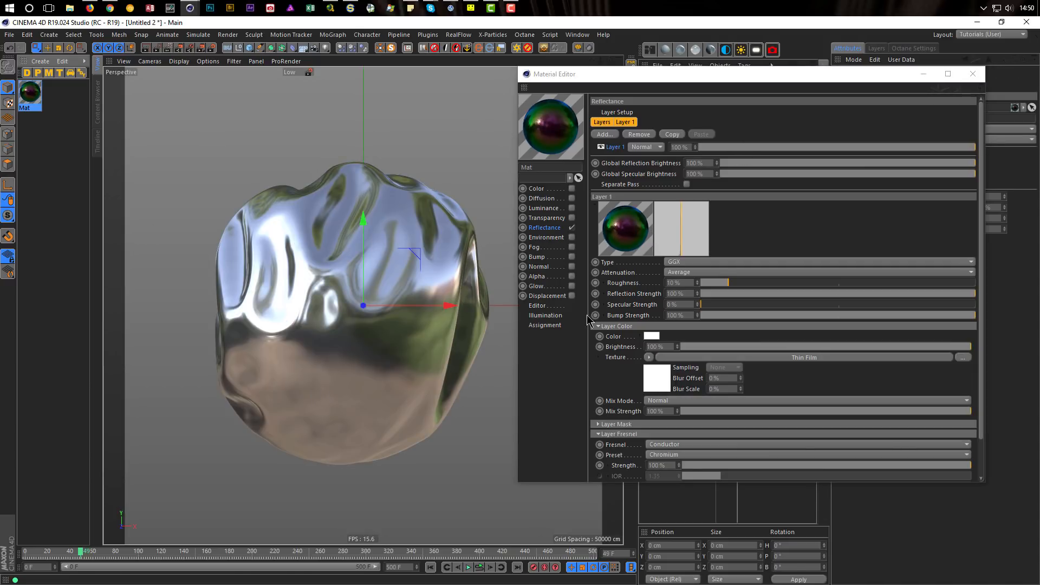
- Start an interactive render region covering the whole perspective view in the four-view layout and close the Material Editor
{"action": "left_click_drag", "start_coordinate": [726, 77], "coordinate": [755, 100]}
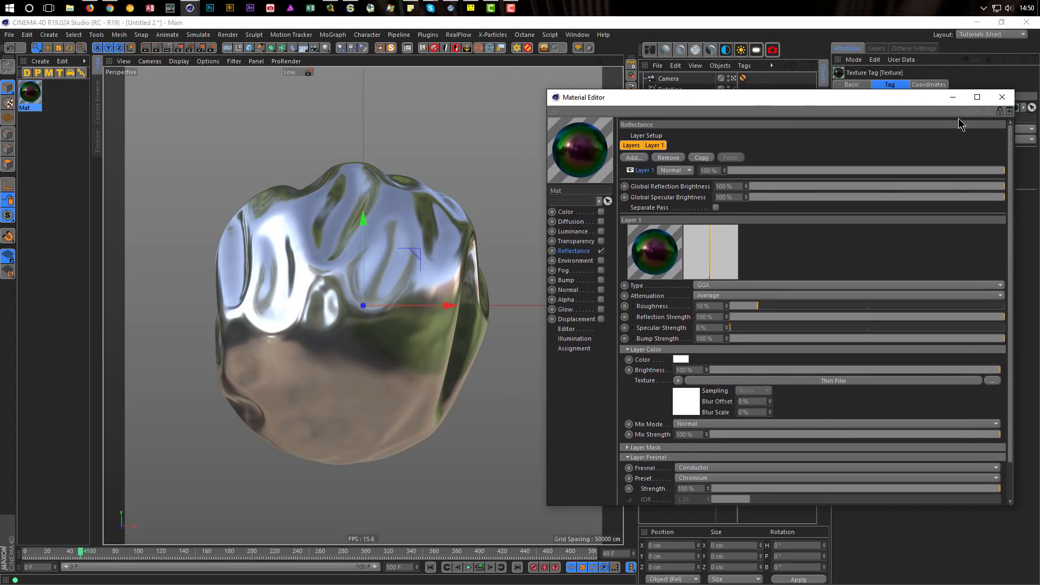
{"action": "left_click_drag", "start_coordinate": [1012, 91], "coordinate": [896, 131]}
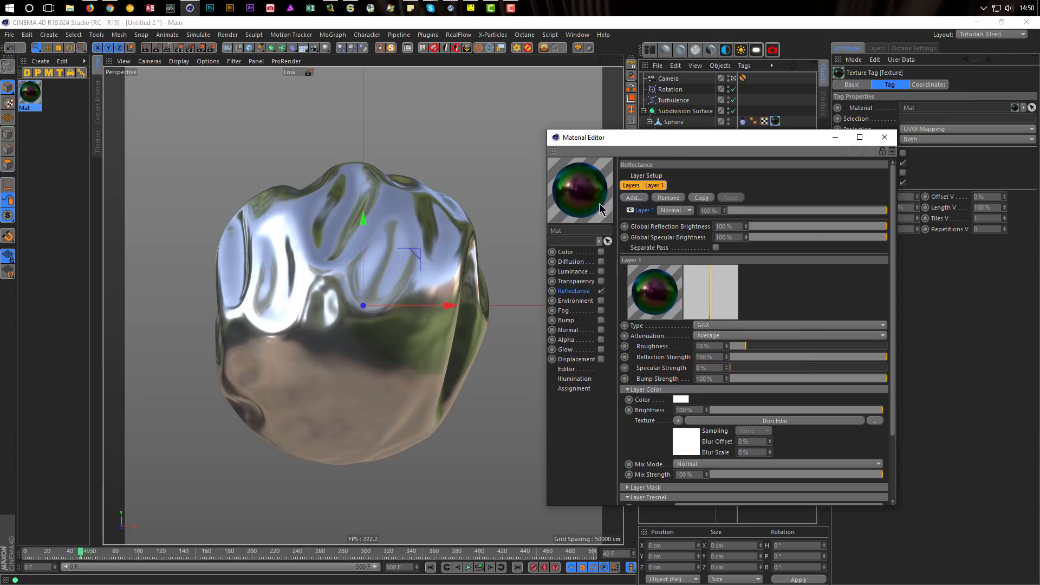
{"action": "left_click_drag", "start_coordinate": [696, 135], "coordinate": [780, 144]}
{"action": "middle_click", "coordinate": [393, 212]}
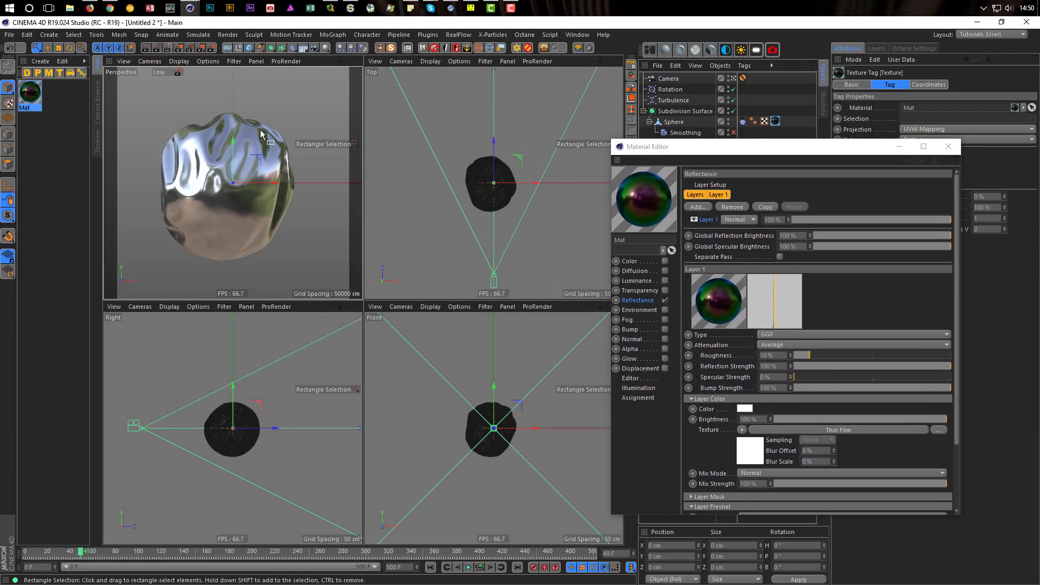
{"action": "left_click", "coordinate": [169, 53]}
{"action": "left_click_drag", "start_coordinate": [164, 129], "coordinate": [120, 70]}
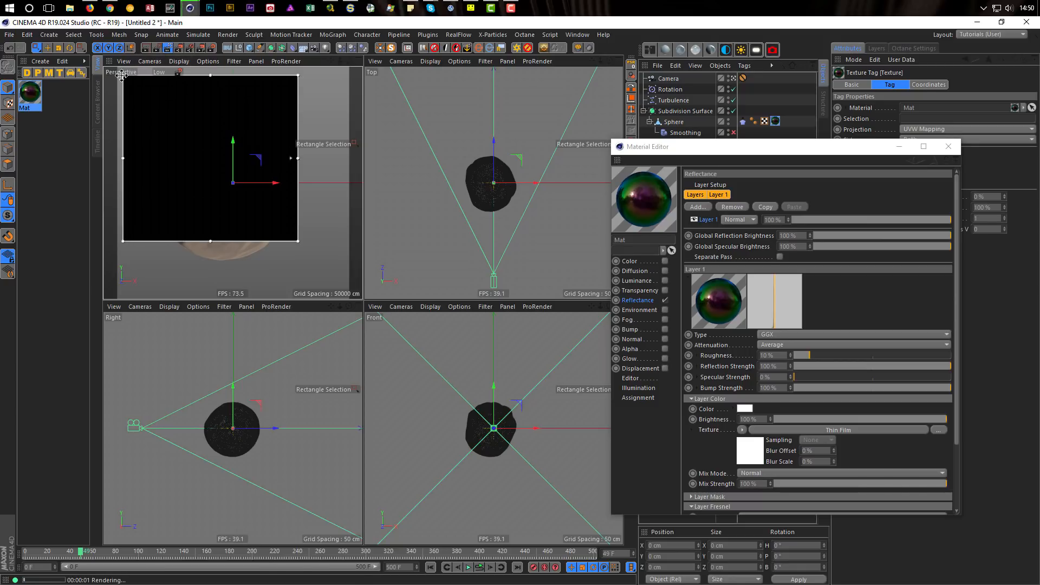
{"action": "left_click_drag", "start_coordinate": [297, 241], "coordinate": [346, 293]}
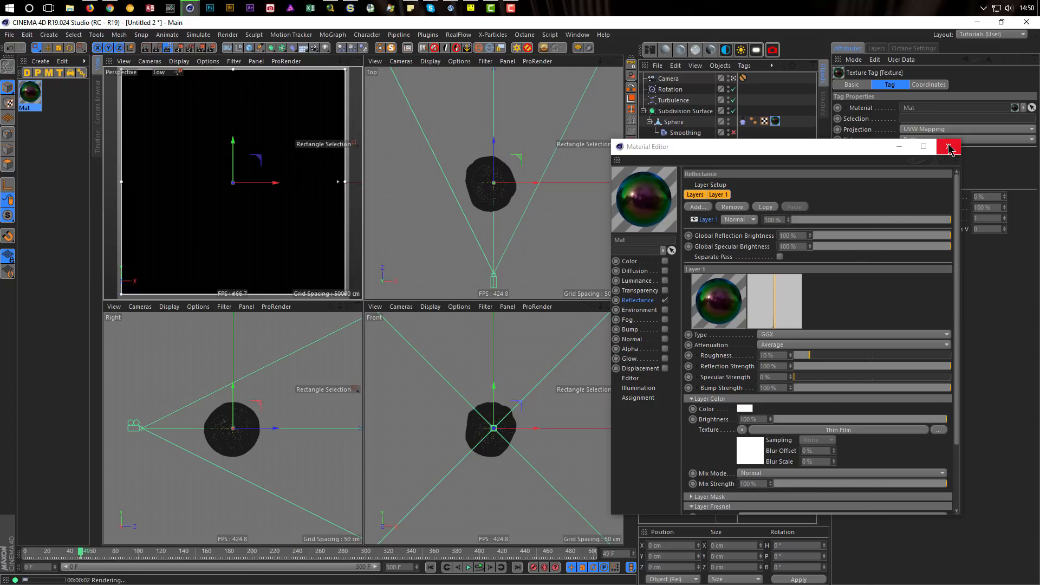
{"action": "left_click", "coordinate": [948, 148]}
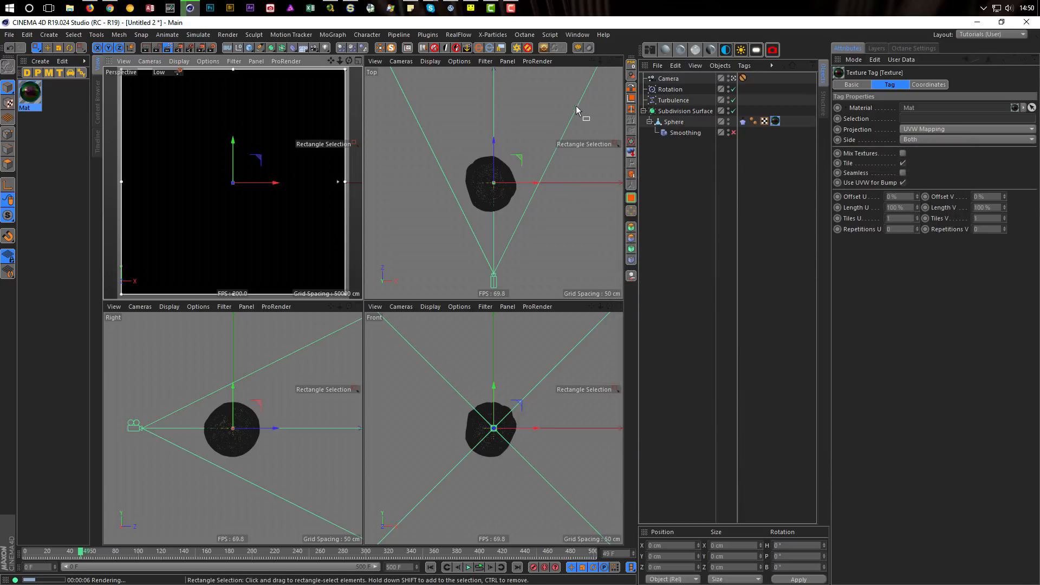
- Add the Nikomedias Scene Rig Ultimate to the scene and turn off its Floor On and Floor Seen in Editor options
{"action": "left_click", "coordinate": [425, 50]}
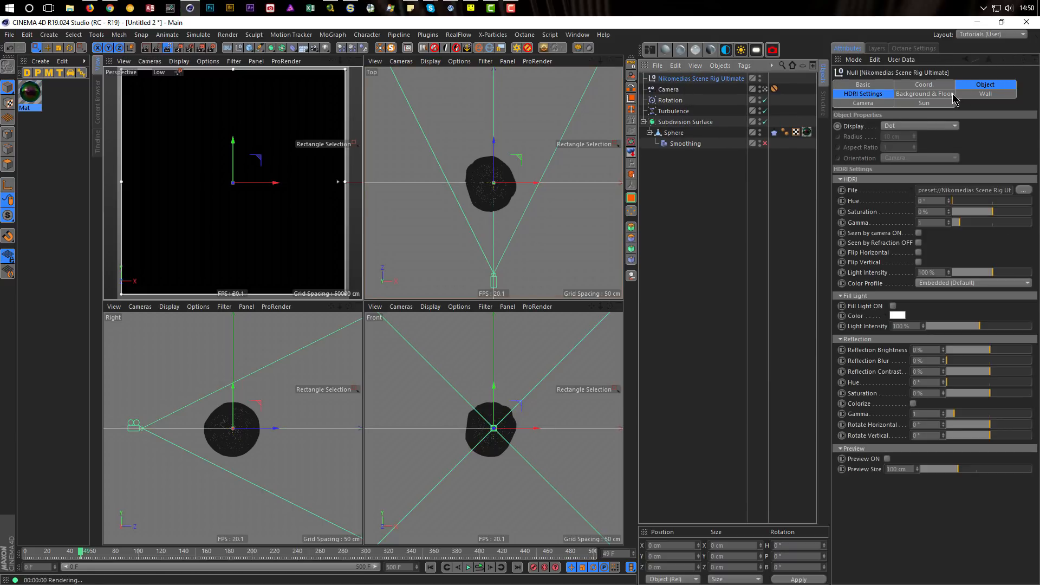
{"action": "left_click", "coordinate": [952, 95]}
{"action": "left_click", "coordinate": [931, 300]}
{"action": "left_click", "coordinate": [931, 310]}
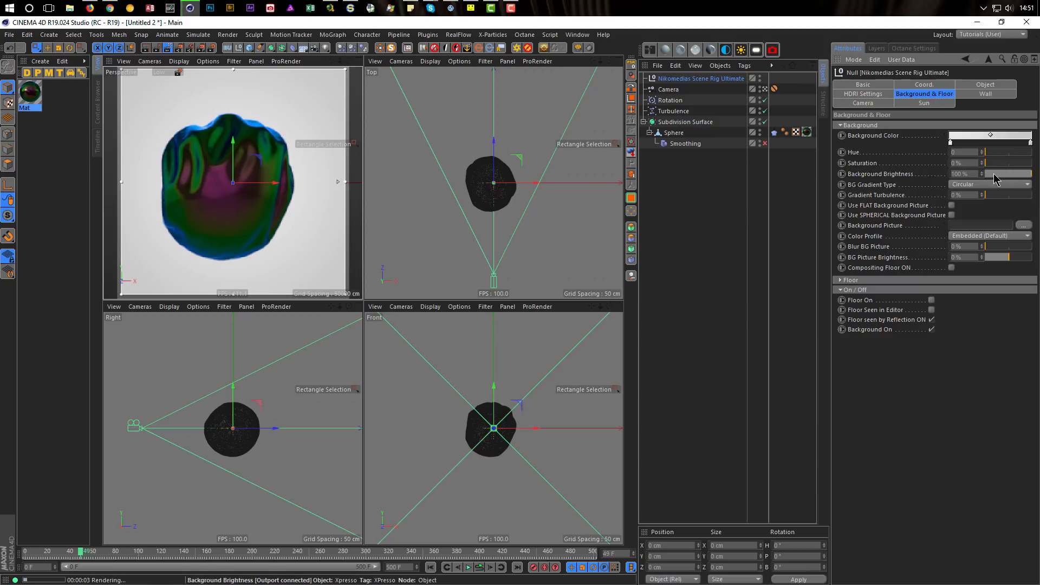
- Set the rig's background brightness and HDRI light intensity to 0 % and its reflection brightness to 20 %
{"action": "left_click_drag", "start_coordinate": [995, 178], "coordinate": [981, 180]}
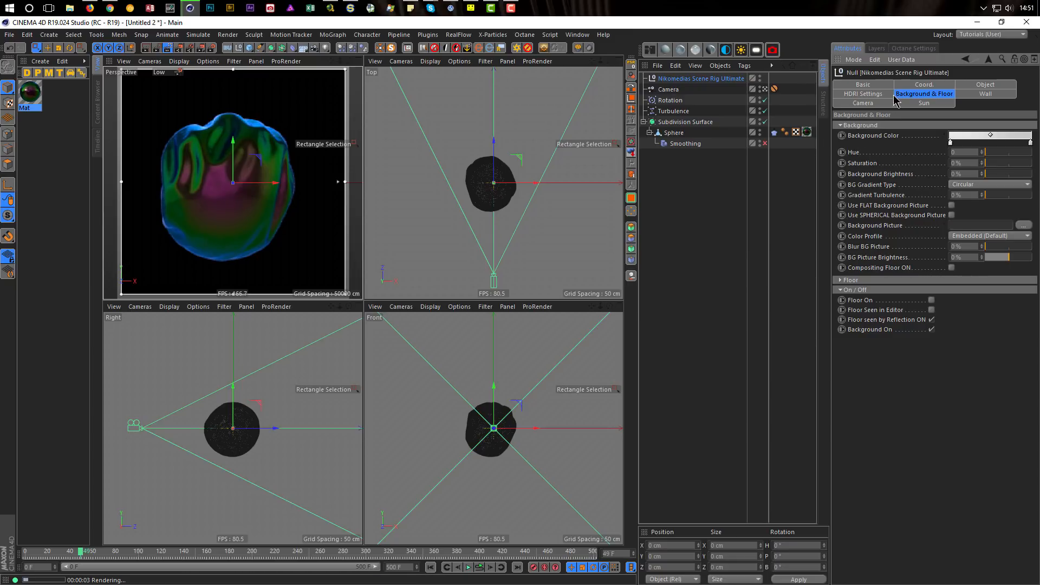
{"action": "left_click", "coordinate": [866, 94]}
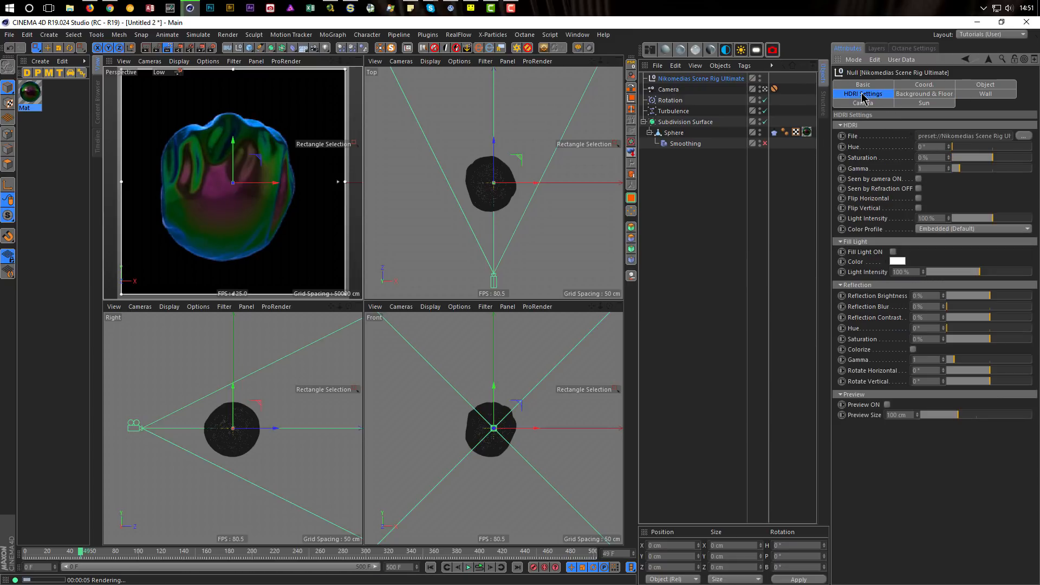
{"action": "left_click_drag", "start_coordinate": [989, 219], "coordinate": [913, 242]}
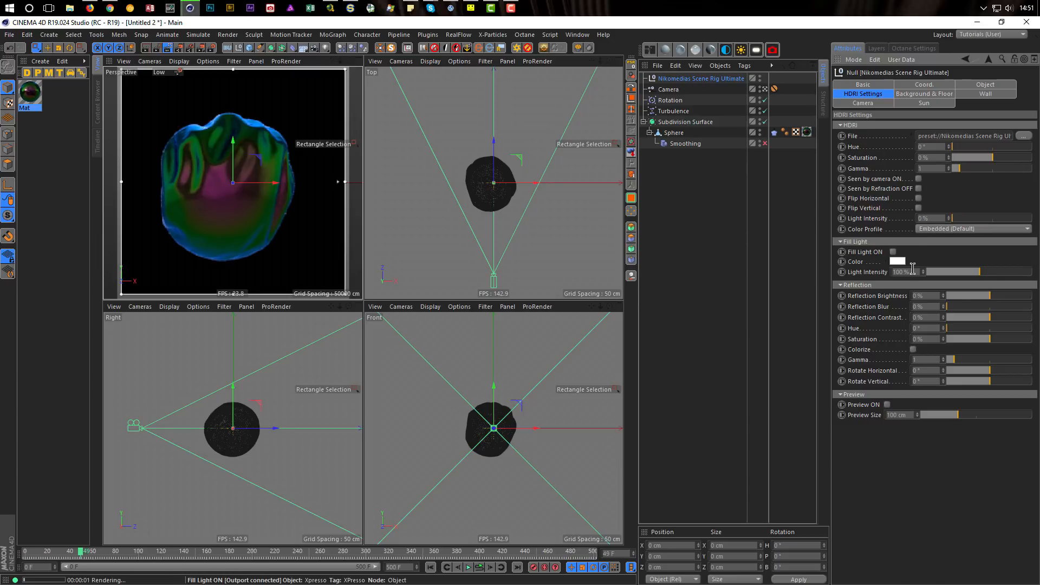
{"action": "left_click", "coordinate": [921, 296]}
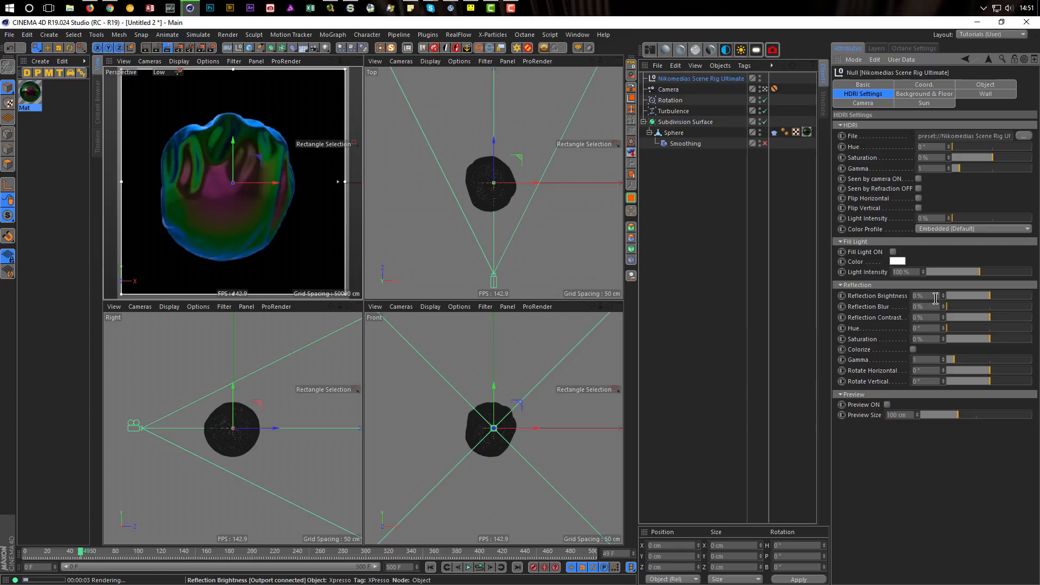
{"action": "type", "text": "20"}
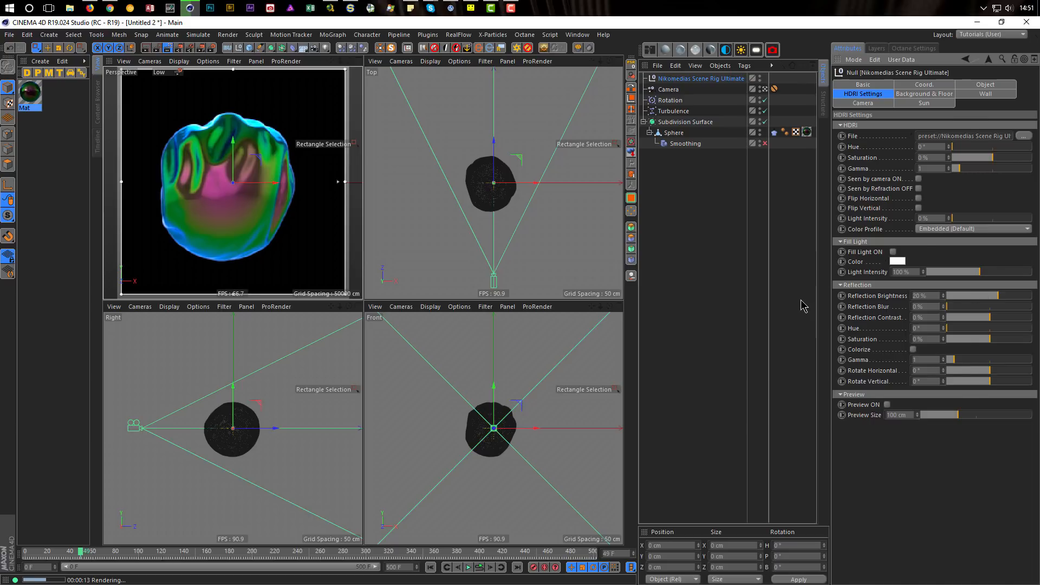
- Load 14-Hamarikyu_Bridge_B_3k.hdr from the Content Browser's outdoor HDRI collection as the rig's HDRI file
{"action": "key", "text": "shift+F8"}
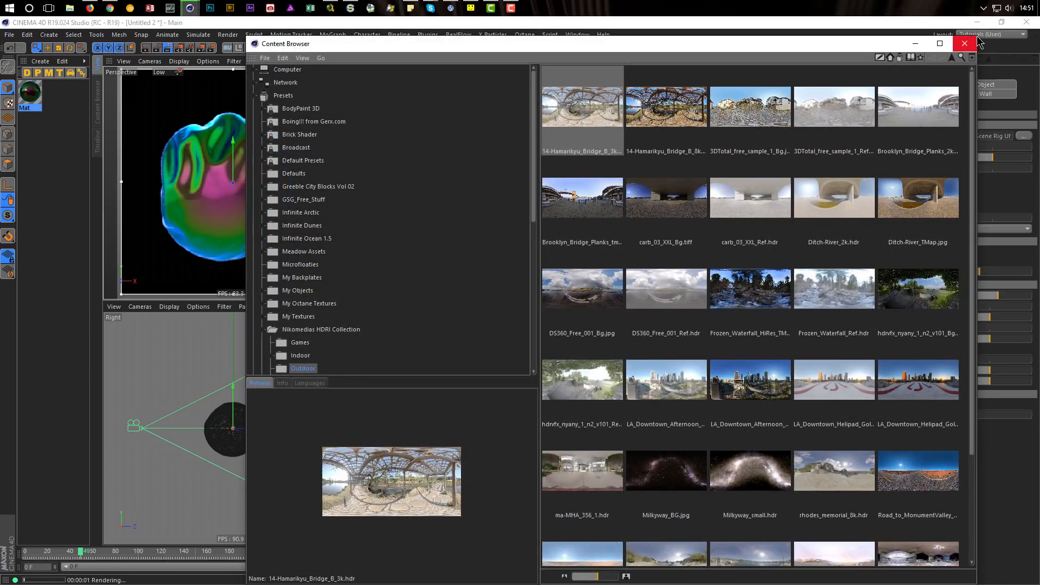
{"action": "left_click_drag", "start_coordinate": [976, 37], "coordinate": [710, 256]}
{"action": "left_click_drag", "start_coordinate": [595, 266], "coordinate": [751, 190]}
{"action": "left_click_drag", "start_coordinate": [628, 252], "coordinate": [959, 136]}
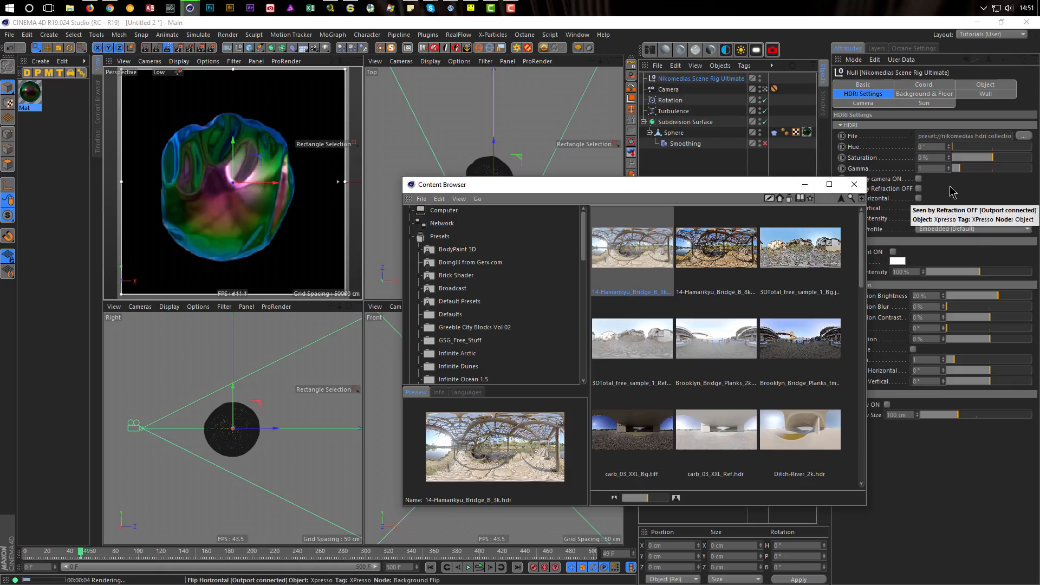
{"action": "left_click_drag", "start_coordinate": [737, 191], "coordinate": [683, 220]}
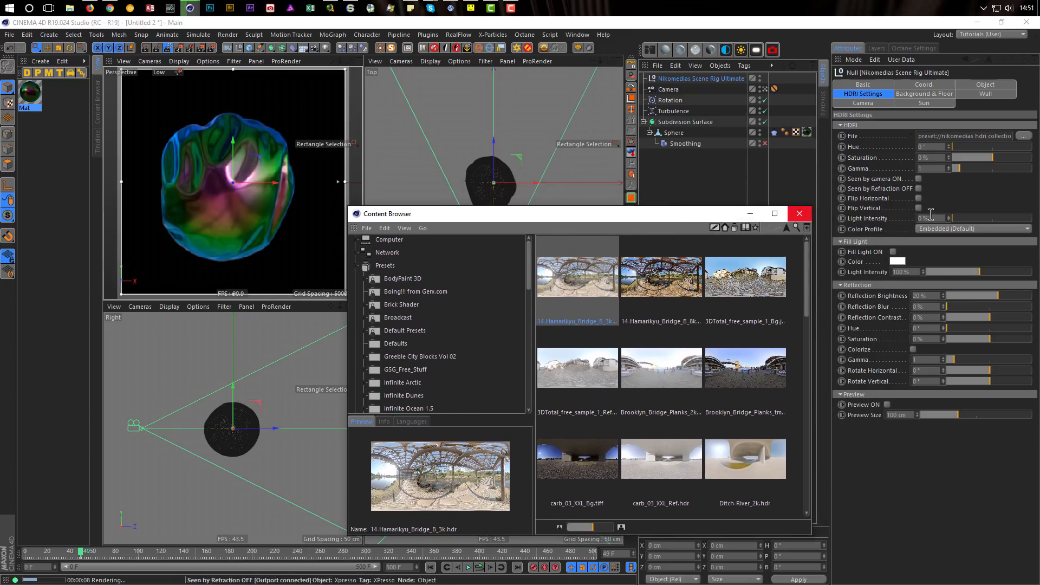
- Set the rig's reflection brightness to 30 % and turn off the interactive render region after viewing it enlarged
{"action": "double_click", "coordinate": [930, 298]}
{"action": "type", "text": "30"}
{"action": "key", "text": "Return"}
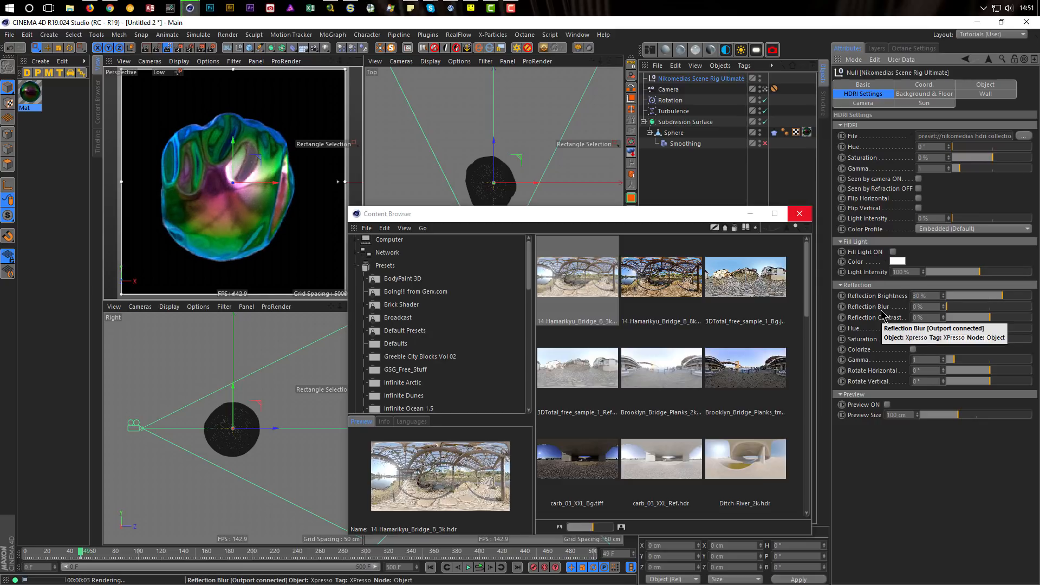
{"action": "left_click", "coordinate": [799, 213]}
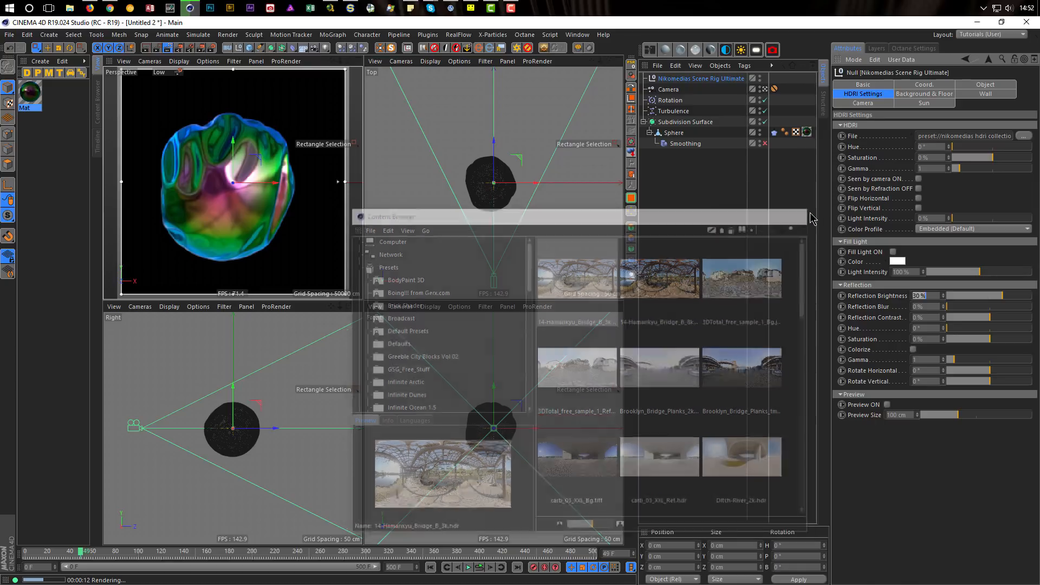
{"action": "middle_click", "coordinate": [242, 195]}
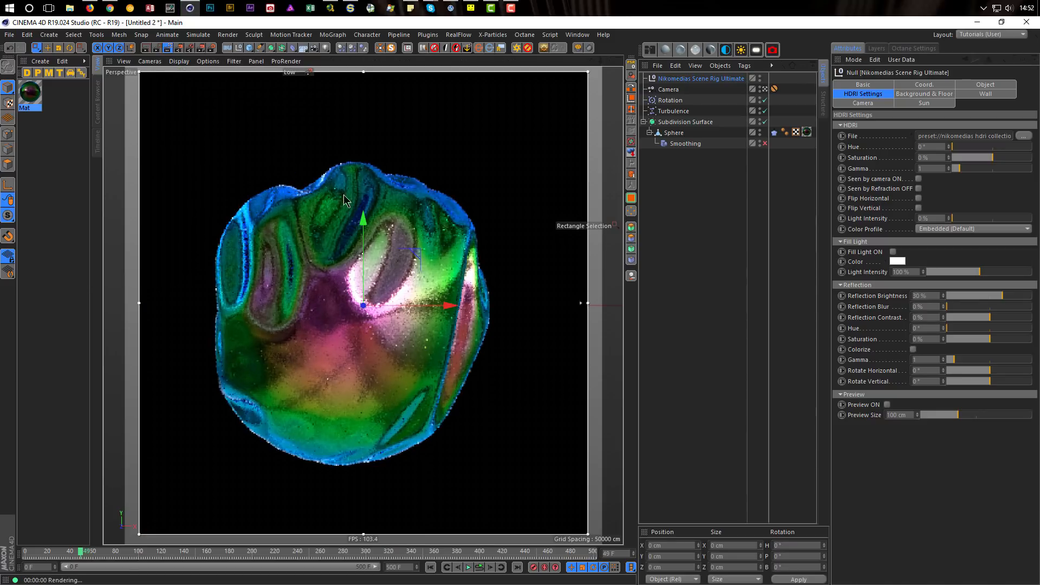
{"action": "left_click", "coordinate": [178, 49]}
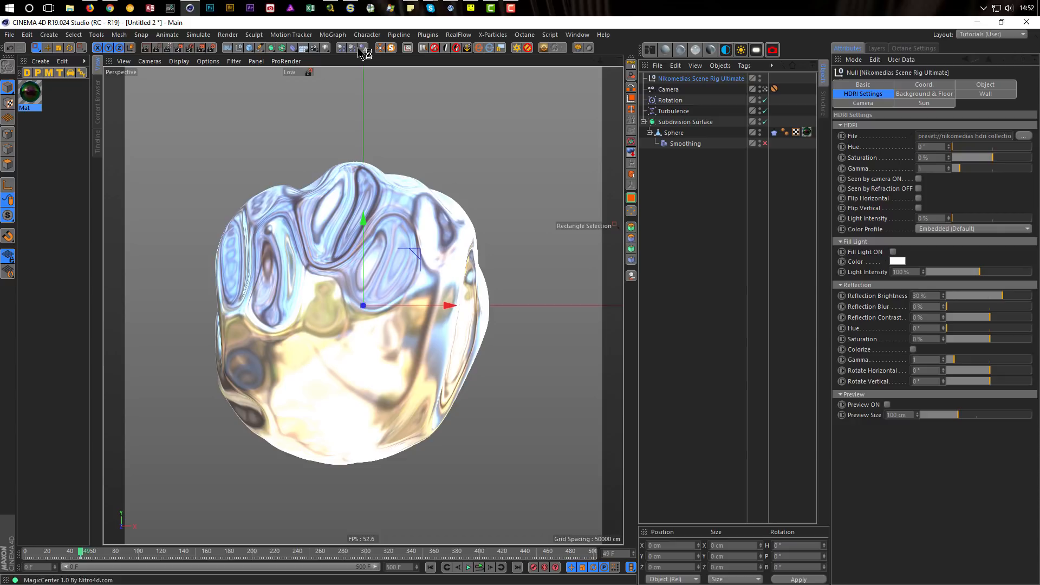
- Add an Area Light and make three copies of it
{"action": "left_click", "coordinate": [327, 52]}
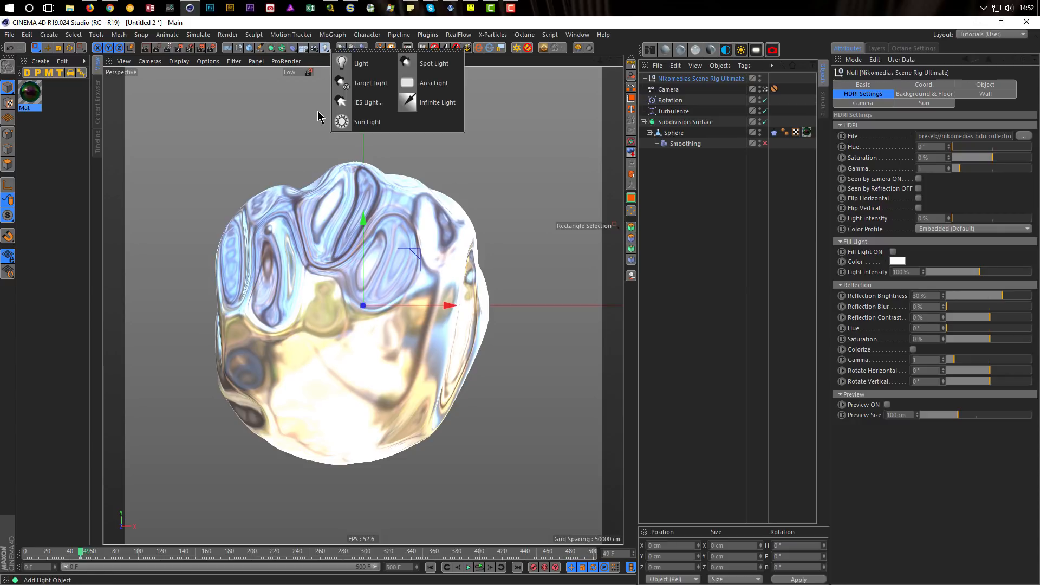
{"action": "left_click", "coordinate": [428, 87]}
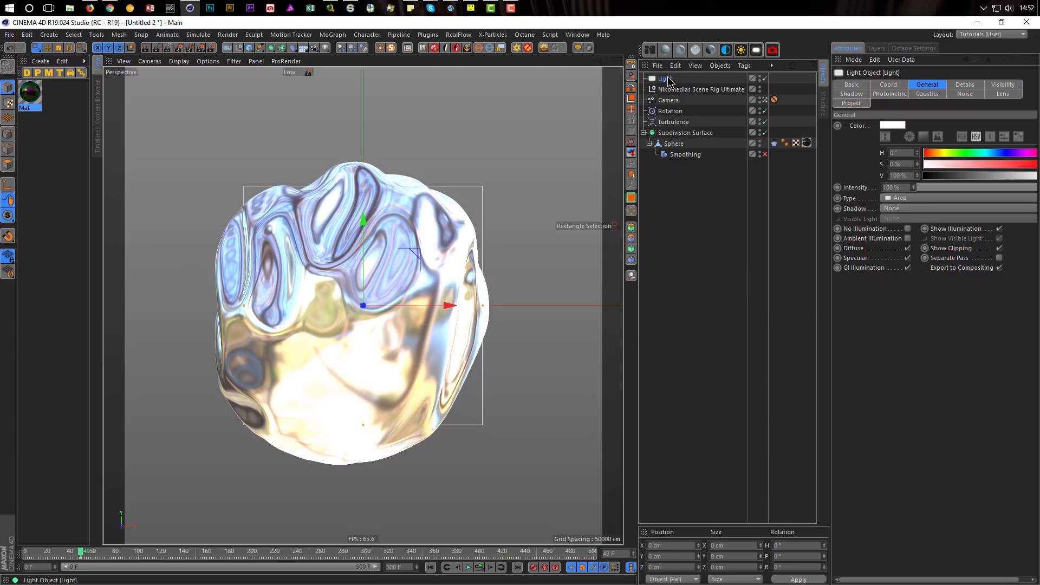
{"action": "left_click_drag", "start_coordinate": [668, 81], "coordinate": [666, 106], "text": "ctrl"}
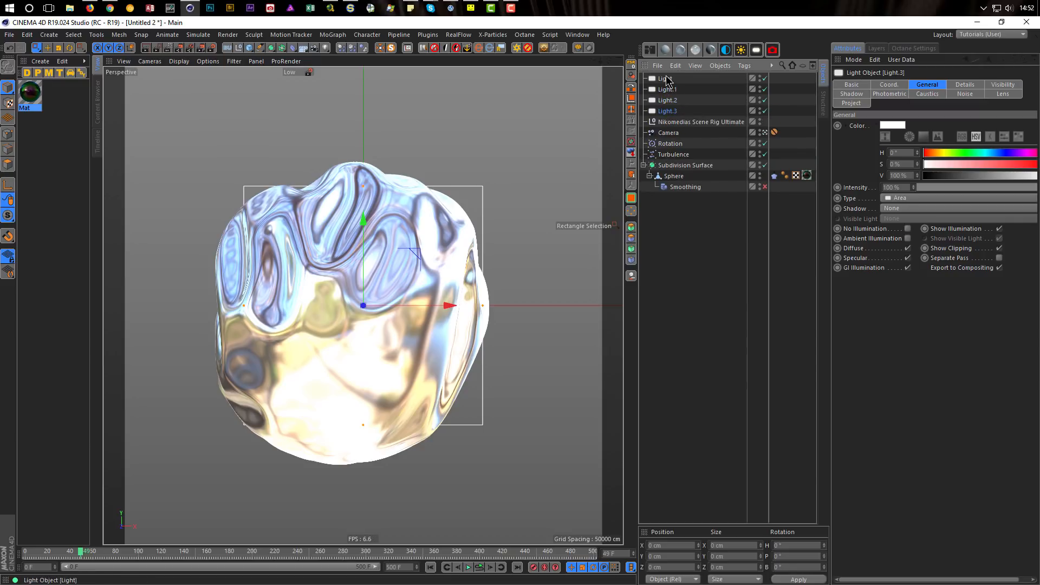
- Rotate the four area lights' headings in 90° increments with the expression num*90 and check each light's rotation
{"action": "left_click", "coordinate": [666, 79]}
{"action": "left_click", "coordinate": [667, 112], "text": "shift"}
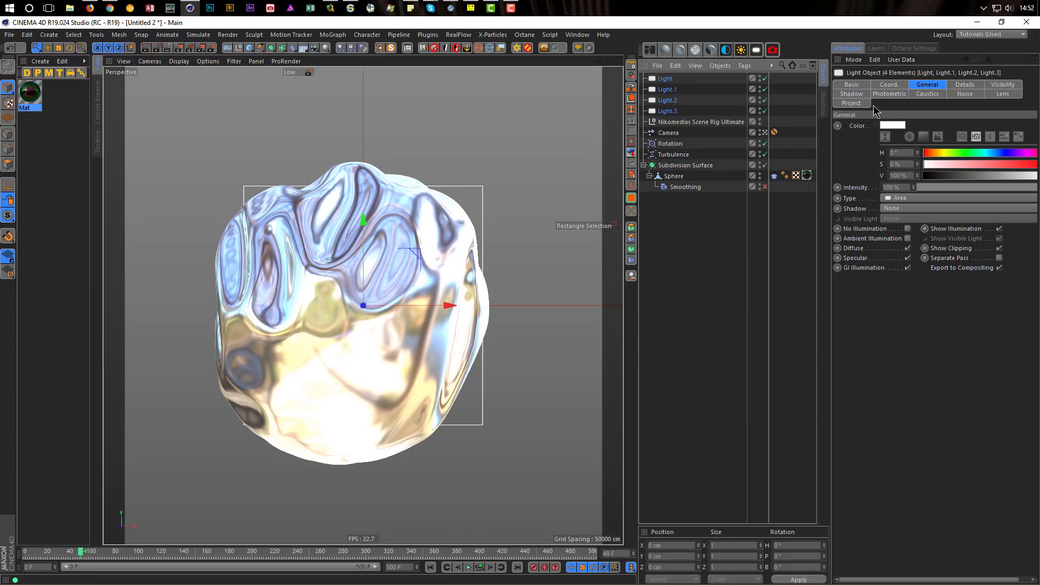
{"action": "left_click", "coordinate": [888, 85]}
{"action": "double_click", "coordinate": [1004, 126]}
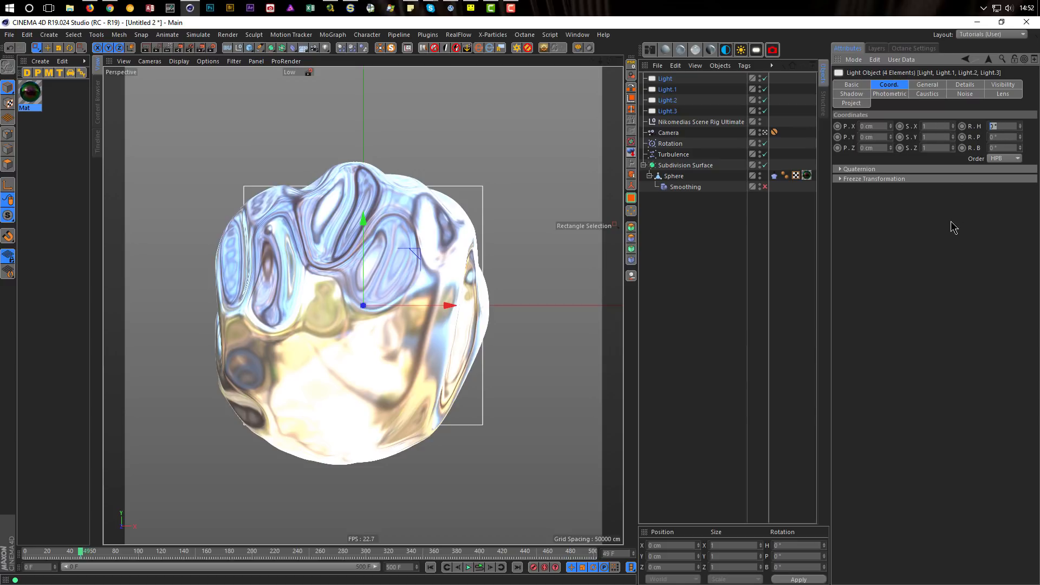
{"action": "type", "text": "num"}
{"action": "type", "text": "*90"}
{"action": "key", "text": "Return"}
{"action": "left_click", "coordinate": [669, 79]}
{"action": "left_click", "coordinate": [667, 90]}
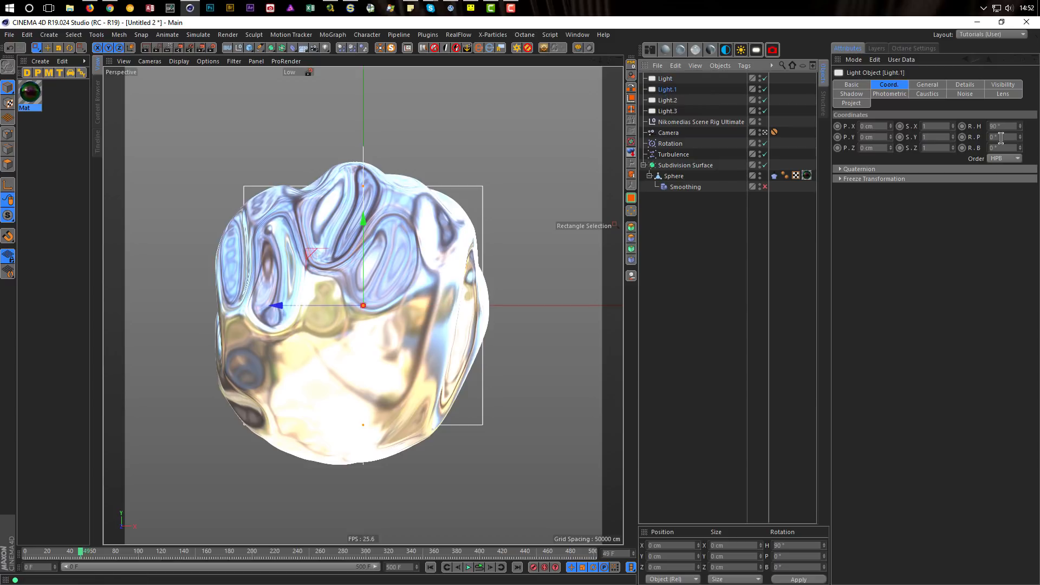
{"action": "left_click", "coordinate": [671, 101]}
{"action": "left_click", "coordinate": [667, 111]}
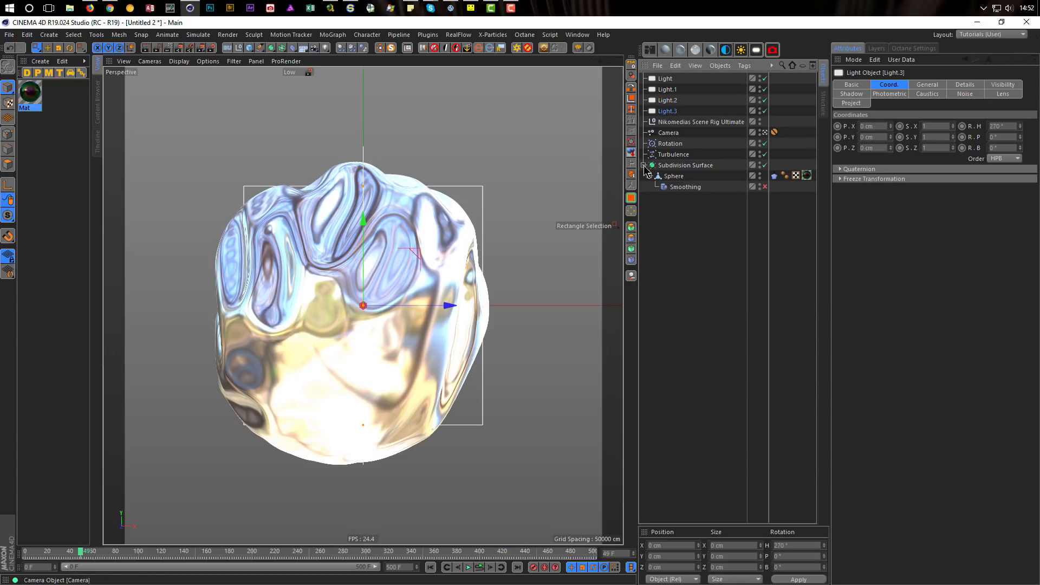
- Scale up all four area lights together until they extend beyond the sphere's outline
{"action": "middle_click", "coordinate": [545, 304]}
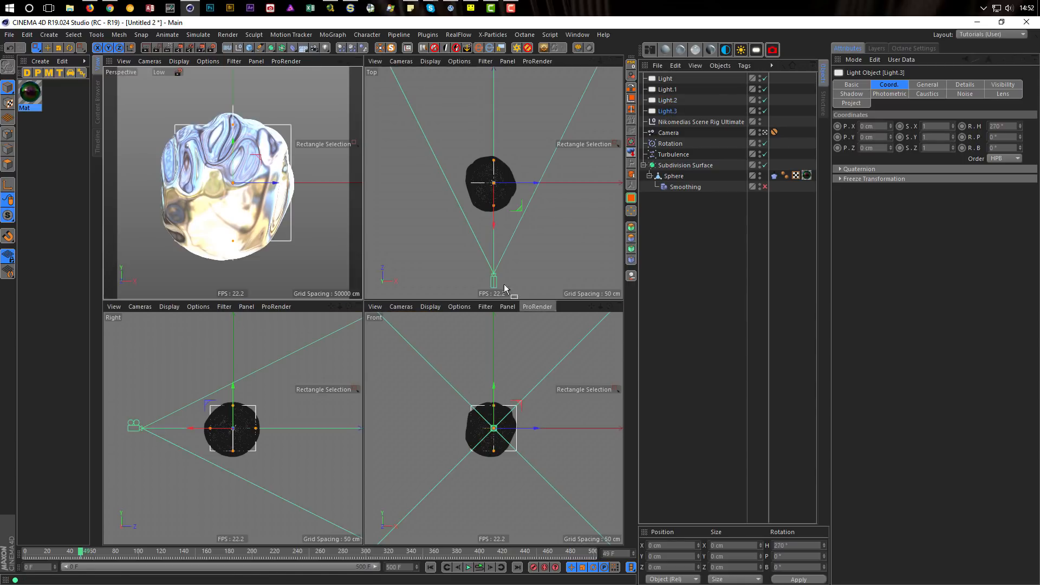
{"action": "middle_click", "coordinate": [476, 272]}
{"action": "middle_click", "coordinate": [476, 272]}
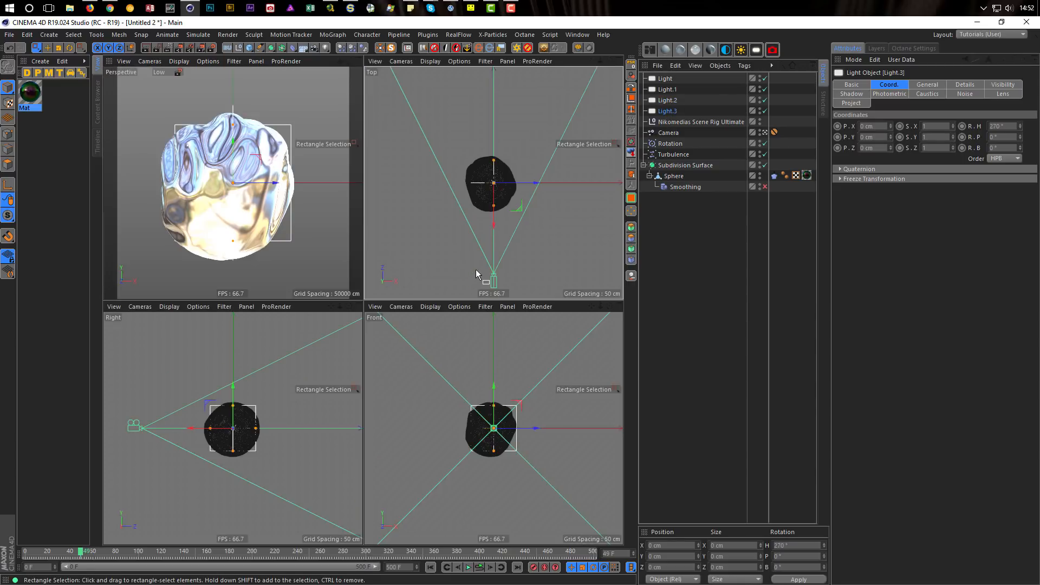
{"action": "key", "text": "t"}
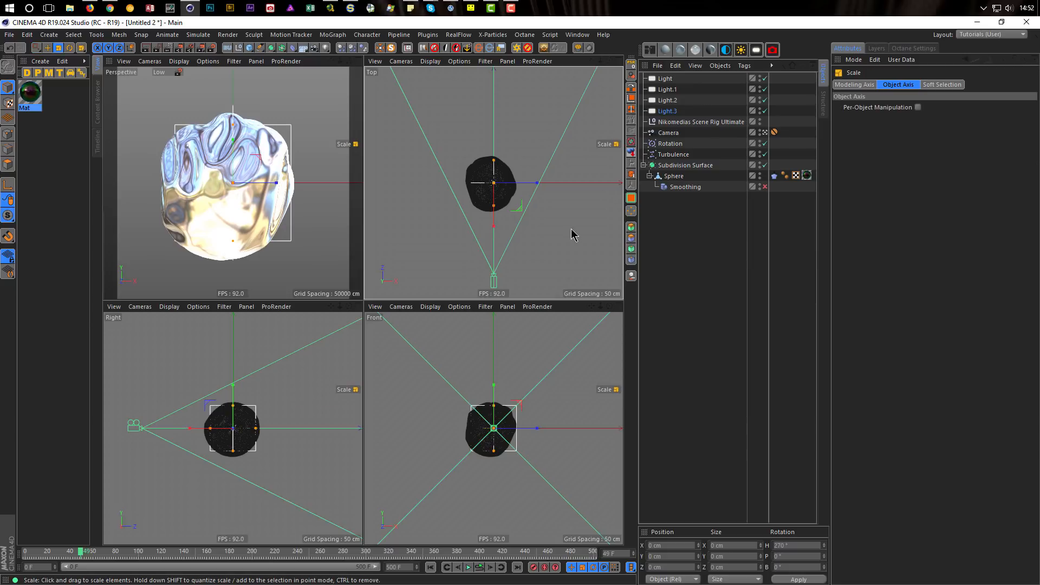
{"action": "left_click", "coordinate": [670, 79]}
{"action": "left_click", "coordinate": [669, 111], "text": "shift"}
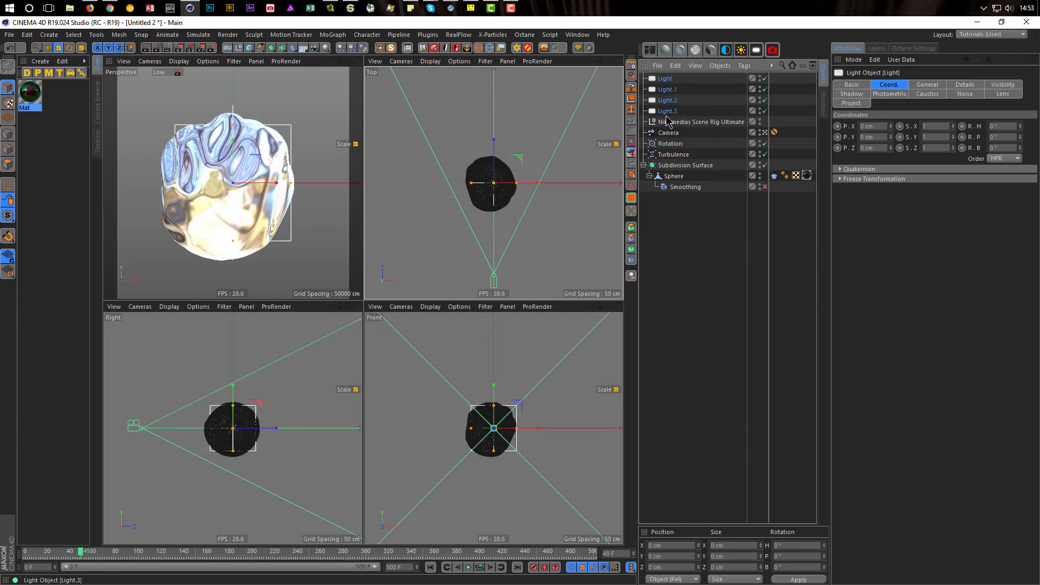
{"action": "left_click_drag", "start_coordinate": [548, 247], "coordinate": [612, 246]}
{"action": "left_click_drag", "start_coordinate": [115, 247], "coordinate": [117, 248]}
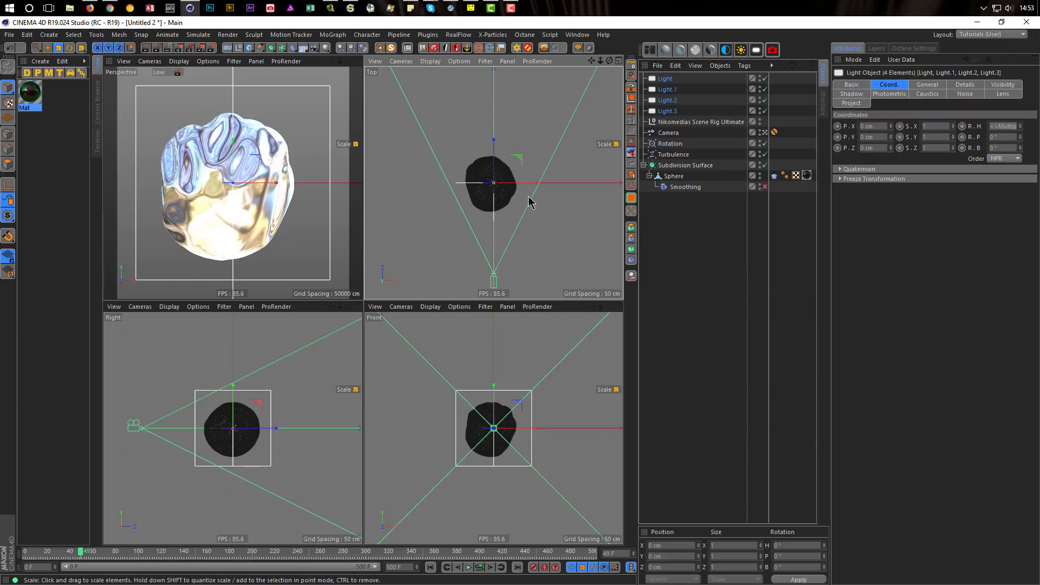
- Move the first area light along Z to about -300 cm, between the sphere and the camera
{"action": "left_click", "coordinate": [666, 79]}
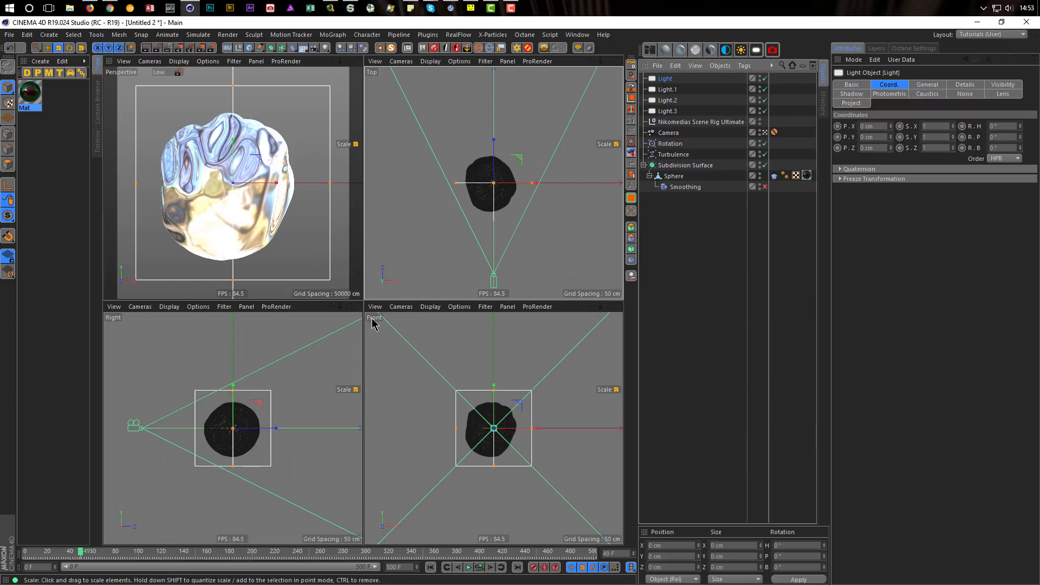
{"action": "key", "text": "e"}
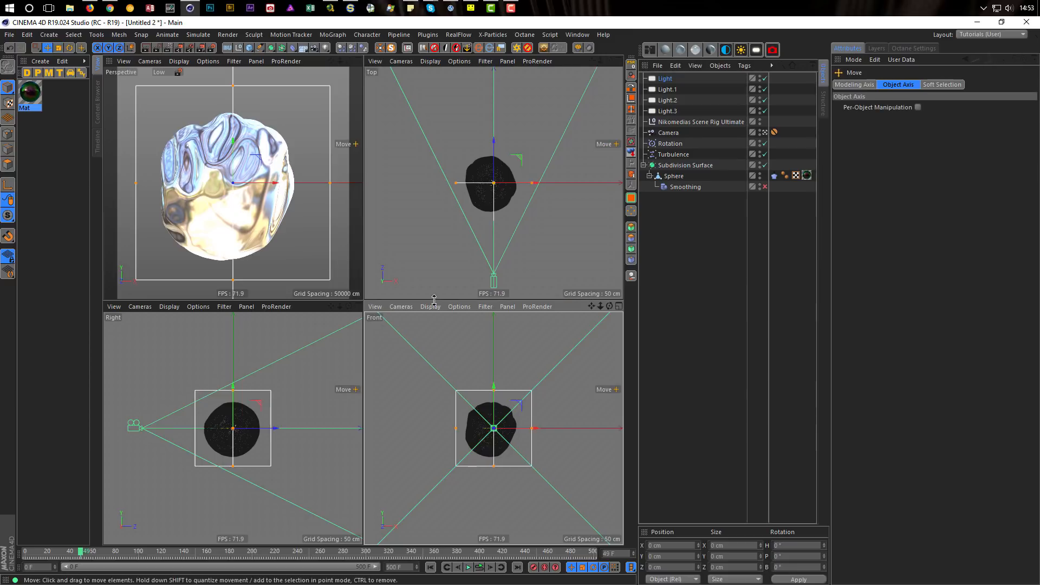
{"action": "left_click_drag", "start_coordinate": [494, 144], "coordinate": [490, 214]}
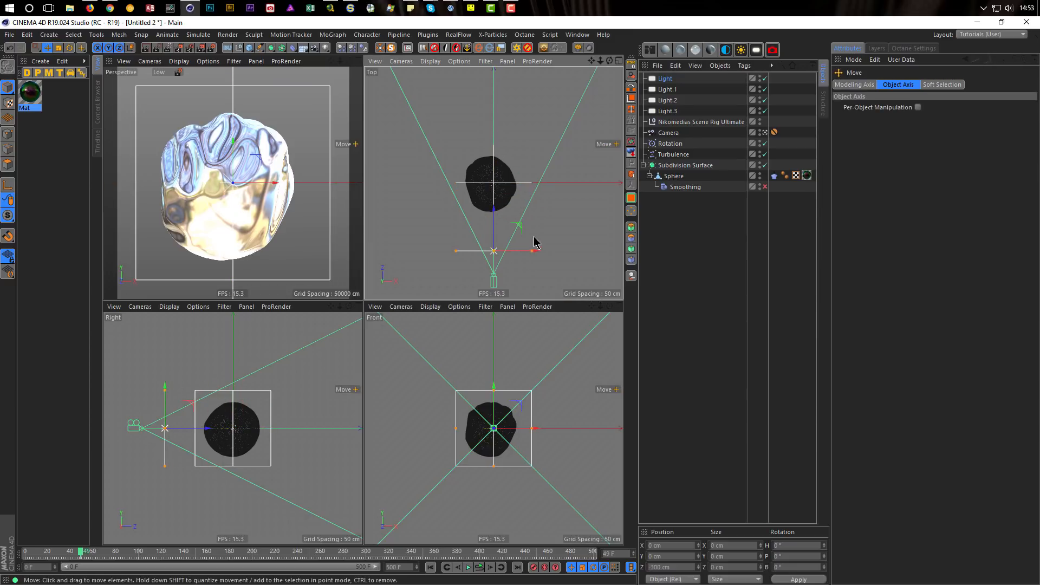
- Move the other three area lights 300 cm out from the sphere: Light.1 to X -300, Light.2 to Z 300, Light.3 to X 300
{"action": "left_click", "coordinate": [665, 90]}
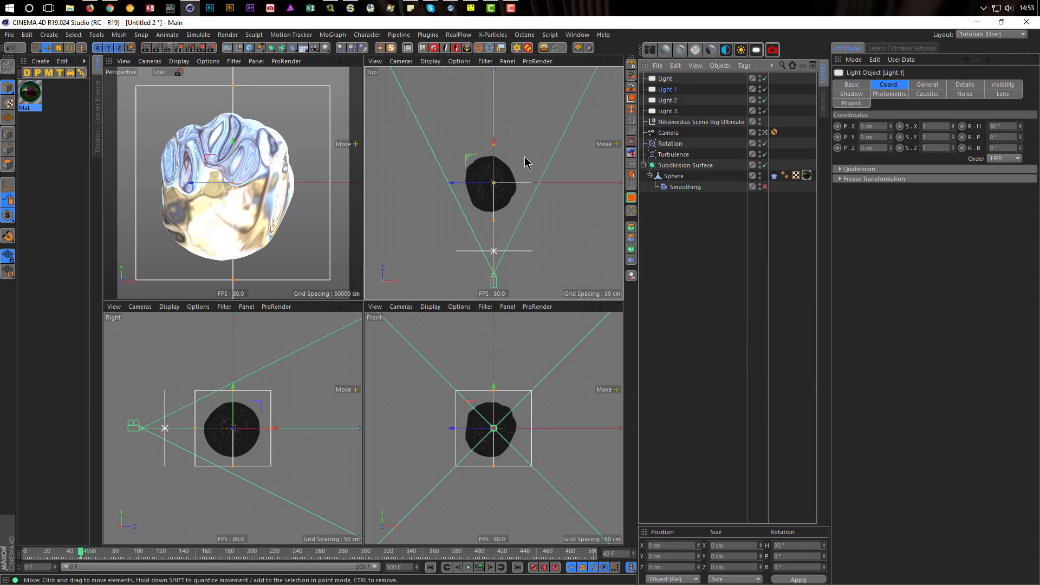
{"action": "left_click_drag", "start_coordinate": [453, 181], "coordinate": [385, 198]}
{"action": "left_click", "coordinate": [669, 103]}
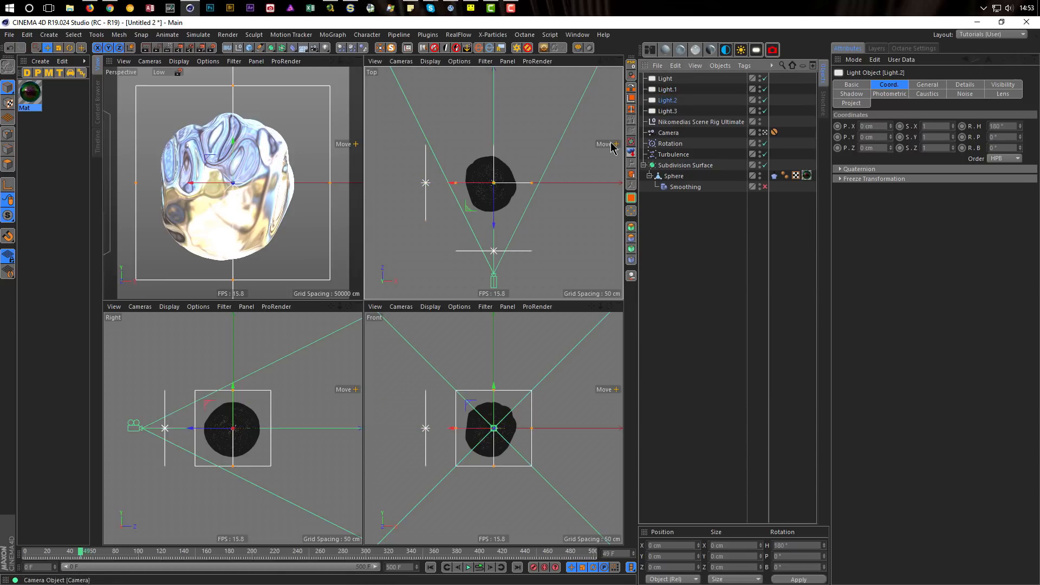
{"action": "left_click_drag", "start_coordinate": [492, 228], "coordinate": [494, 151]}
{"action": "key", "text": "ctrl+z"}
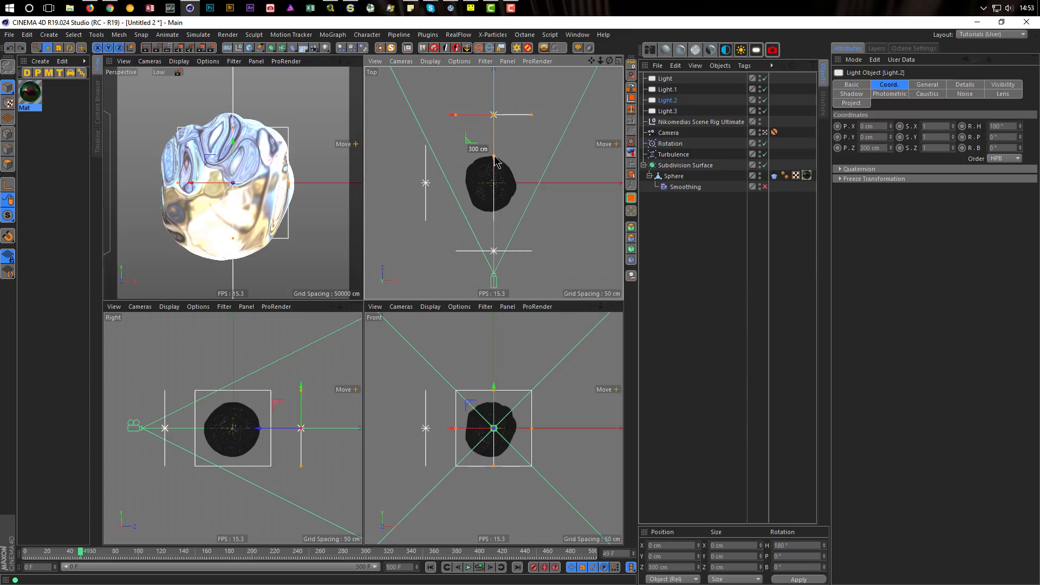
{"action": "left_click", "coordinate": [663, 111]}
{"action": "left_click_drag", "start_coordinate": [536, 184], "coordinate": [606, 184]}
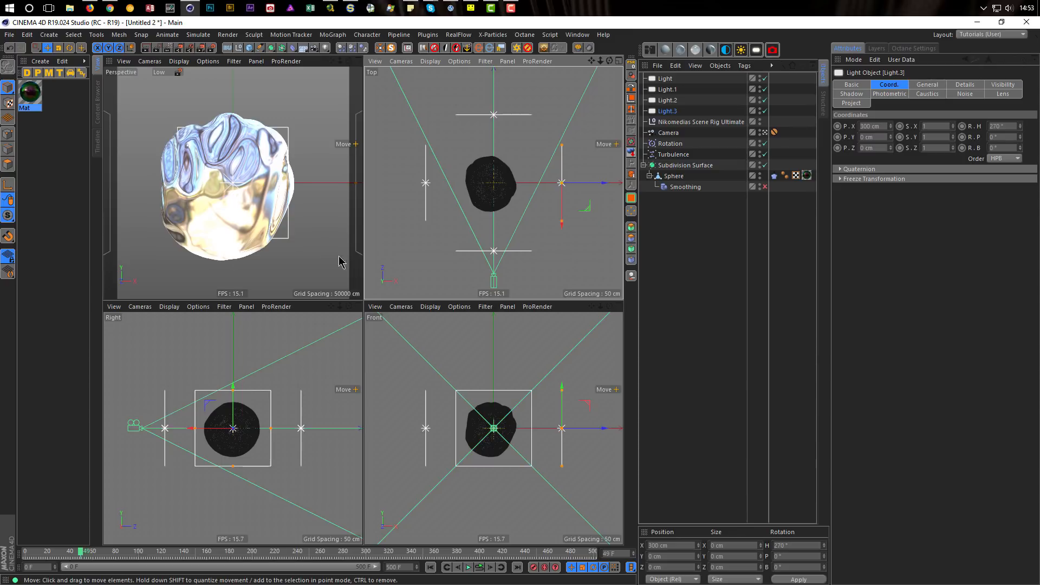
{"action": "middle_click", "coordinate": [299, 255]}
{"action": "middle_click", "coordinate": [298, 253]}
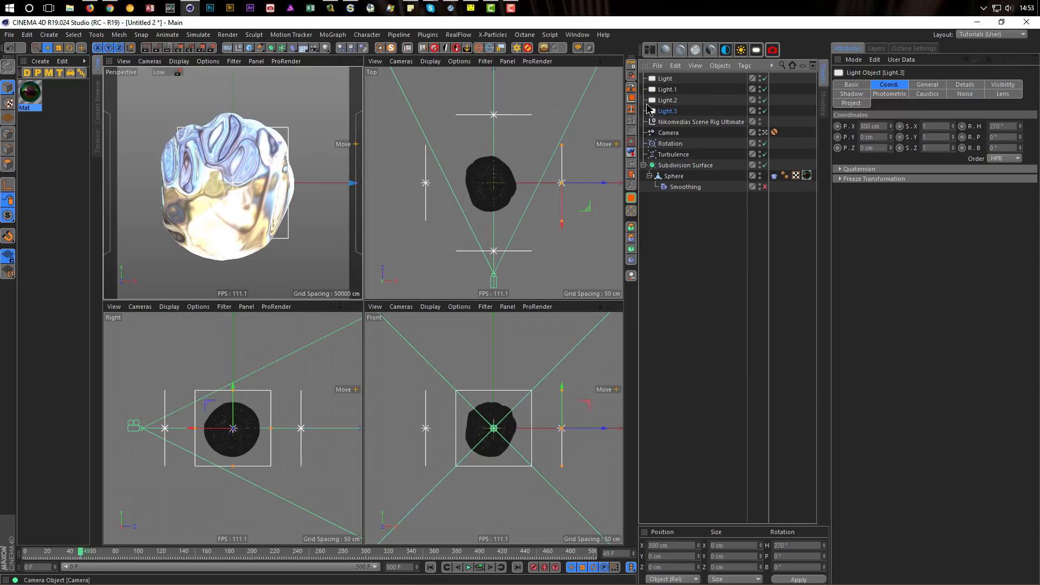
- Duplicate the area light in front of the camera and rotate the copy to a 90° pitch
{"action": "left_click", "coordinate": [665, 79]}
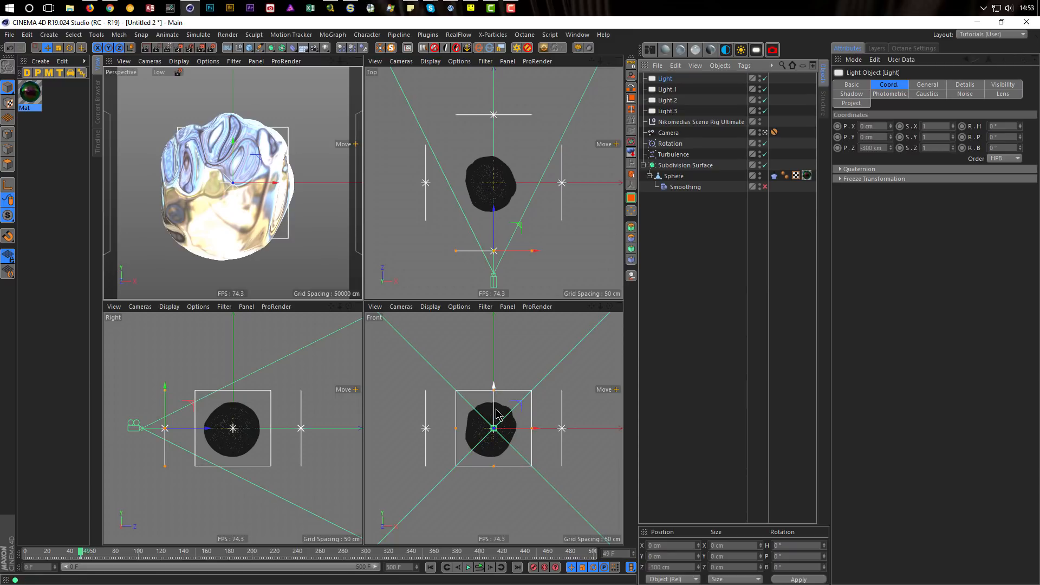
{"action": "key", "text": "r"}
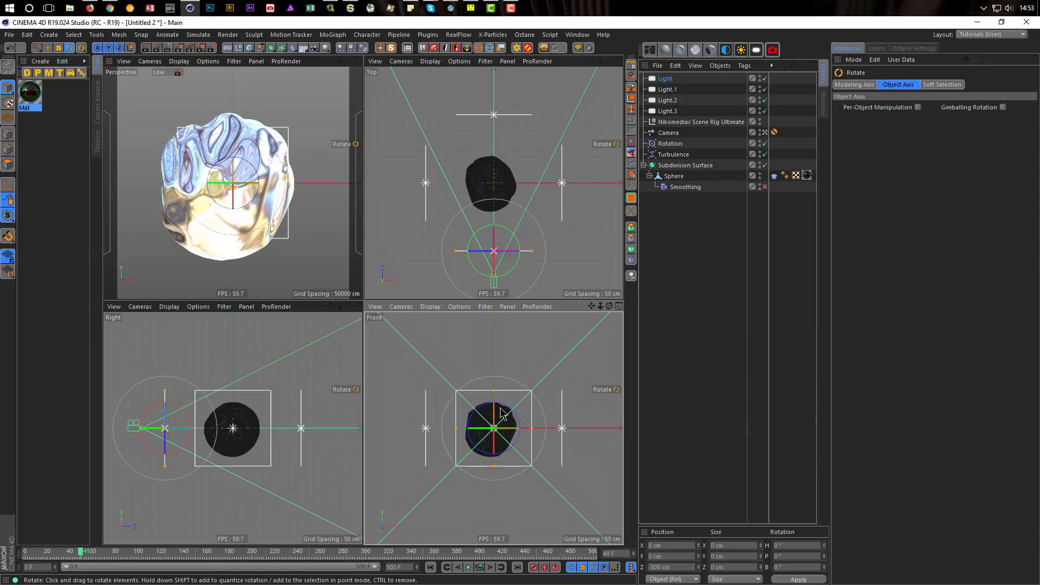
{"action": "left_click_drag", "start_coordinate": [494, 408], "coordinate": [483, 527]}
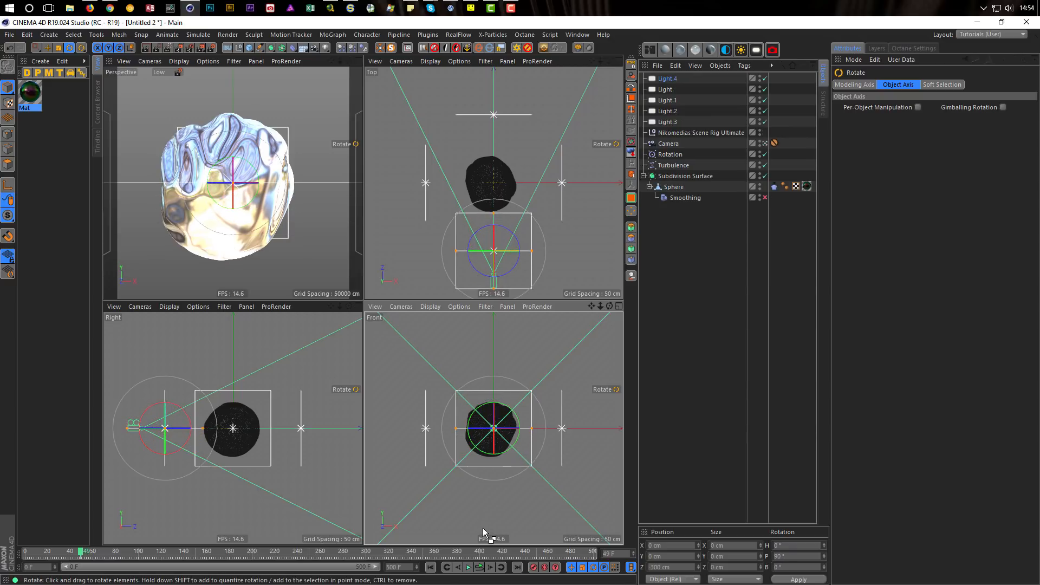
- Position the horizontal light copy directly above the sphere, at Y 300 cm and Z 0 cm
{"action": "key", "text": "e"}
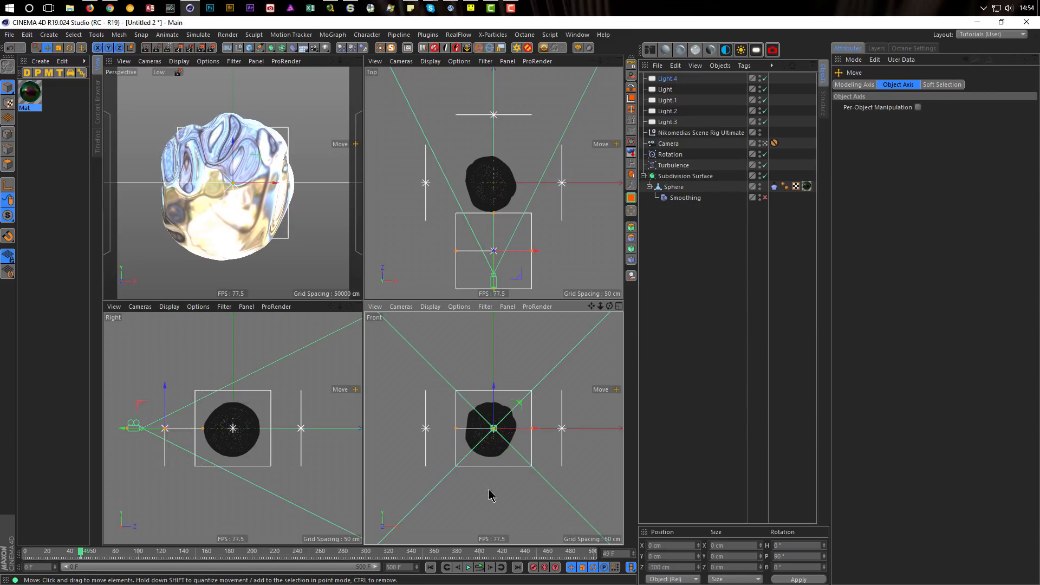
{"action": "left_click_drag", "start_coordinate": [493, 390], "coordinate": [494, 320]}
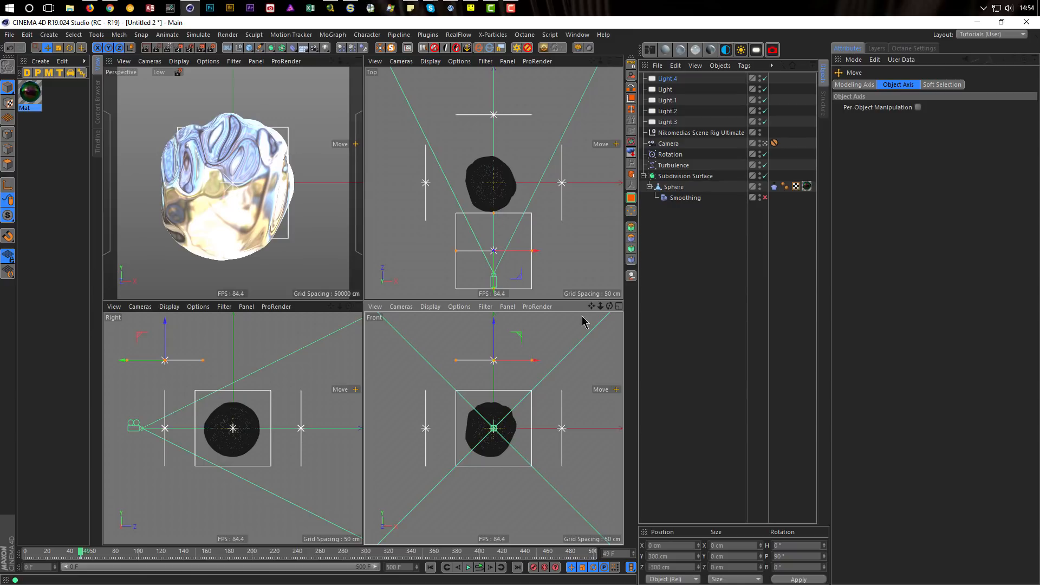
{"action": "left_click", "coordinate": [682, 567]}
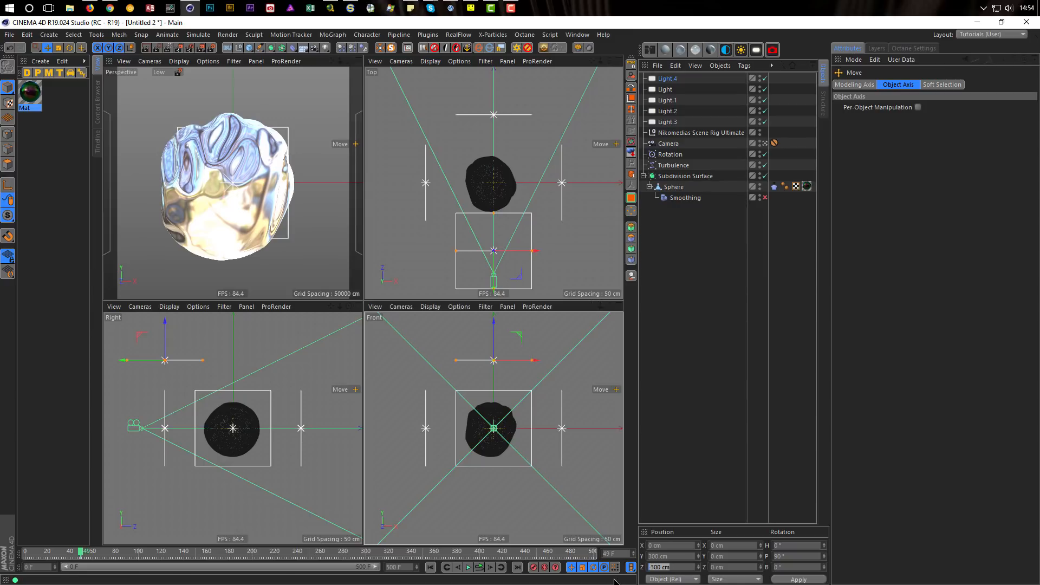
{"action": "type", "text": "0"}
{"action": "key", "text": "Return"}
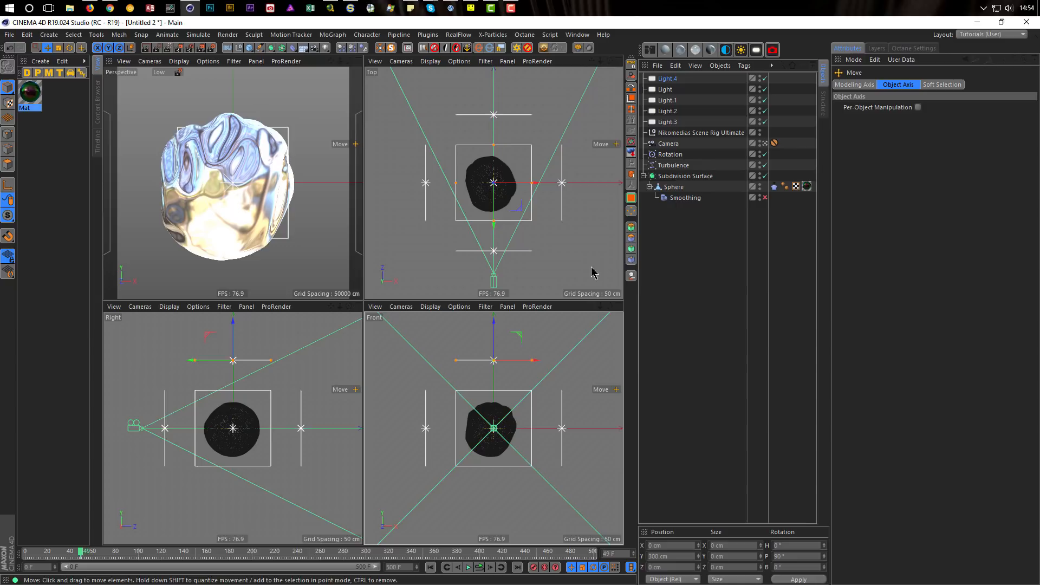
{"action": "left_click", "coordinate": [670, 82]}
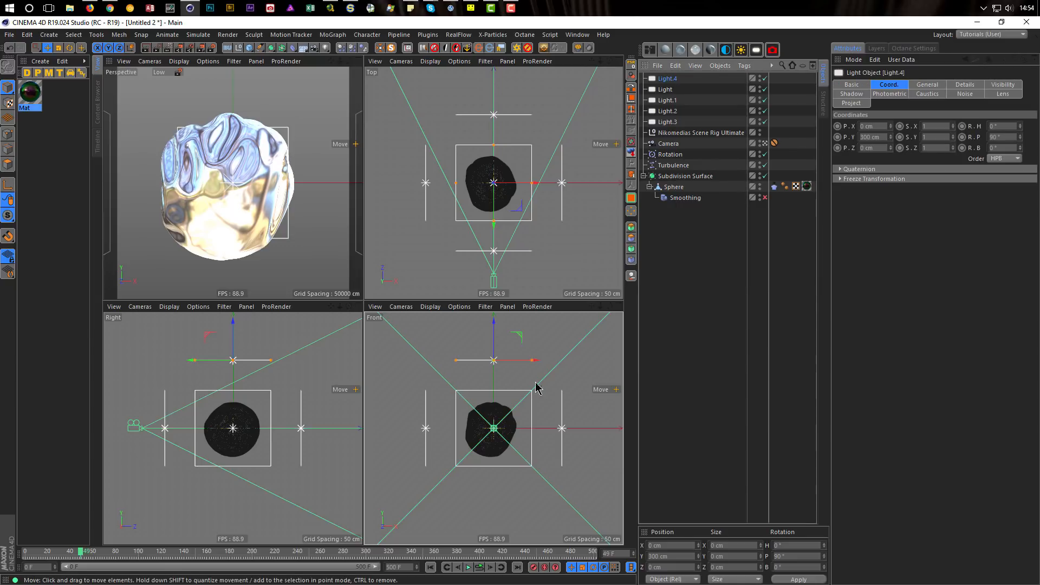
{"action": "left_click", "coordinate": [489, 373]}
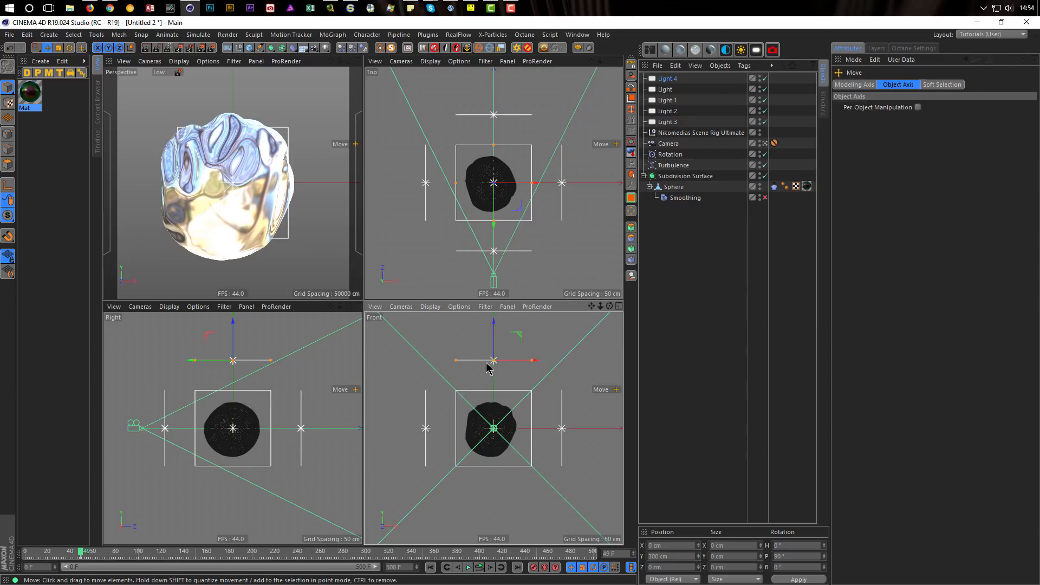
- Copy the overhead area light straight down to Y -300 cm below the sphere and start an interactive render in the maximized perspective view
{"action": "left_click_drag", "start_coordinate": [492, 320], "coordinate": [494, 462]}
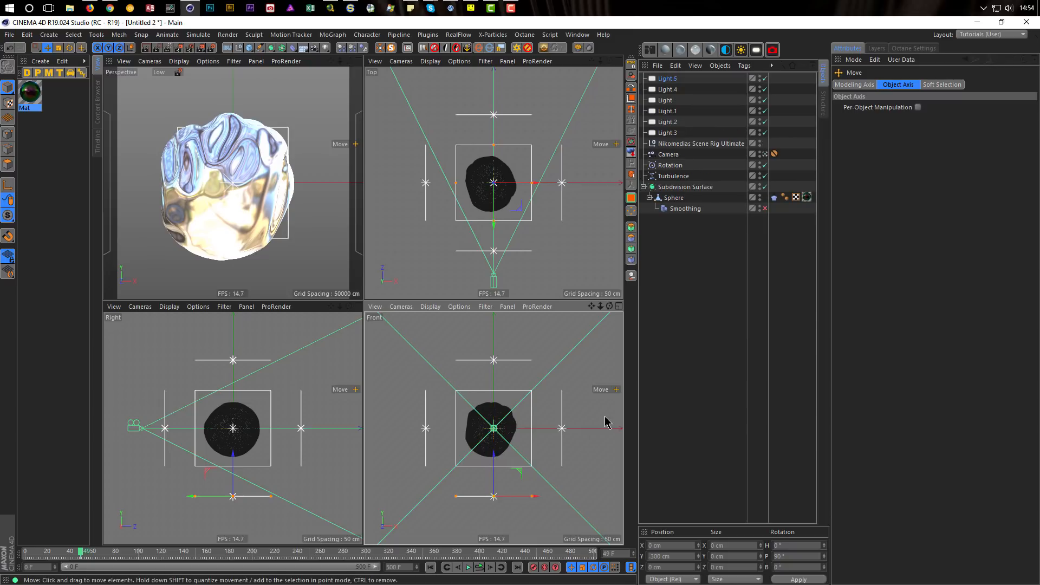
{"action": "middle_click", "coordinate": [236, 221]}
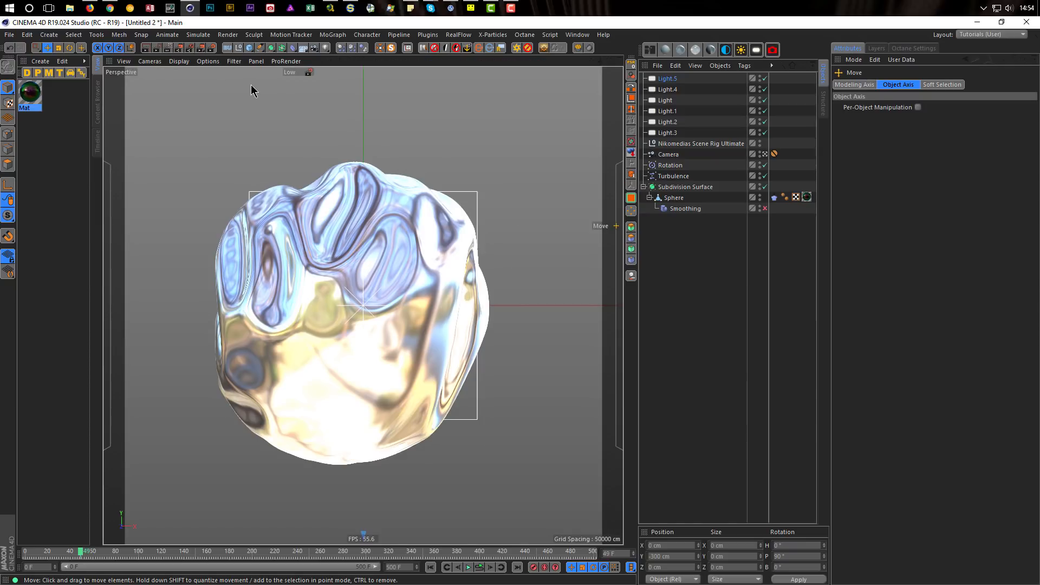
{"action": "left_click", "coordinate": [168, 52]}
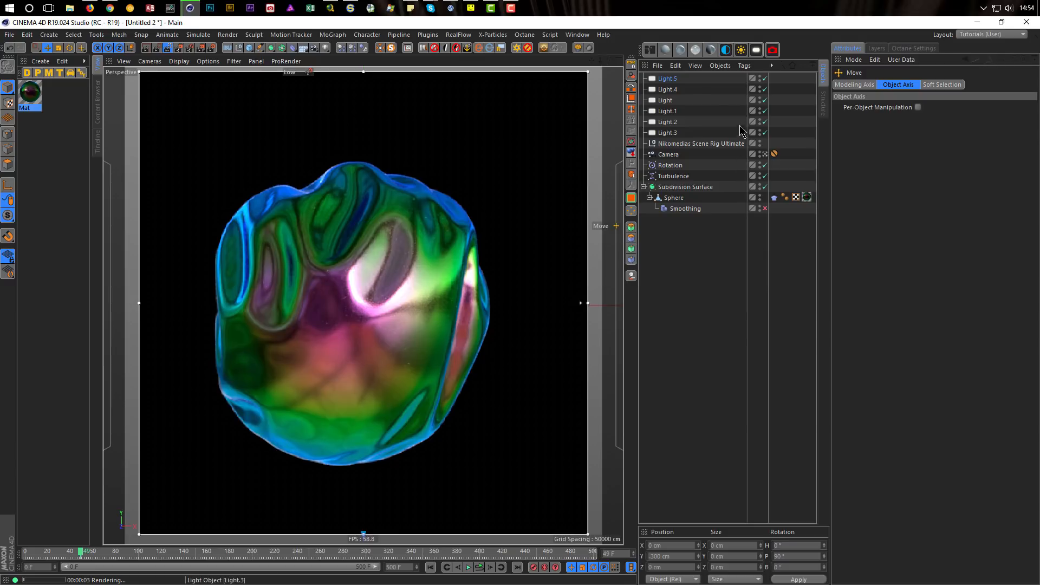
- Disable Show in Specular and enable Show in Reflection for all six area lights
{"action": "left_click", "coordinate": [667, 79]}
{"action": "left_click", "coordinate": [667, 133], "text": "shift"}
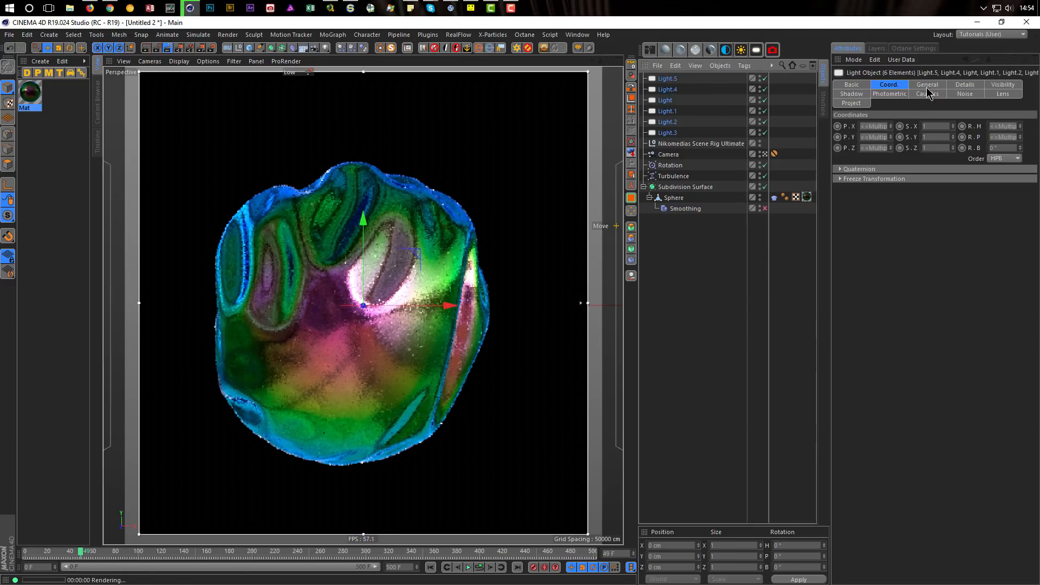
{"action": "left_click", "coordinate": [960, 87]}
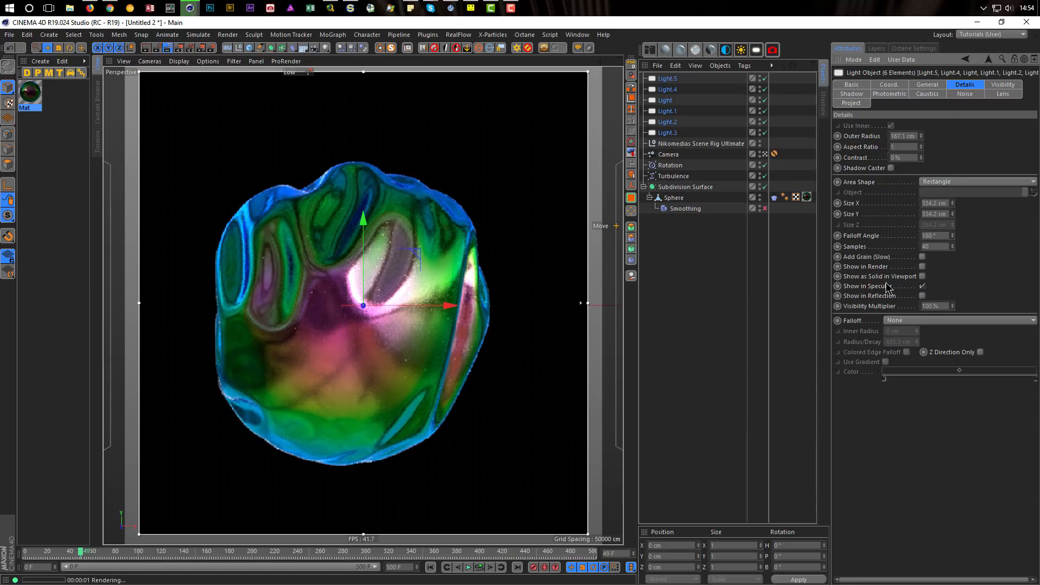
{"action": "left_click", "coordinate": [922, 286]}
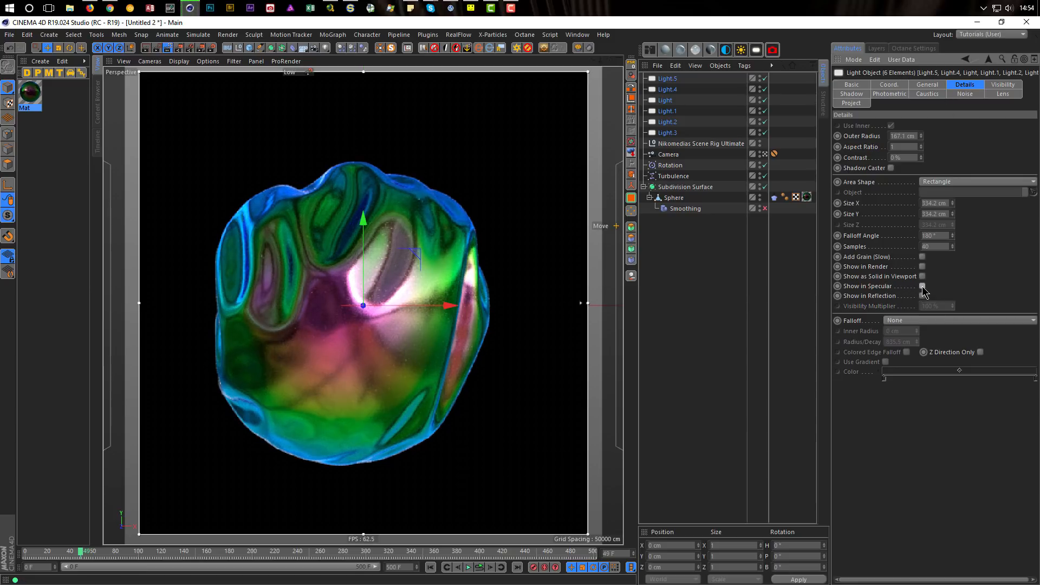
{"action": "left_click", "coordinate": [922, 296]}
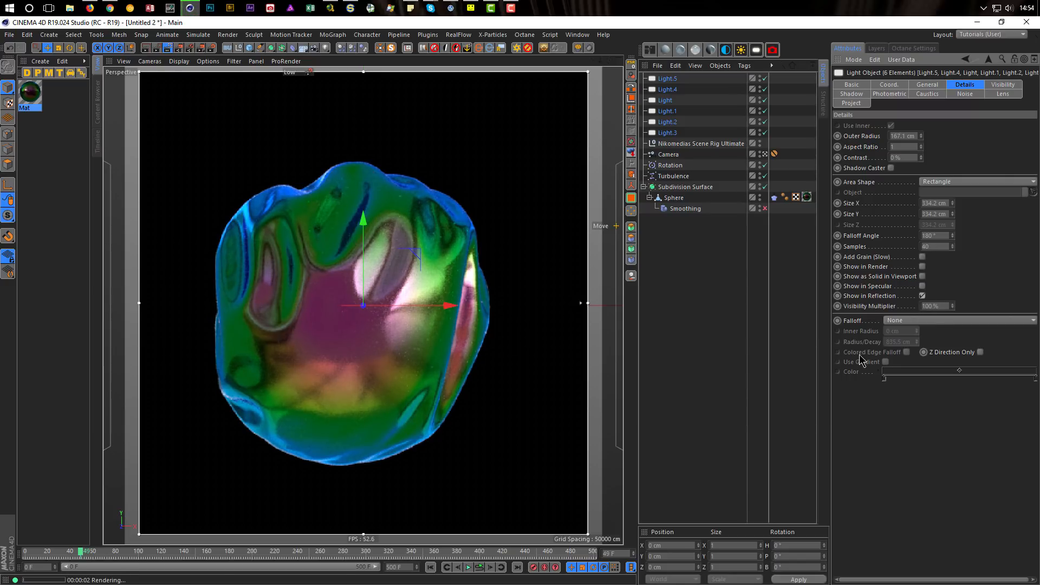
- Compare the render with Show in Reflection off and on for the six lights
{"action": "left_click", "coordinate": [922, 296]}
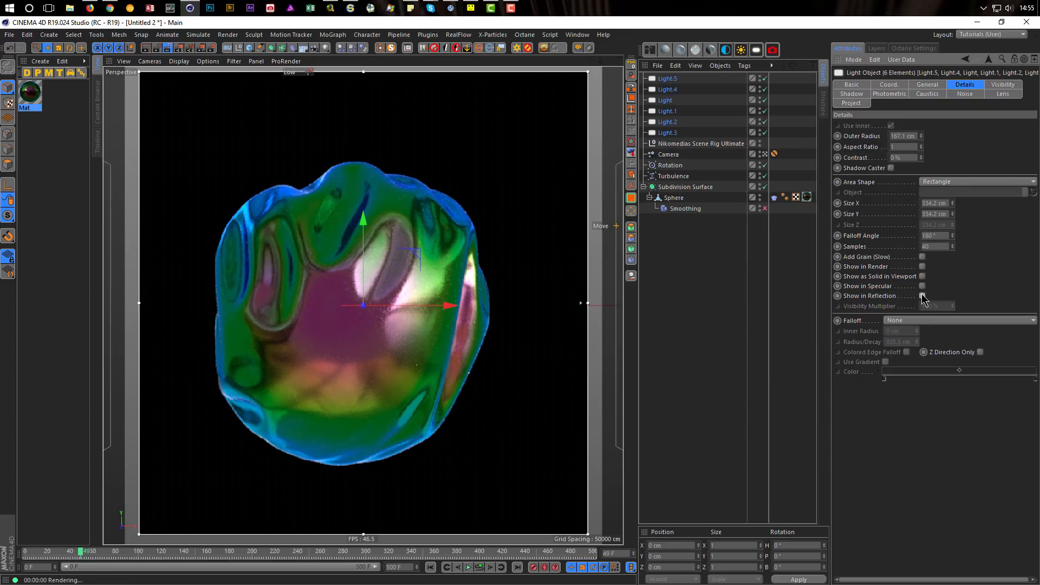
{"action": "left_click", "coordinate": [923, 297]}
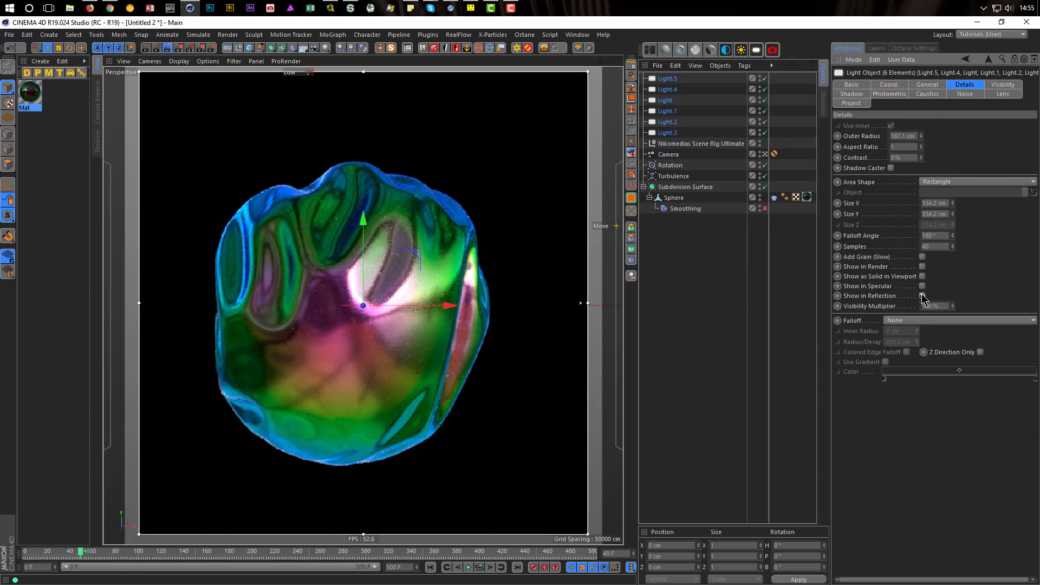
{"action": "left_click", "coordinate": [923, 296]}
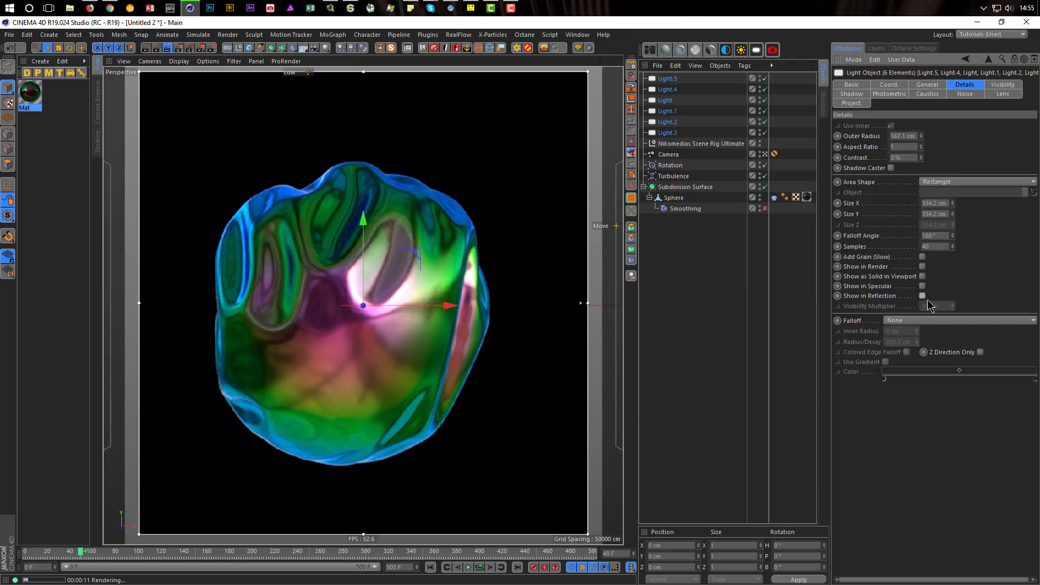
- Try an intensity of 200 % on the six lights and settle on 150 %
{"action": "left_click", "coordinate": [926, 87]}
{"action": "double_click", "coordinate": [899, 187]}
{"action": "type", "text": "200"}
{"action": "key", "text": "Return"}
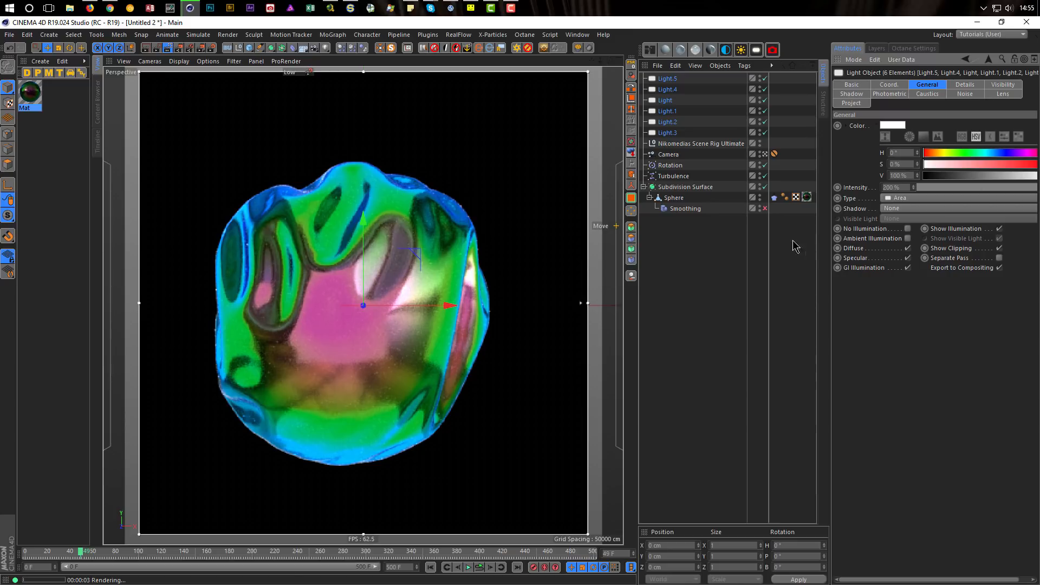
{"action": "left_click", "coordinate": [898, 188]}
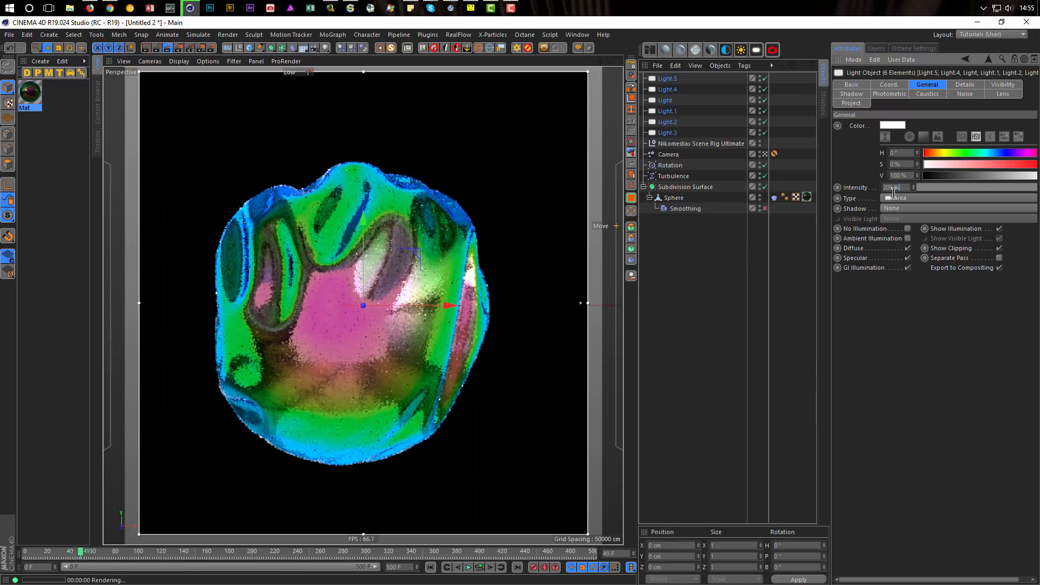
{"action": "type", "text": "150"}
{"action": "key", "text": "Return"}
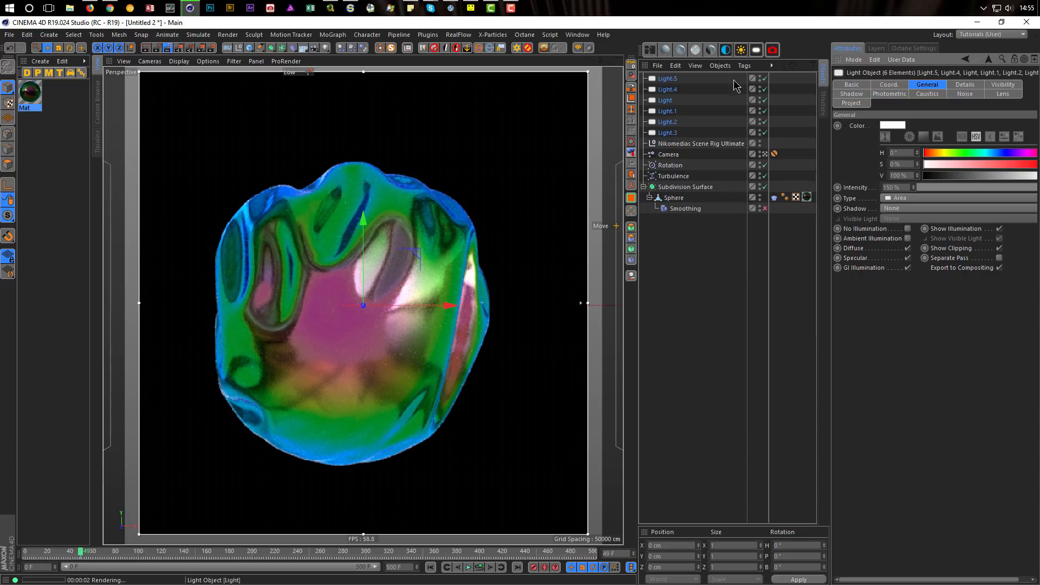
- Disable all six lights and set the Nikomedias scene rig's HDRI Reflection Brightness to 40 %
{"action": "left_click_drag", "start_coordinate": [765, 78], "coordinate": [770, 118]}
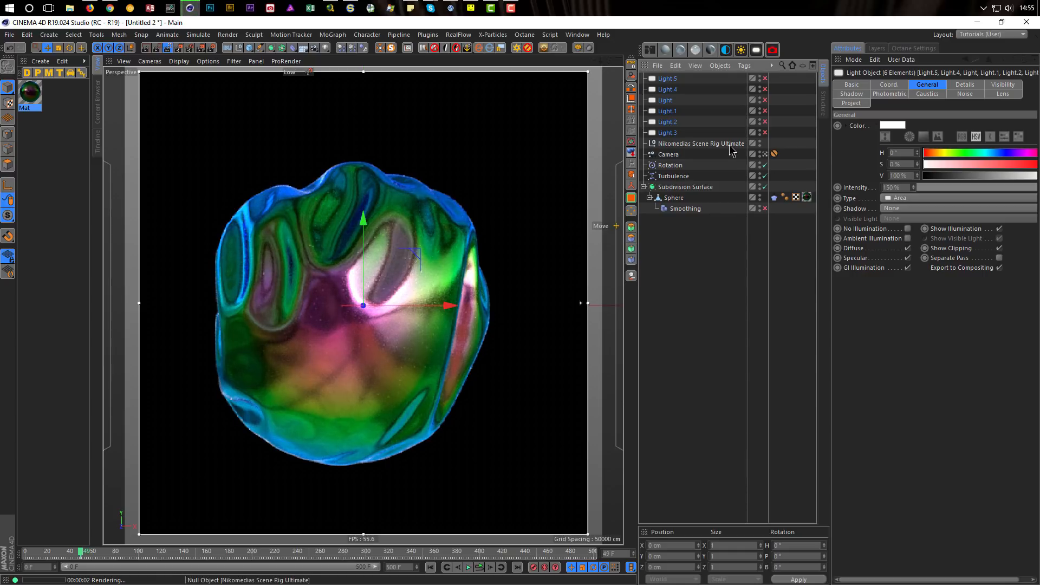
{"action": "left_click", "coordinate": [698, 144]}
{"action": "left_click", "coordinate": [926, 296]}
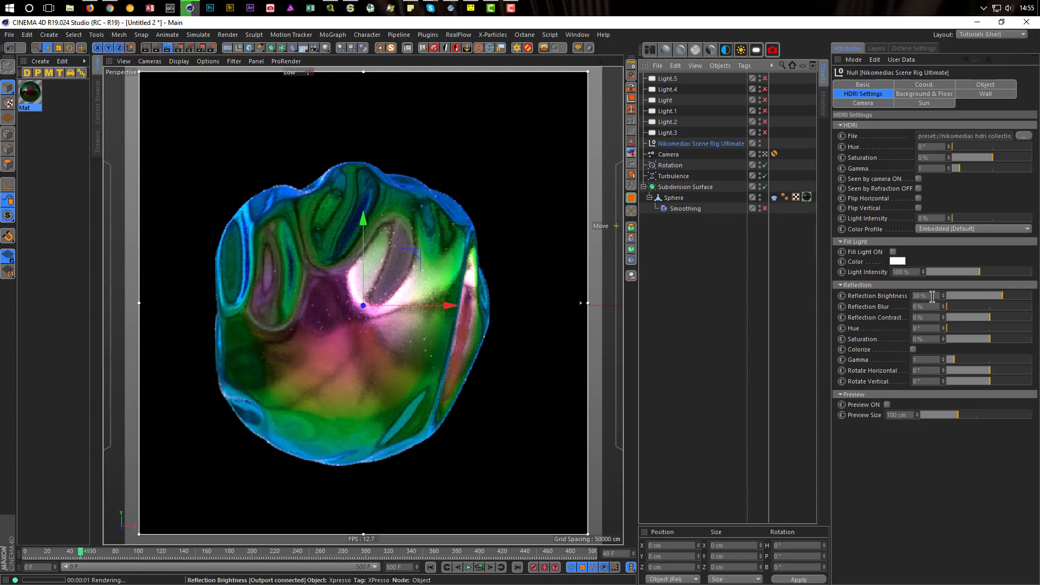
{"action": "type", "text": "40"}
{"action": "key", "text": "Return"}
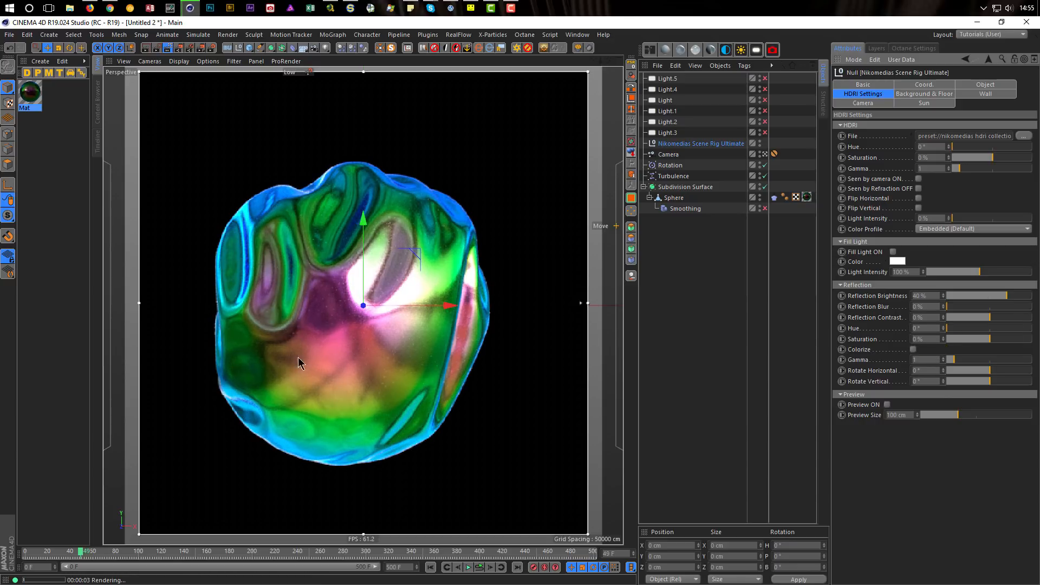
- Try a Reflection Blur of 10 % on the scene rig and reset it to 0 %
{"action": "left_click_drag", "start_coordinate": [930, 307], "coordinate": [895, 321]}
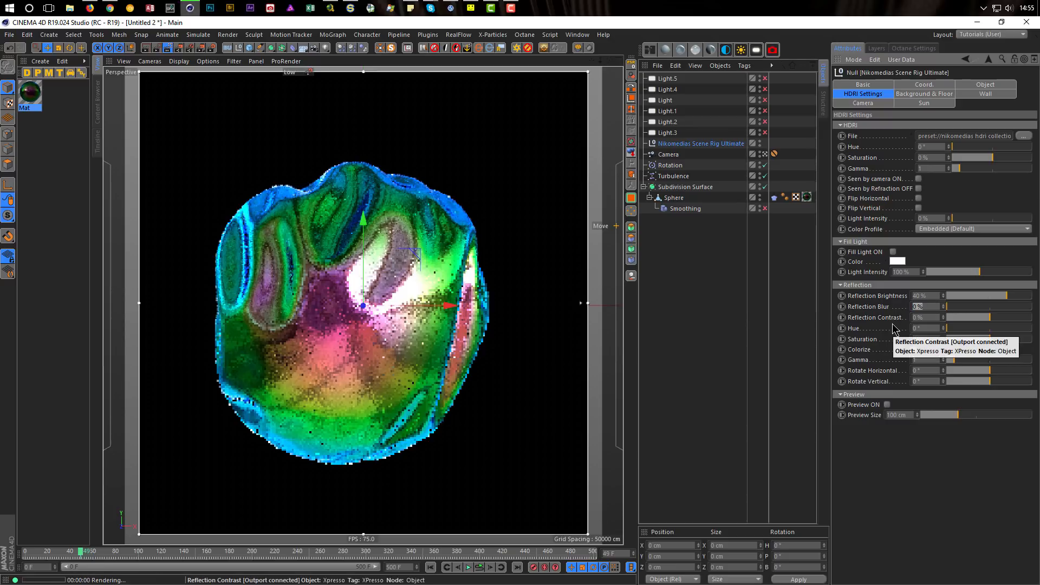
{"action": "type", "text": "10"}
{"action": "key", "text": "Return"}
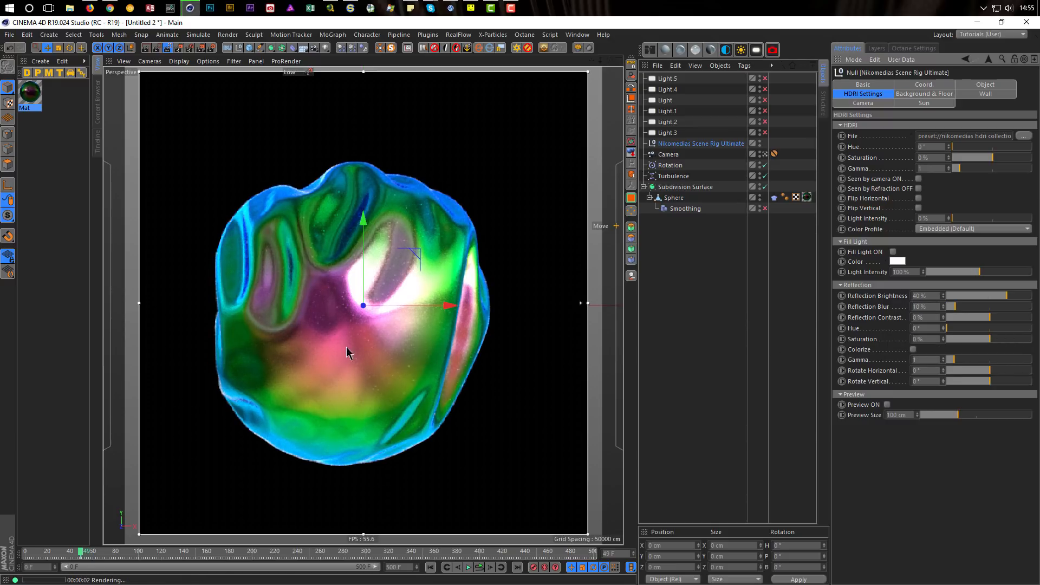
{"action": "type", "text": "0"}
{"action": "key", "text": "Return"}
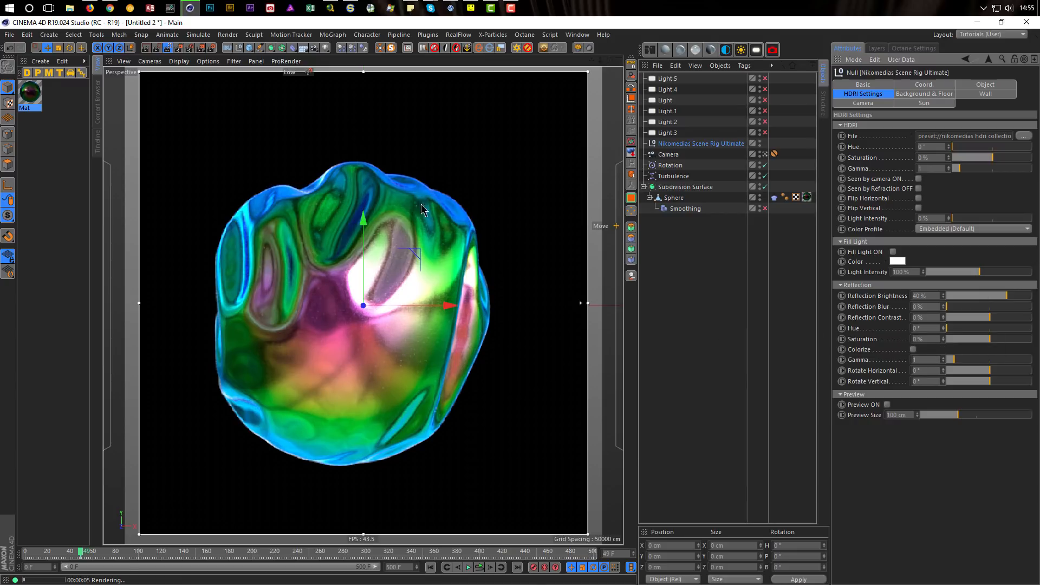
- Open the Thin Film shader in Mat's reflectance layer and set its thickness to 600 nm
{"action": "double_click", "coordinate": [30, 92]}
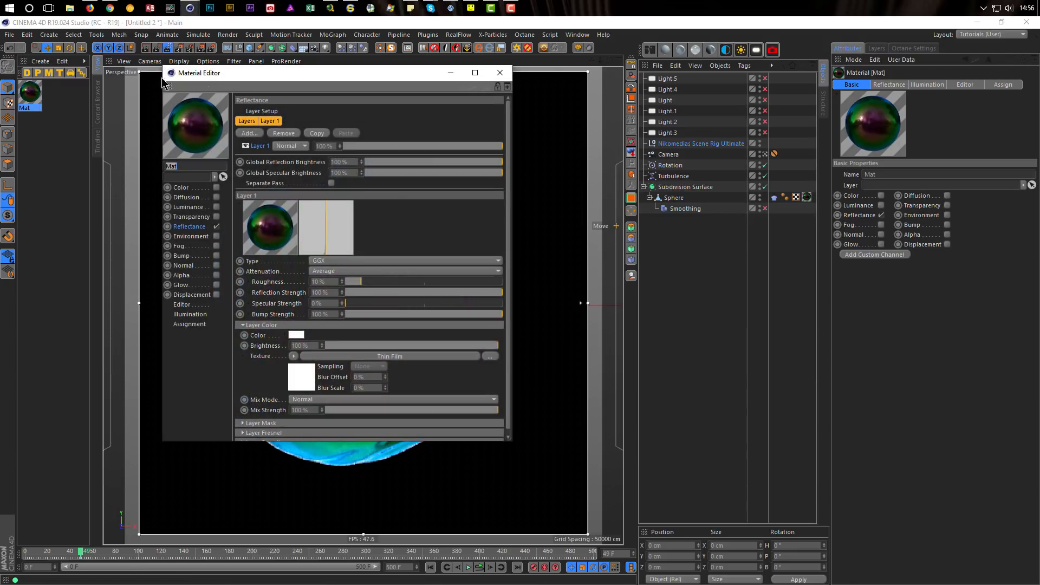
{"action": "left_click_drag", "start_coordinate": [287, 72], "coordinate": [774, 146]}
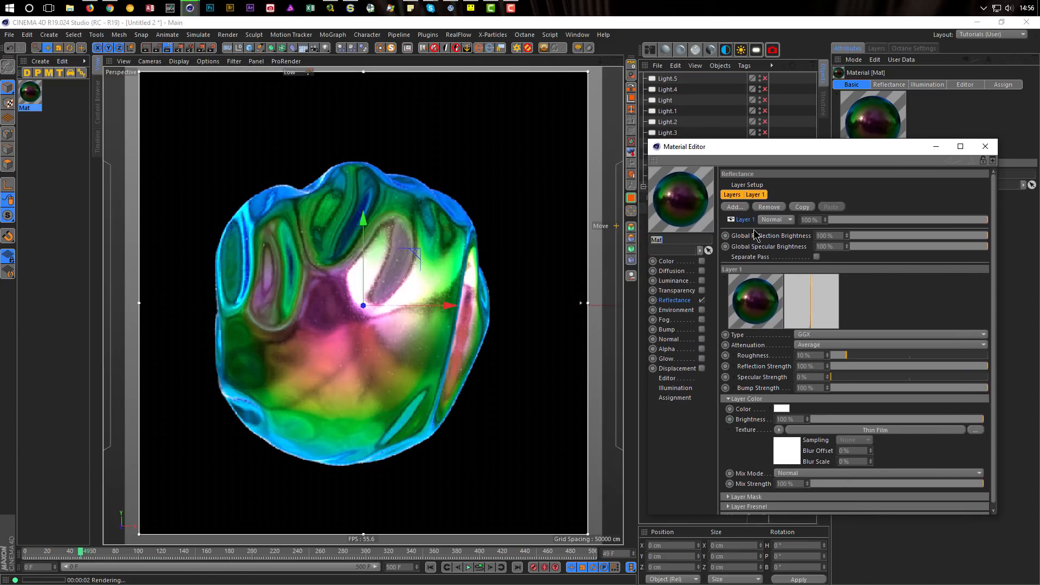
{"action": "left_click", "coordinate": [791, 454]}
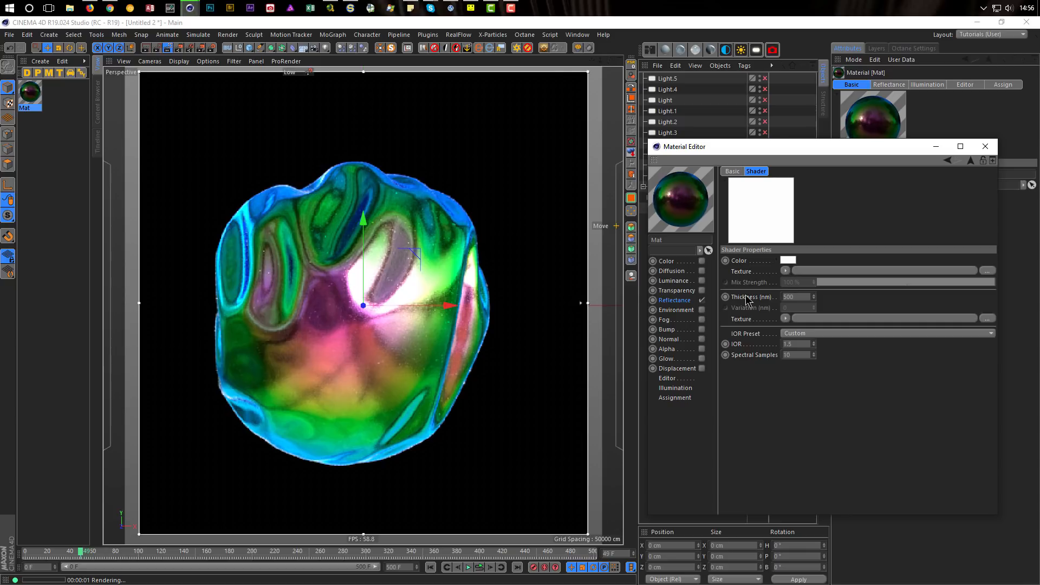
{"action": "left_click", "coordinate": [797, 295]}
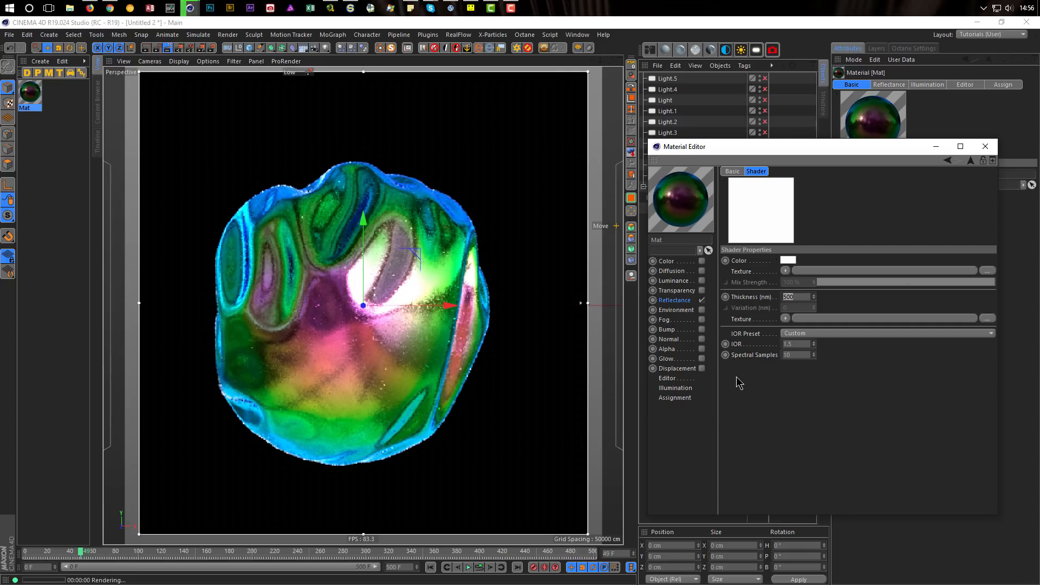
{"action": "type", "text": "600"}
{"action": "key", "text": "Return"}
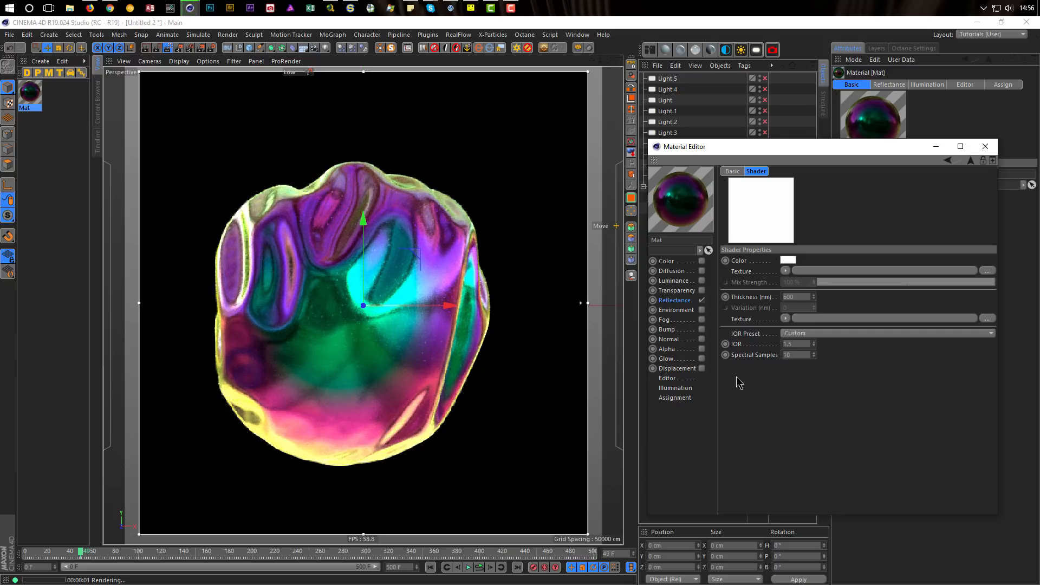
- Try Thin Film thicknesses of 700 nm and 300 nm, and return to 600 nm
{"action": "type", "text": "700"}
{"action": "key", "text": "Return"}
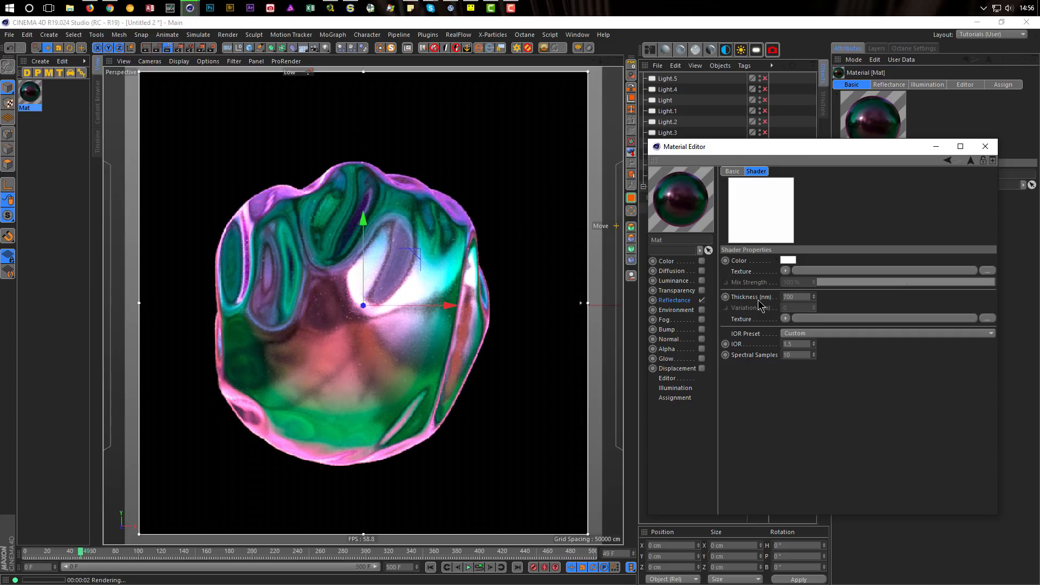
{"action": "double_click", "coordinate": [802, 295]}
{"action": "type", "text": "300"}
{"action": "key", "text": "Return"}
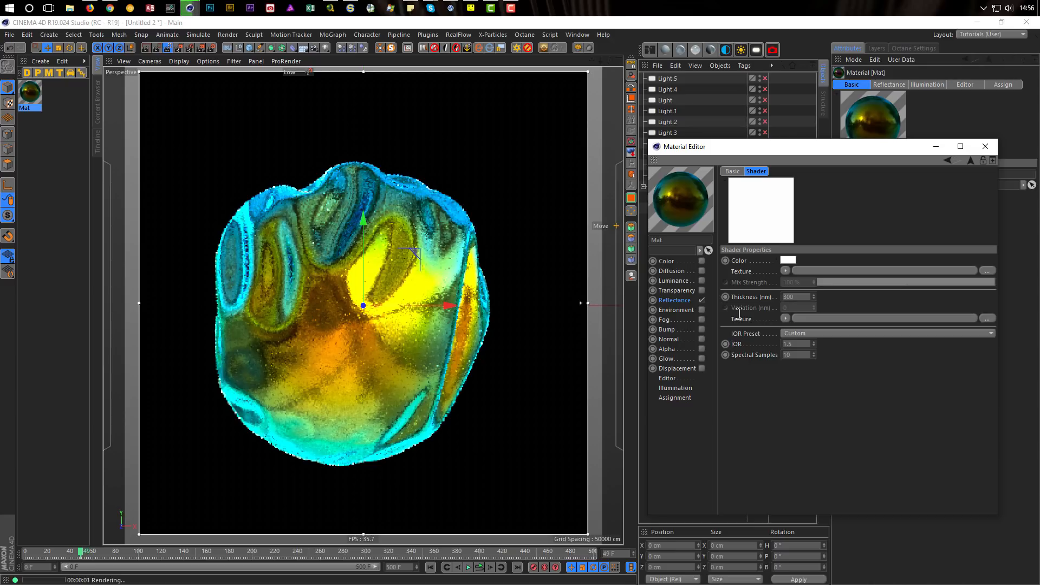
{"action": "double_click", "coordinate": [801, 297]}
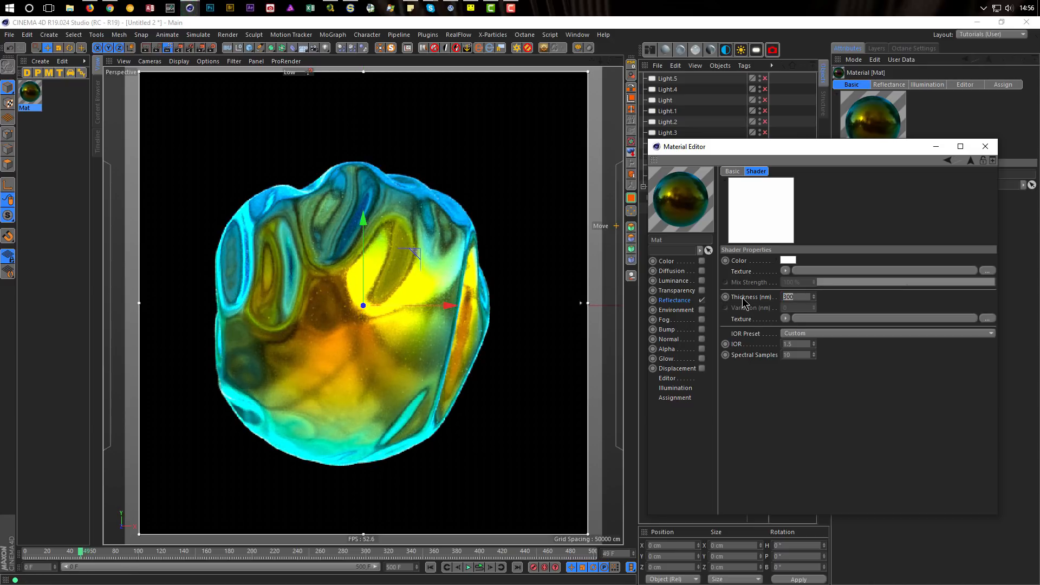
{"action": "type", "text": "600"}
{"action": "key", "text": "Return"}
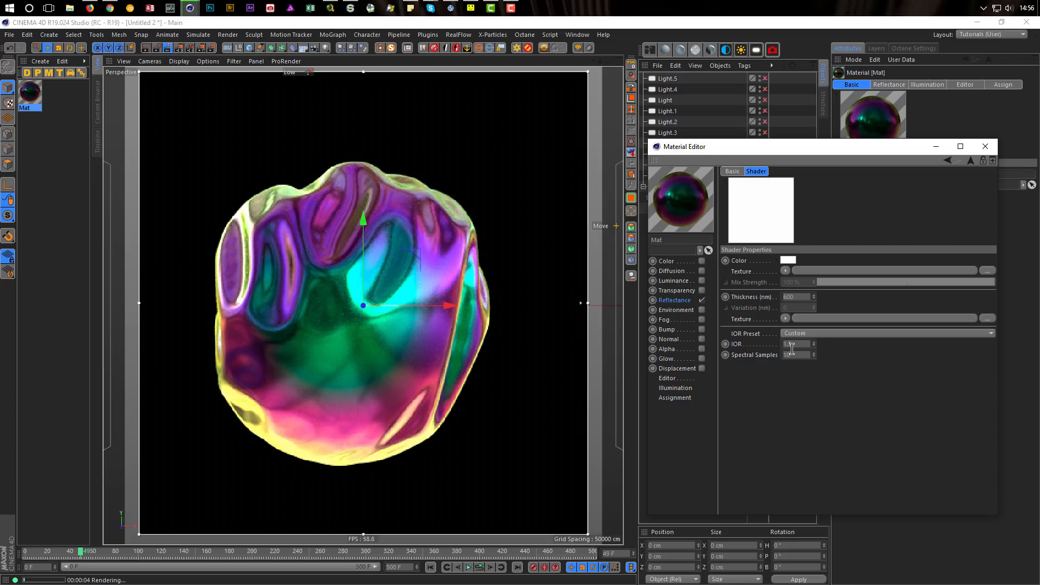
- Try an IOR of 1.4 on the Thin Film shader and restore it to 1.5
{"action": "type", "text": "1,4"}
{"action": "key", "text": "Return"}
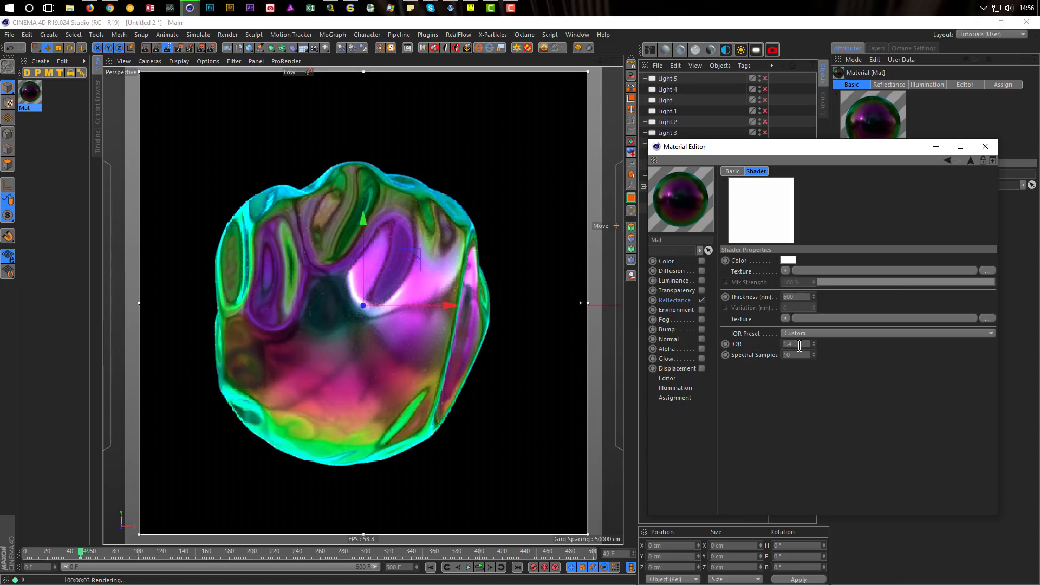
{"action": "left_click", "coordinate": [792, 344]}
{"action": "type", "text": "1.5"}
{"action": "key", "text": "Return"}
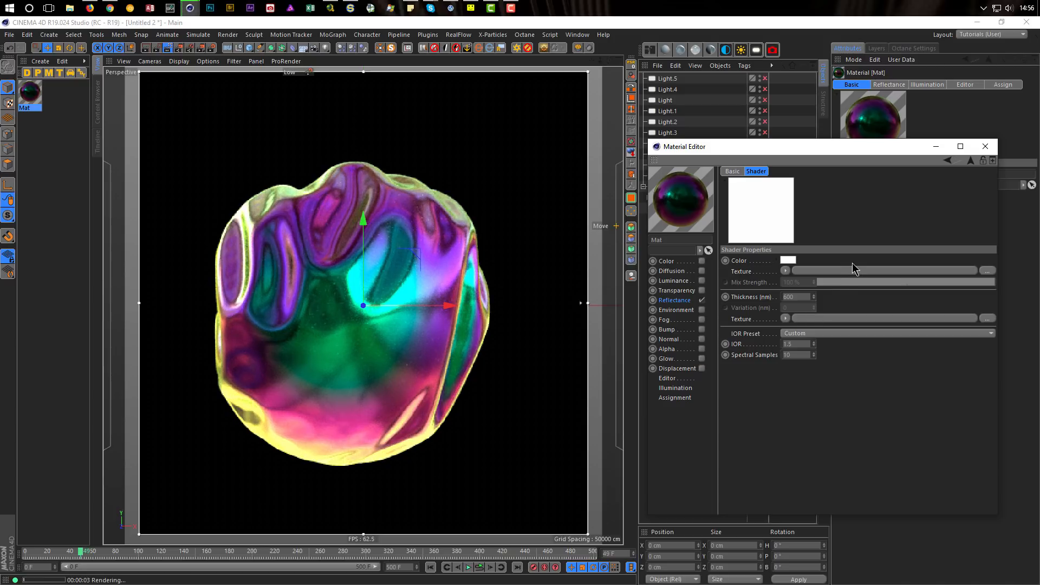
- Switch to Chrome to examine the iridescent sphere reference post, and return to Cinema 4D
{"action": "left_click", "coordinate": [110, 8]}
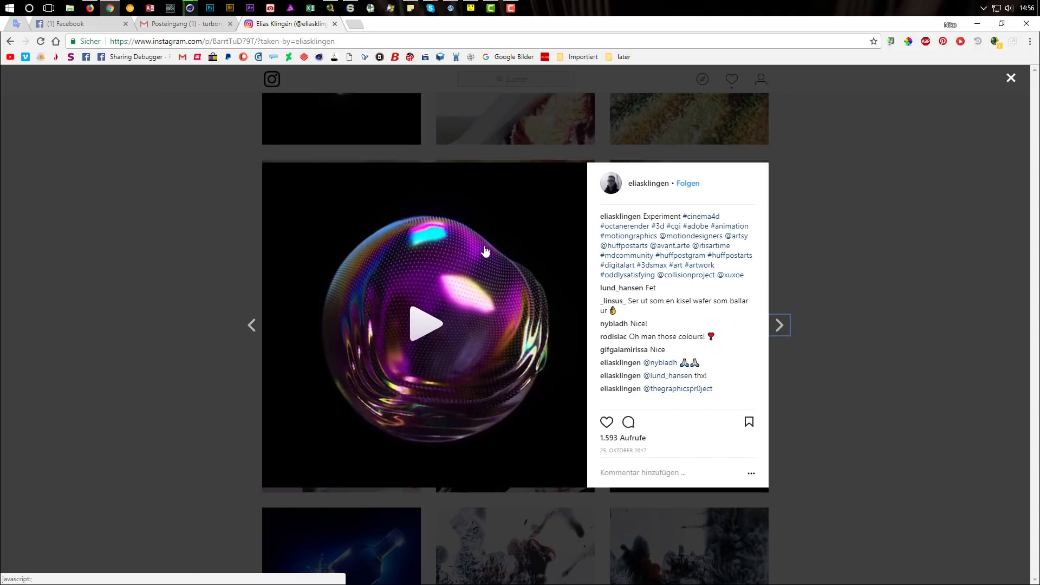
{"action": "left_click", "coordinate": [977, 24]}
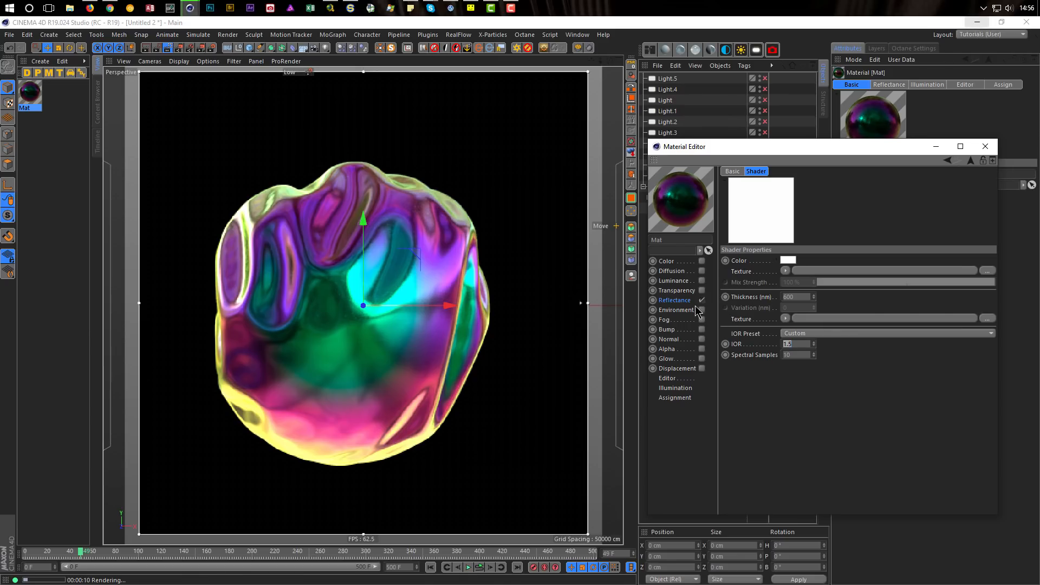
- Load a Tiles shader into the roughness texture of Layer 1 in Mat's reflectance channel
{"action": "left_click", "coordinate": [682, 304]}
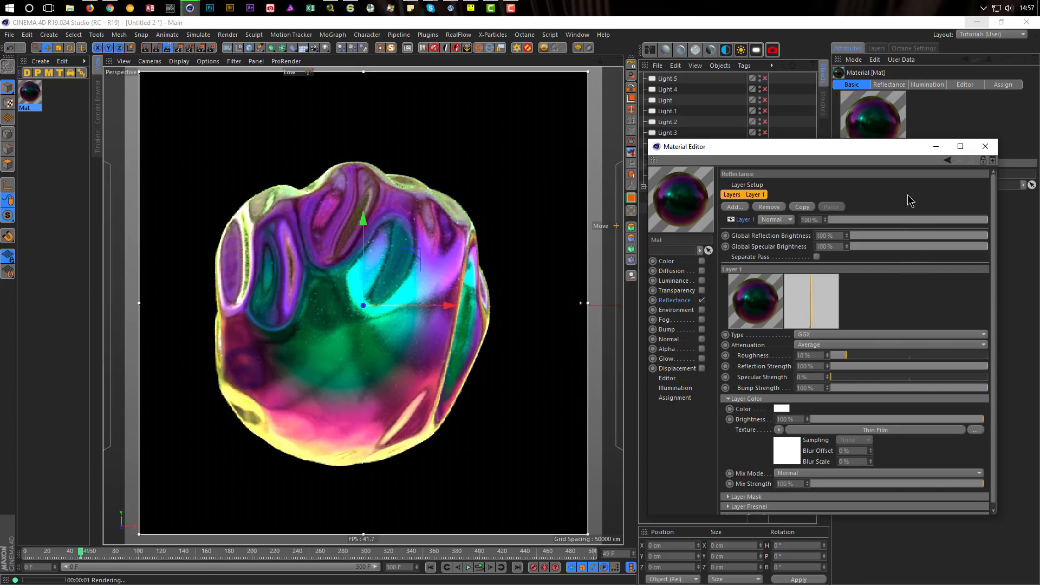
{"action": "left_click", "coordinate": [763, 400]}
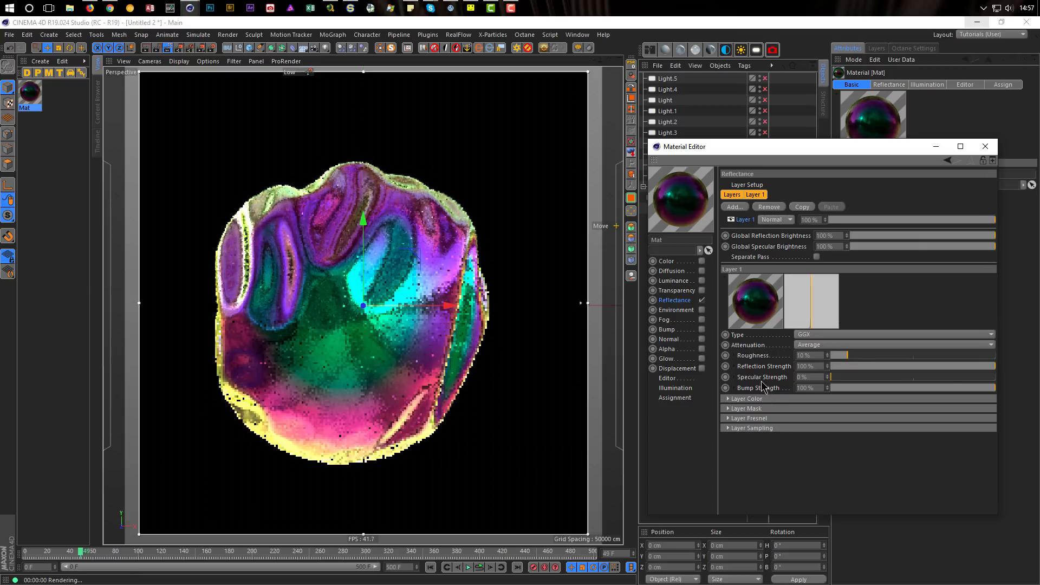
{"action": "left_click", "coordinate": [734, 356]}
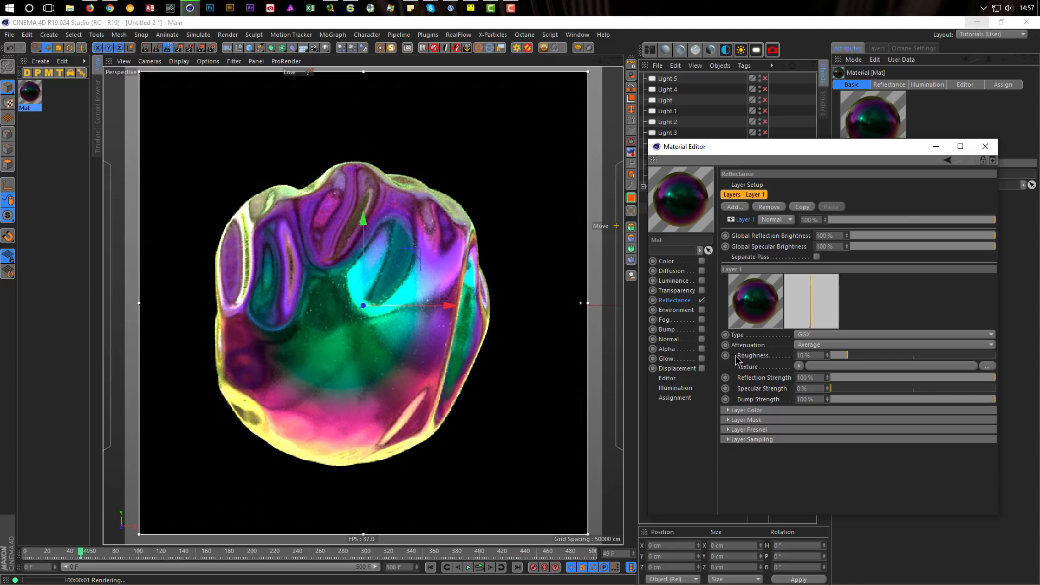
{"action": "left_click", "coordinate": [799, 367]}
{"action": "mouse_move", "coordinate": [846, 307]}
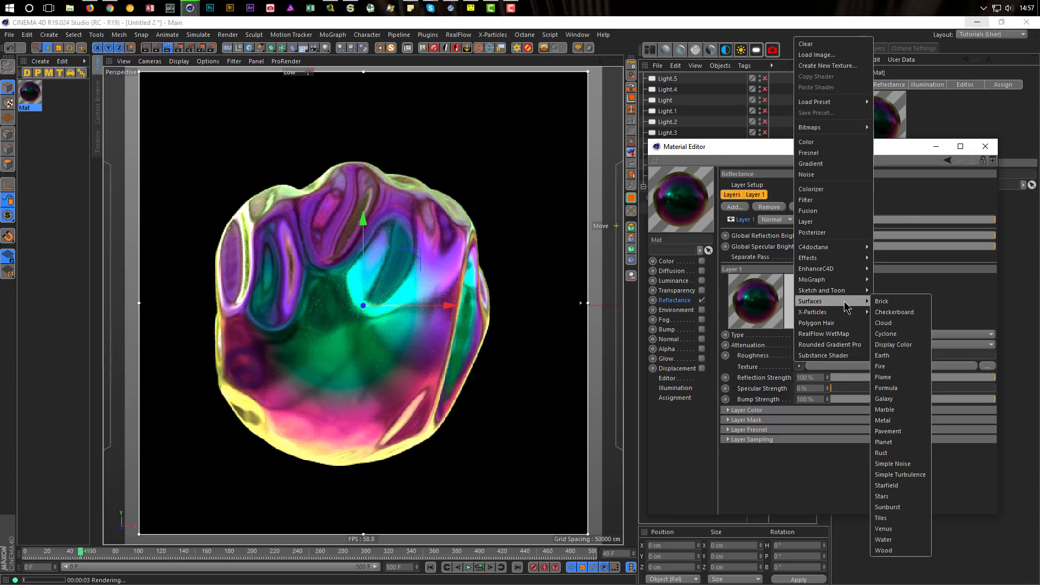
{"action": "left_click", "coordinate": [905, 519]}
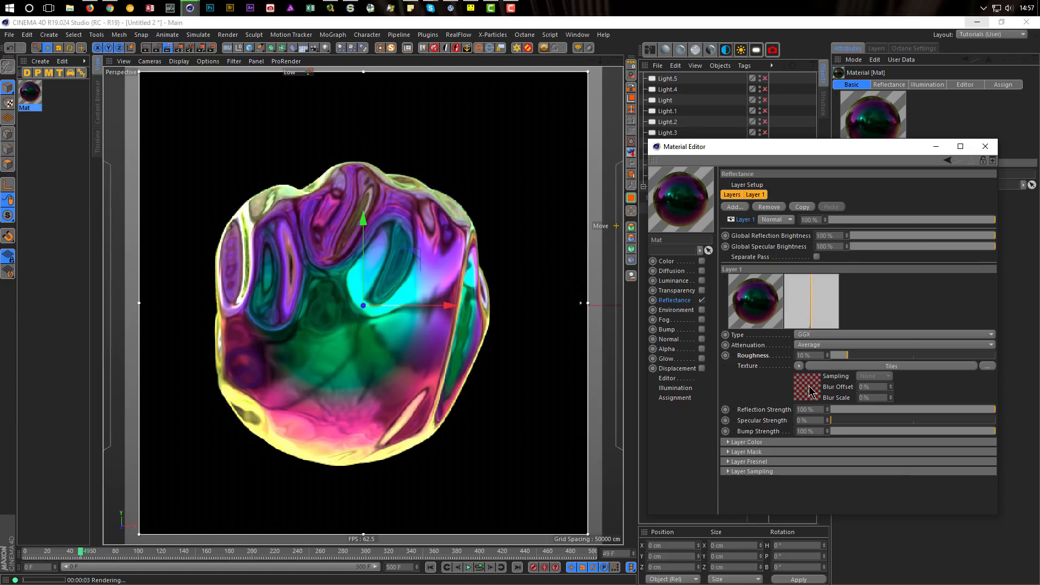
- Open the Tiles shader and set its pattern to Circles 1
{"action": "left_click", "coordinate": [807, 388]}
{"action": "left_click", "coordinate": [804, 302]}
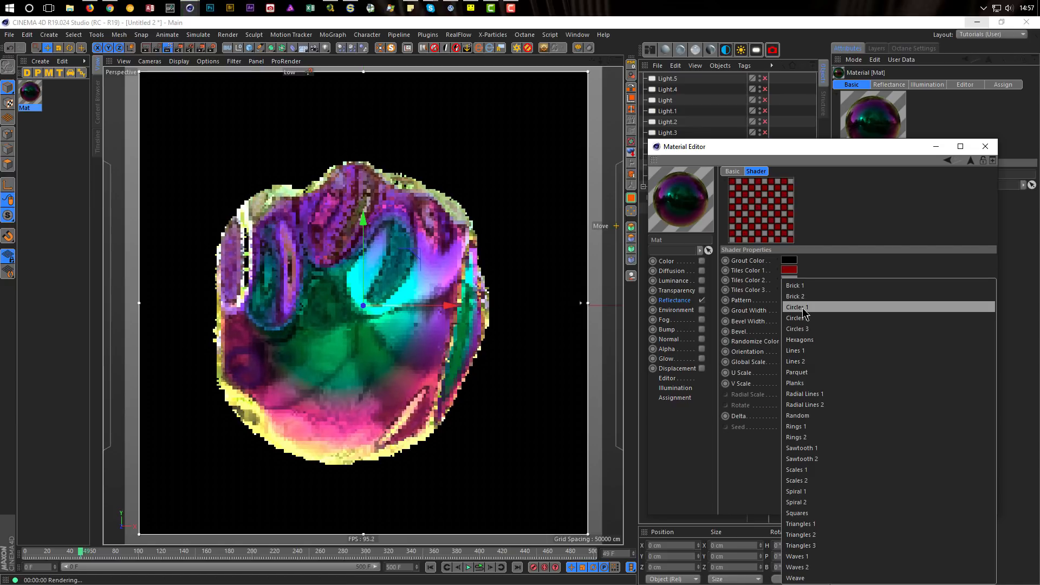
{"action": "left_click", "coordinate": [803, 312]}
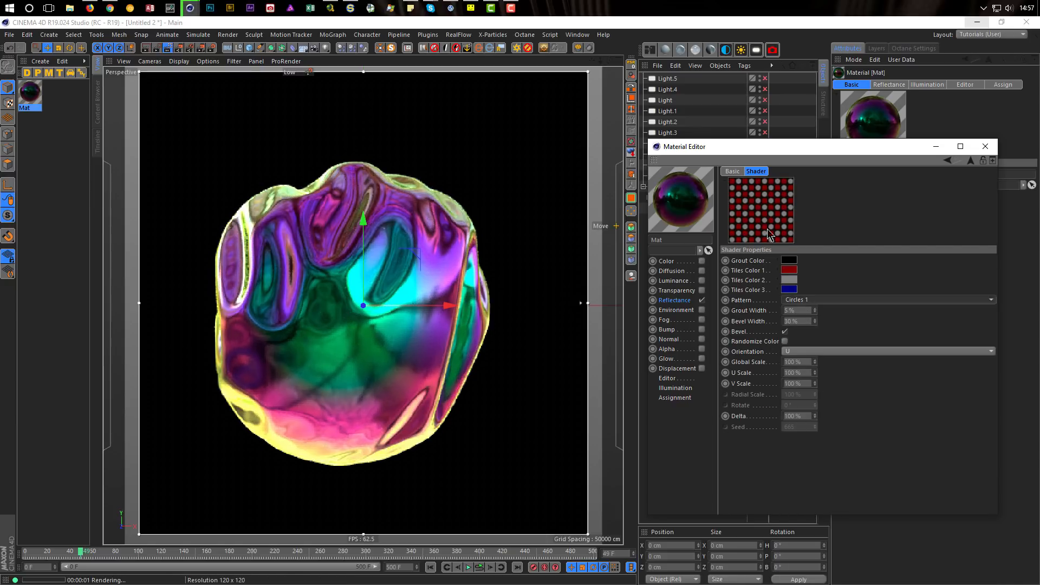
- Make tile colors 1 and 3 white and tile color 2 black, and raise the reflectance layer's roughness to 100%
{"action": "left_click", "coordinate": [792, 280]}
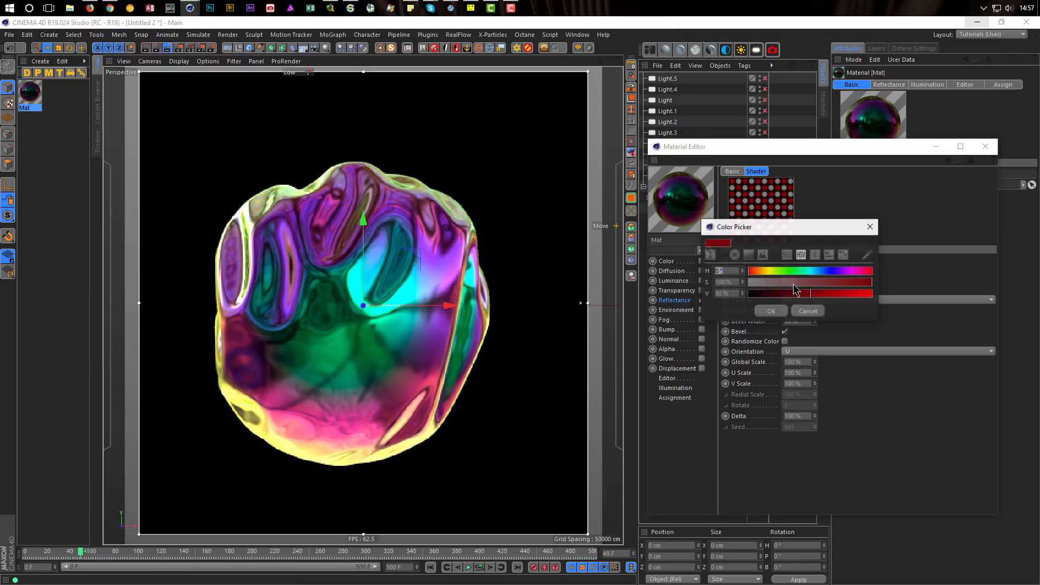
{"action": "left_click_drag", "start_coordinate": [775, 295], "coordinate": [907, 303]}
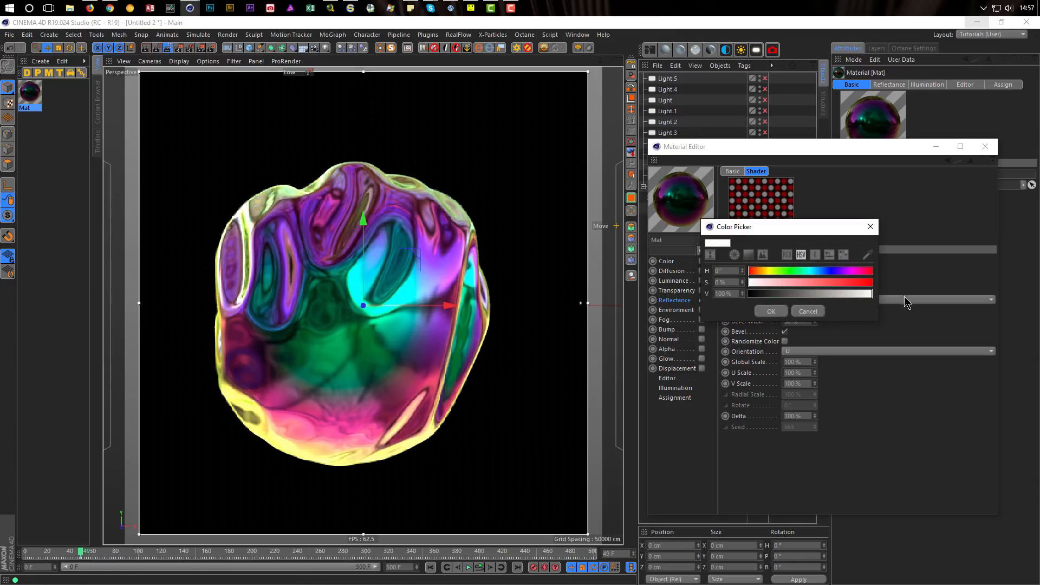
{"action": "left_click", "coordinate": [772, 314]}
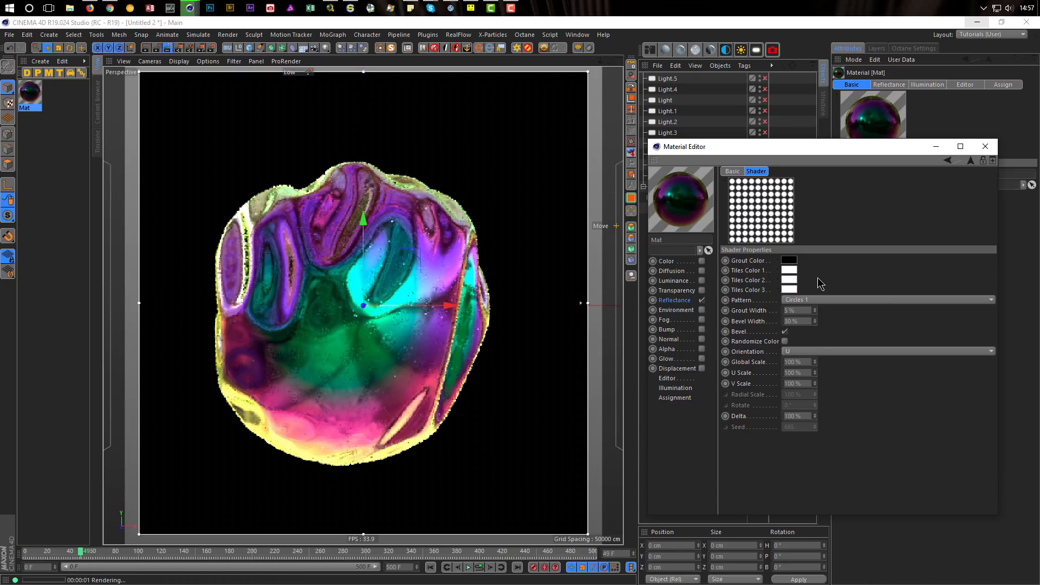
{"action": "left_click_drag", "start_coordinate": [789, 281], "coordinate": [789, 281]}
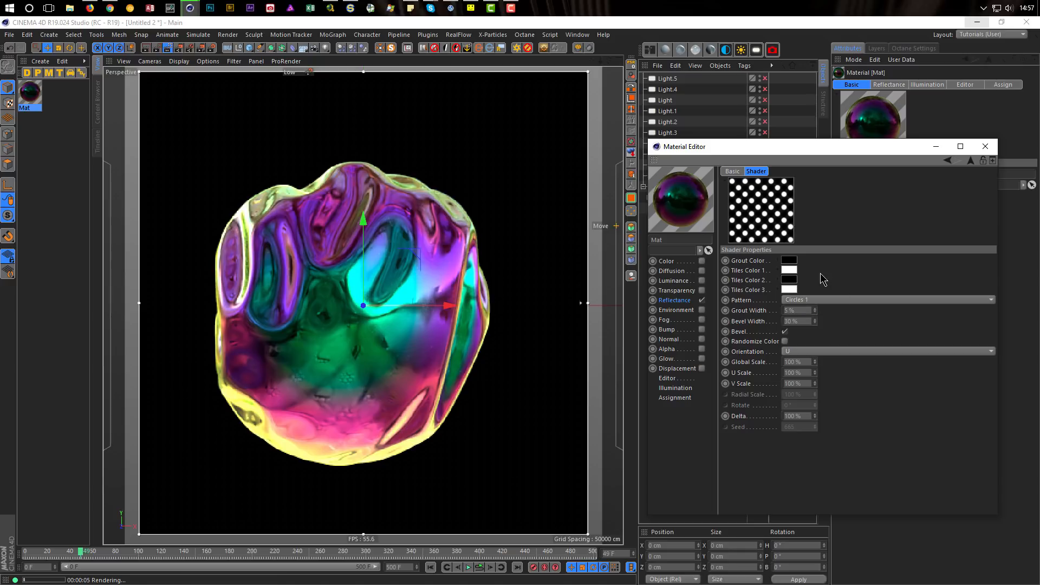
{"action": "left_click", "coordinate": [971, 161]}
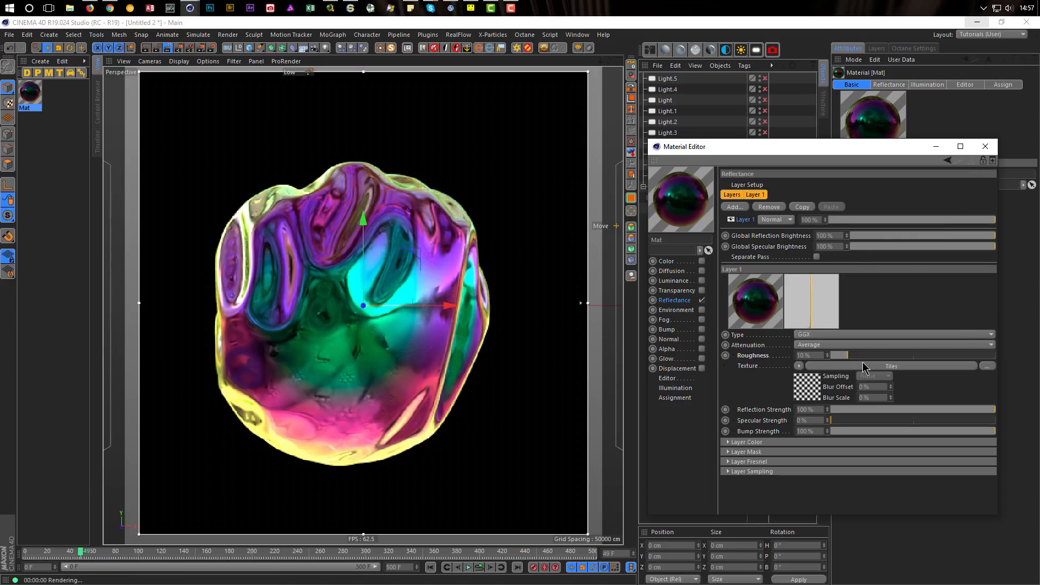
{"action": "left_click_drag", "start_coordinate": [852, 356], "coordinate": [1000, 357]}
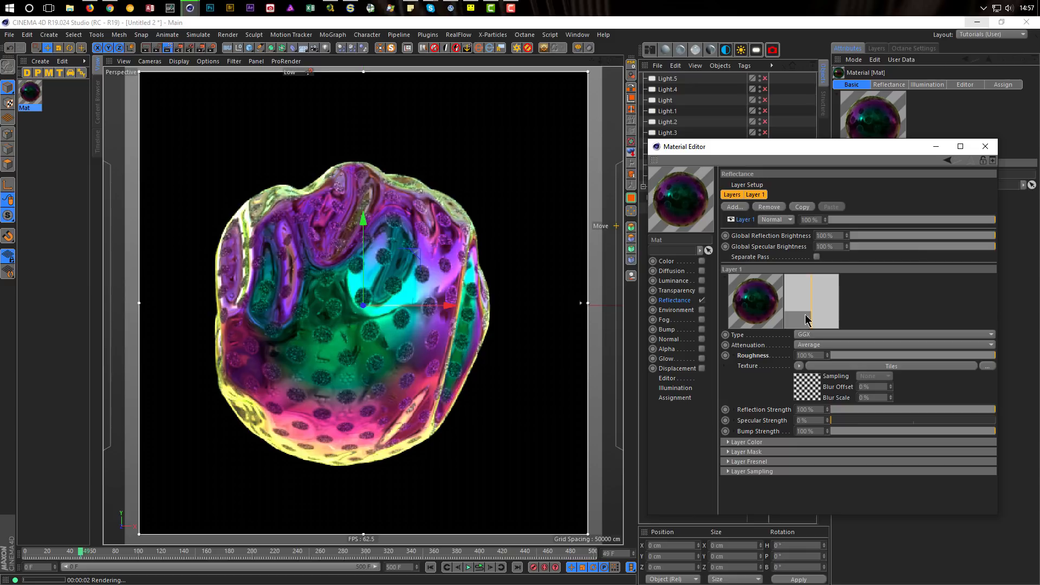
- Set the Tiles shader's grout width and bevel width to 1% and its global scale to 10%
{"action": "left_click", "coordinate": [803, 402]}
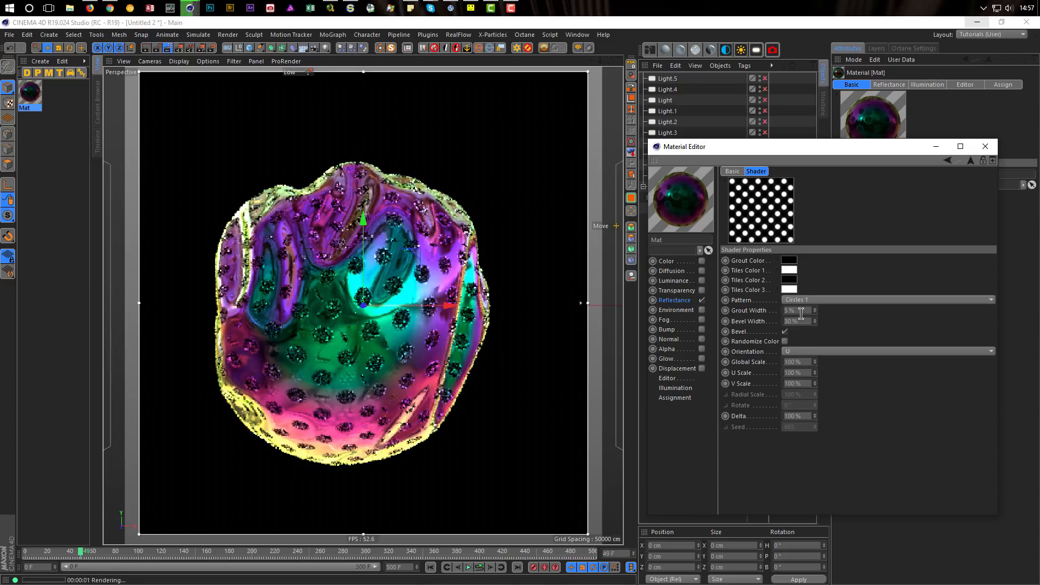
{"action": "left_click", "coordinate": [797, 310]}
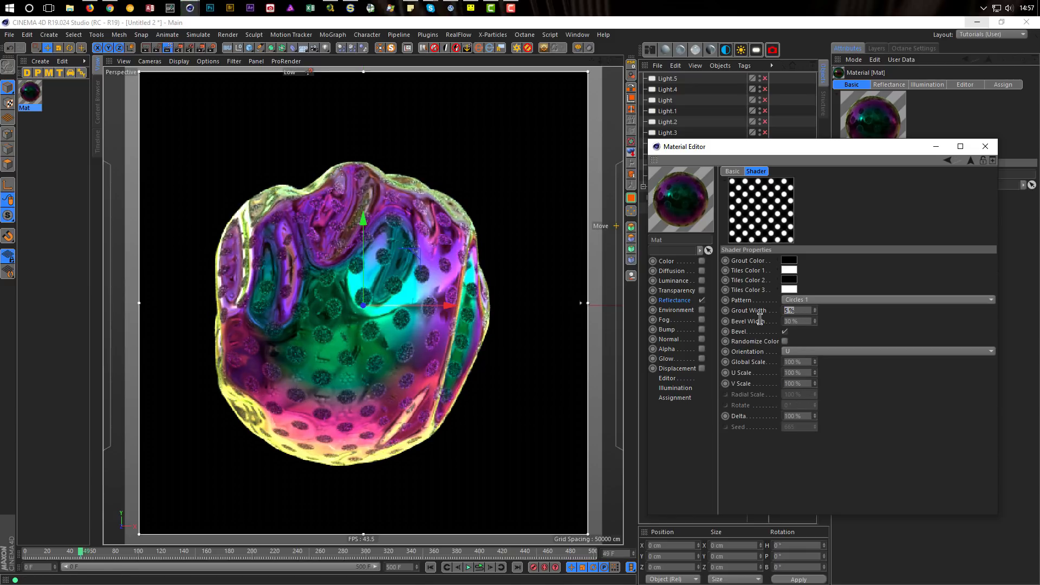
{"action": "type", "text": "1"}
{"action": "key", "text": "Tab"}
{"action": "type", "text": "1"}
{"action": "key", "text": "Return"}
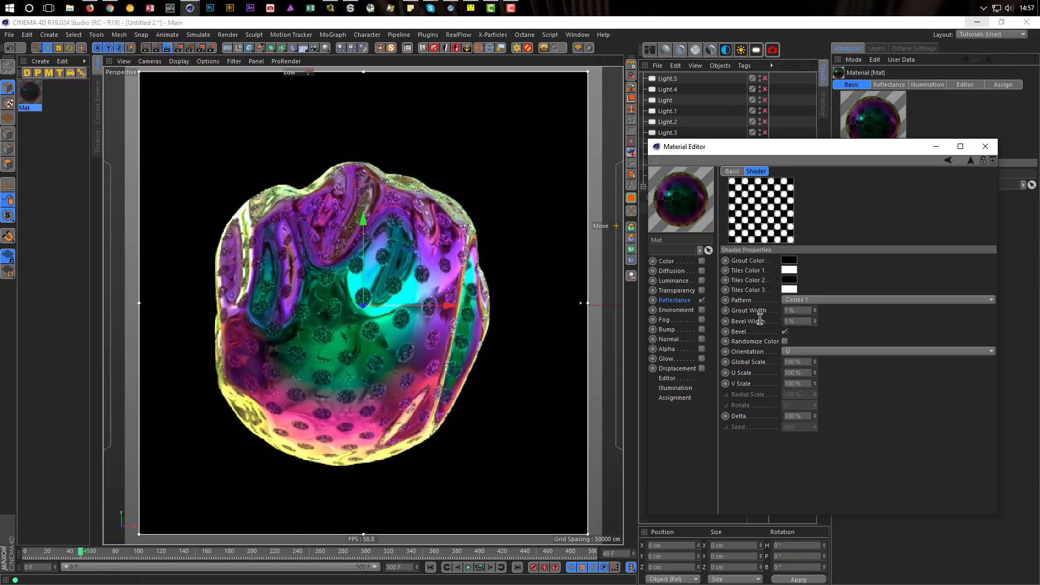
{"action": "left_click", "coordinate": [800, 362]}
{"action": "type", "text": "10"}
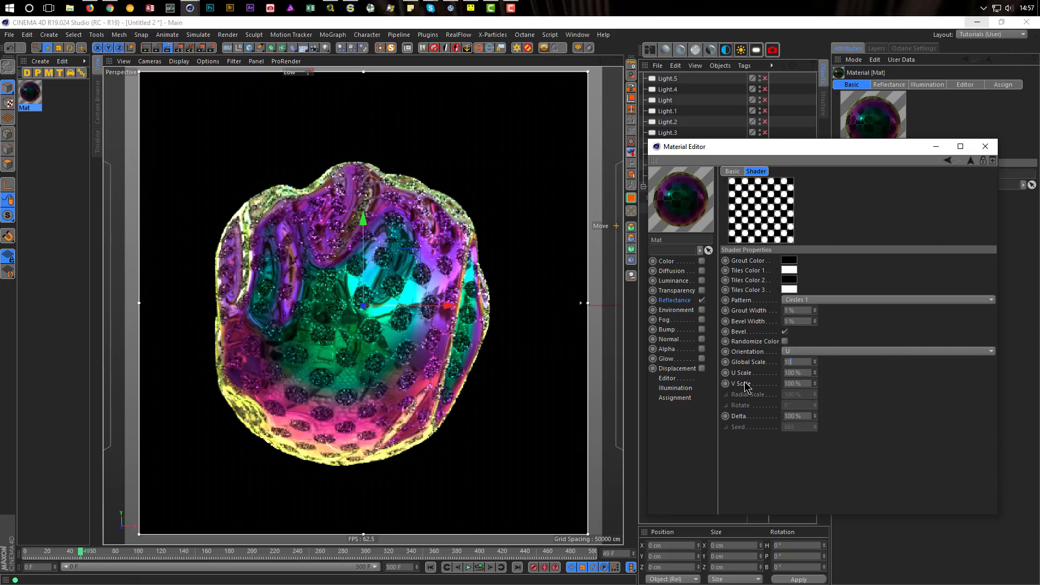
{"action": "key", "text": "Return"}
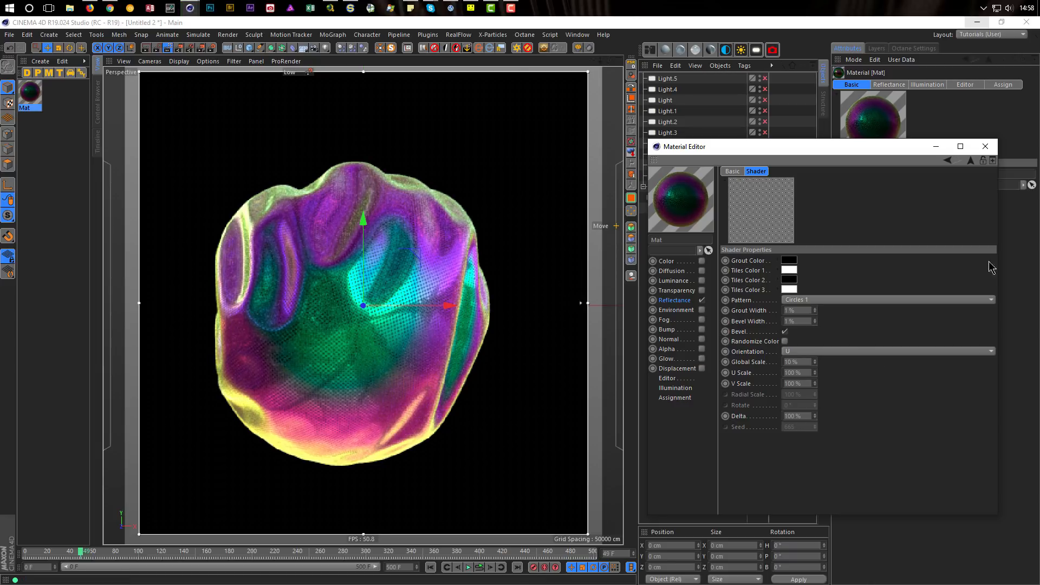
- Set the reflectance layer's roughness to 50% and close the Material Editor
{"action": "left_click", "coordinate": [971, 160]}
{"action": "double_click", "coordinate": [810, 355]}
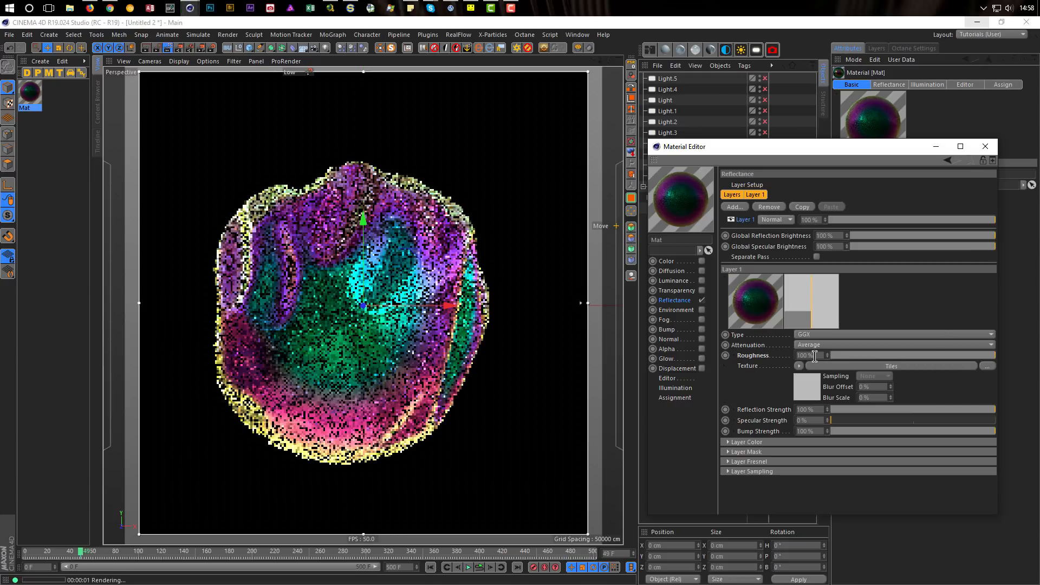
{"action": "type", "text": "50"}
{"action": "key", "text": "Return"}
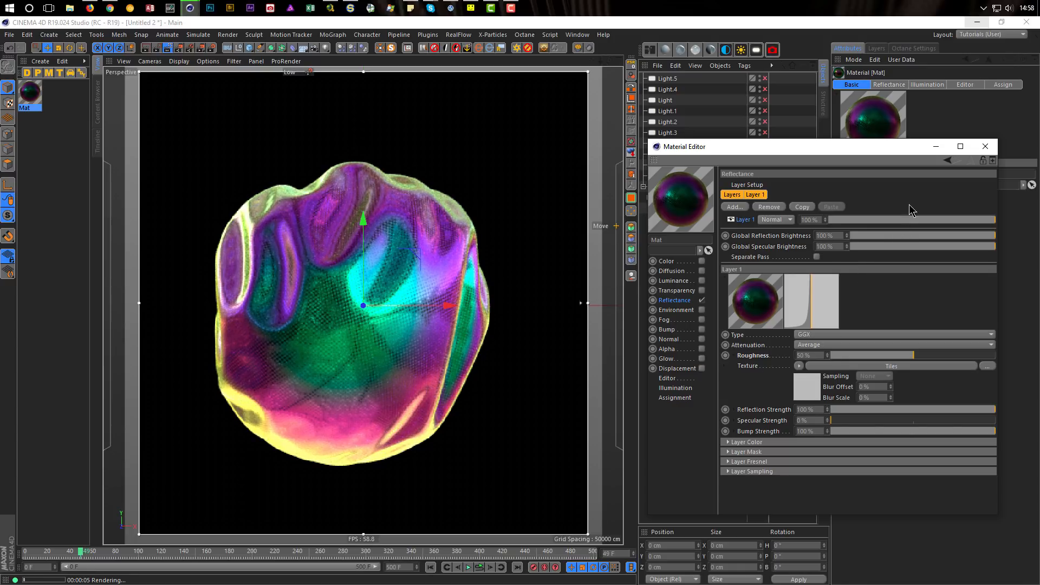
{"action": "left_click", "coordinate": [985, 147]}
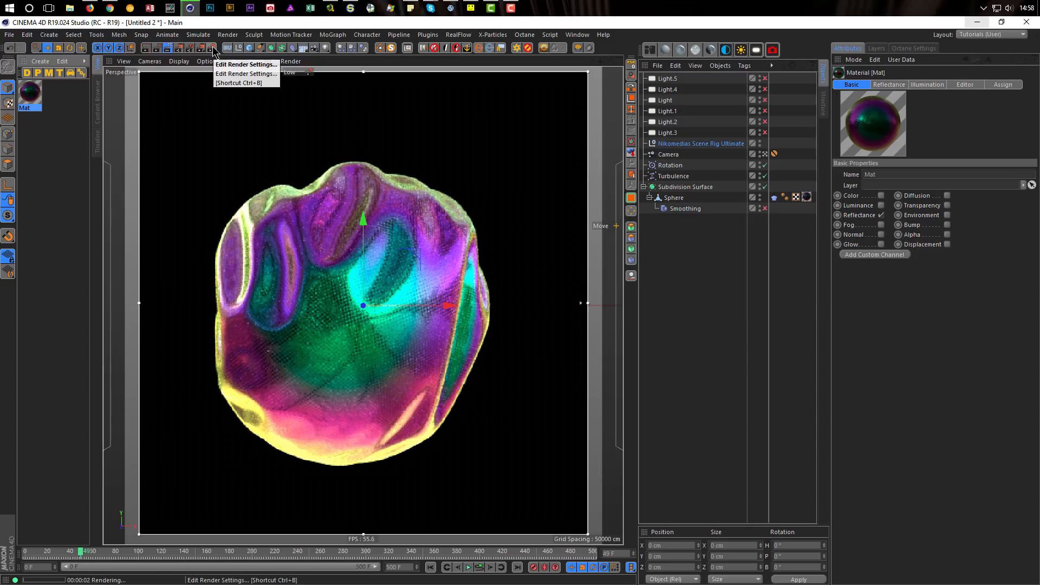
- Turn off the interactive render region and make Middle the active render setting
{"action": "left_click", "coordinate": [168, 50]}
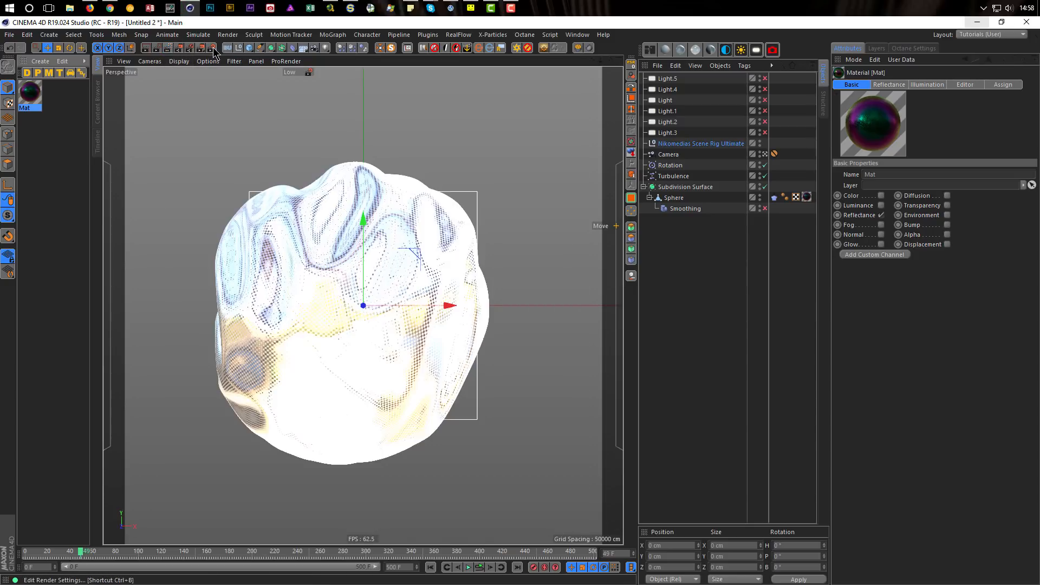
{"action": "left_click", "coordinate": [211, 50]}
{"action": "left_click", "coordinate": [251, 481]}
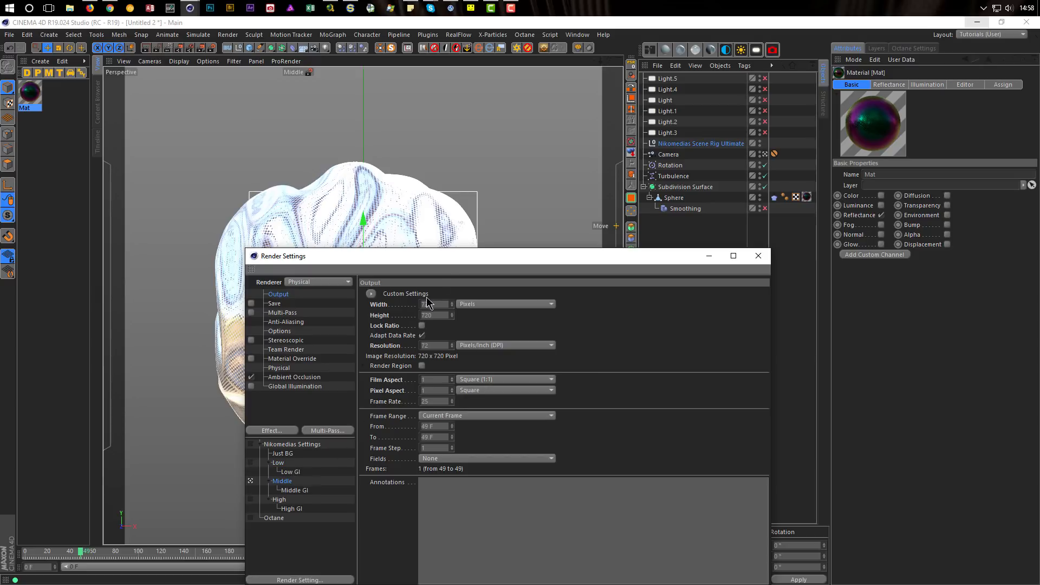
- Set the Middle render setting's frame range to All Frames and render to the Picture Viewer without saving a file
{"action": "left_click_drag", "start_coordinate": [449, 259], "coordinate": [383, 148]}
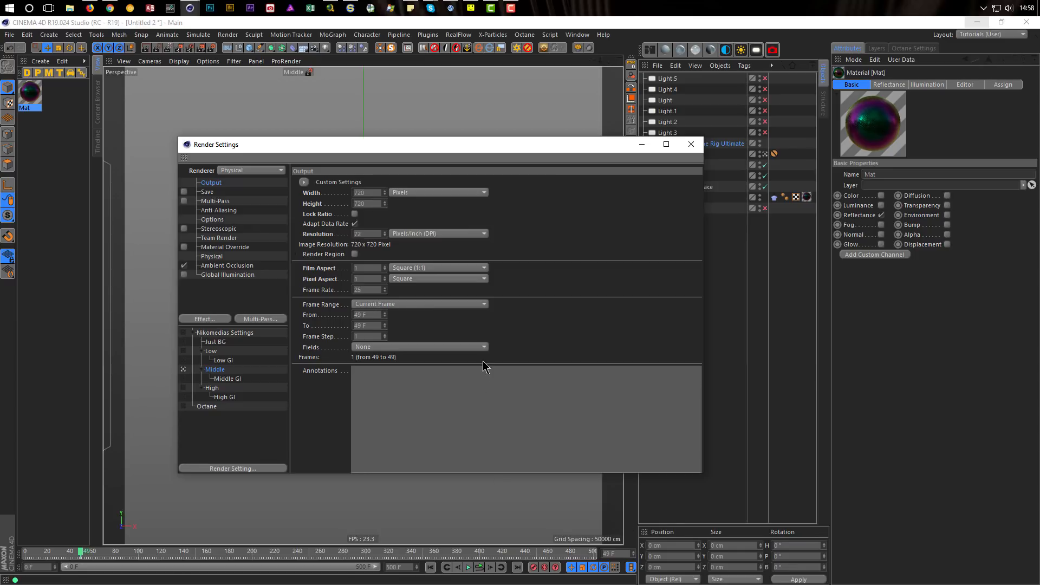
{"action": "left_click", "coordinate": [391, 304]}
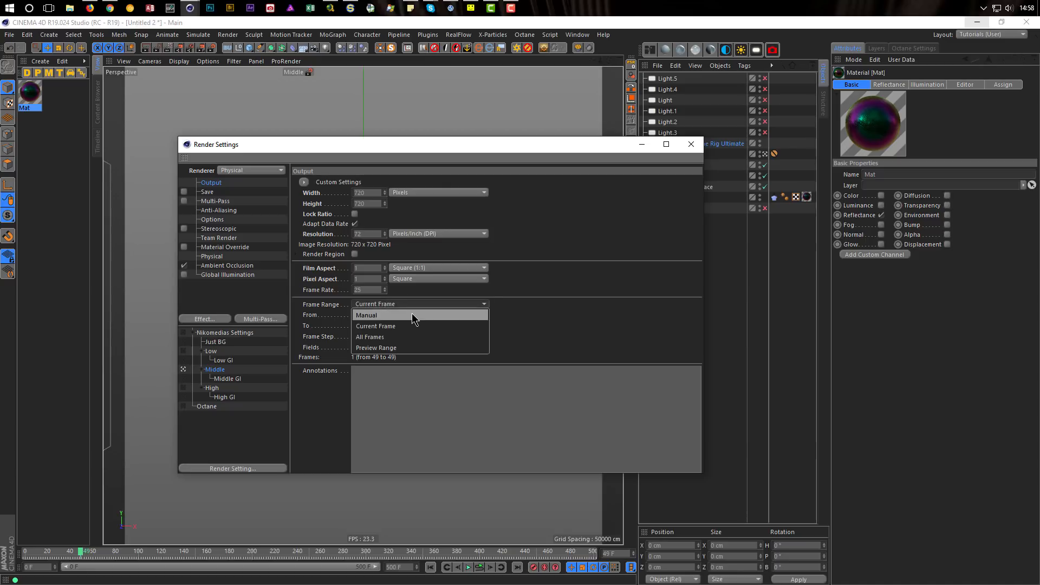
{"action": "left_click", "coordinate": [410, 339]}
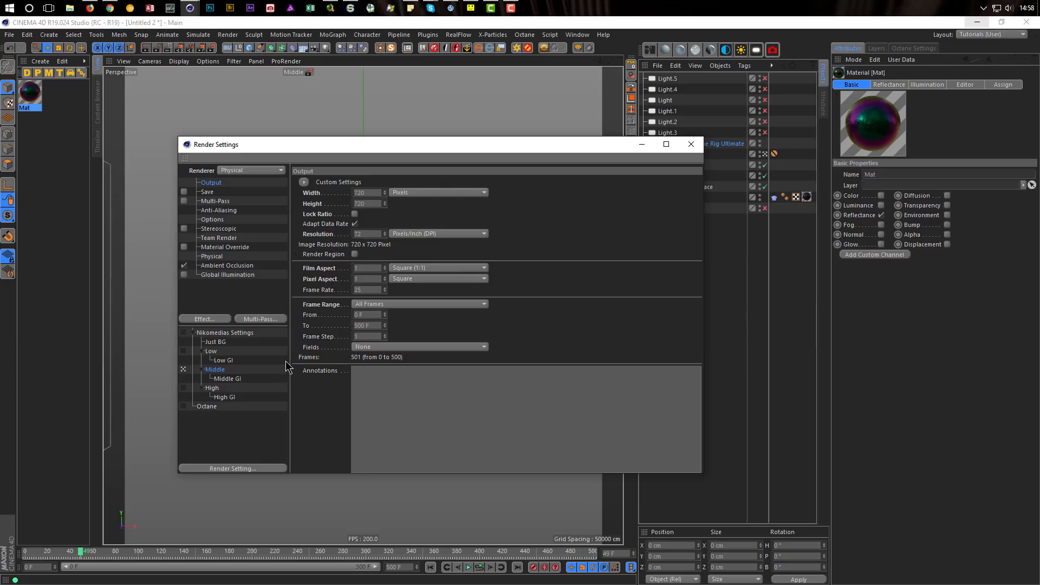
{"action": "left_click_drag", "start_coordinate": [340, 145], "coordinate": [234, 127]}
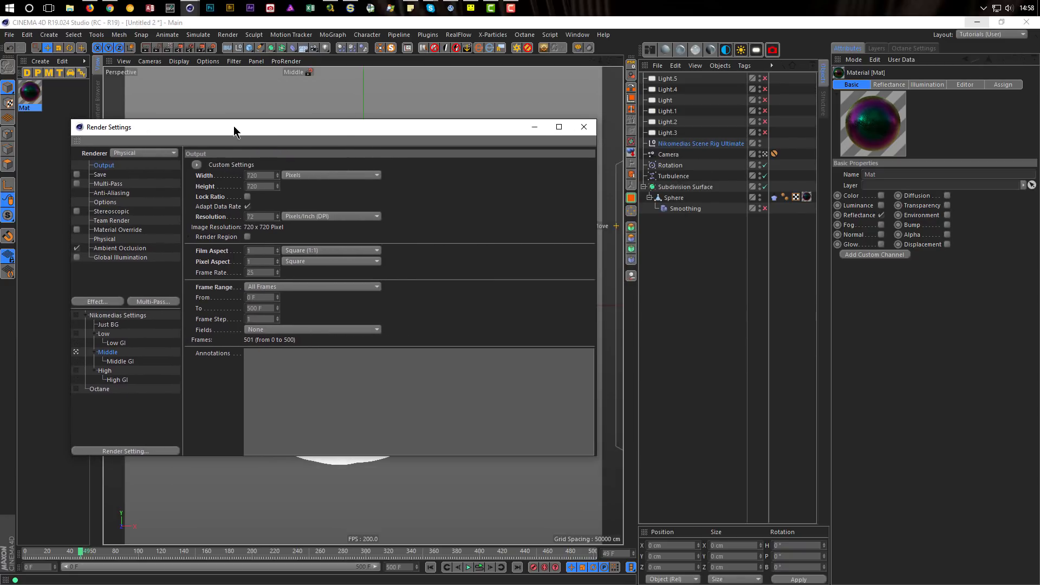
{"action": "key", "text": "shift+r"}
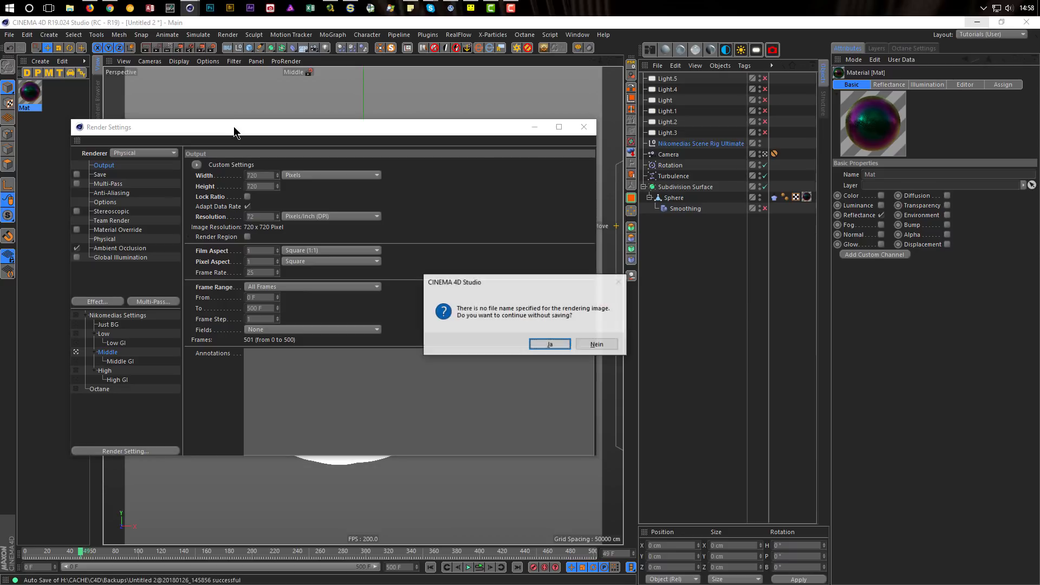
{"action": "left_click", "coordinate": [546, 346]}
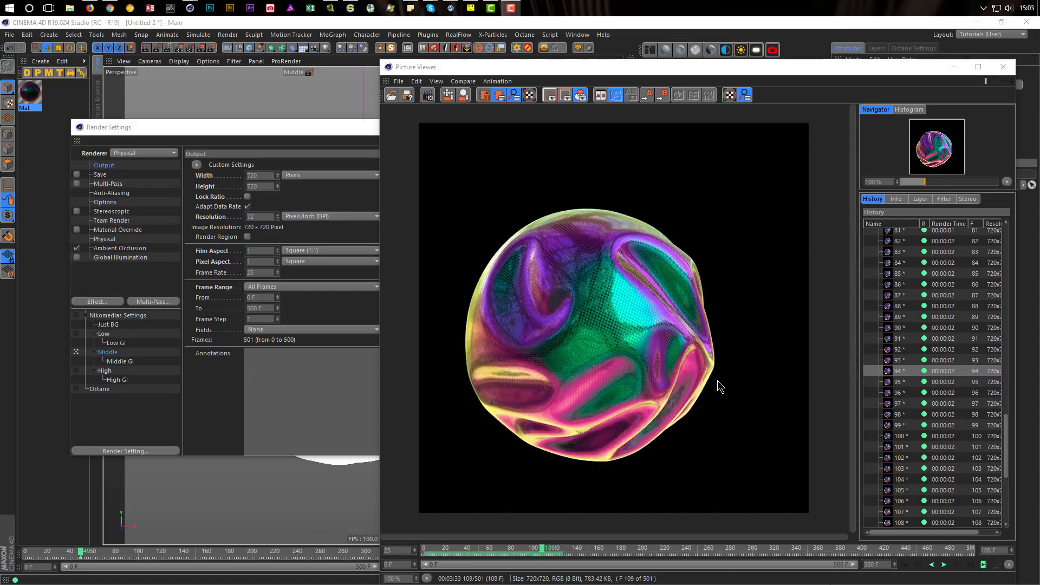
- Stop the running render and close the Picture Viewer and the Render Settings
{"action": "left_click", "coordinate": [1000, 71]}
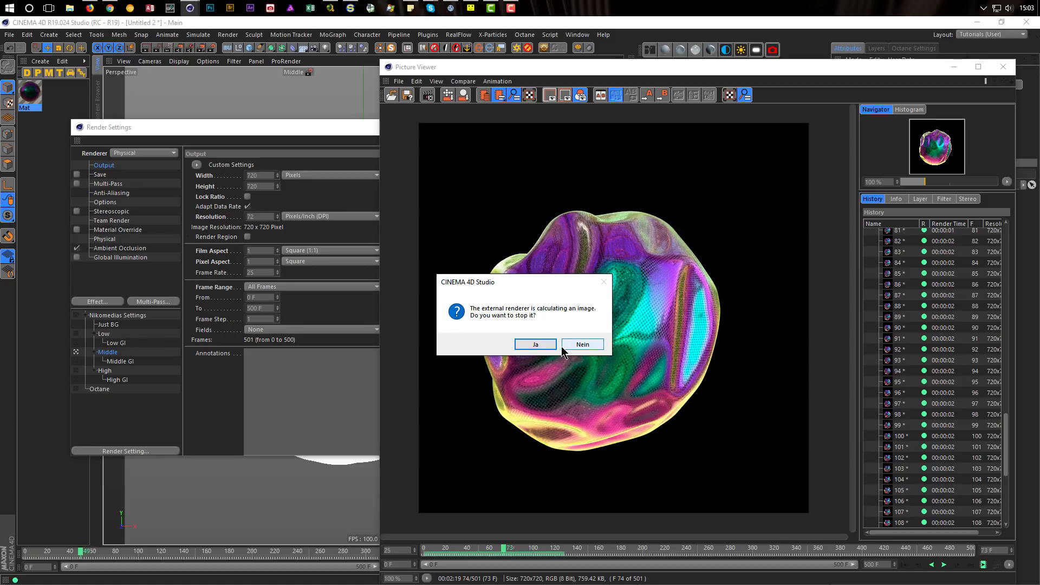
{"action": "left_click", "coordinate": [535, 344]}
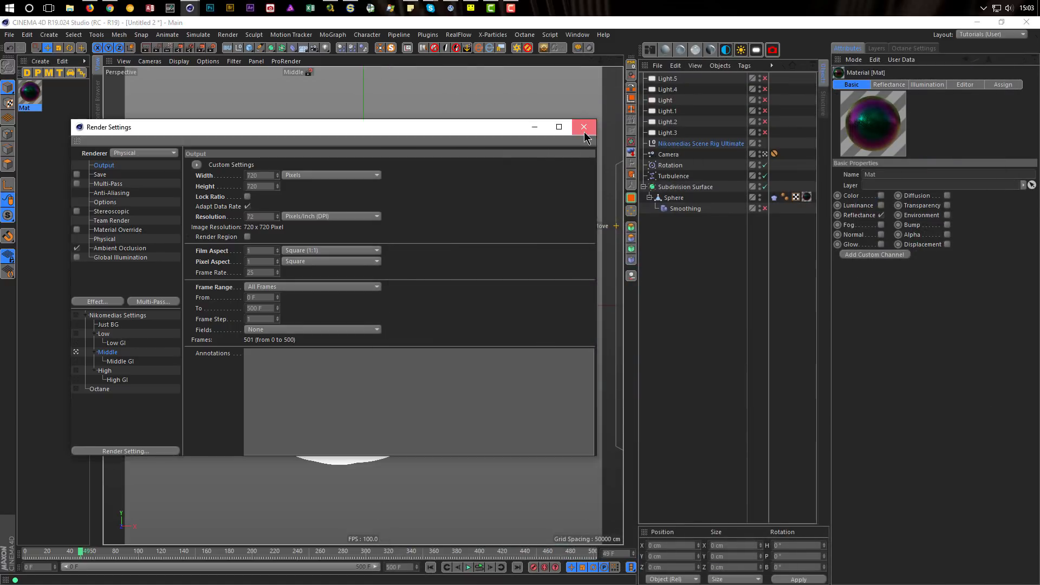
{"action": "left_click", "coordinate": [584, 128]}
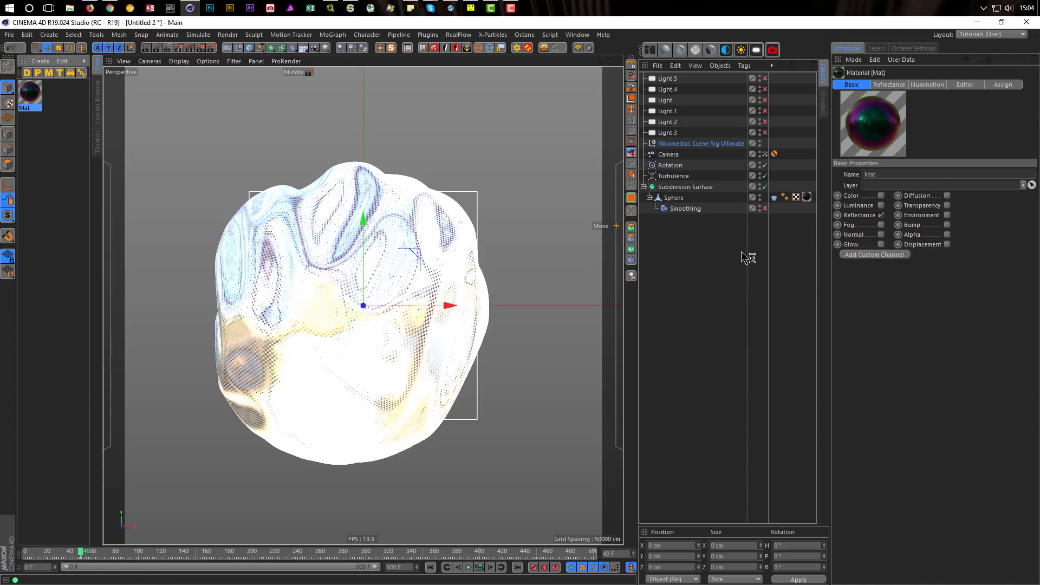
- Delete the Mat material from the scene and display the HDRI settings of Nikomedias Scene Rig Ultimate
{"action": "left_click", "coordinate": [807, 198]}
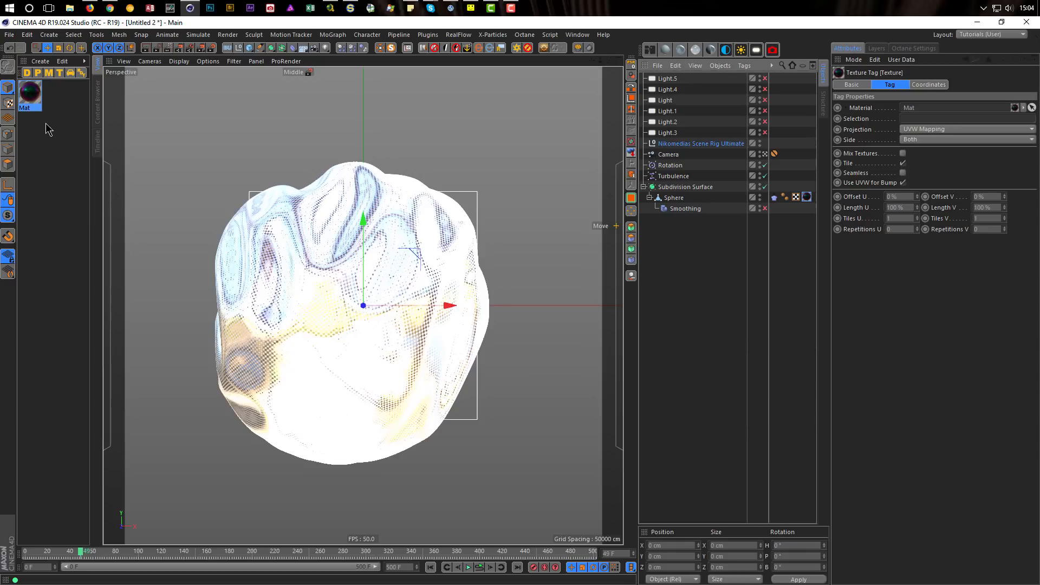
{"action": "key", "text": "Delete"}
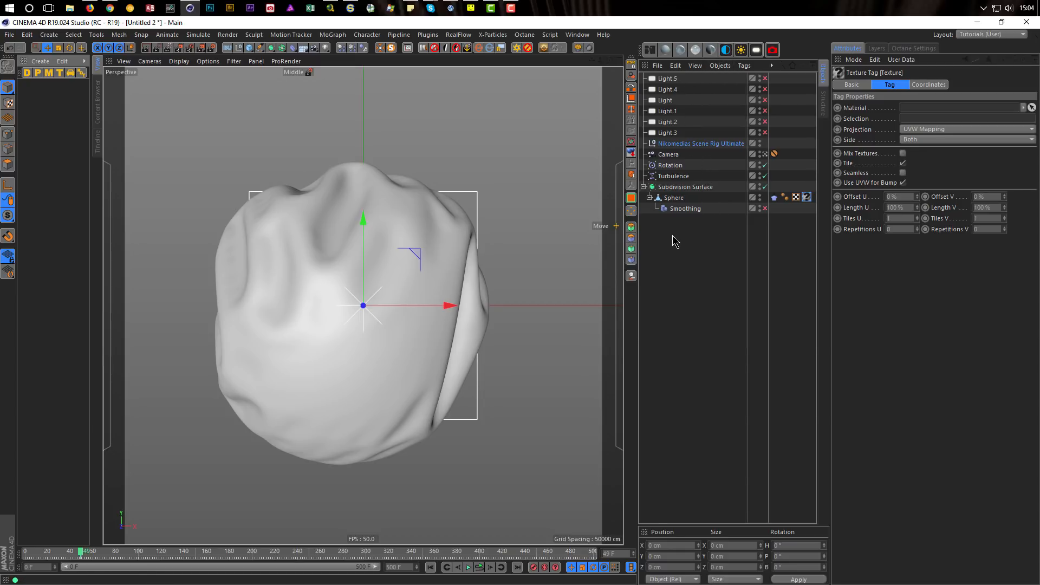
{"action": "left_click", "coordinate": [699, 143]}
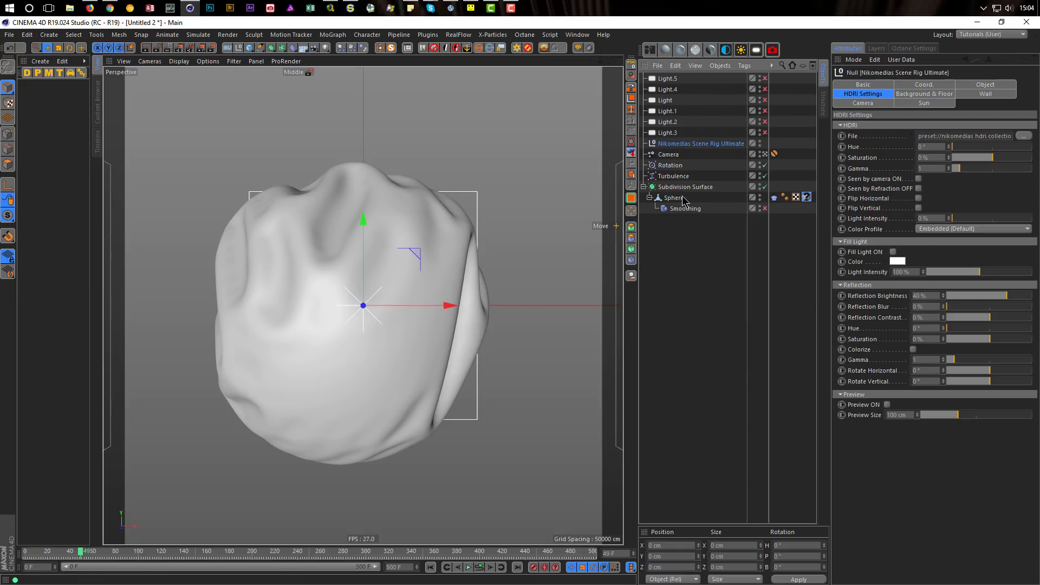
- Delete the Nikomedias Scene Rig Ultimate, the Glossy Metal layer and the Glossy Metal null from the scene
{"action": "left_click", "coordinate": [434, 49]}
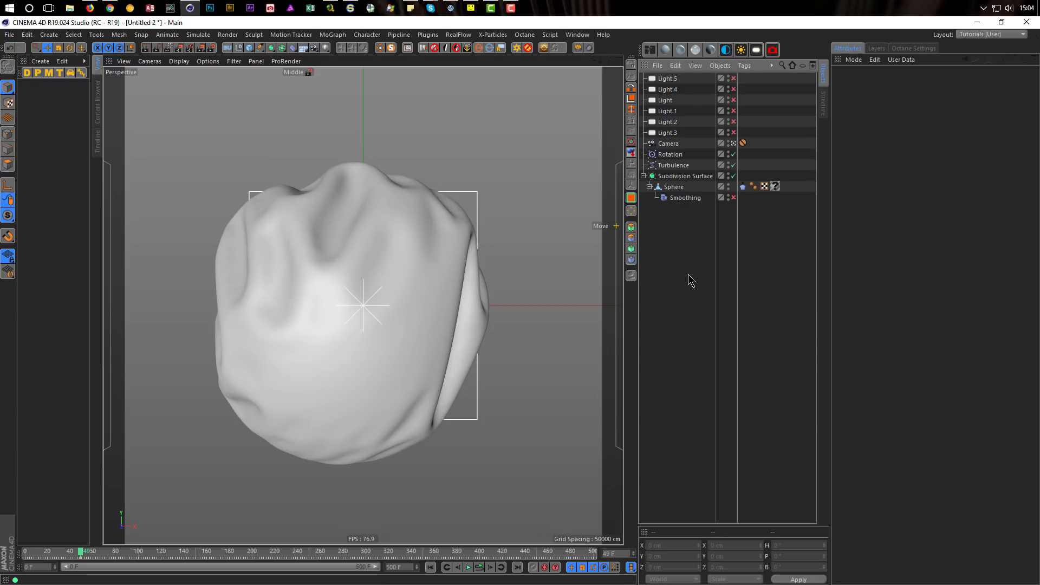
{"action": "left_click", "coordinate": [879, 48]}
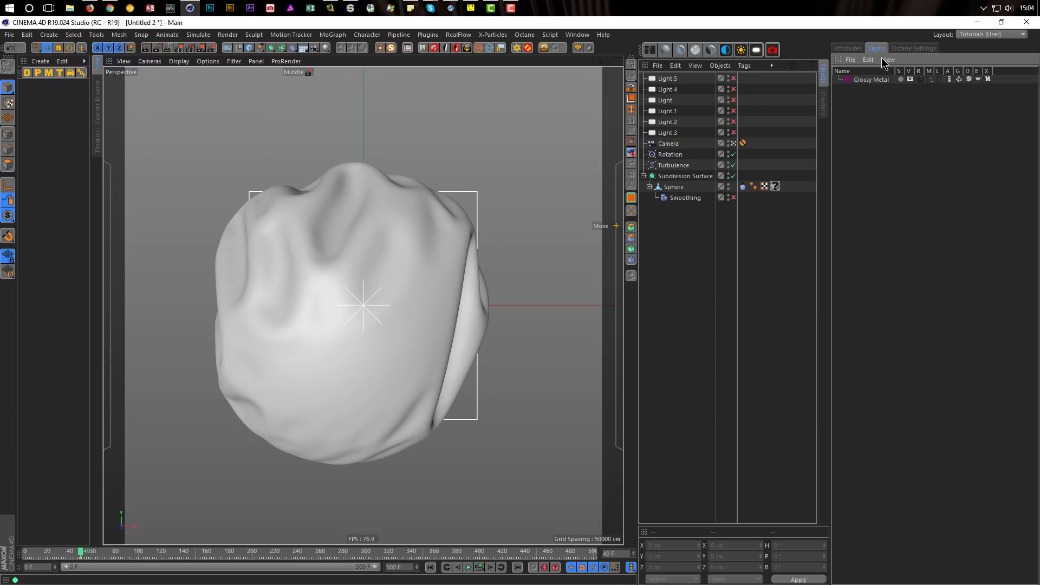
{"action": "left_click", "coordinate": [871, 81]}
{"action": "key", "text": "Delete"}
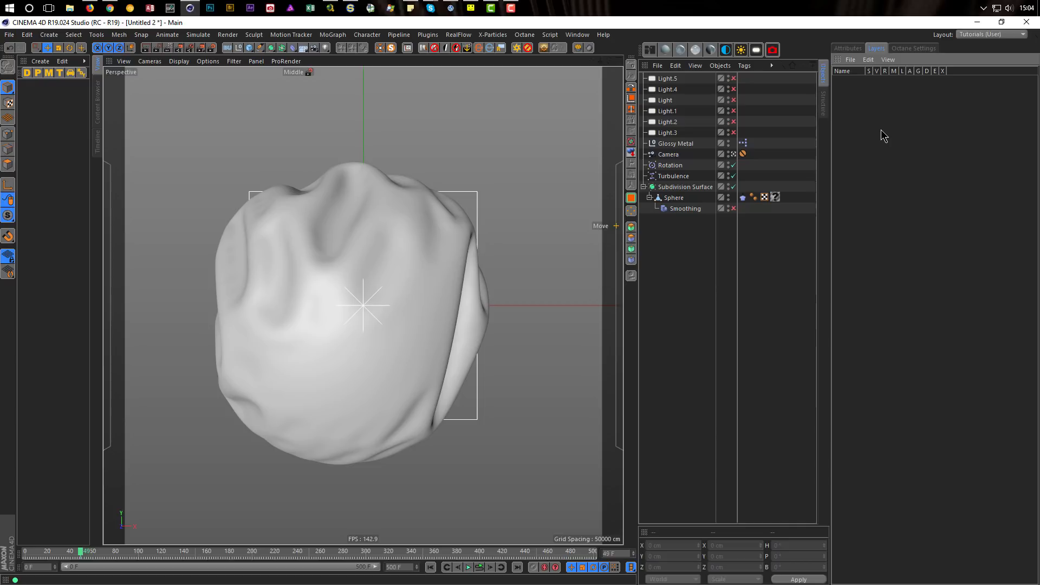
{"action": "left_click", "coordinate": [683, 144]}
{"action": "key", "text": "Delete"}
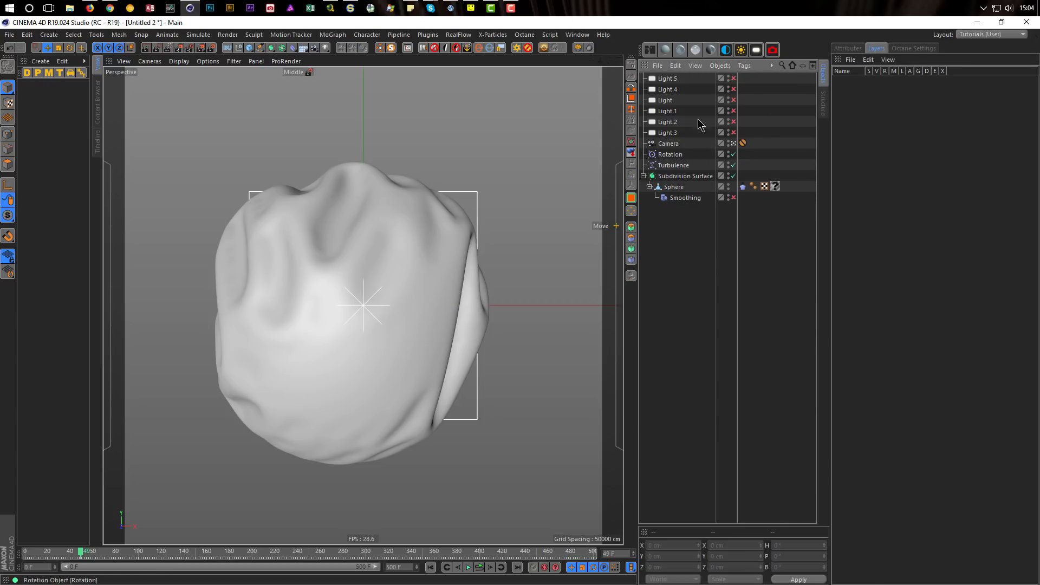
{"action": "left_click", "coordinate": [848, 49]}
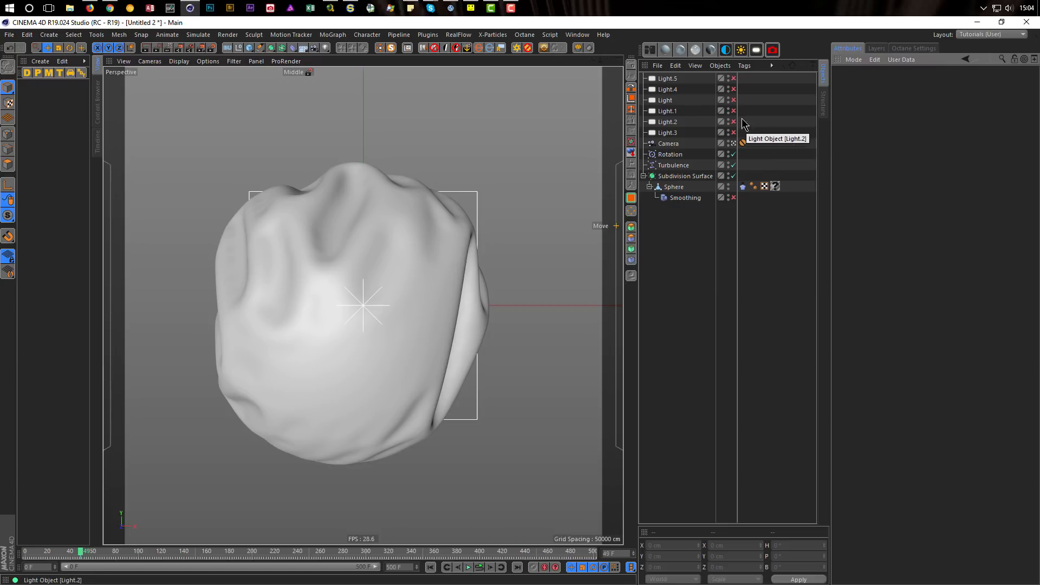
- Add an Octane HDRI environment sky and load 14-Hamarikyu_Bridge_B_3k.hdr from the Nikomedias HDRI Collection as its image texture
{"action": "left_click", "coordinate": [726, 51]}
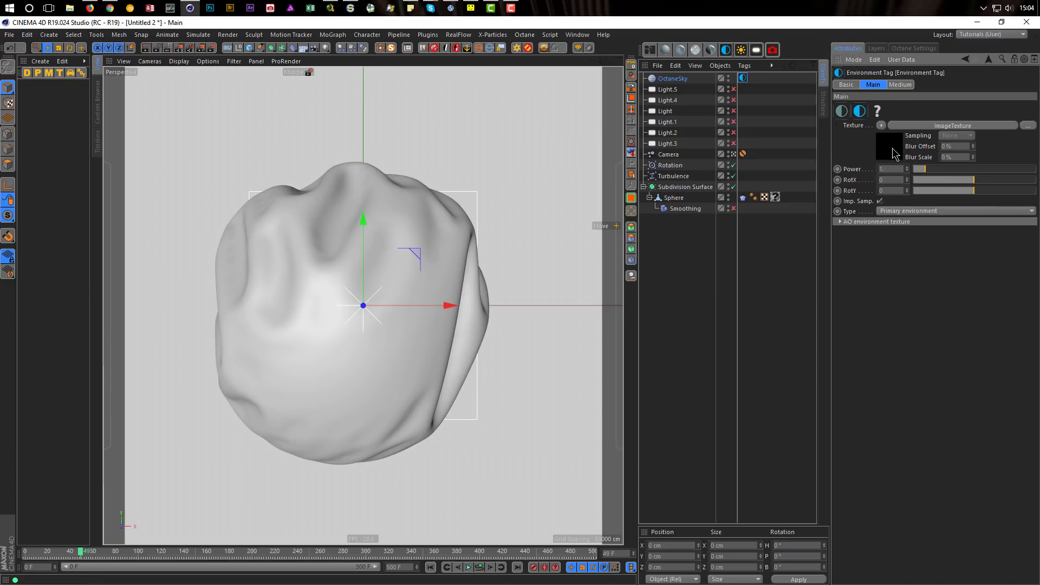
{"action": "left_click", "coordinate": [892, 149]}
{"action": "key", "text": "shift+F8"}
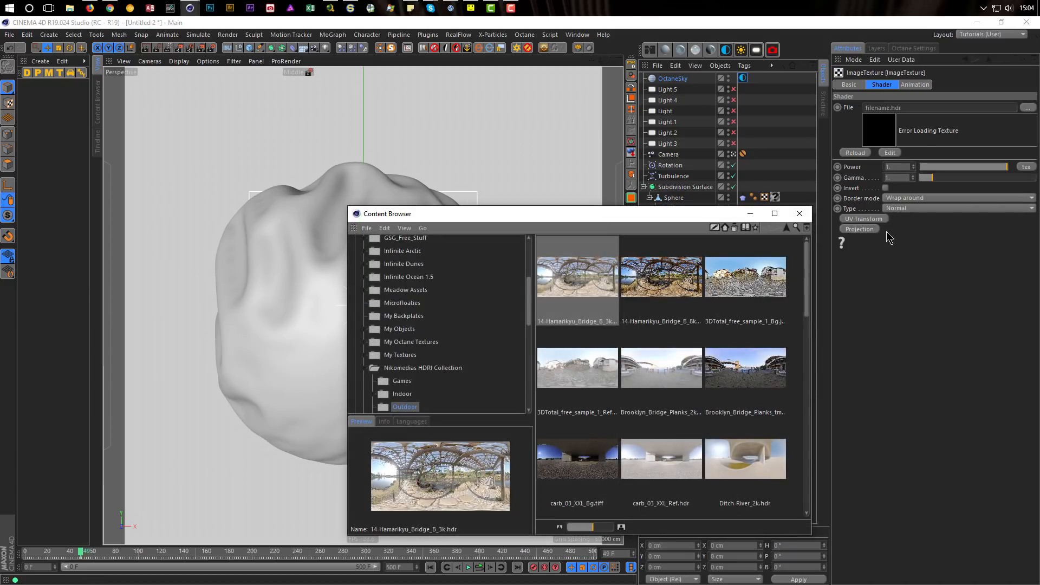
{"action": "left_click_drag", "start_coordinate": [600, 291], "coordinate": [912, 109]}
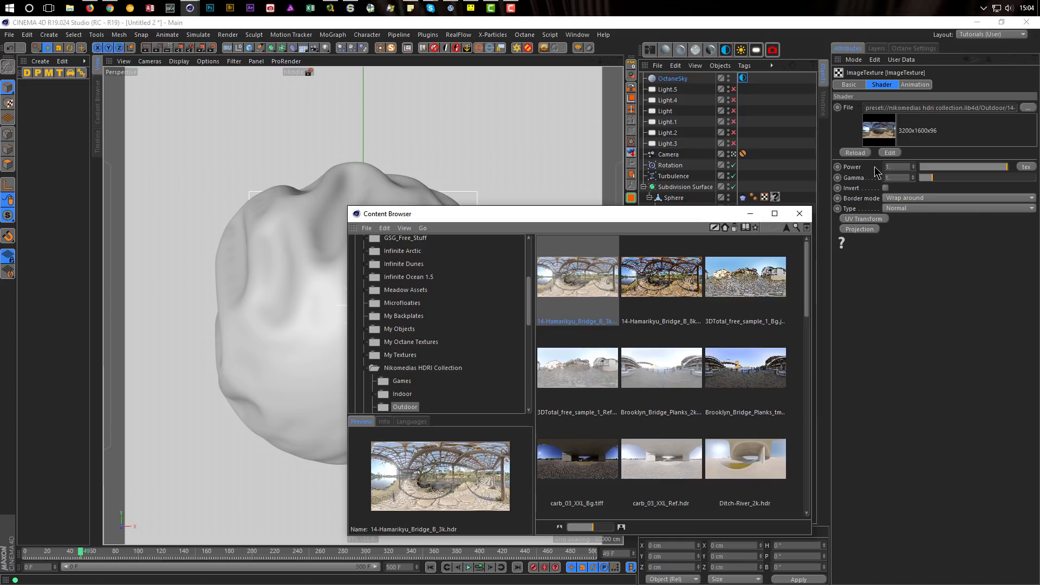
{"action": "left_click", "coordinate": [805, 215]}
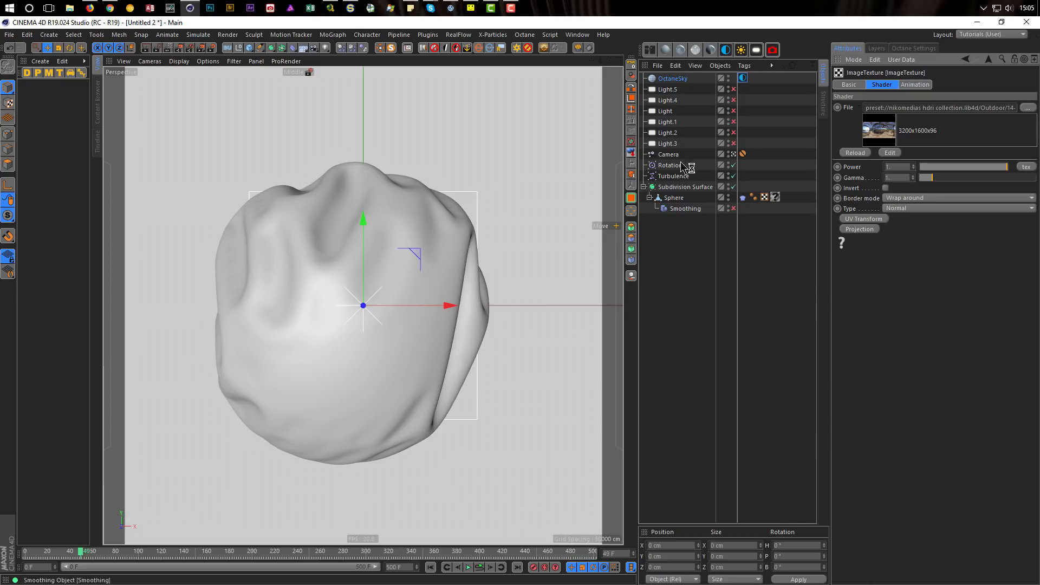
{"action": "left_click", "coordinate": [650, 53]}
{"action": "left_click_drag", "start_coordinate": [531, 157], "coordinate": [371, 94]}
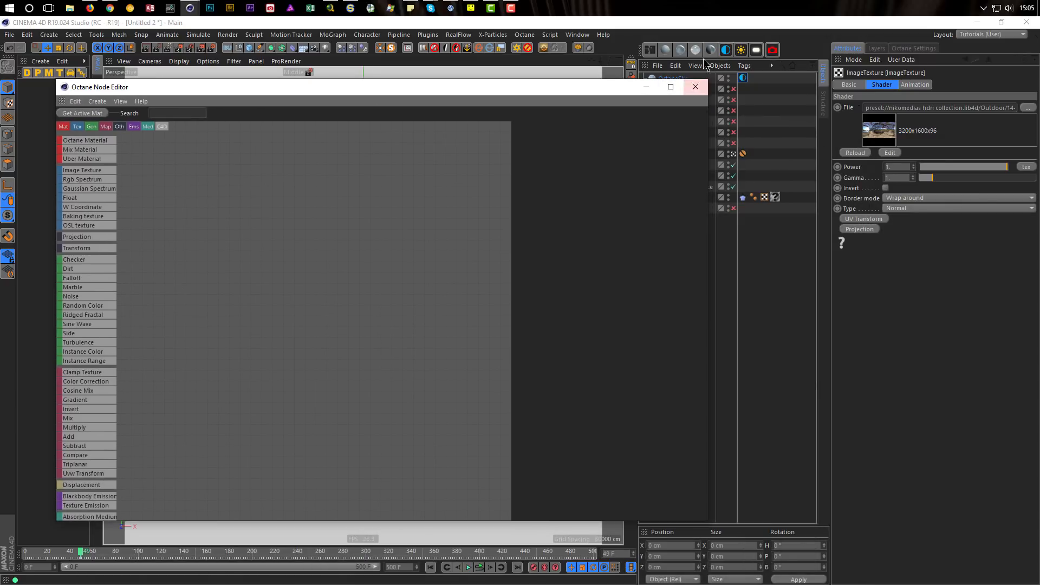
{"action": "left_click", "coordinate": [695, 86]}
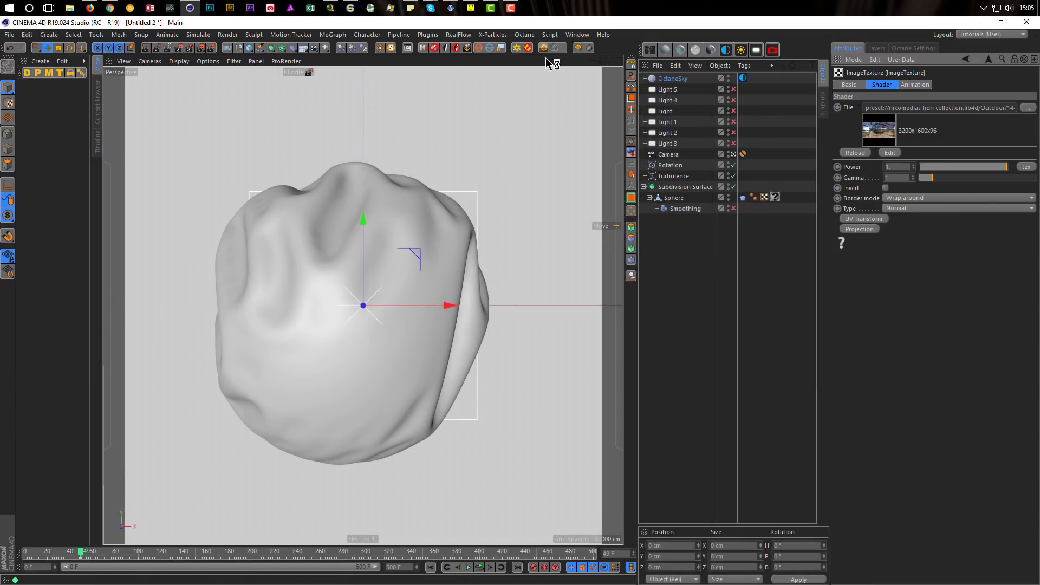
- Open the Octane Live Viewer, place it clear of the model view and start rendering the scene
{"action": "left_click", "coordinate": [526, 37]}
{"action": "left_click", "coordinate": [542, 62]}
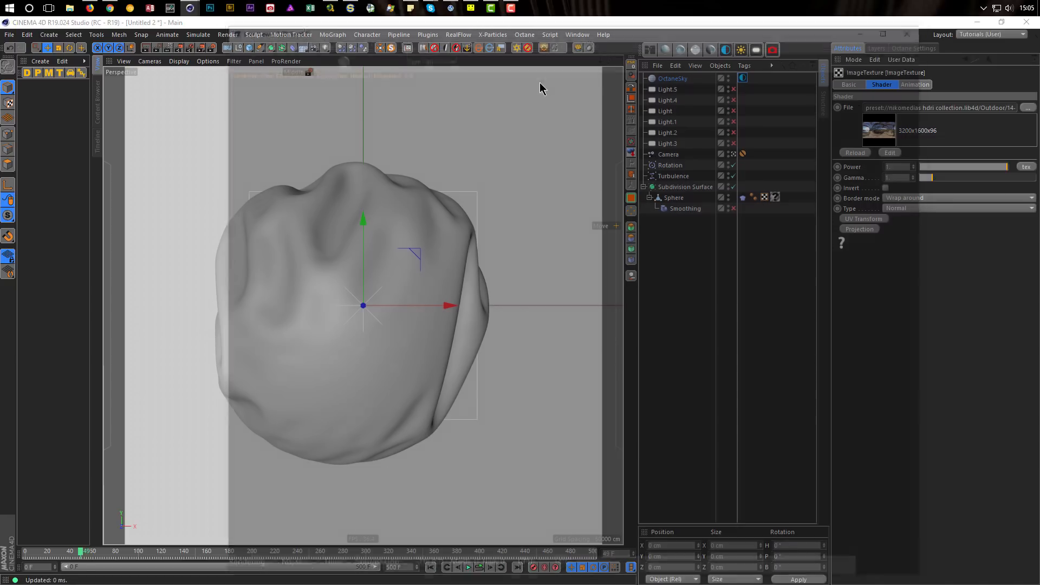
{"action": "left_click_drag", "start_coordinate": [217, 19], "coordinate": [635, 255]}
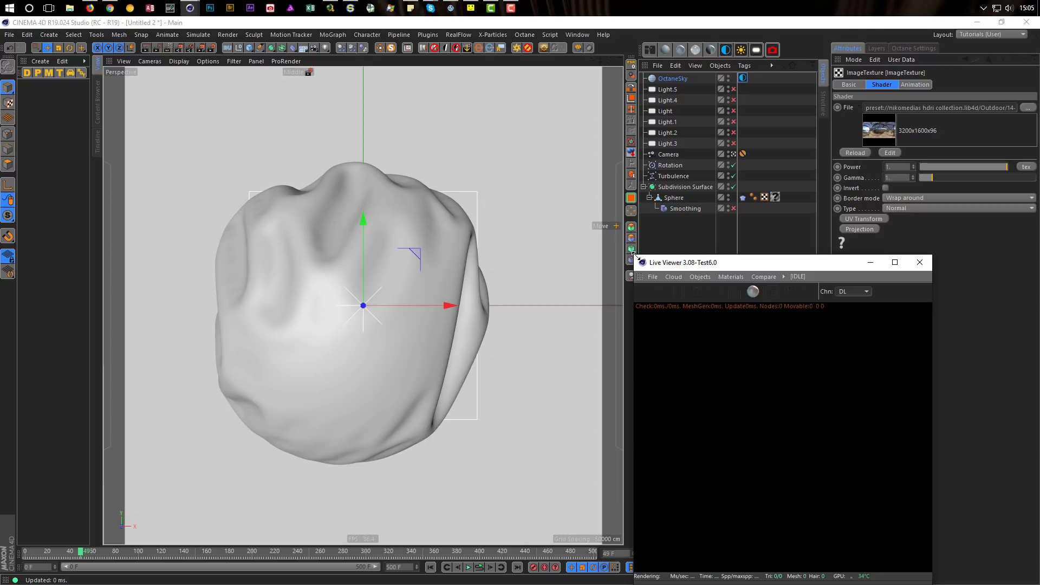
{"action": "left_click_drag", "start_coordinate": [743, 267], "coordinate": [759, 251]}
{"action": "left_click", "coordinate": [658, 276]}
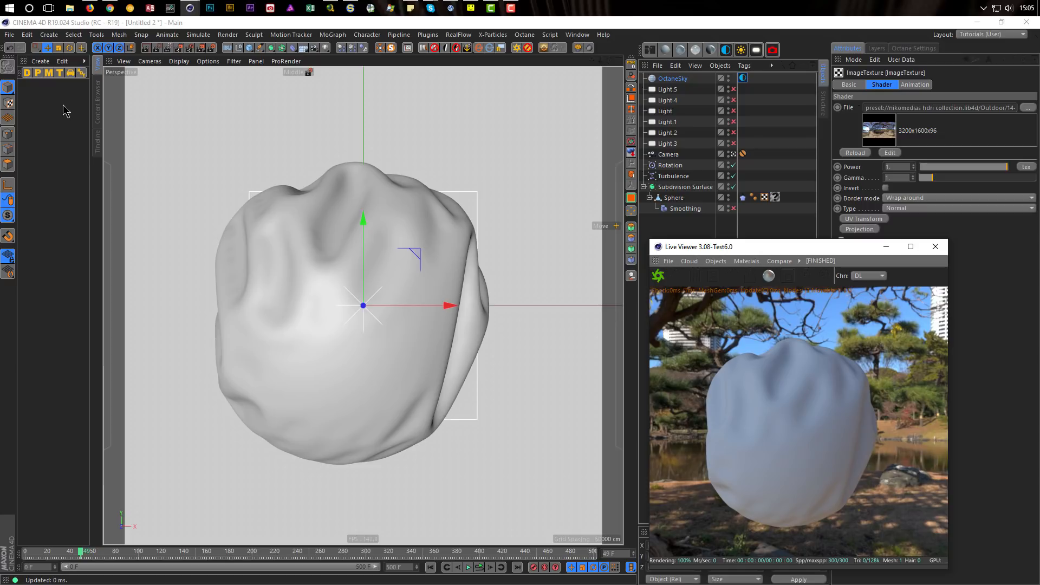
- Create an Octane Glossy material and open it in the Octane Node Editor, arranged beside the Live Viewer
{"action": "left_click", "coordinate": [681, 51]}
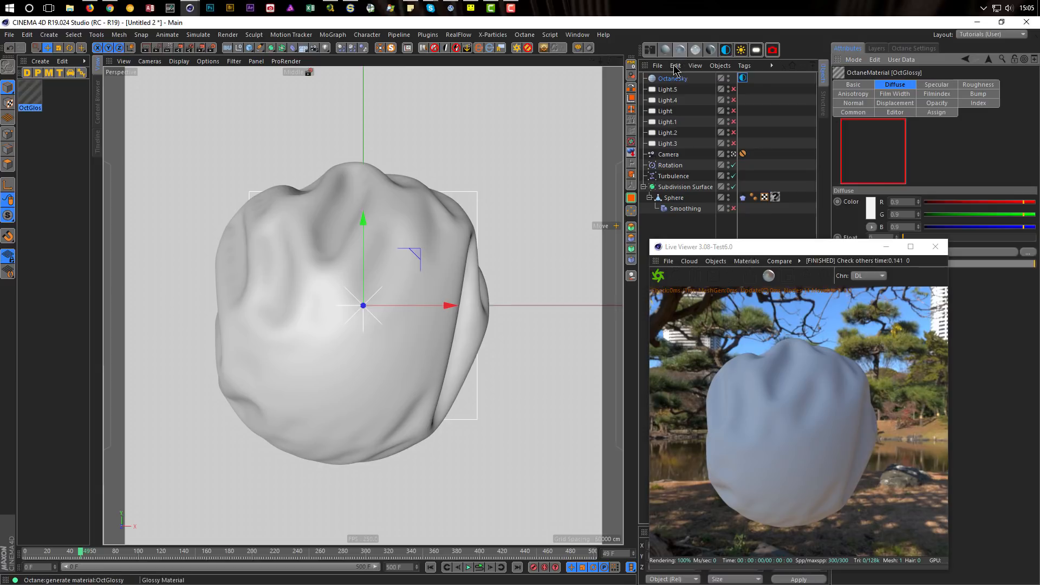
{"action": "left_click", "coordinate": [651, 51]}
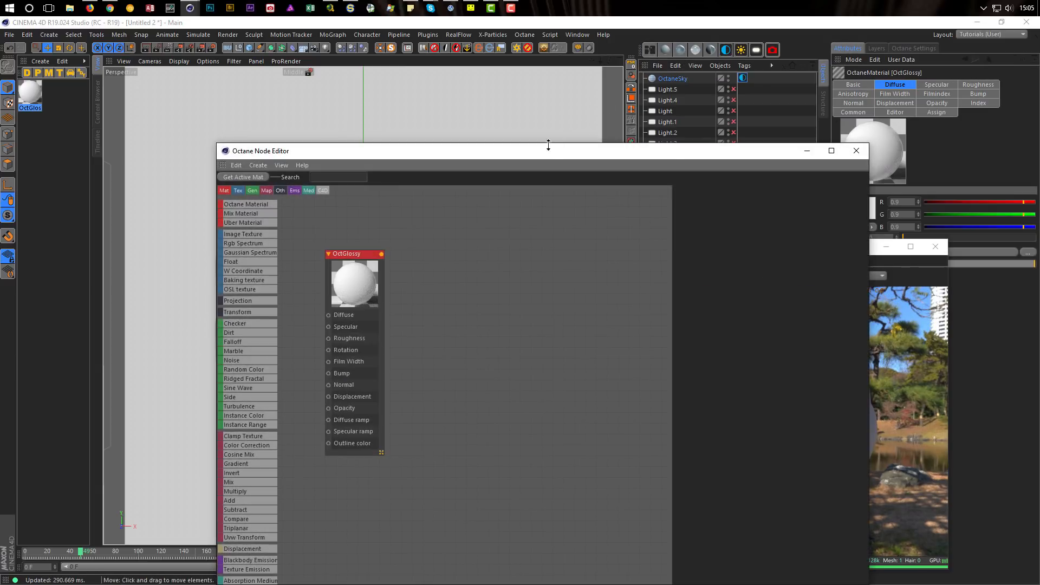
{"action": "left_click_drag", "start_coordinate": [872, 142], "coordinate": [755, 191]}
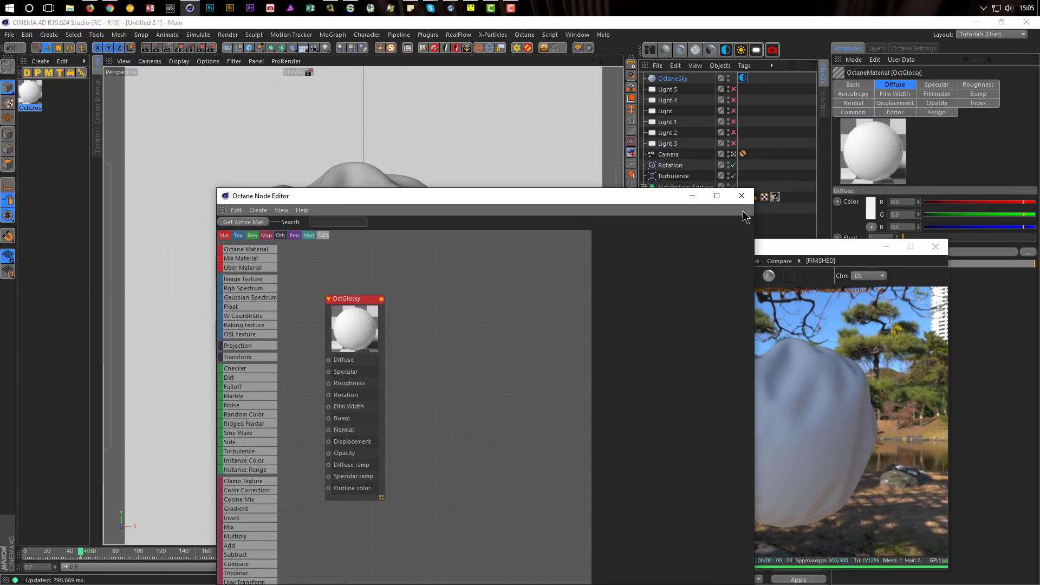
{"action": "left_click_drag", "start_coordinate": [563, 196], "coordinate": [288, 123]}
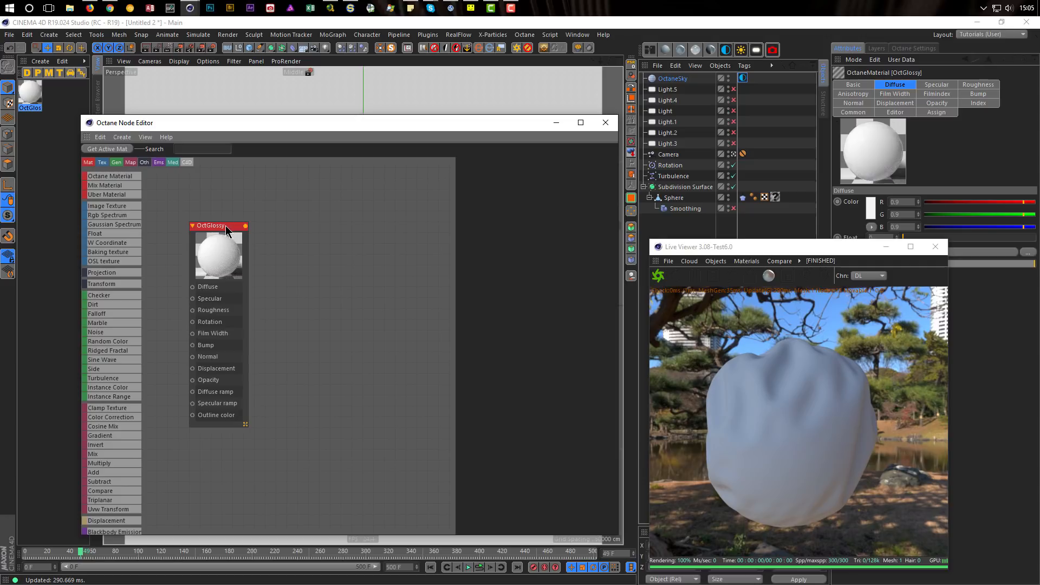
{"action": "left_click_drag", "start_coordinate": [224, 225], "coordinate": [311, 219]}
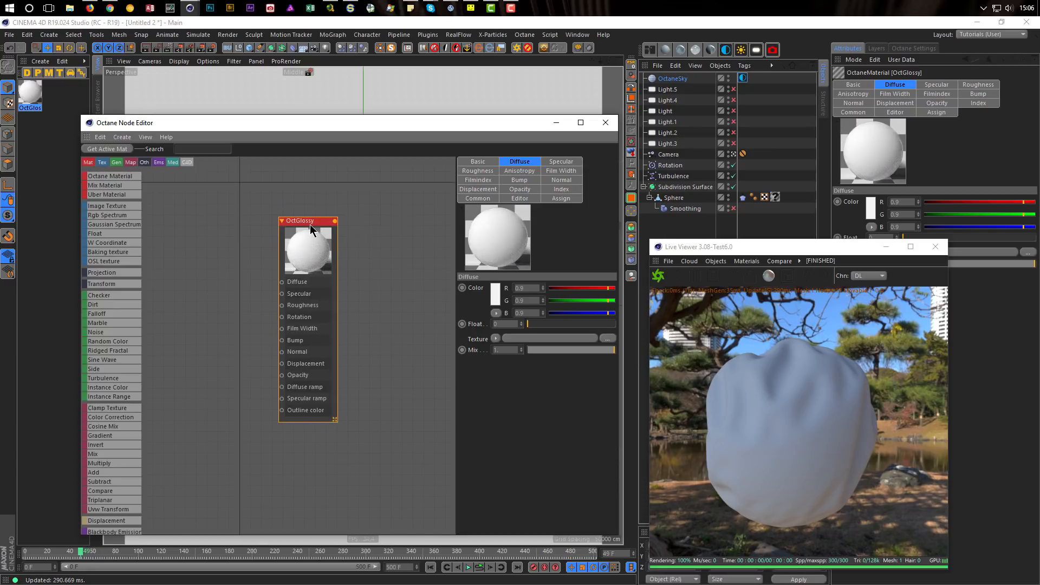
- Assign the OctGlossy material to the Sphere and set its Film Width float to about 0.25
{"action": "left_click", "coordinate": [490, 163]}
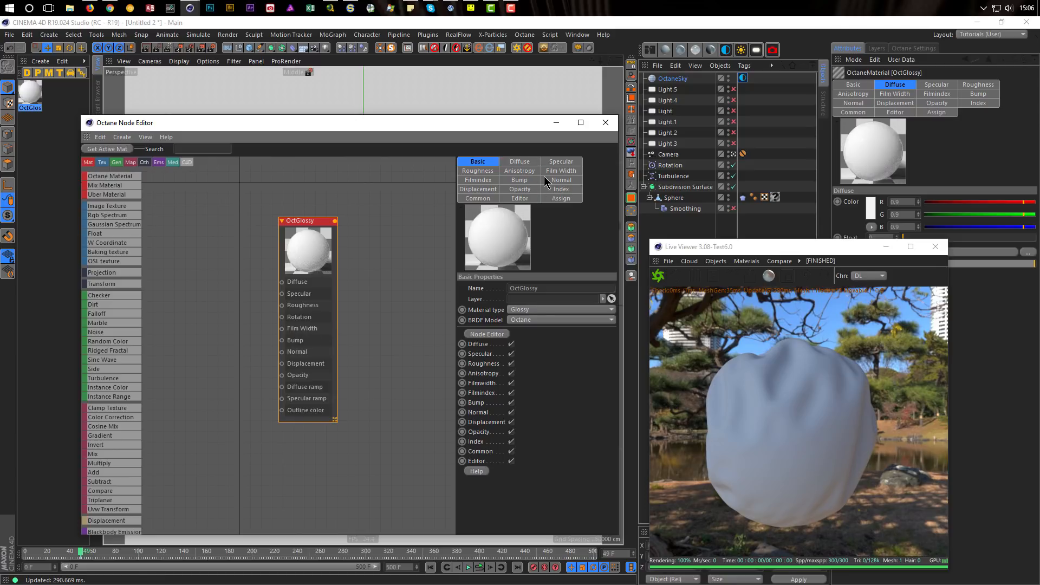
{"action": "left_click", "coordinate": [480, 181]}
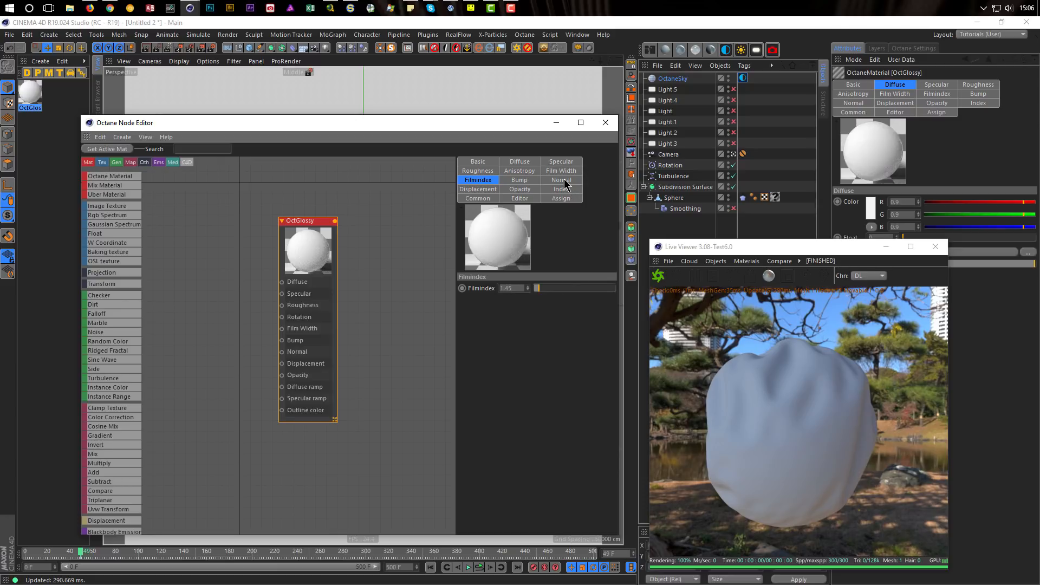
{"action": "left_click", "coordinate": [566, 171]}
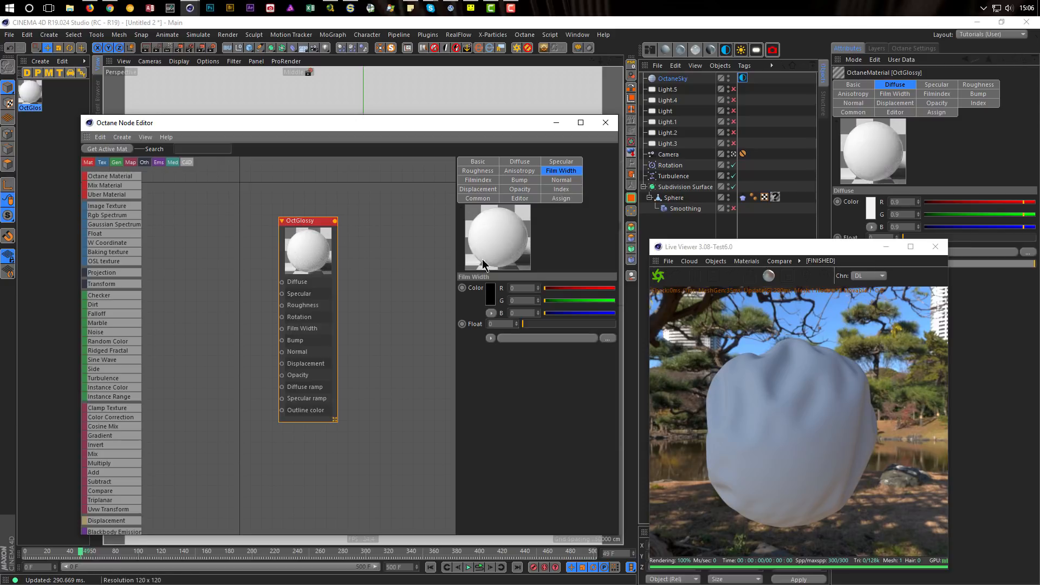
{"action": "left_click_drag", "start_coordinate": [32, 97], "coordinate": [777, 204]}
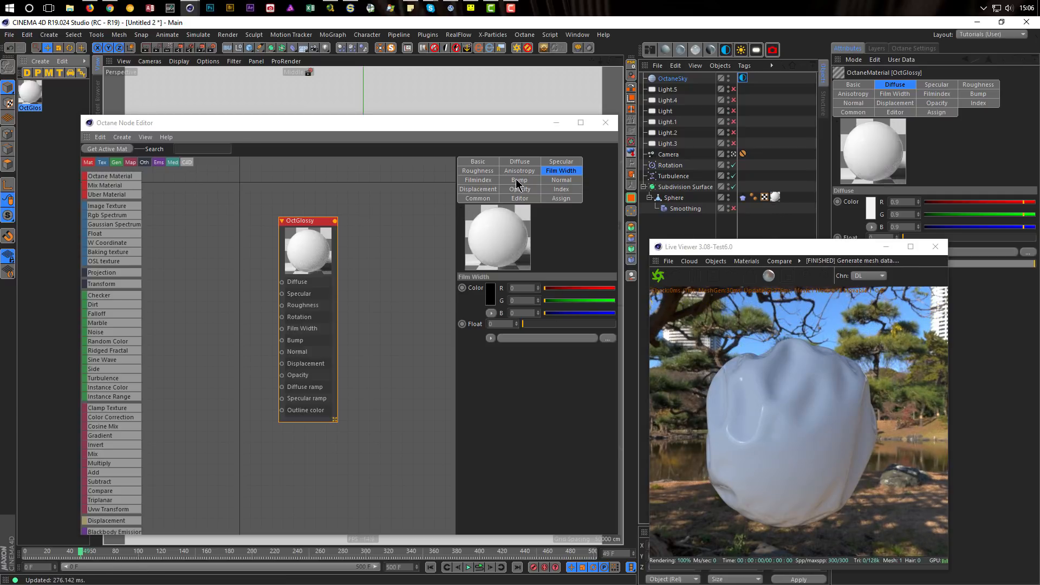
{"action": "mouse_move", "coordinate": [524, 324]}
{"action": "left_mouse_down"}
{"action": "mouse_move", "coordinate": [557, 327]}
{"action": "mouse_move", "coordinate": [544, 324]}
{"action": "left_mouse_up"}
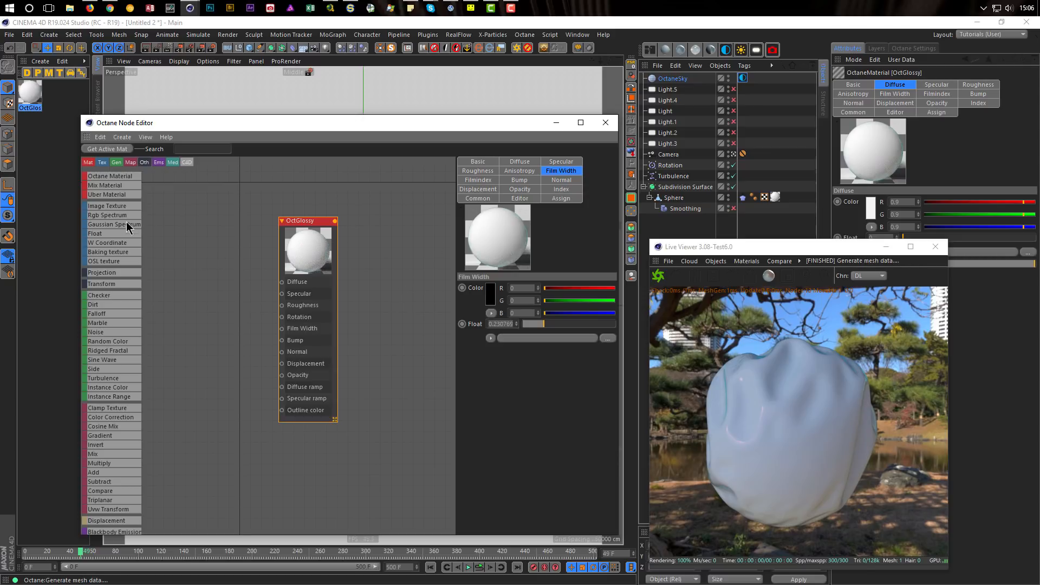
- Connect a black RGB Spectrum node to OctGlossy's Diffuse and a Float texture of about 0.22 to its Film Width
{"action": "left_click_drag", "start_coordinate": [106, 215], "coordinate": [225, 279]}
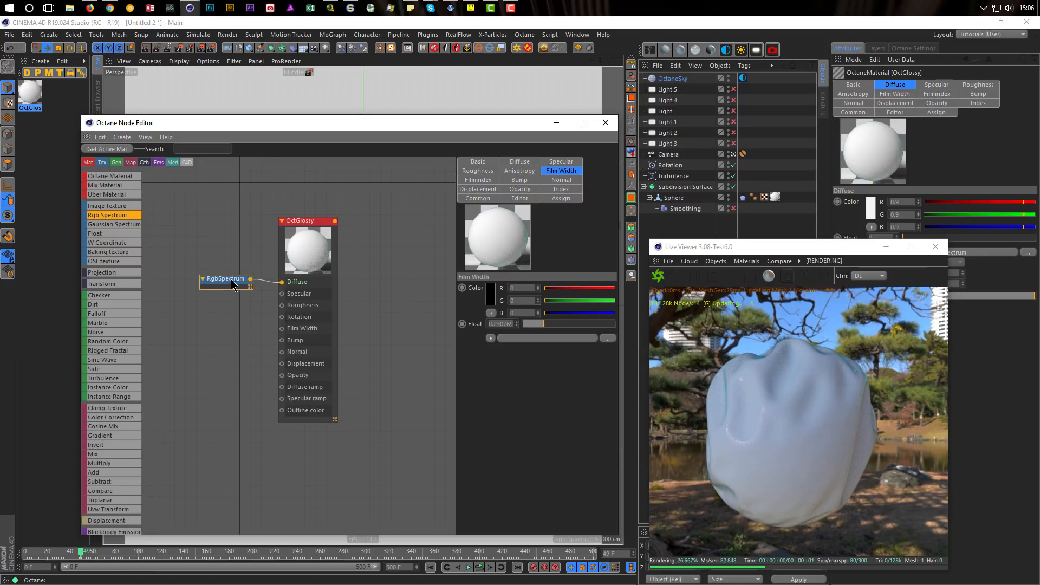
{"action": "left_click", "coordinate": [491, 210]}
{"action": "left_click", "coordinate": [495, 233]}
{"action": "left_click_drag", "start_coordinate": [562, 211], "coordinate": [541, 211]}
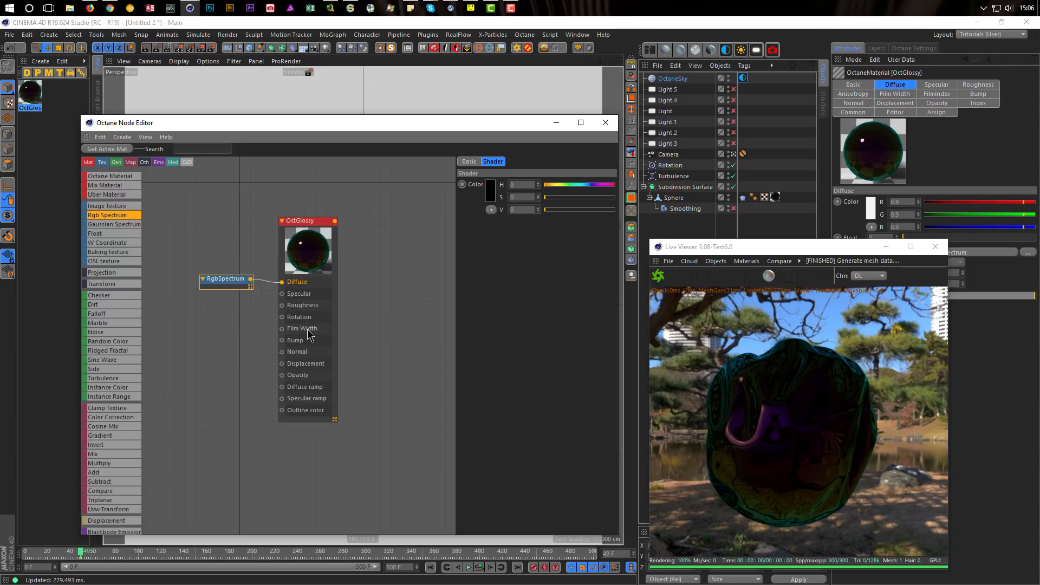
{"action": "left_click_drag", "start_coordinate": [101, 236], "coordinate": [228, 328]}
{"action": "left_click_drag", "start_coordinate": [566, 188], "coordinate": [544, 195]}
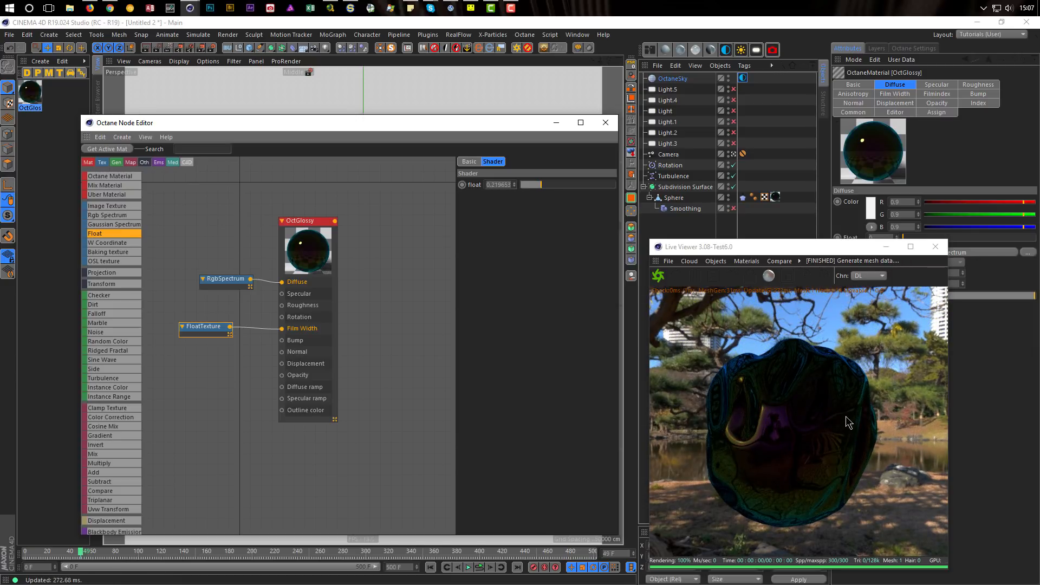
- Set the OctaneSky environment tag's Power to 5 and move the Live Viewer away from the attributes
{"action": "left_click", "coordinate": [743, 79]}
{"action": "left_click", "coordinate": [896, 169]}
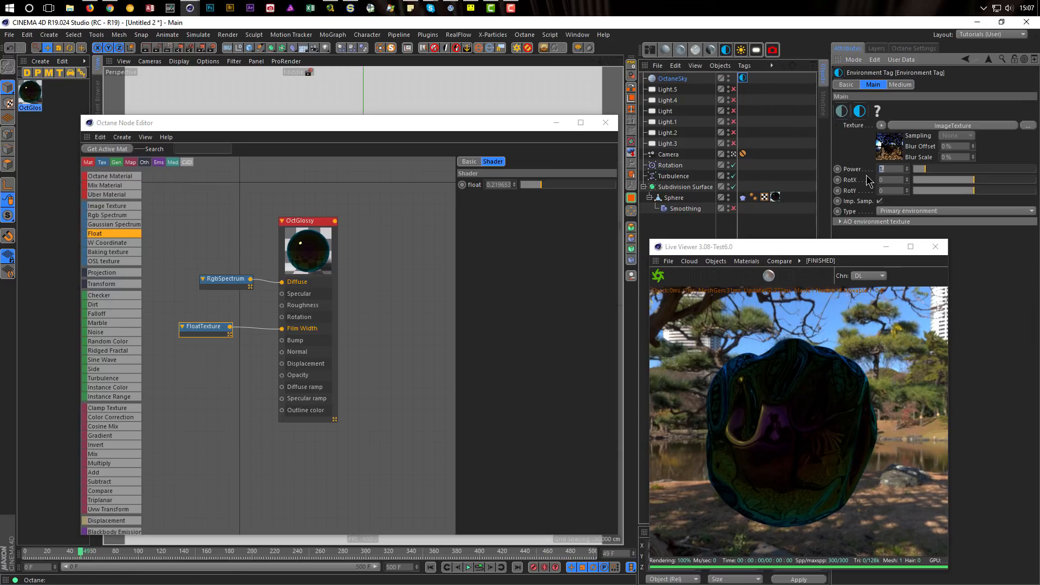
{"action": "type", "text": "5"}
{"action": "key", "text": "Return"}
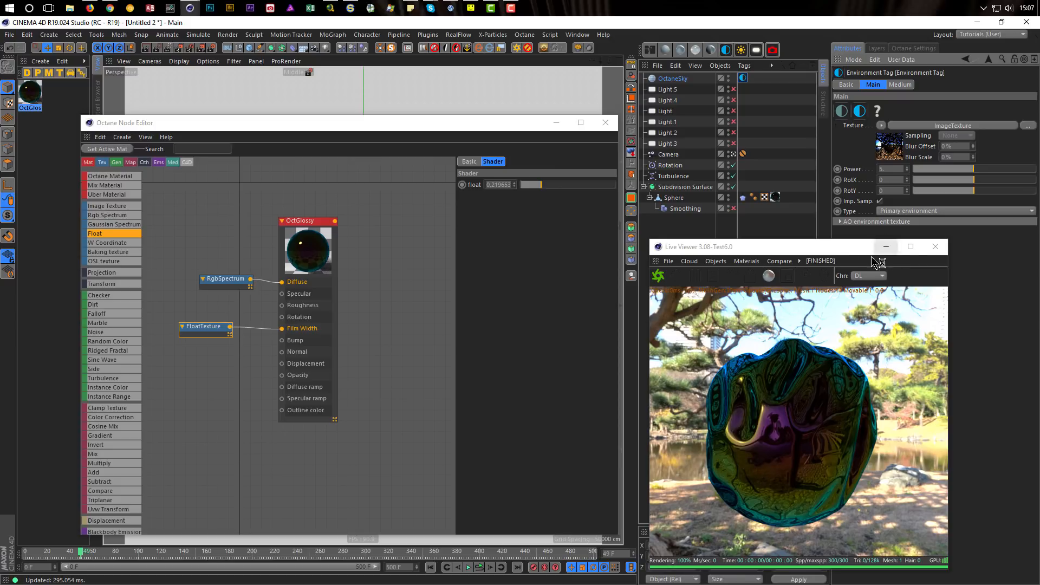
{"action": "left_click_drag", "start_coordinate": [833, 250], "coordinate": [641, 239]}
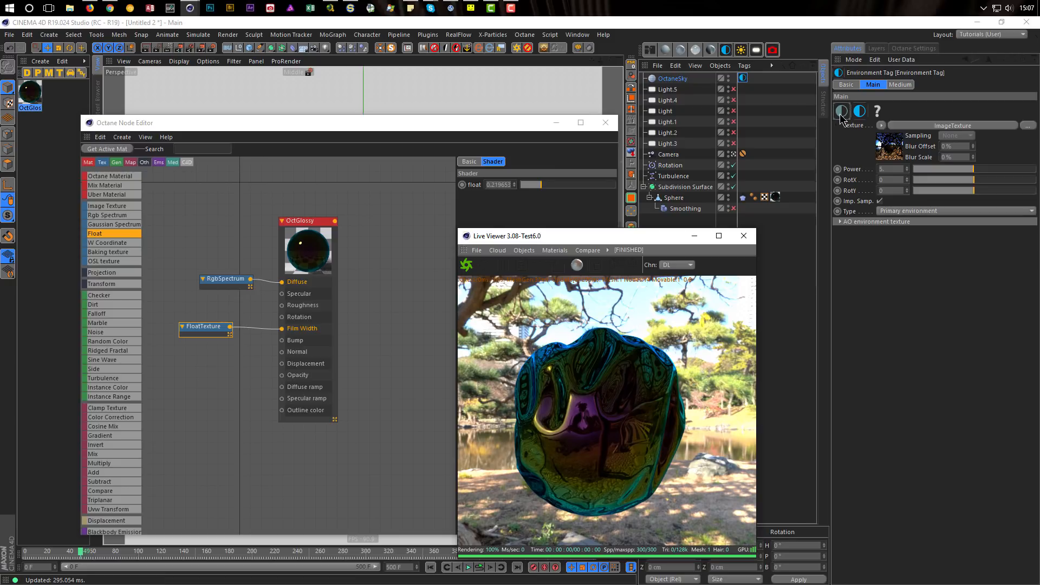
- Check the Env. color in the environment section of the Octane settings
{"action": "left_click", "coordinate": [913, 48]}
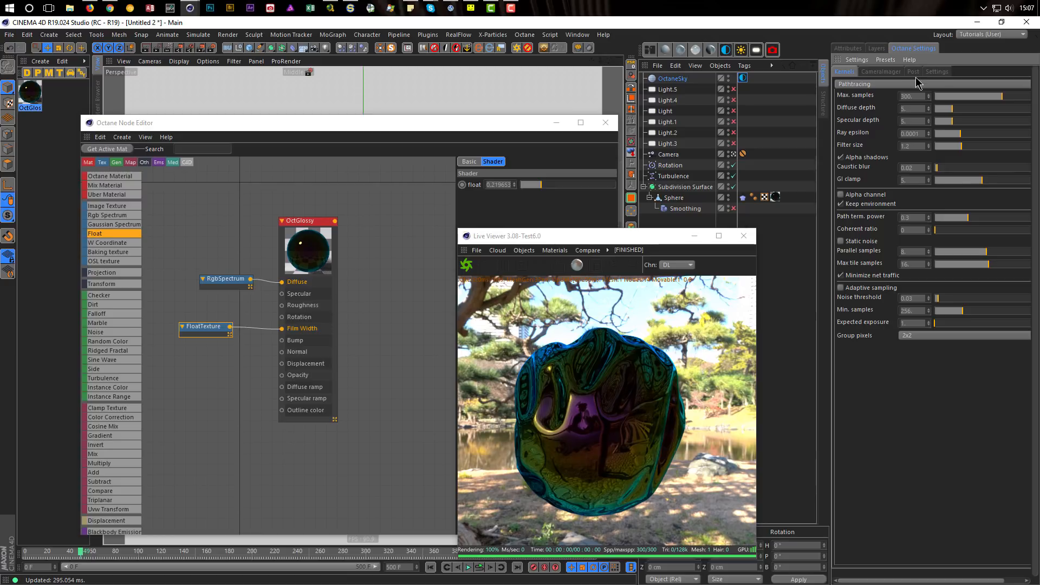
{"action": "left_click", "coordinate": [937, 72]}
{"action": "left_click", "coordinate": [961, 86]}
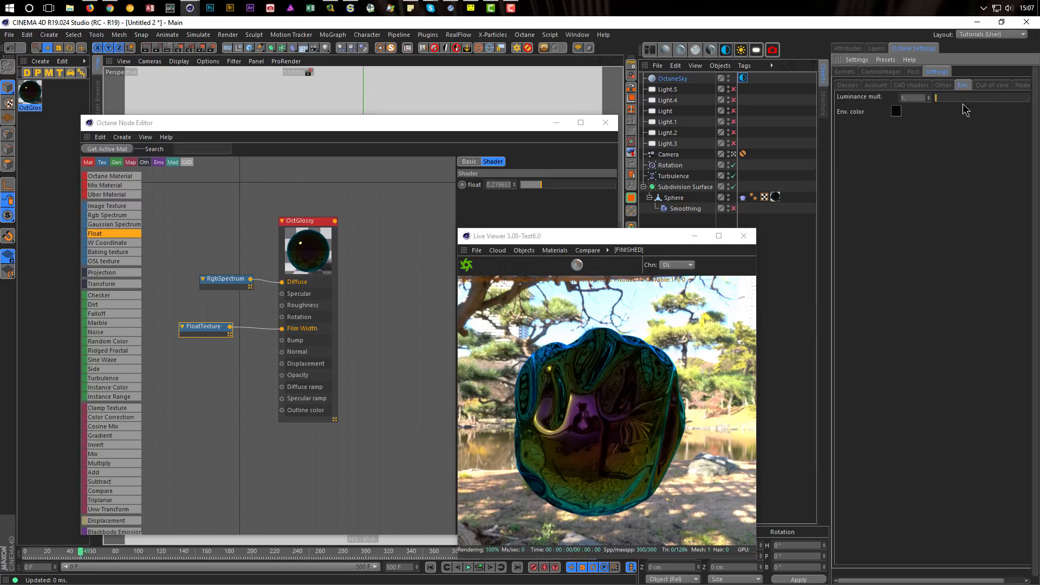
{"action": "left_click", "coordinate": [896, 111]}
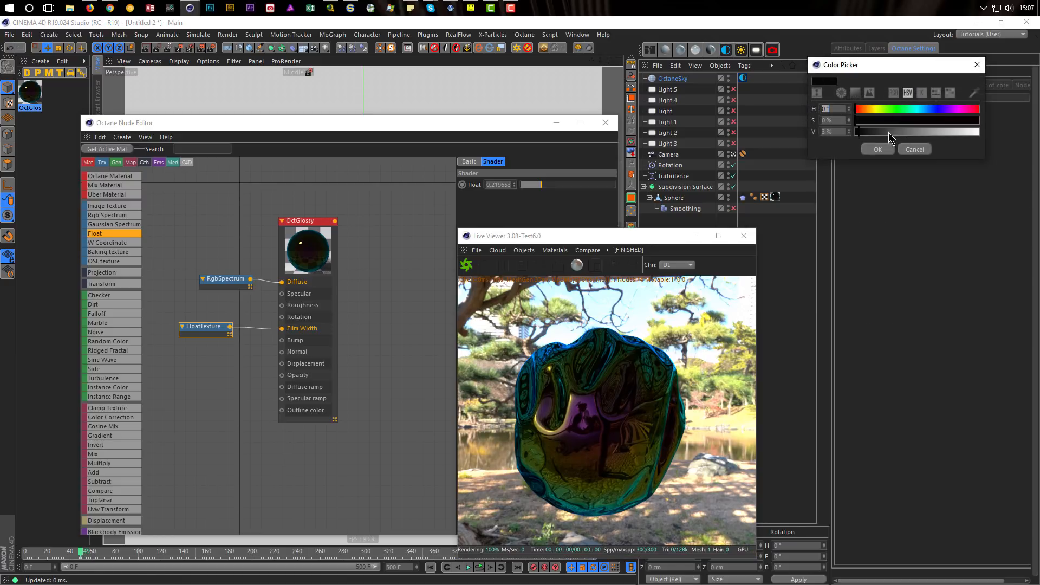
{"action": "left_click", "coordinate": [877, 153]}
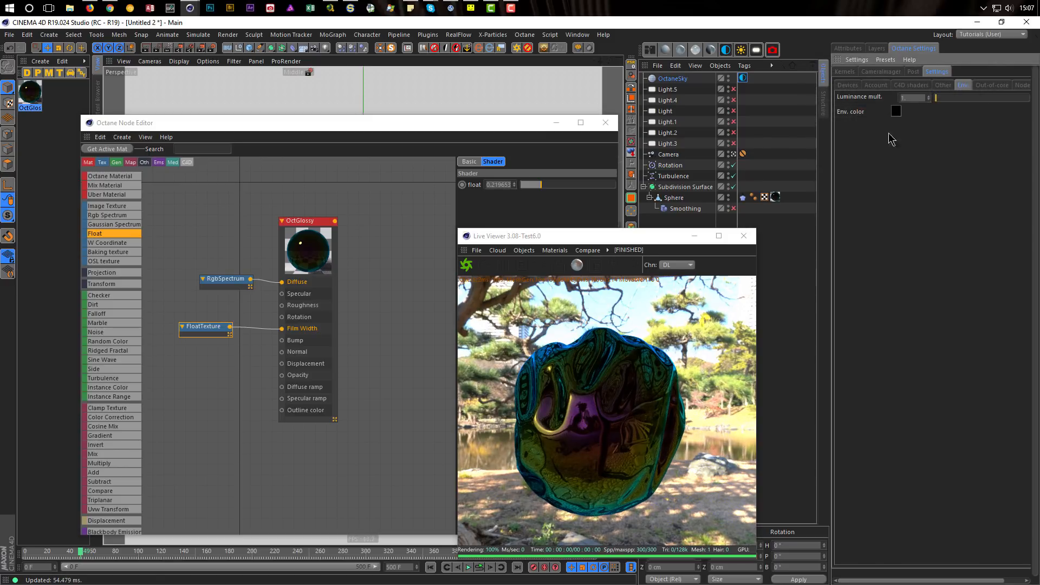
{"action": "left_click", "coordinate": [742, 79]}
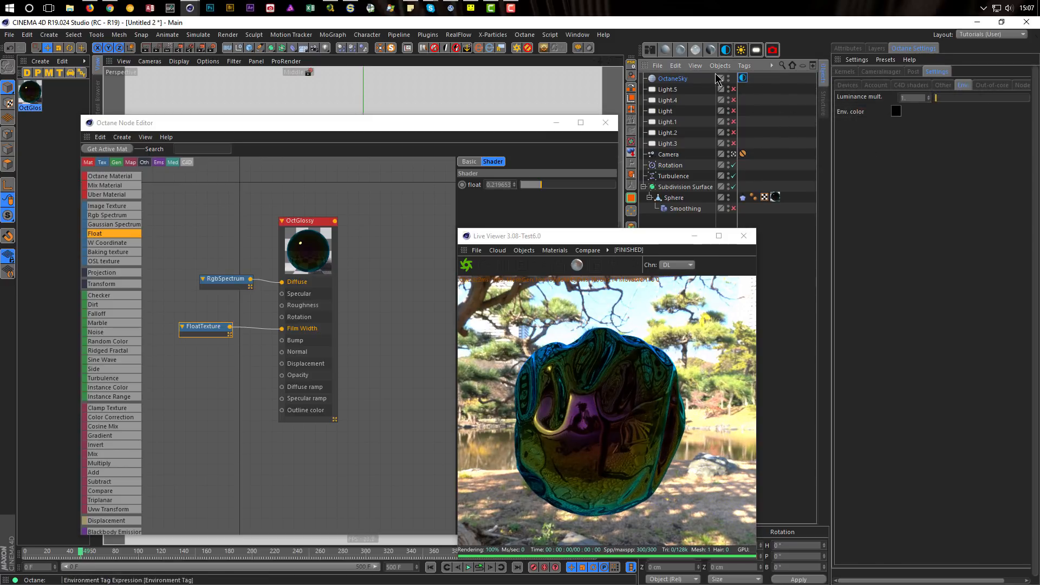
- Set the OctaneSky environment tag's type to Visible environment, with Backplate off and Reflections and Refractions on
{"action": "left_click", "coordinate": [848, 48]}
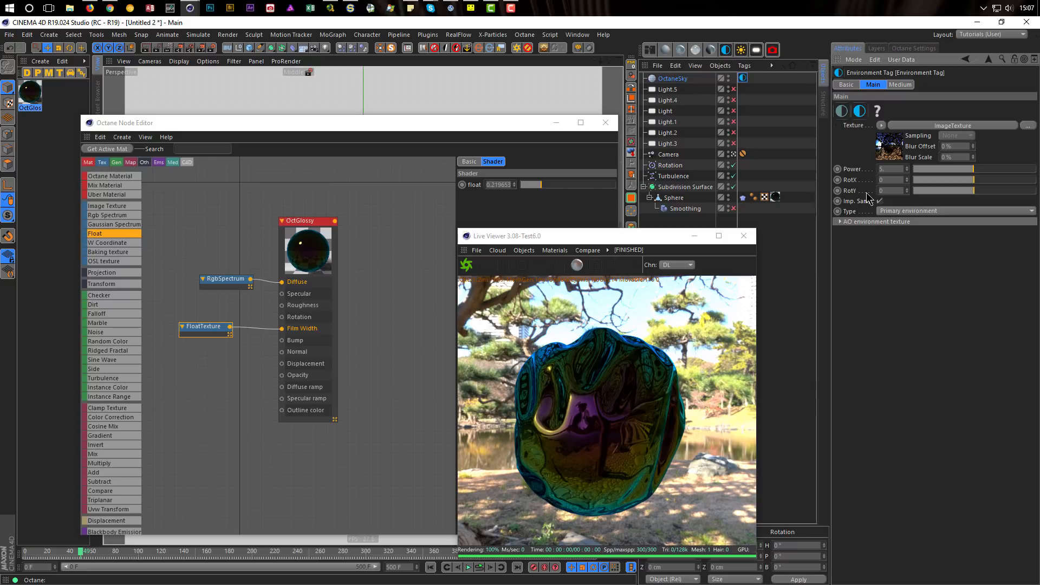
{"action": "left_click", "coordinate": [892, 210]}
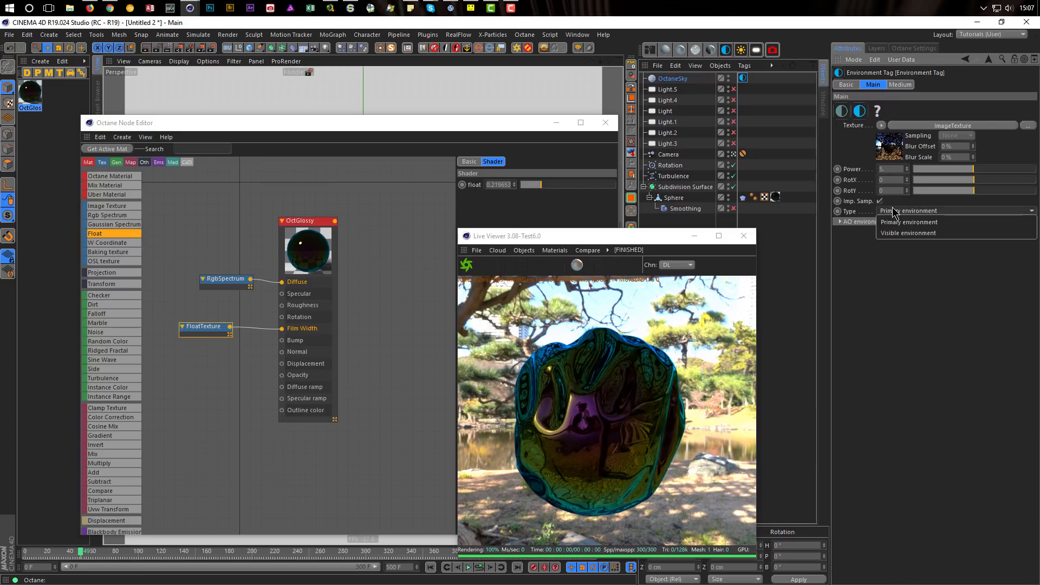
{"action": "left_click", "coordinate": [914, 234]}
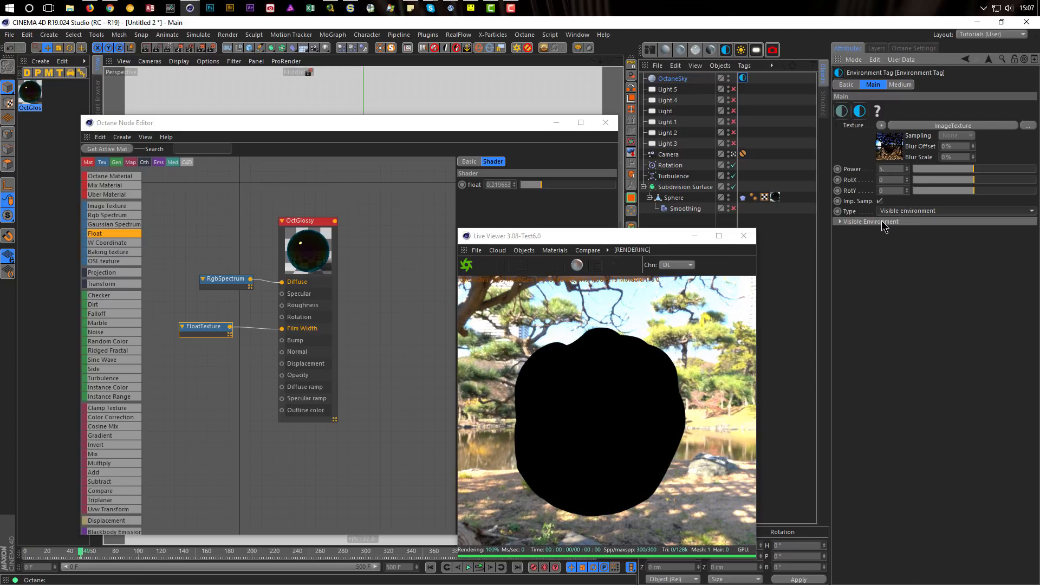
{"action": "left_click", "coordinate": [882, 222]}
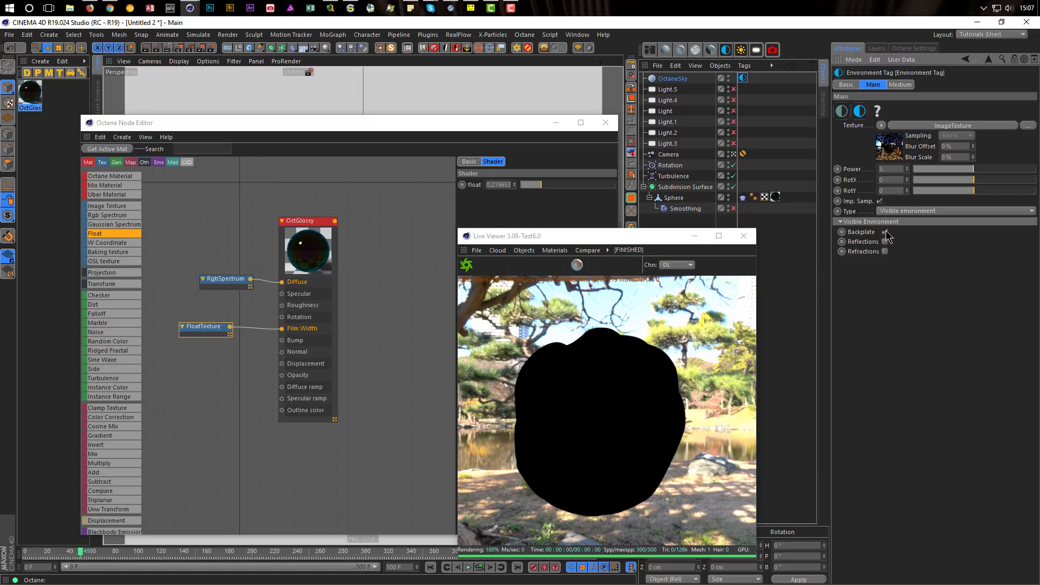
{"action": "left_click", "coordinate": [884, 232]}
{"action": "left_click", "coordinate": [885, 242]}
{"action": "left_click", "coordinate": [885, 252]}
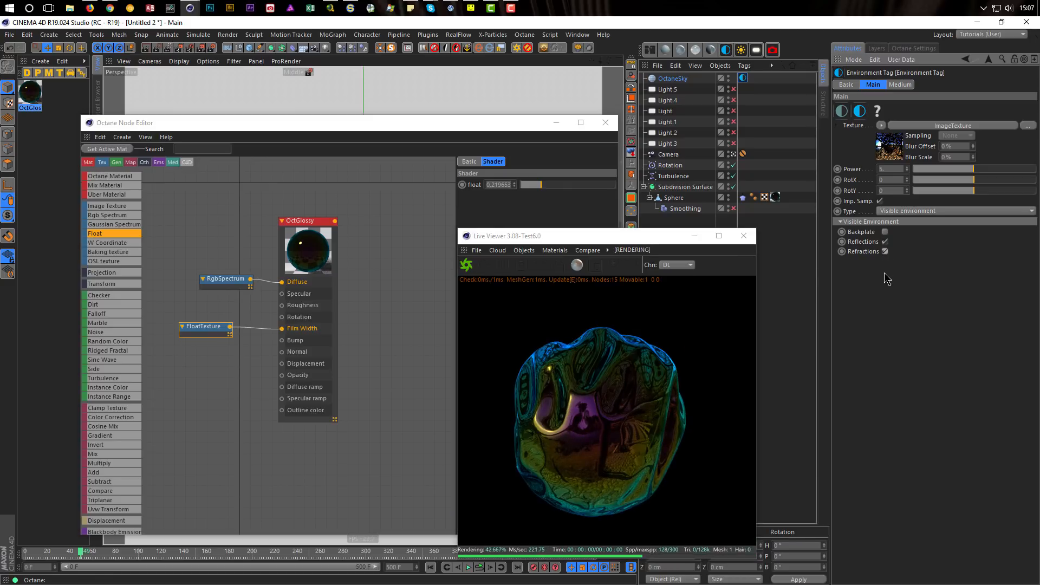
- Set the OctaneSky environment tag's Power to 10 and keep the Live Viewer clear of its settings
{"action": "left_click_drag", "start_coordinate": [680, 232], "coordinate": [862, 211]}
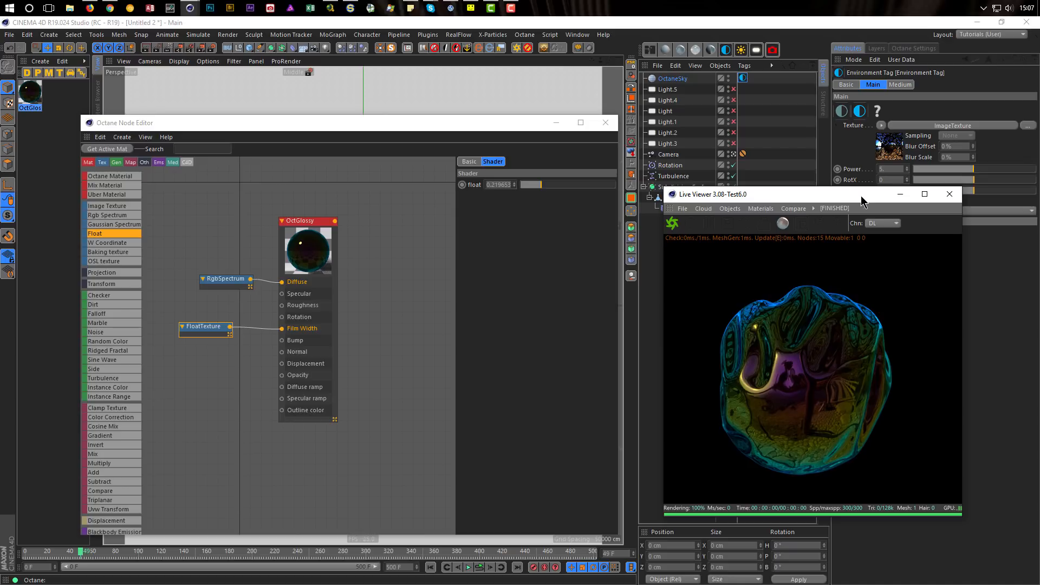
{"action": "left_click", "coordinate": [892, 169]}
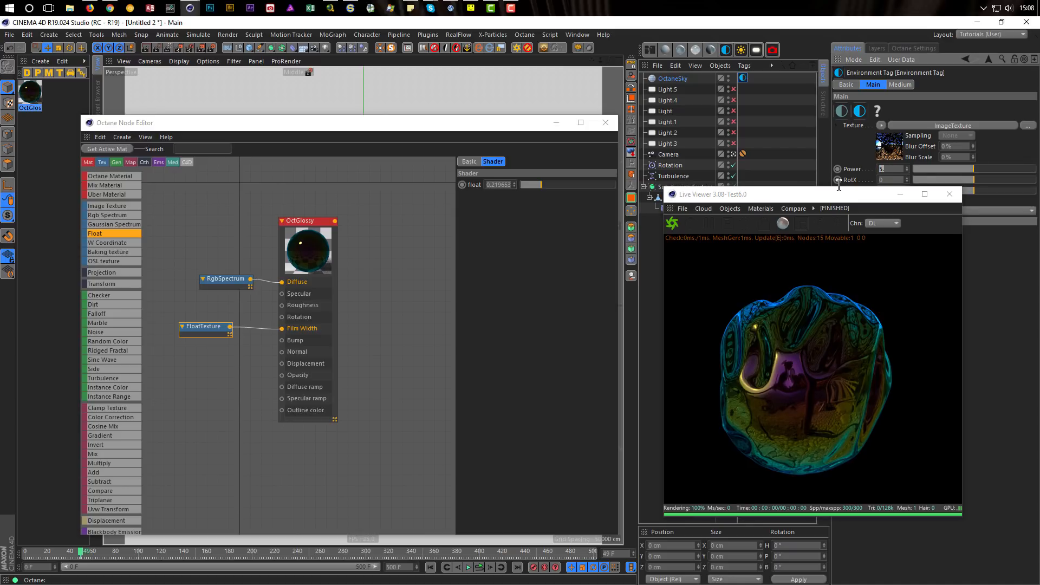
{"action": "type", "text": "10"}
{"action": "key", "text": "Return"}
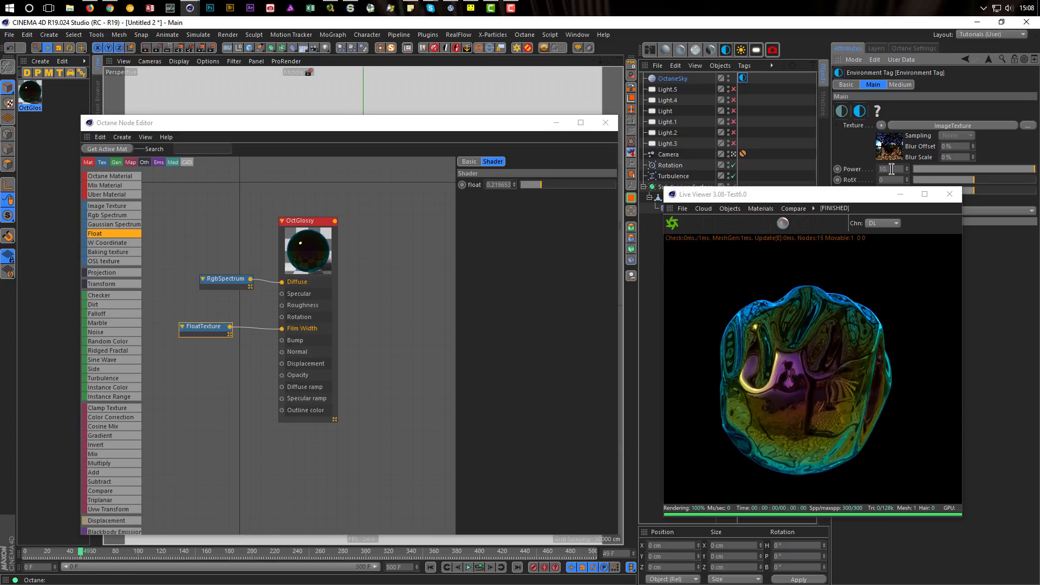
{"action": "left_click_drag", "start_coordinate": [861, 199], "coordinate": [888, 233]}
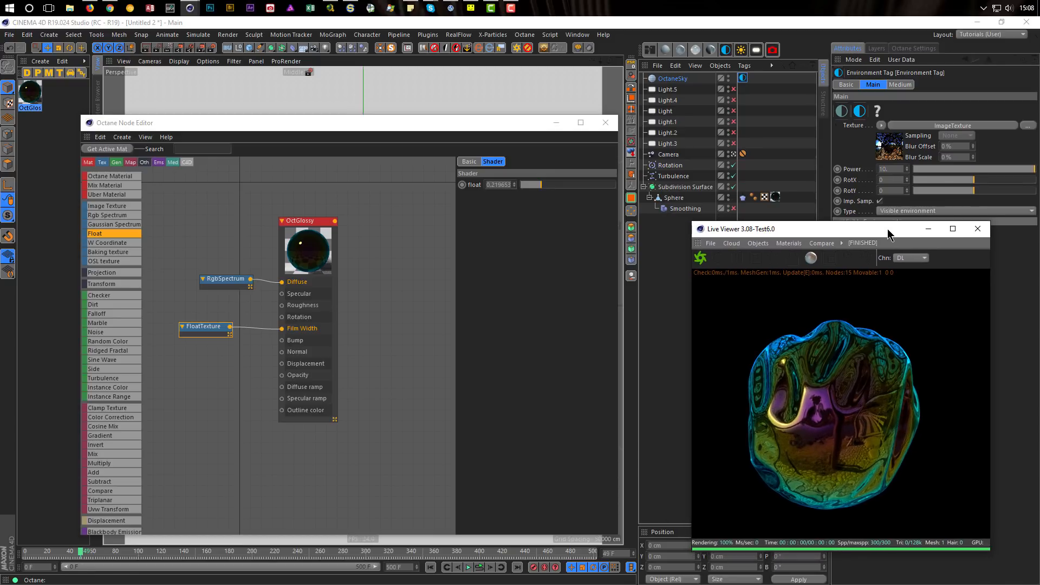
- Add Octane LightTags to all six Light objects, enable the lights, and restart the Live Viewer render
{"action": "left_click", "coordinate": [668, 91]}
{"action": "left_click", "coordinate": [670, 145], "text": "shift"}
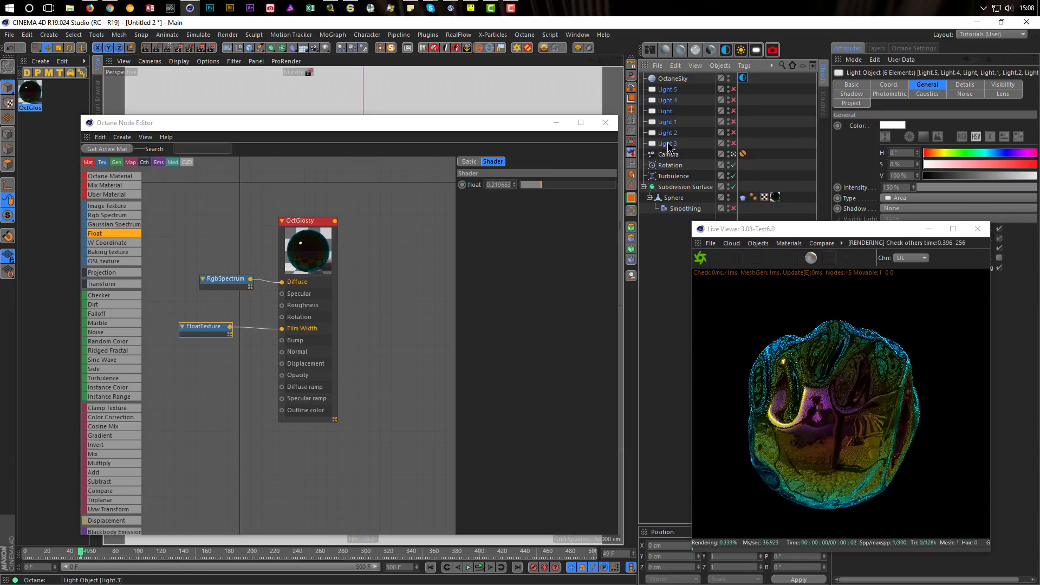
{"action": "right_click", "coordinate": [670, 146]}
{"action": "mouse_move", "coordinate": [767, 119]}
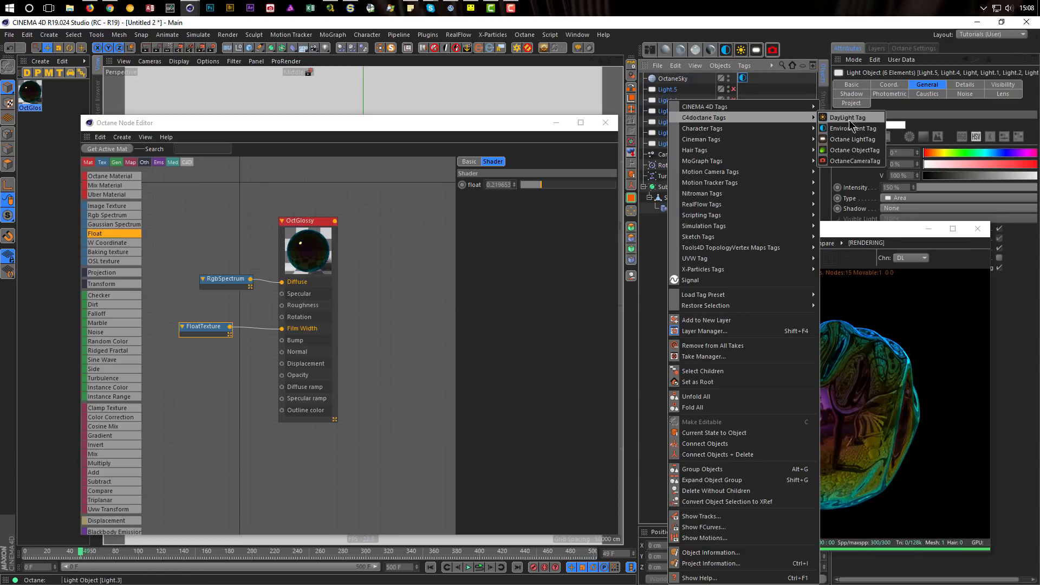
{"action": "left_click", "coordinate": [851, 139]}
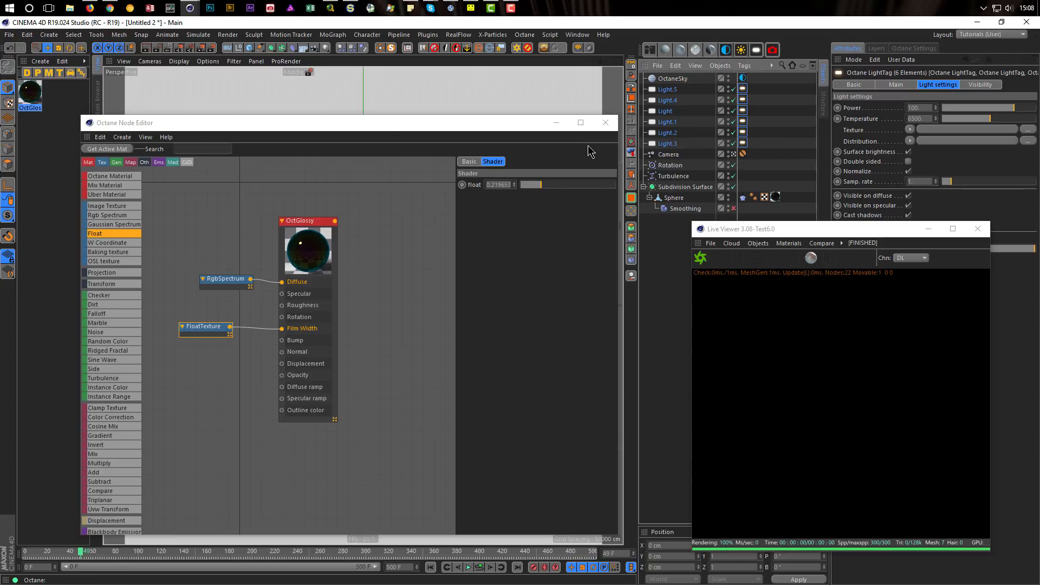
{"action": "left_click", "coordinate": [699, 260]}
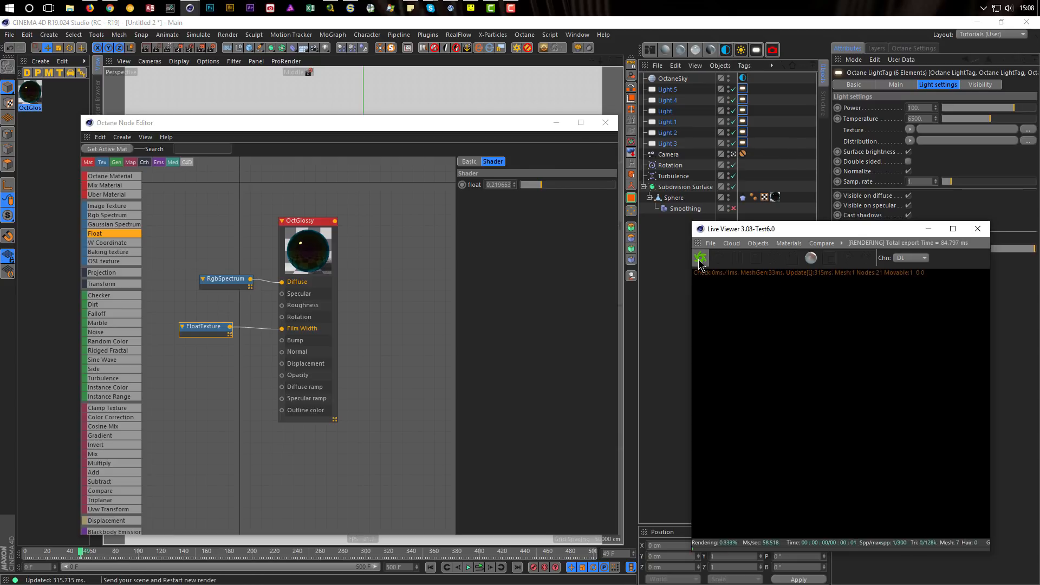
- Turn off Camera visibility in the Octane LightTags of all six lights and move the Live Viewer aside
{"action": "left_click_drag", "start_coordinate": [856, 234], "coordinate": [637, 228]}
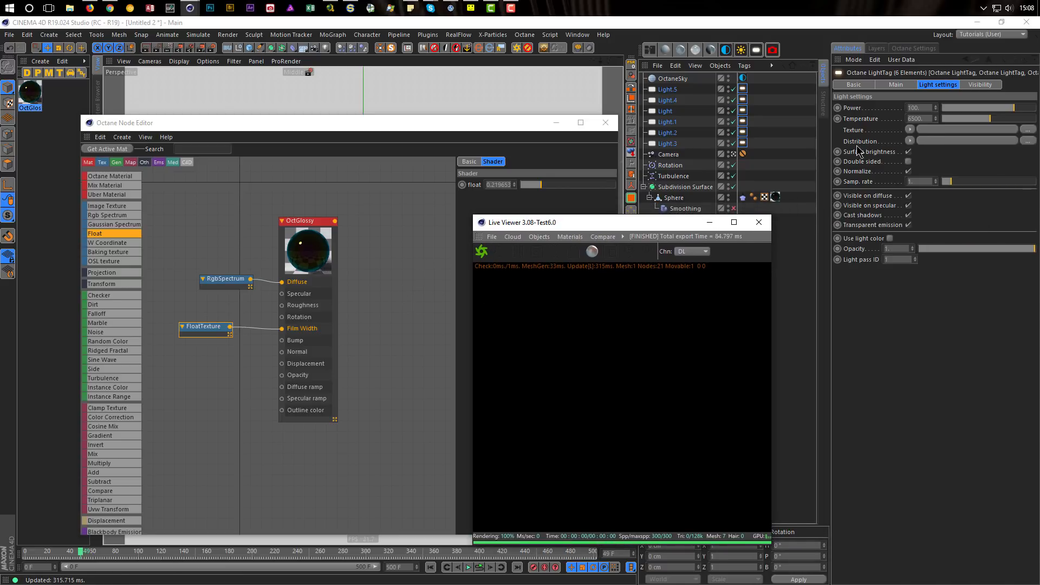
{"action": "left_click", "coordinate": [669, 90]}
{"action": "left_click", "coordinate": [668, 144], "text": "shift"}
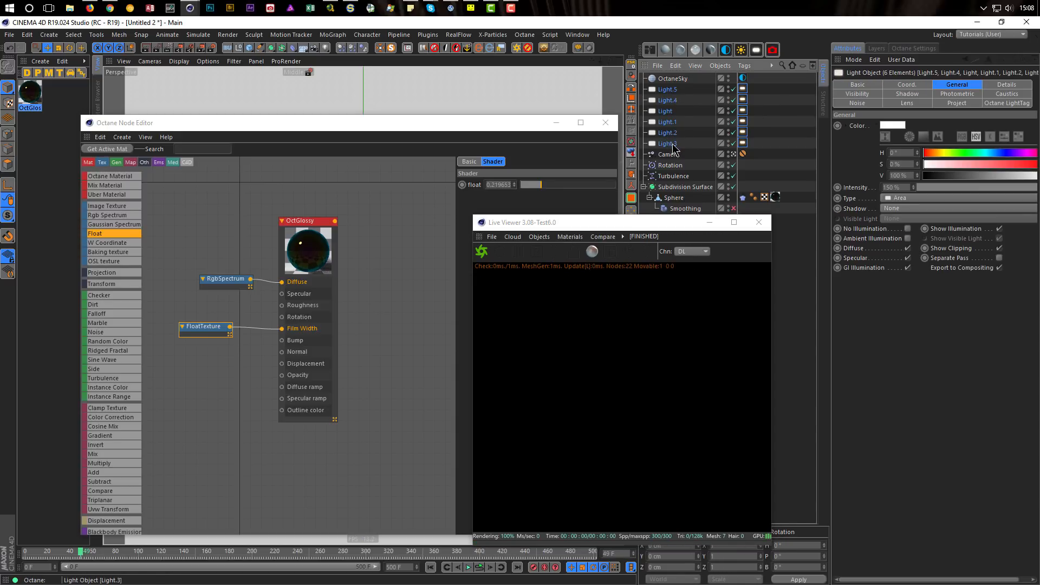
{"action": "left_click", "coordinate": [743, 143]}
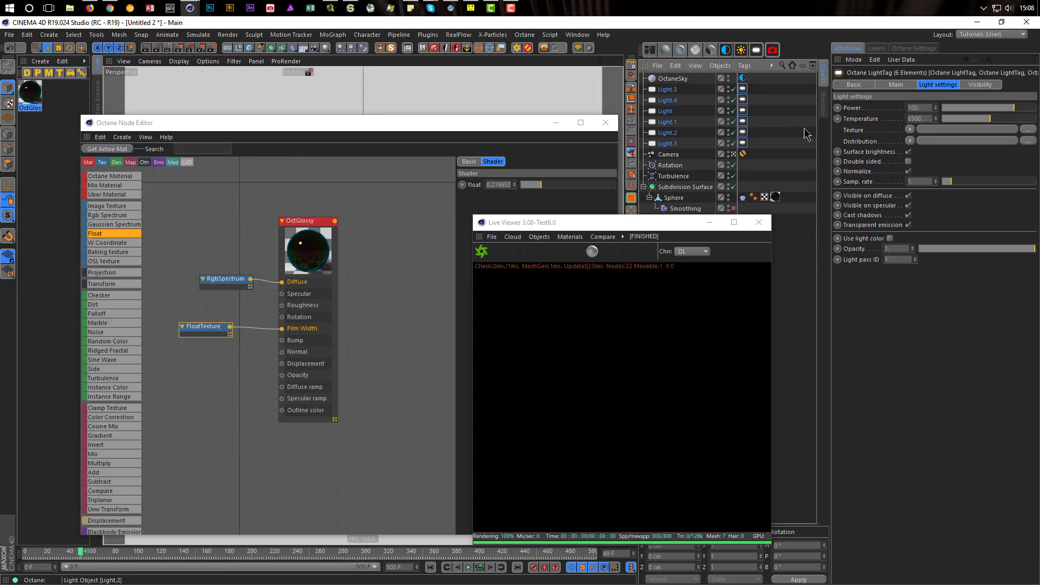
{"action": "left_click", "coordinate": [980, 85]}
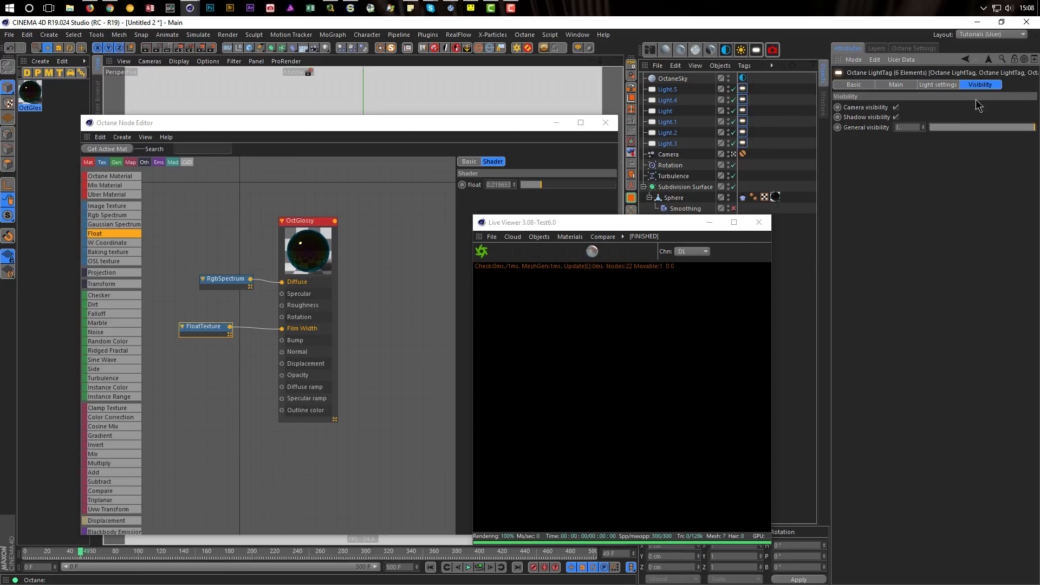
{"action": "left_click", "coordinate": [895, 107]}
{"action": "left_click_drag", "start_coordinate": [678, 224], "coordinate": [916, 210]}
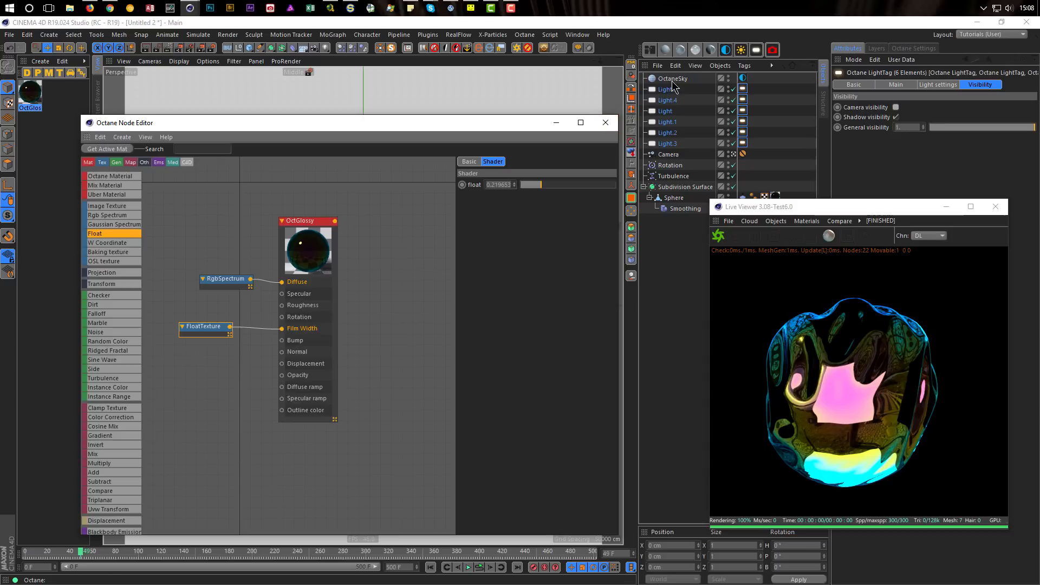
- Close the Octane Node Editor and scale the six lights up together, outward around the sphere
{"action": "left_click", "coordinate": [605, 124]}
{"action": "left_click", "coordinate": [666, 144]}
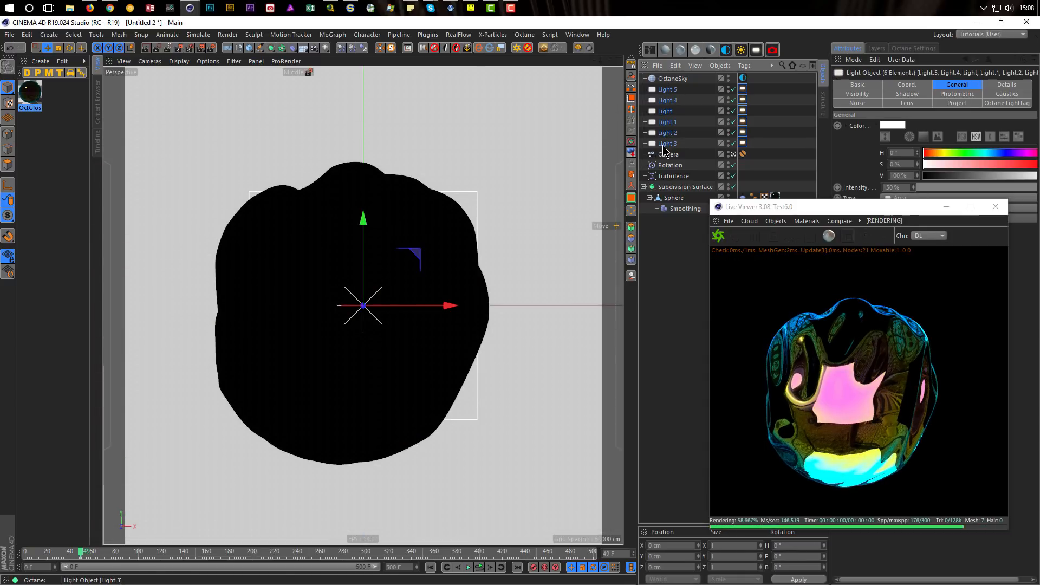
{"action": "key", "text": "t"}
{"action": "mouse_move", "coordinate": [342, 382]}
{"action": "left_mouse_down"}
{"action": "mouse_move", "coordinate": [595, 352]}
{"action": "mouse_move", "coordinate": [337, 204]}
{"action": "mouse_move", "coordinate": [157, 234]}
{"action": "mouse_move", "coordinate": [207, 278]}
{"action": "mouse_move", "coordinate": [569, 260]}
{"action": "mouse_move", "coordinate": [487, 261]}
{"action": "mouse_move", "coordinate": [337, 378]}
{"action": "left_mouse_up"}
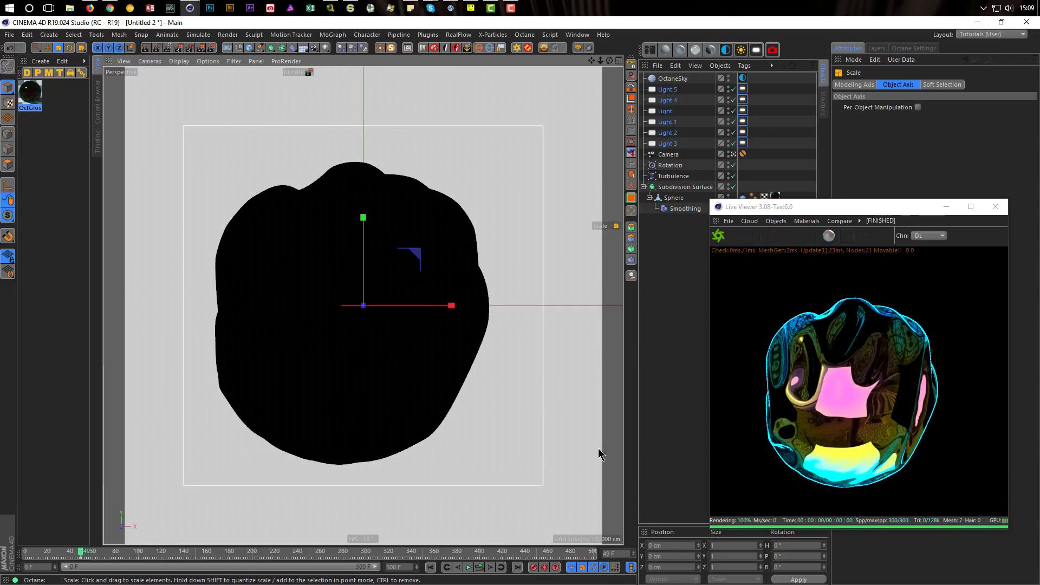
- Open OctGlossy in the Octane Node Editor and connect a new Float texture to its Roughness input
{"action": "left_click", "coordinate": [30, 94]}
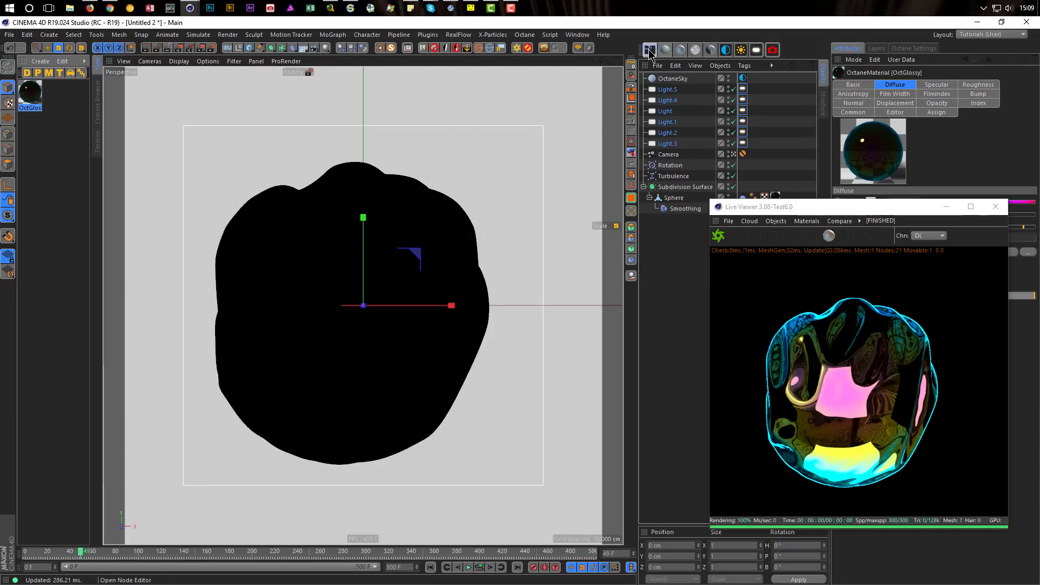
{"action": "left_click", "coordinate": [650, 50]}
{"action": "left_click_drag", "start_coordinate": [482, 180], "coordinate": [373, 101]}
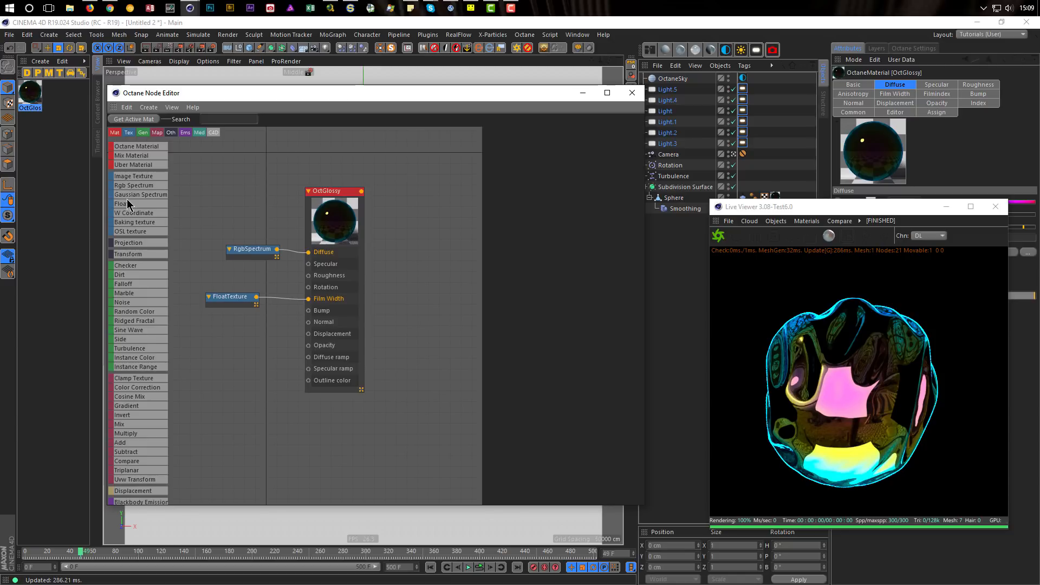
{"action": "left_click_drag", "start_coordinate": [128, 205], "coordinate": [308, 275]}
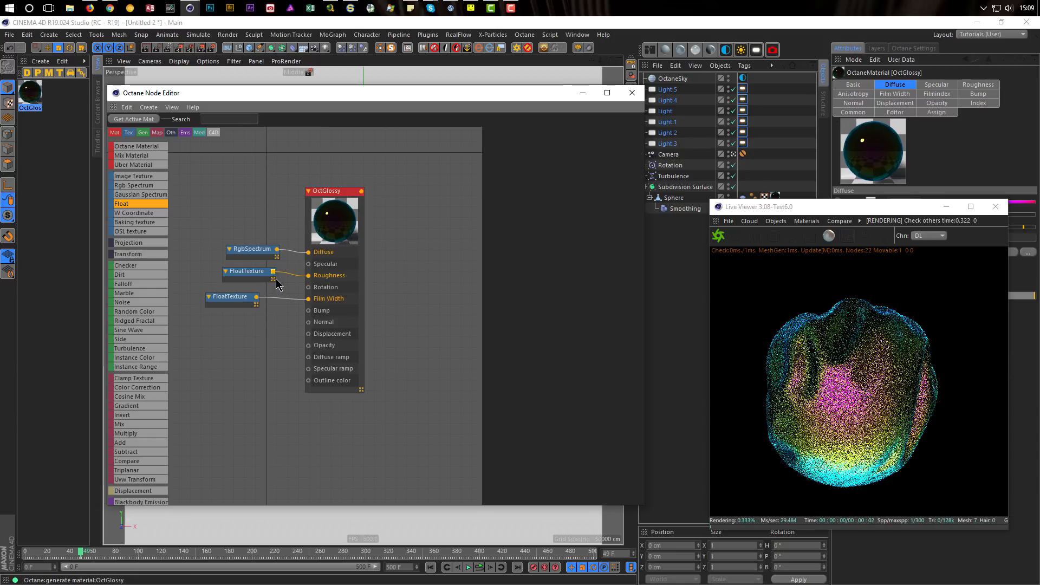
{"action": "left_click", "coordinate": [254, 282]}
- Try several values for the Roughness Float texture, including 0.001 and 0.1, and settle on about 0.029
{"action": "left_click_drag", "start_coordinate": [594, 156], "coordinate": [557, 155]}
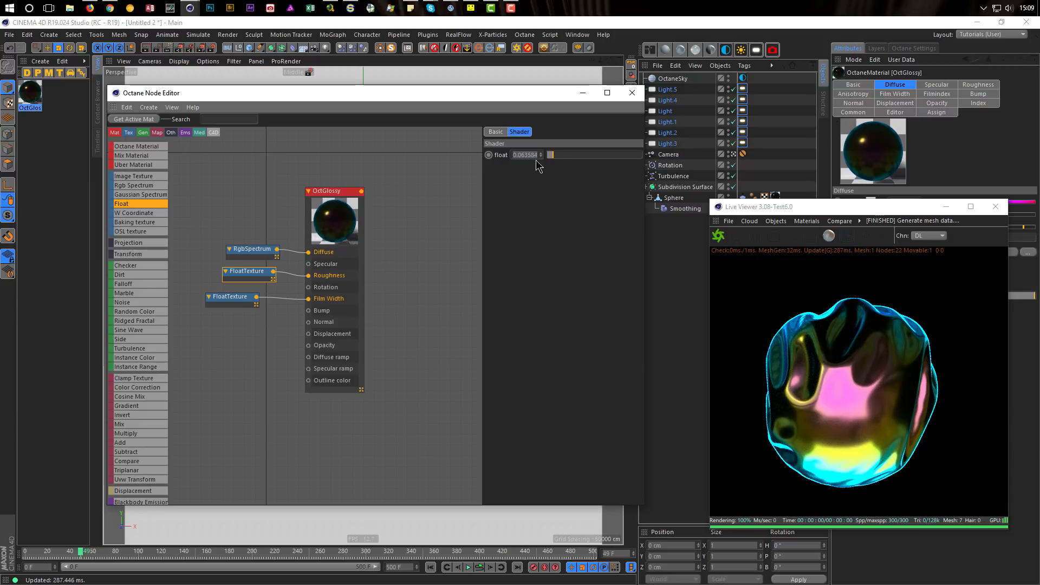
{"action": "left_click_drag", "start_coordinate": [554, 161], "coordinate": [550, 157]}
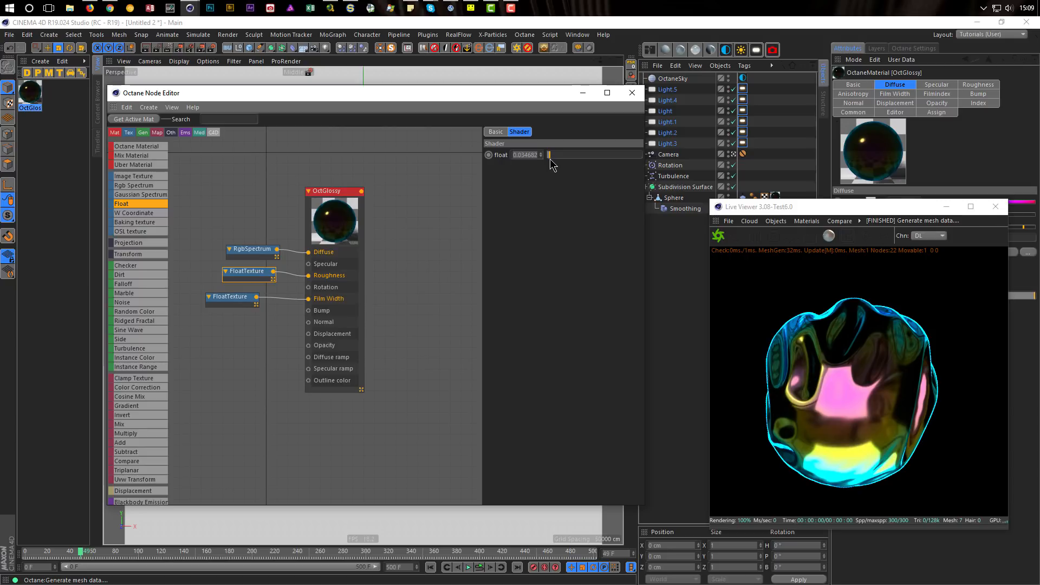
{"action": "left_click_drag", "start_coordinate": [549, 156], "coordinate": [544, 157]}
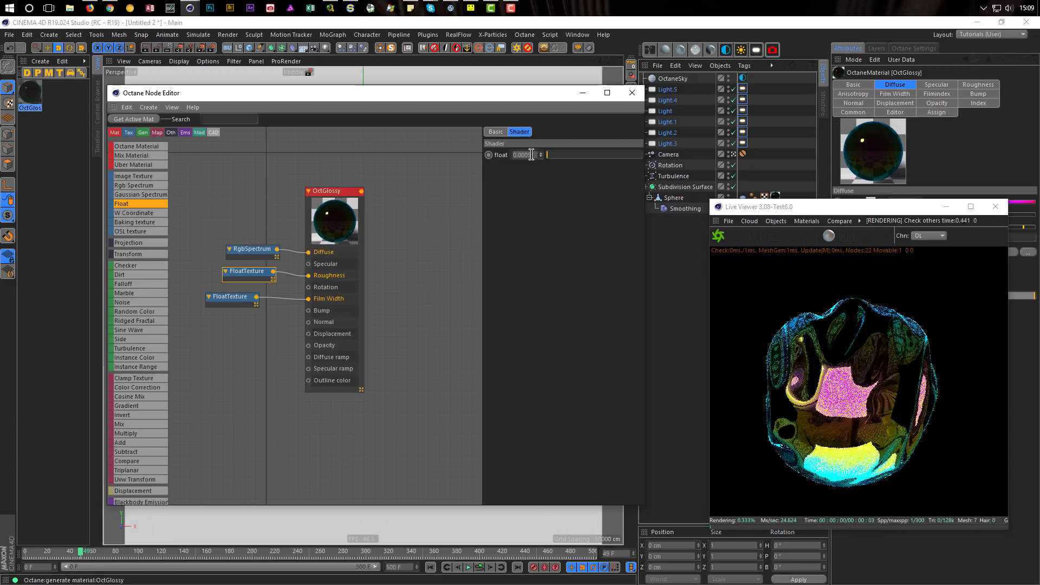
{"action": "left_click_drag", "start_coordinate": [543, 157], "coordinate": [534, 157]}
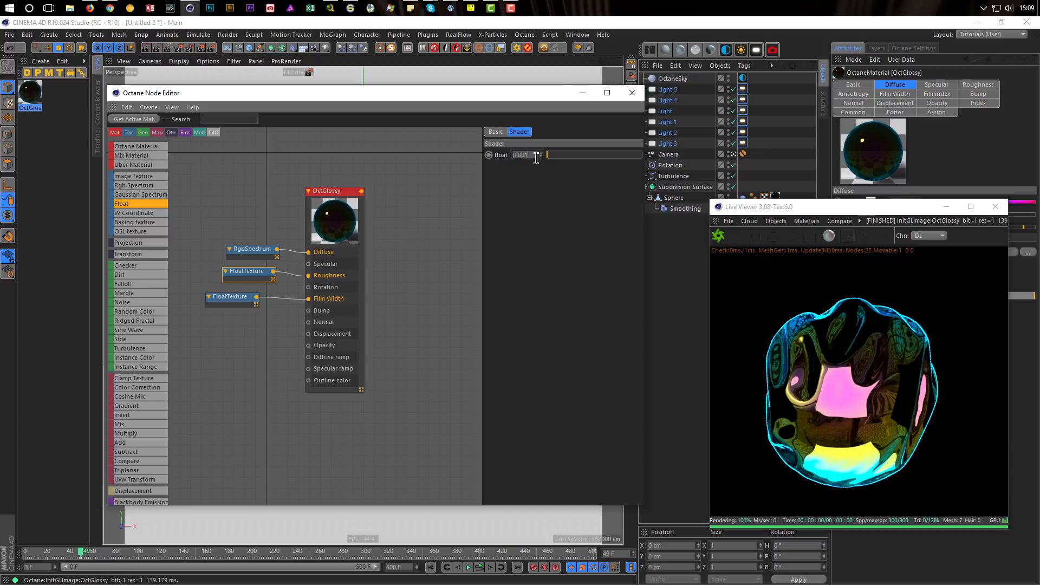
{"action": "left_click_drag", "start_coordinate": [520, 157], "coordinate": [544, 167]}
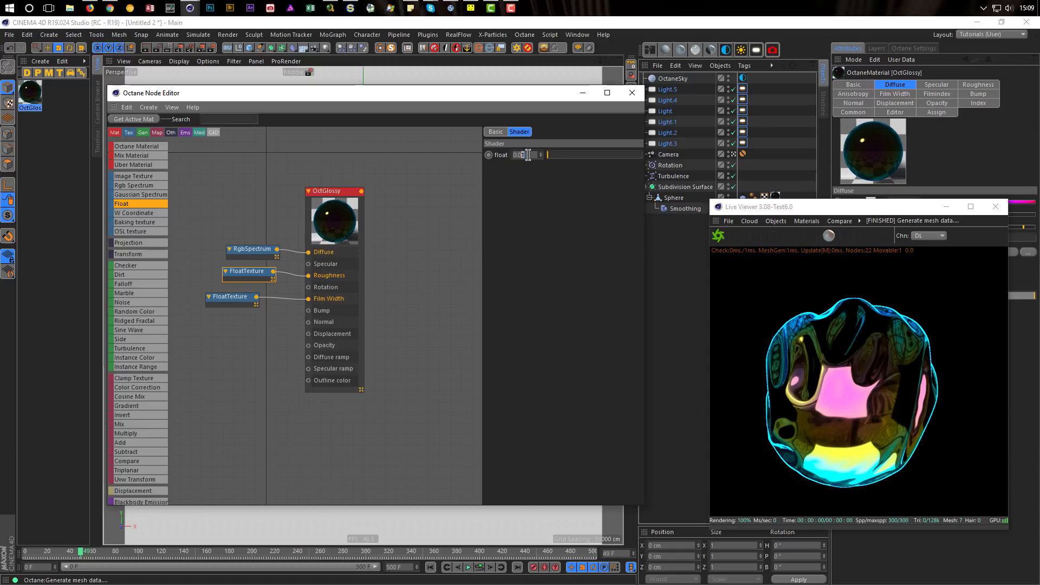
{"action": "type", "text": "1"}
{"action": "key", "text": "Return"}
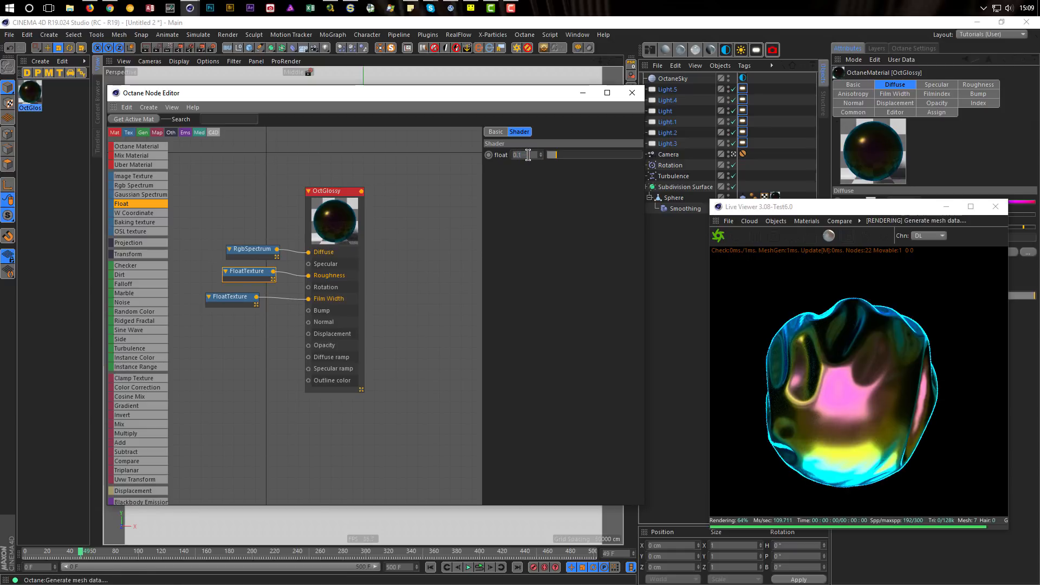
{"action": "left_click_drag", "start_coordinate": [551, 157], "coordinate": [550, 157]}
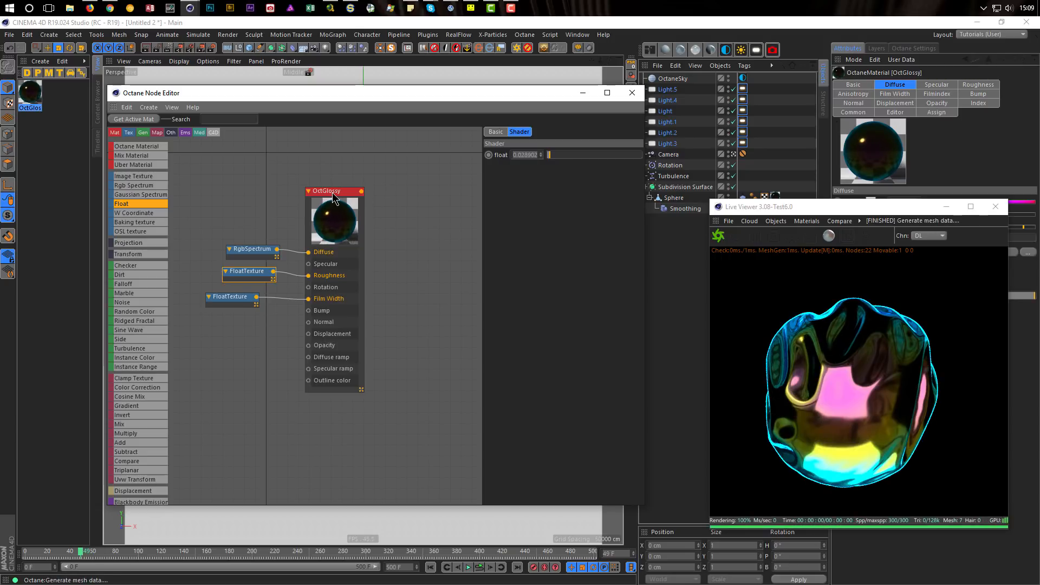
- Disconnect the Float texture from OctGlossy's Roughness and spread the two Float nodes apart in the graph
{"action": "middle_click_drag", "start_coordinate": [332, 198], "coordinate": [412, 210]}
{"action": "left_click_drag", "start_coordinate": [387, 289], "coordinate": [268, 223]}
{"action": "left_click_drag", "start_coordinate": [318, 312], "coordinate": [332, 336]}
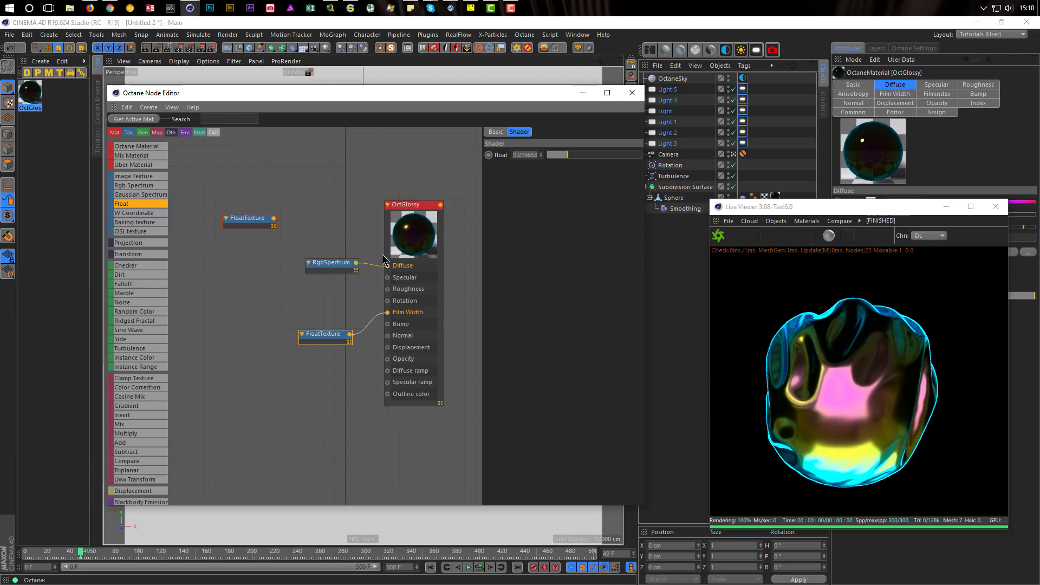
- Load a Tiles surface shader into OctGlossy's Roughness texture and place its node beside the material in the graph
{"action": "left_click", "coordinate": [407, 208]}
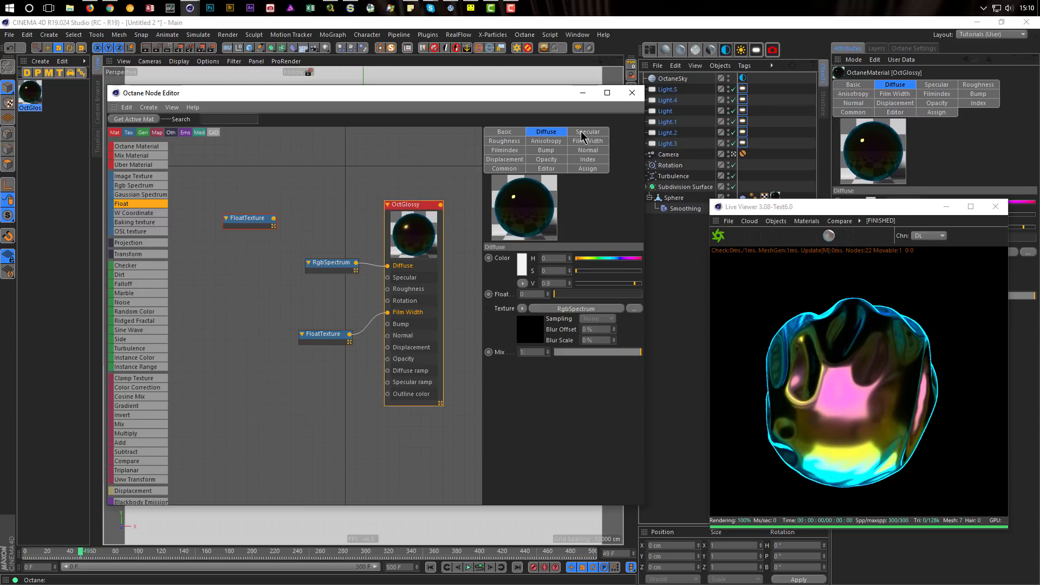
{"action": "left_click", "coordinate": [501, 142]}
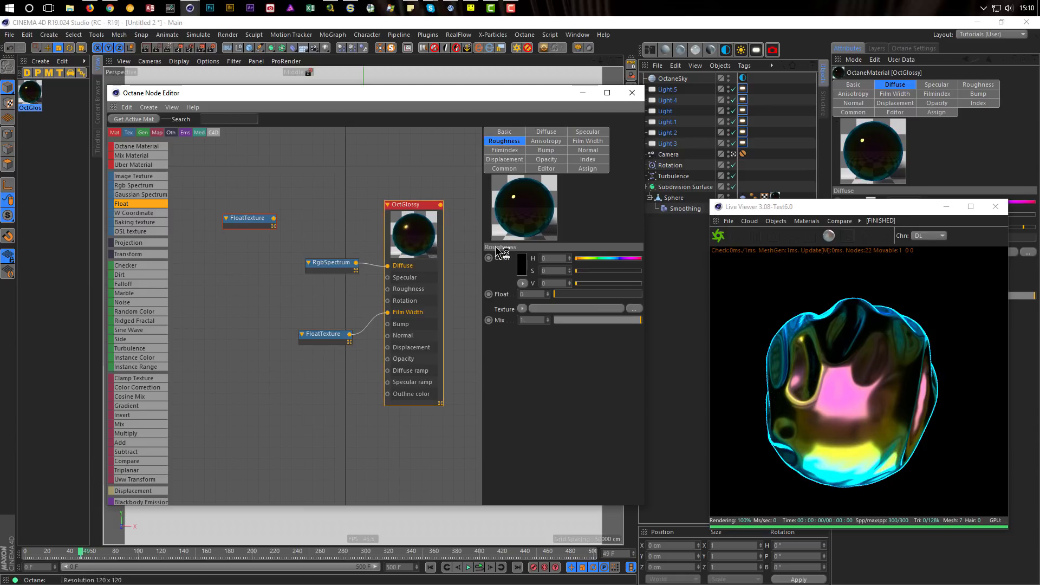
{"action": "left_click", "coordinate": [522, 309]}
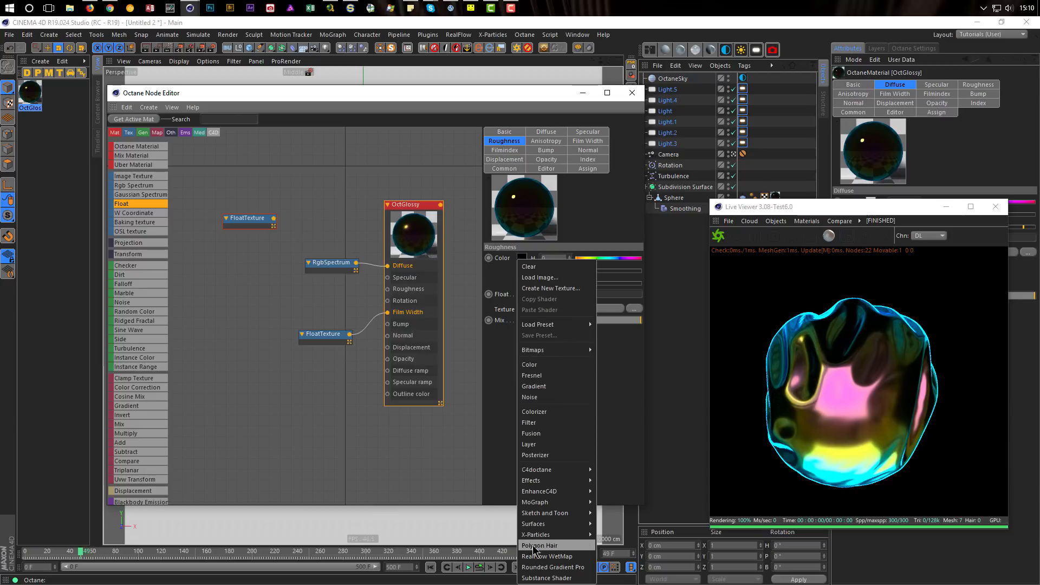
{"action": "mouse_move", "coordinate": [557, 524]}
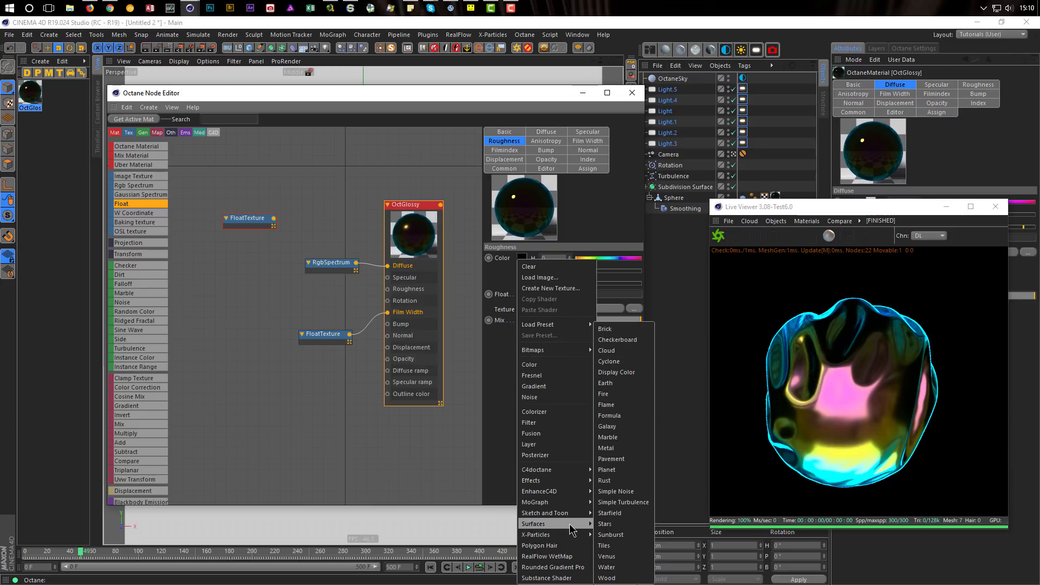
{"action": "left_click", "coordinate": [620, 545]}
{"action": "left_click_drag", "start_coordinate": [376, 213], "coordinate": [254, 301]}
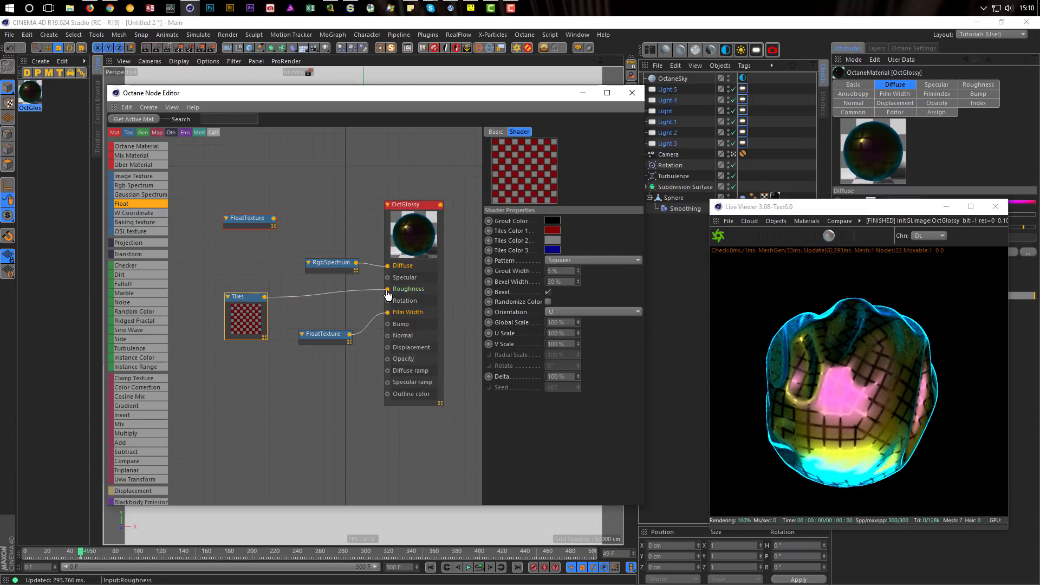
- Set the Tiles shader to the Circles 1 pattern with 1% grout width, 1% bevel width and 10% global scale
{"action": "left_click", "coordinate": [564, 260]}
{"action": "left_click", "coordinate": [590, 297]}
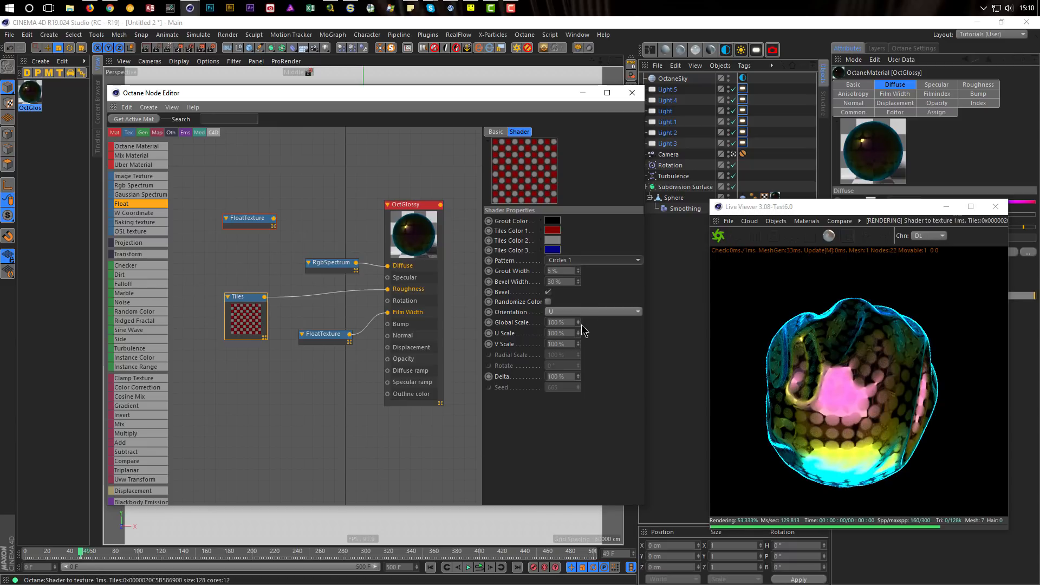
{"action": "left_click", "coordinate": [574, 271]}
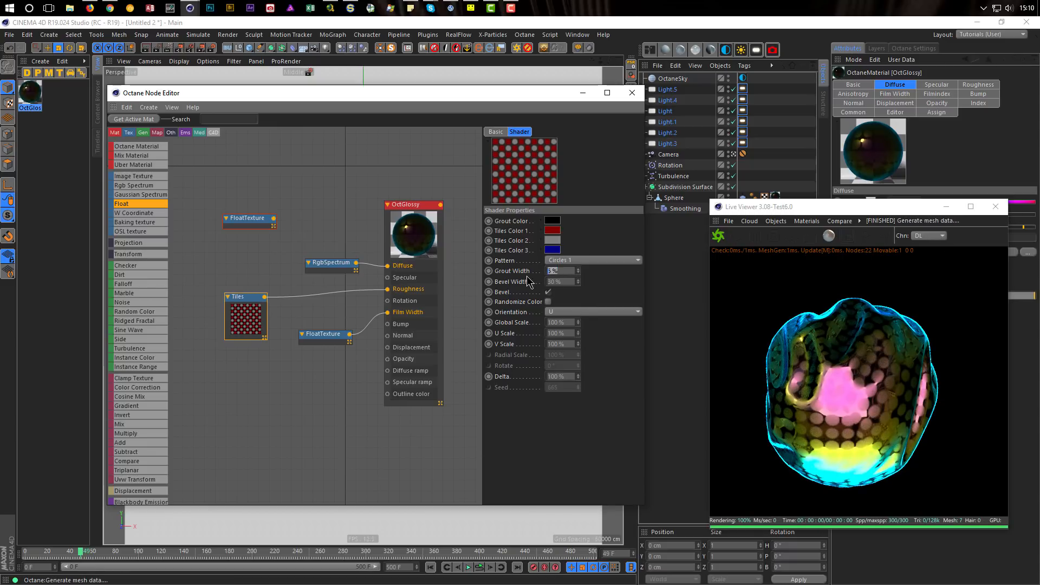
{"action": "type", "text": "1"}
{"action": "key", "text": "Tab"}
{"action": "type", "text": "1"}
{"action": "key", "text": "Tab"}
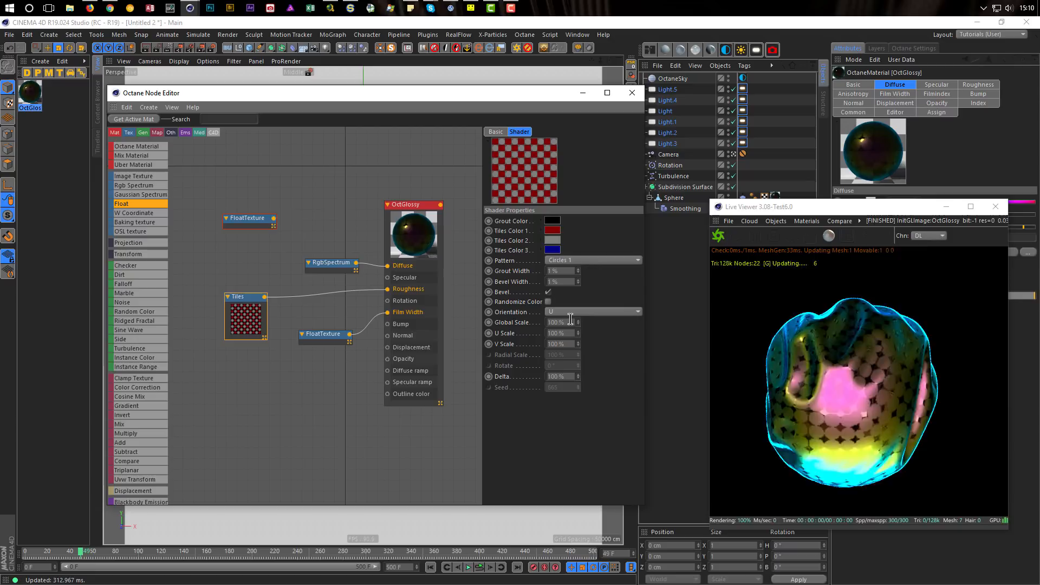
{"action": "type", "text": "10"}
{"action": "key", "text": "Return"}
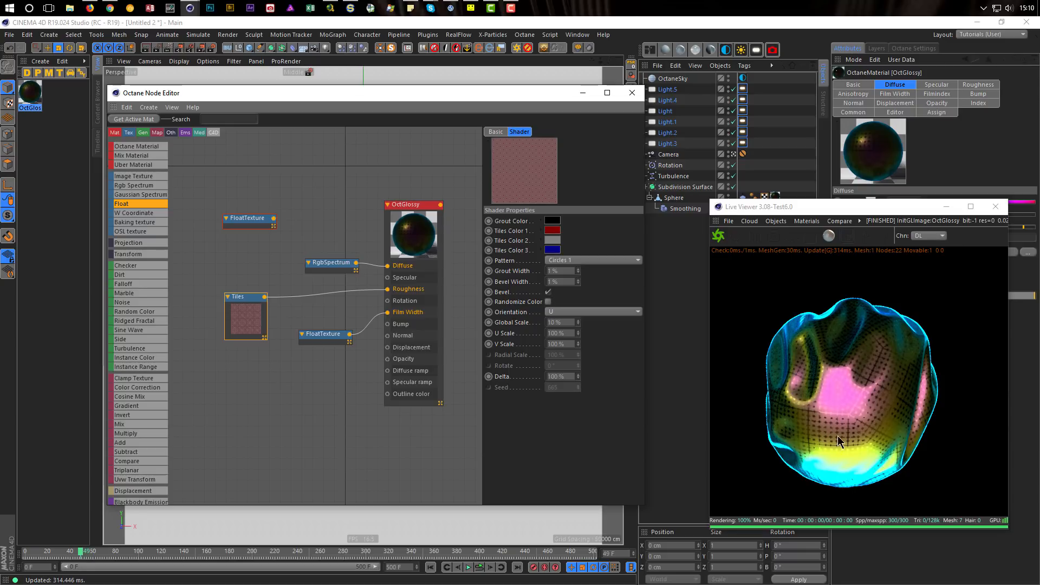
- Change the Sphere's OctGlossy texture tag to Spherical projection and fit it to the object, including sub-objects
{"action": "left_click", "coordinate": [774, 196]}
{"action": "left_click", "coordinate": [921, 129]}
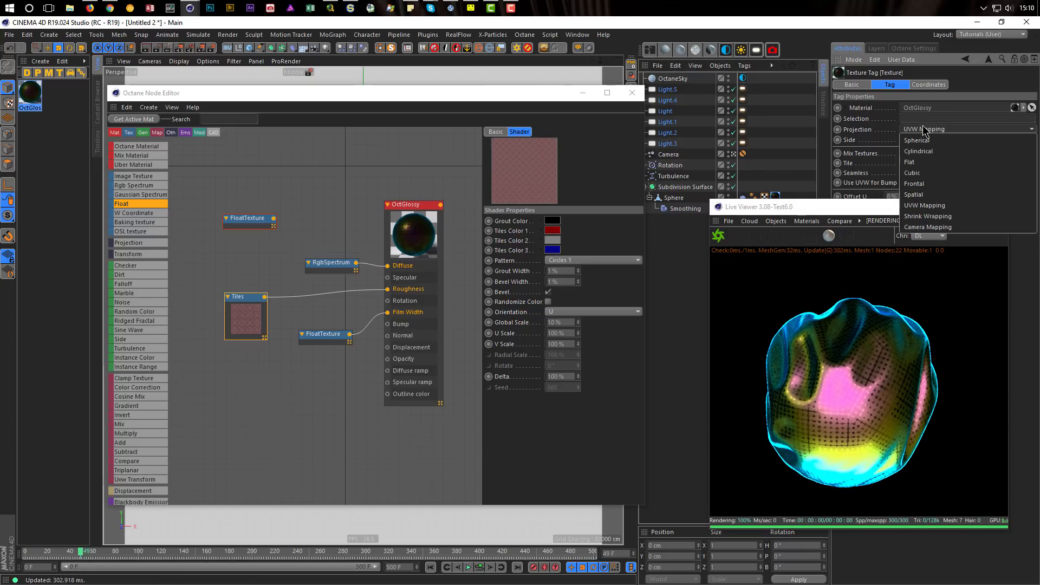
{"action": "left_click", "coordinate": [923, 142]}
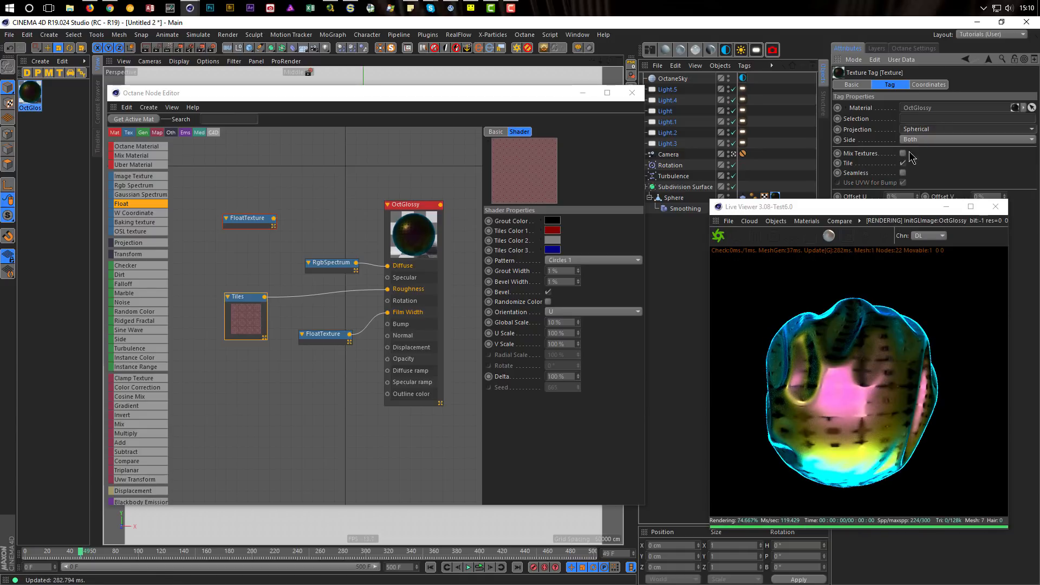
{"action": "left_click_drag", "start_coordinate": [867, 208], "coordinate": [842, 247]}
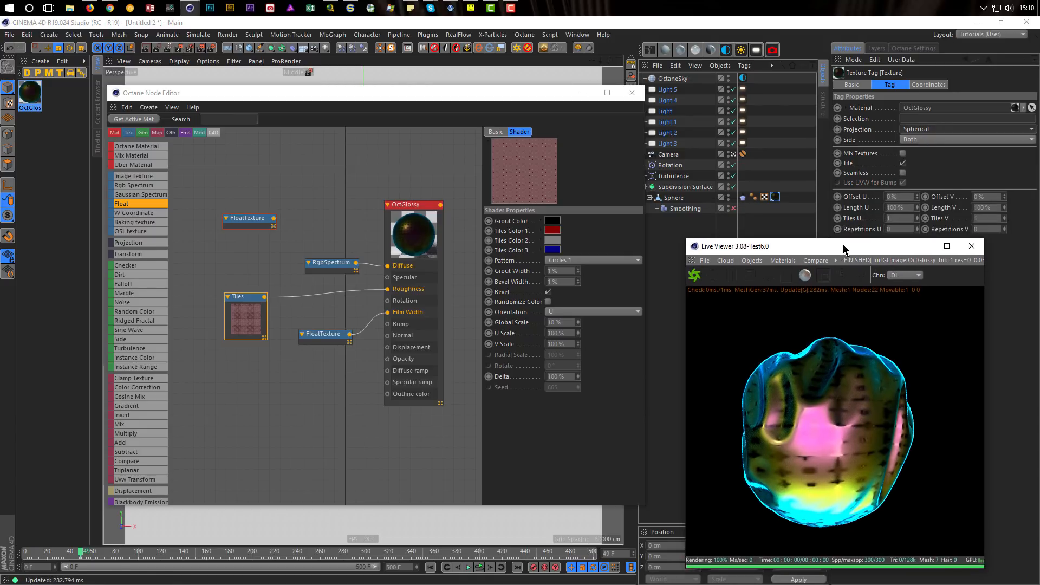
{"action": "right_click", "coordinate": [777, 199]}
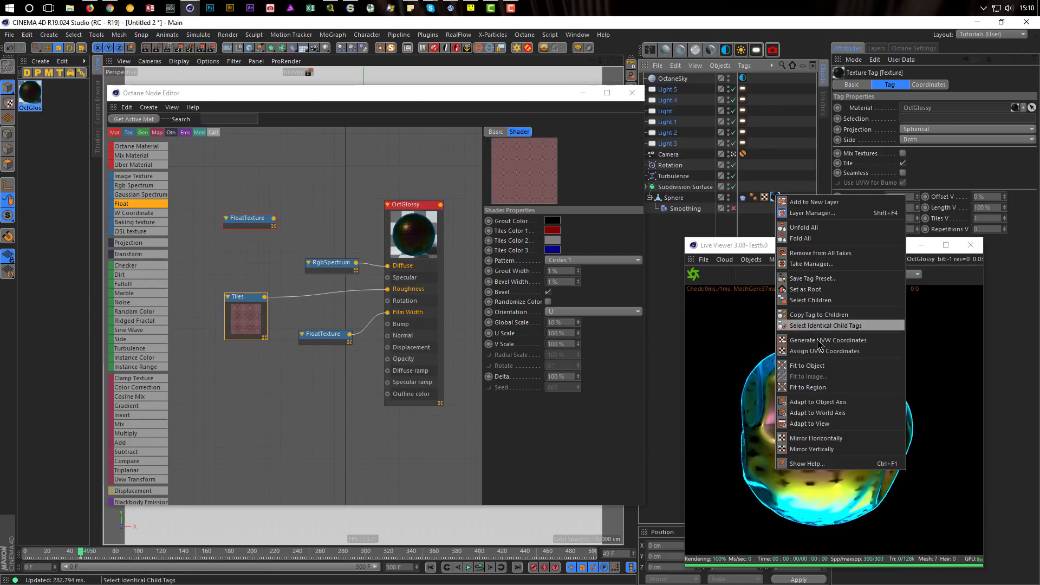
{"action": "left_click", "coordinate": [812, 365]}
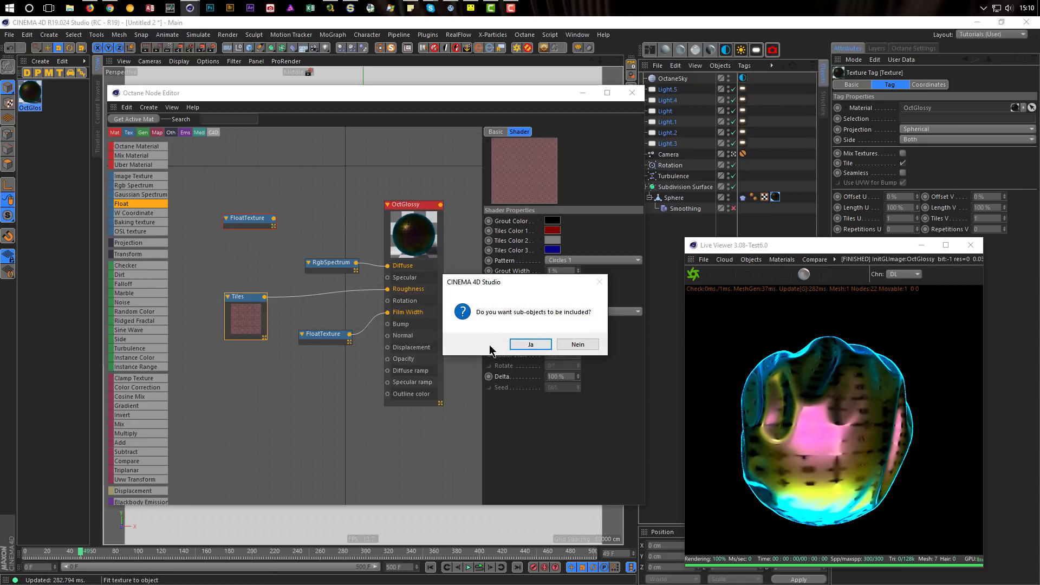
{"action": "left_click", "coordinate": [528, 345]}
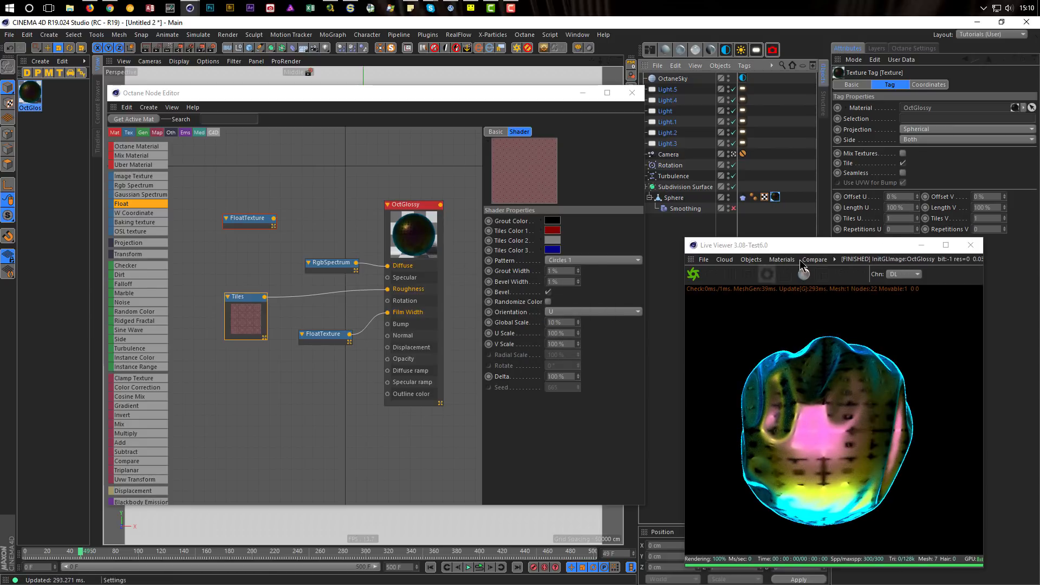
- Try different tilings on the OctGlossy texture tag: 10% length, then 20 tiles, then 5 tiles
{"action": "left_click_drag", "start_coordinate": [908, 208], "coordinate": [852, 215]}
{"action": "type", "text": "10"}
{"action": "key", "text": "Return"}
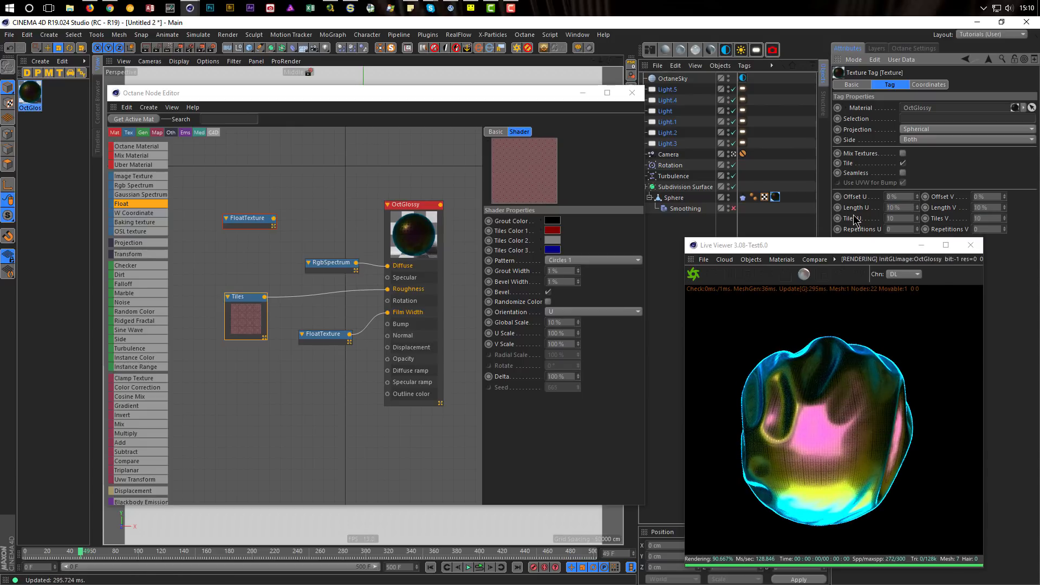
{"action": "left_click_drag", "start_coordinate": [910, 223], "coordinate": [841, 218]}
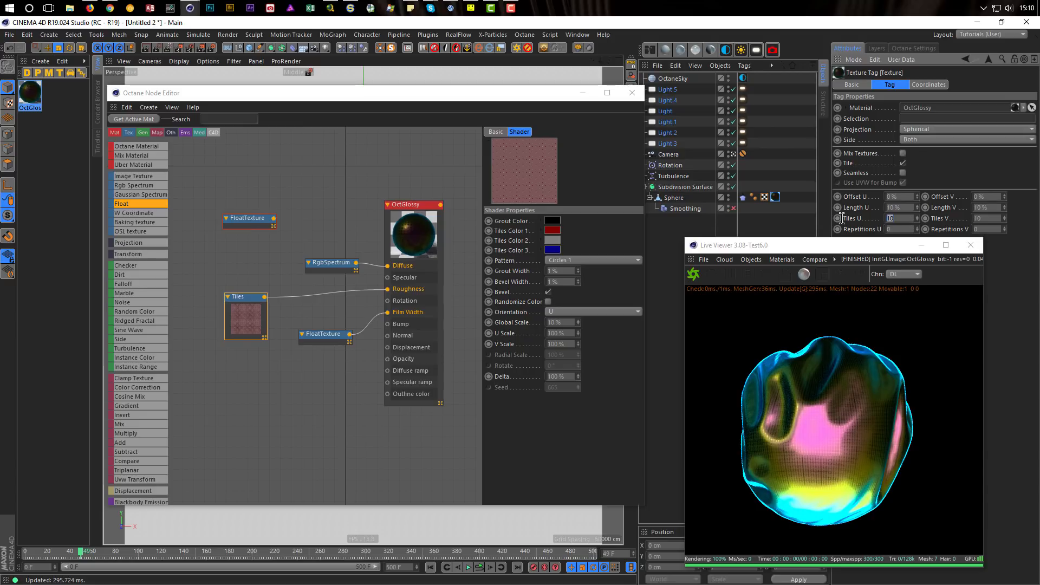
{"action": "type", "text": "20"}
{"action": "key", "text": "Return"}
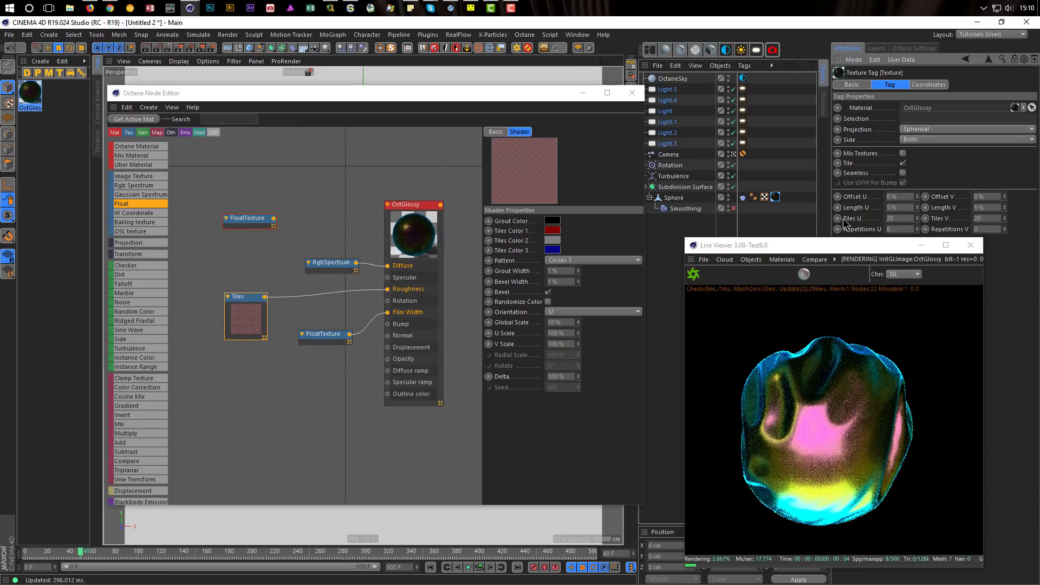
{"action": "left_click_drag", "start_coordinate": [896, 218], "coordinate": [865, 232]}
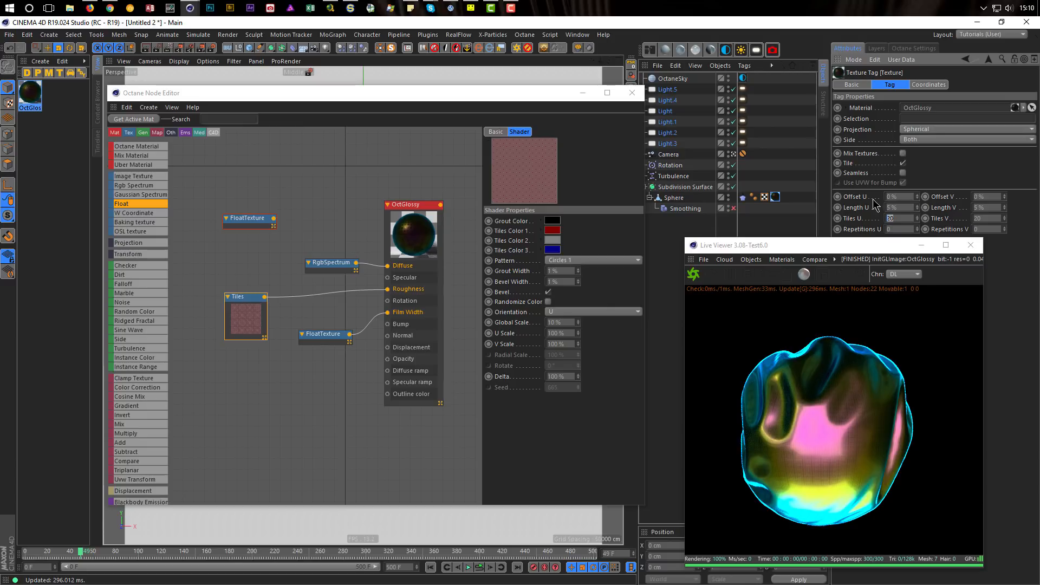
{"action": "type", "text": "5"}
{"action": "key", "text": "Return"}
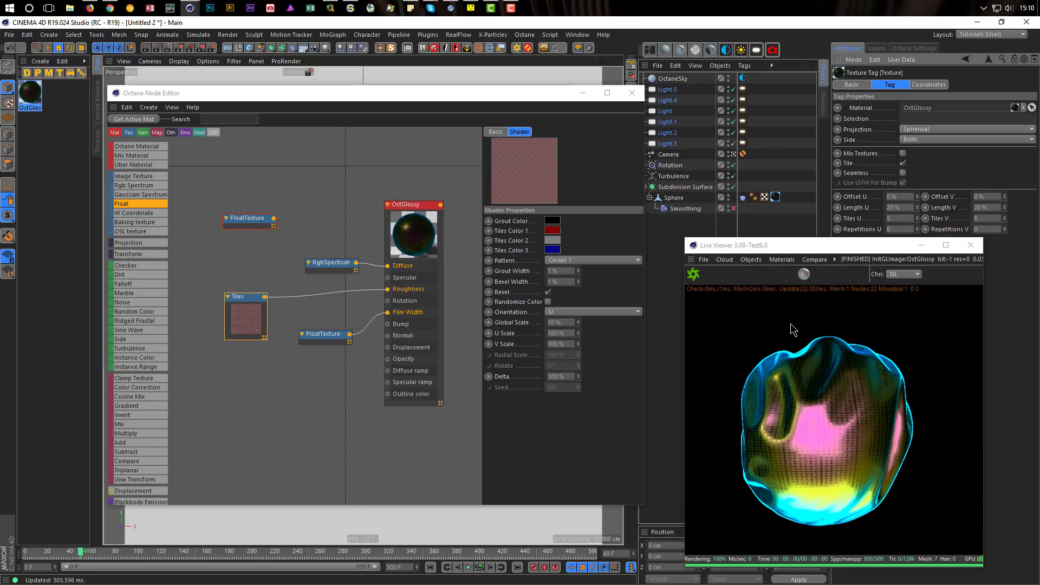
- Try UVW Mapping as the texture tag's projection and return it to Spherical
{"action": "left_click", "coordinate": [776, 198]}
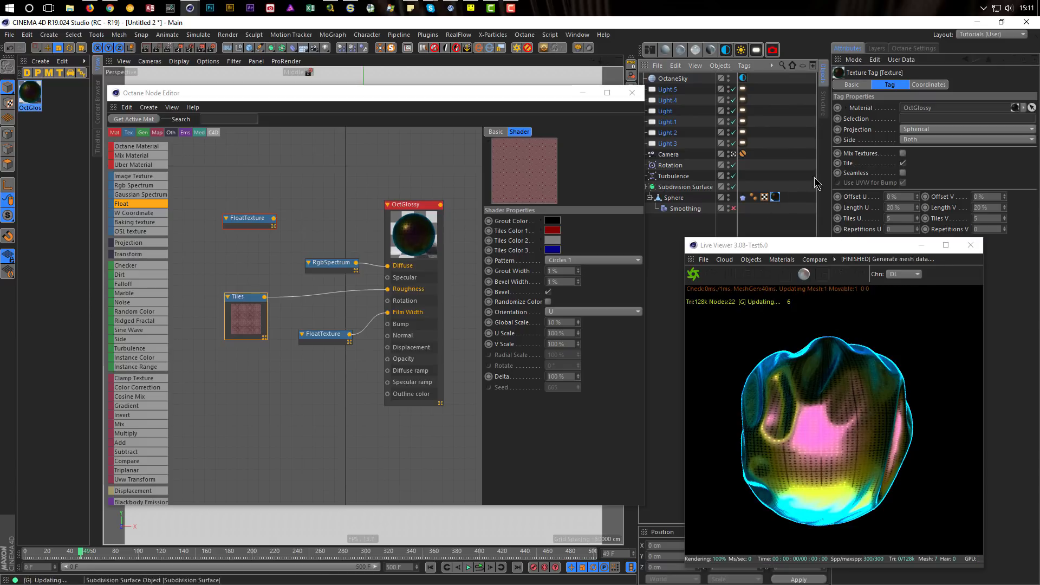
{"action": "left_click", "coordinate": [913, 132]}
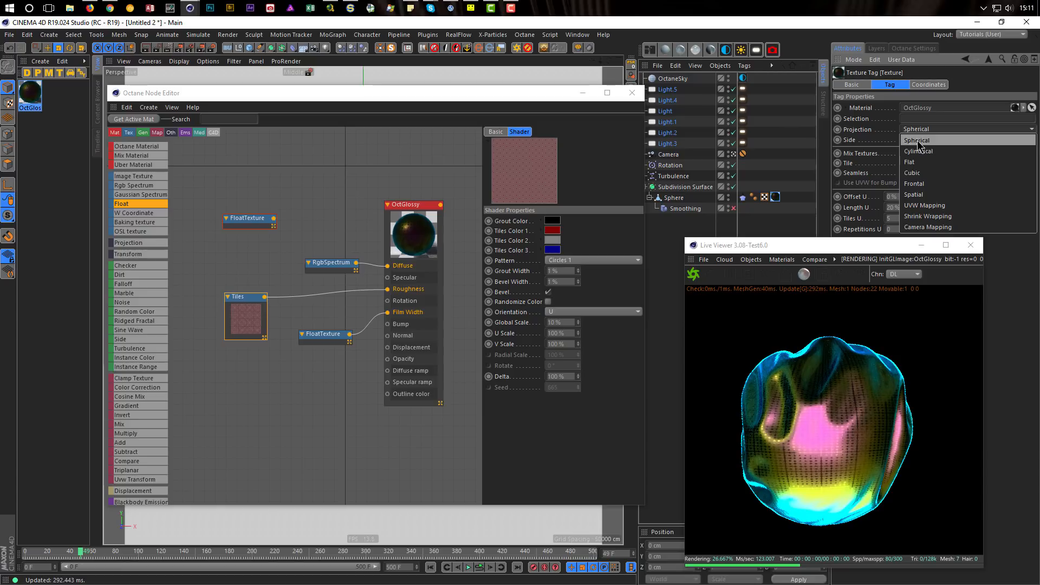
{"action": "left_click", "coordinate": [923, 209]}
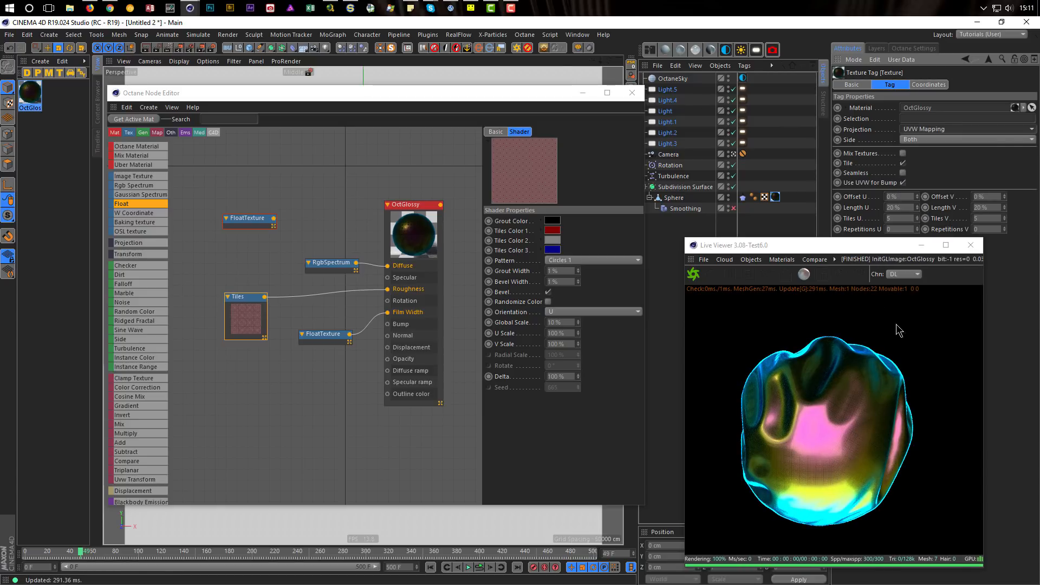
{"action": "left_click", "coordinate": [921, 129]}
{"action": "left_click", "coordinate": [924, 134]}
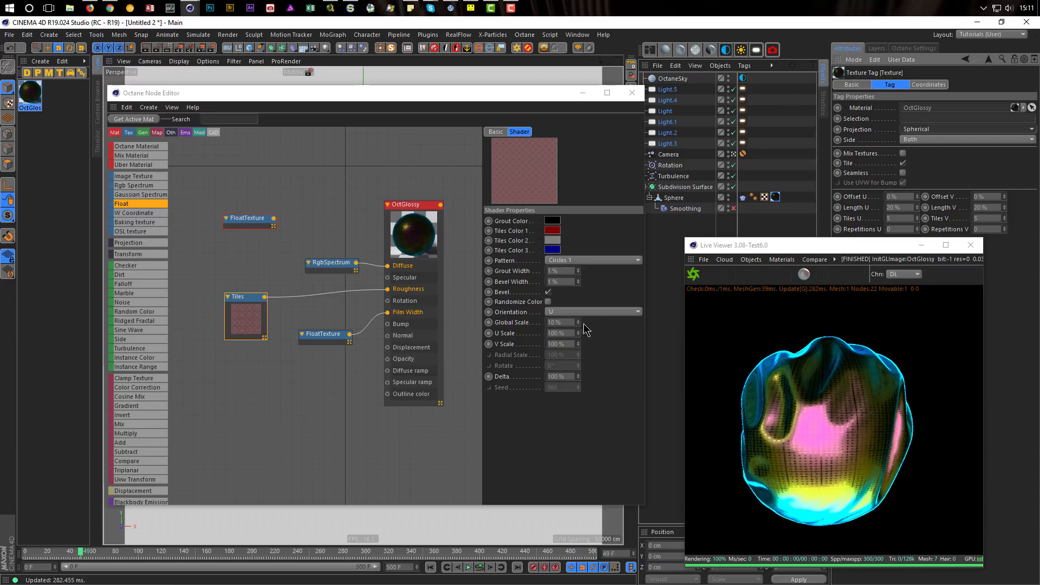
- Try a Global Scale of 20% on the Tiles shader and settle on 100%
{"action": "left_click", "coordinate": [567, 321]}
{"action": "type", "text": "20"}
{"action": "key", "text": "Return"}
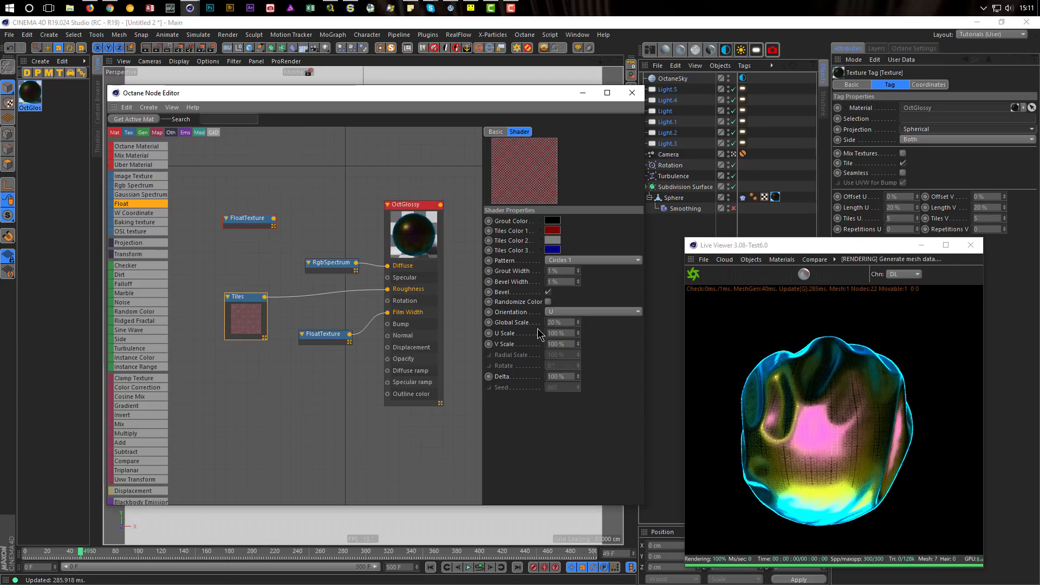
{"action": "left_click_drag", "start_coordinate": [563, 322], "coordinate": [513, 327]}
{"action": "type", "text": "100"}
{"action": "key", "text": "Return"}
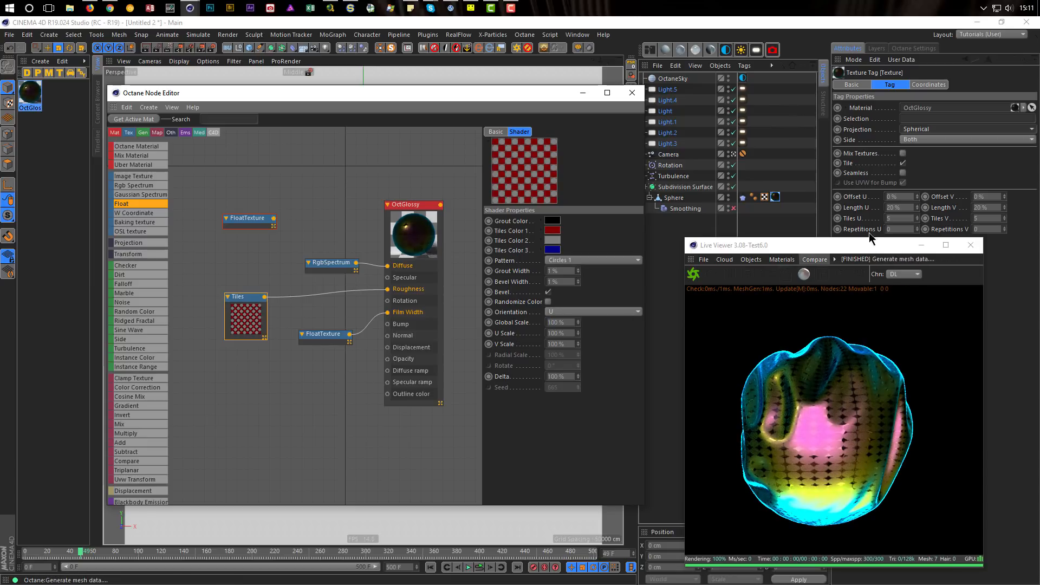
- Try a texture tag Length U of 10% and settle on 5%
{"action": "left_click", "coordinate": [899, 208]}
{"action": "type", "text": "10"}
{"action": "key", "text": "Return"}
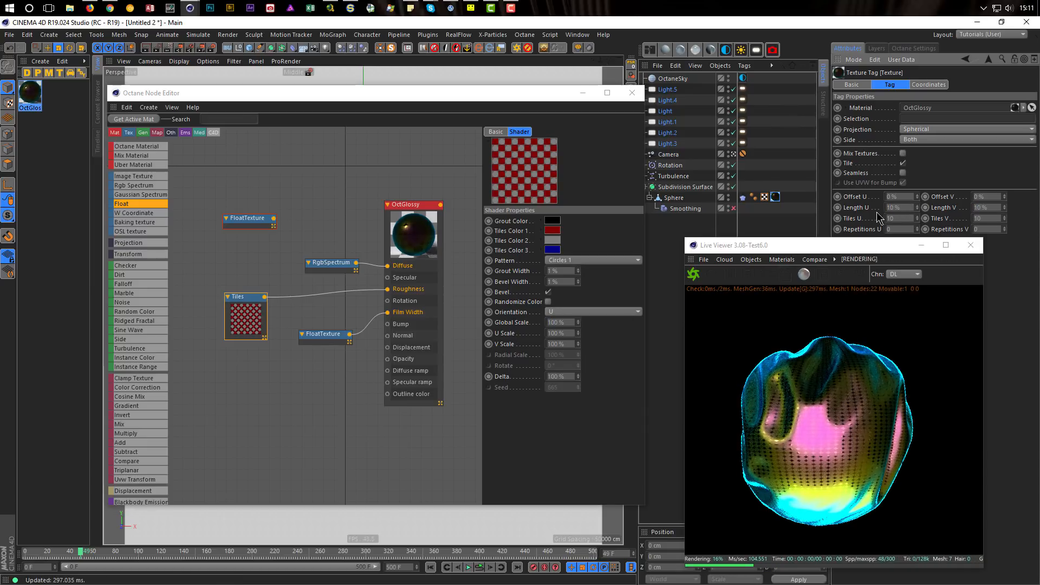
{"action": "left_click", "coordinate": [914, 207]}
{"action": "type", "text": "5"}
{"action": "key", "text": "Return"}
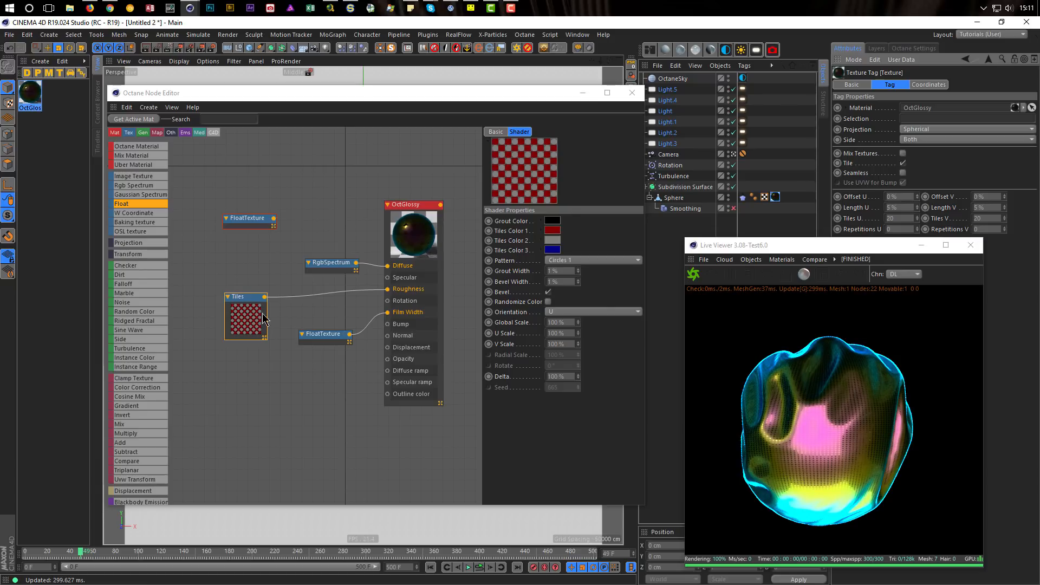
- Disconnect Tiles from OctGlossy's Roughness, add a Multiply node, and move RgbSpectrum and the film width FloatTexture aside to make room
{"action": "left_click_drag", "start_coordinate": [242, 299], "coordinate": [237, 328]}
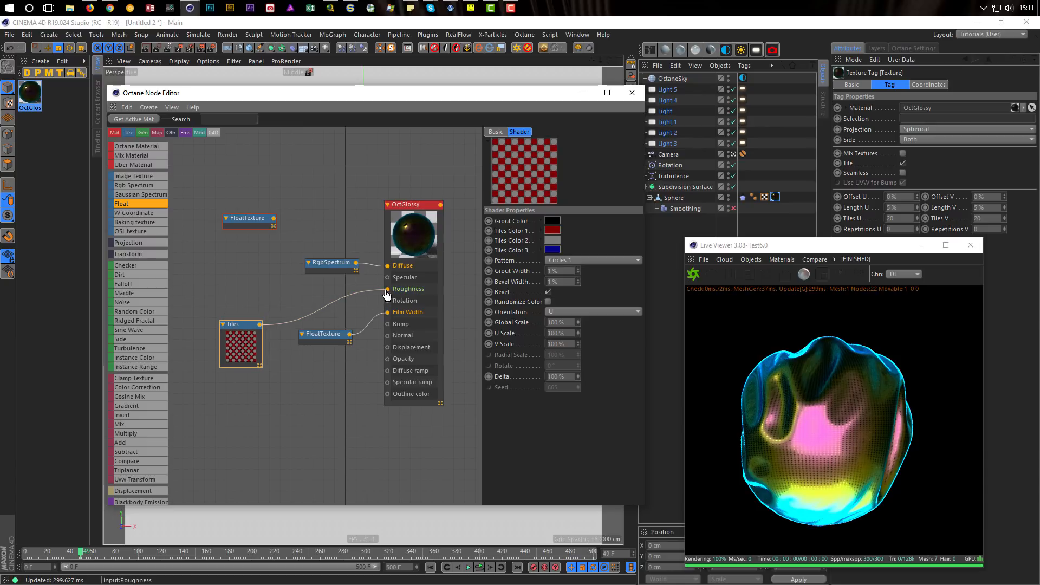
{"action": "left_click_drag", "start_coordinate": [388, 289], "coordinate": [266, 320]}
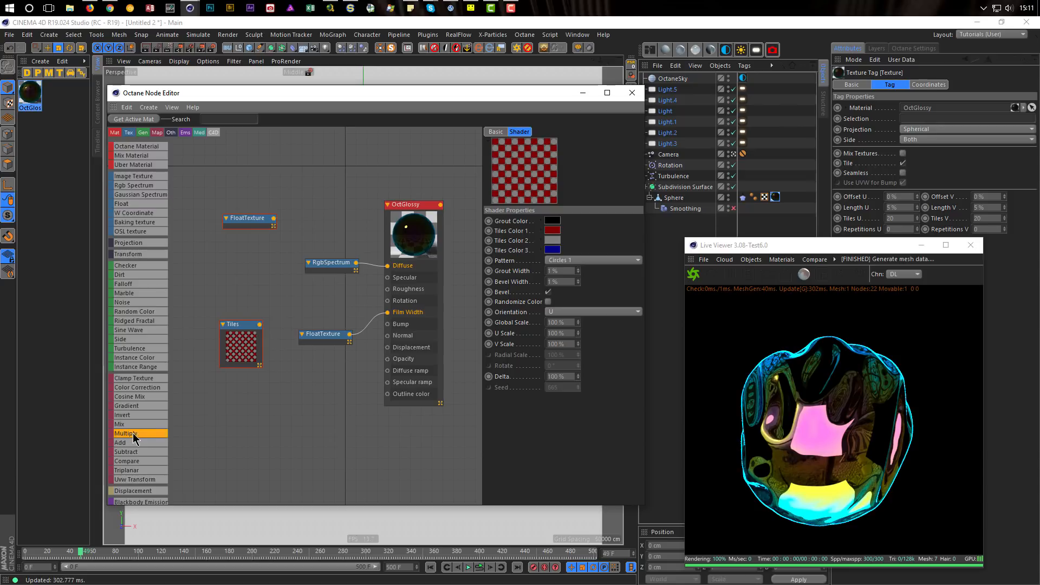
{"action": "left_click_drag", "start_coordinate": [297, 290], "coordinate": [351, 282]}
{"action": "left_click_drag", "start_coordinate": [333, 335], "coordinate": [350, 353]}
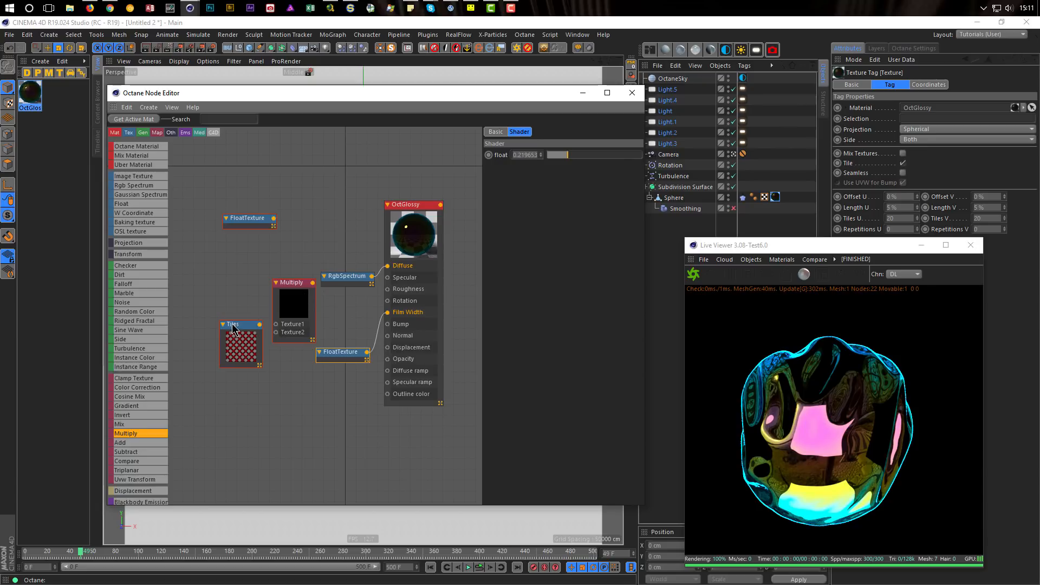
- Connect the unused FloatTexture to Multiply's Texture1 and Tiles to Texture2, then link Multiply to OctGlossy's Roughness
{"action": "left_click_drag", "start_coordinate": [233, 329], "coordinate": [195, 318]}
{"action": "left_click_drag", "start_coordinate": [273, 283], "coordinate": [251, 283]}
{"action": "left_click", "coordinate": [261, 226]}
{"action": "left_click_drag", "start_coordinate": [261, 227], "coordinate": [254, 332]}
{"action": "left_click", "coordinate": [204, 321]}
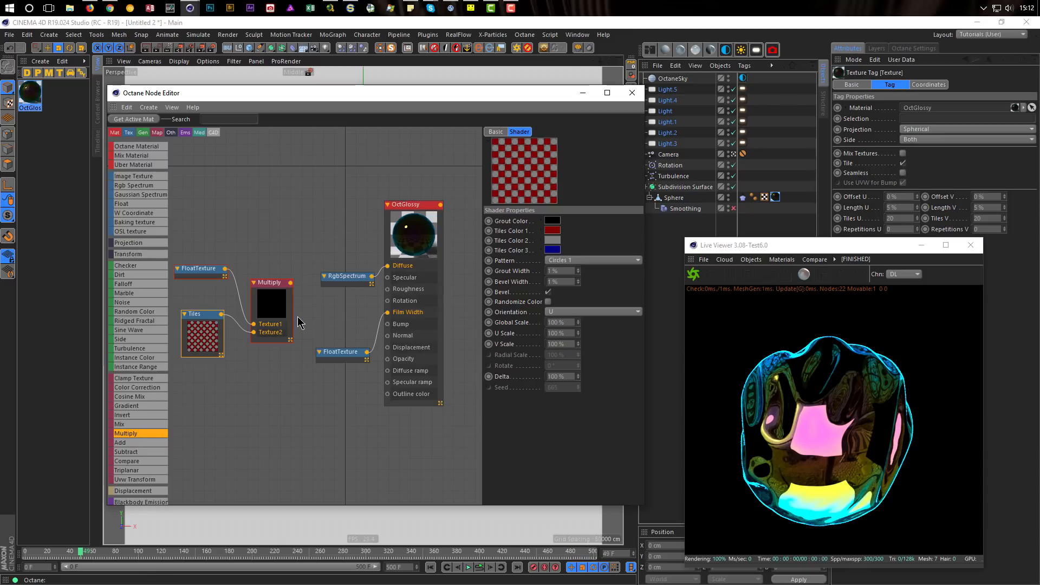
{"action": "left_click_drag", "start_coordinate": [291, 283], "coordinate": [388, 289]}
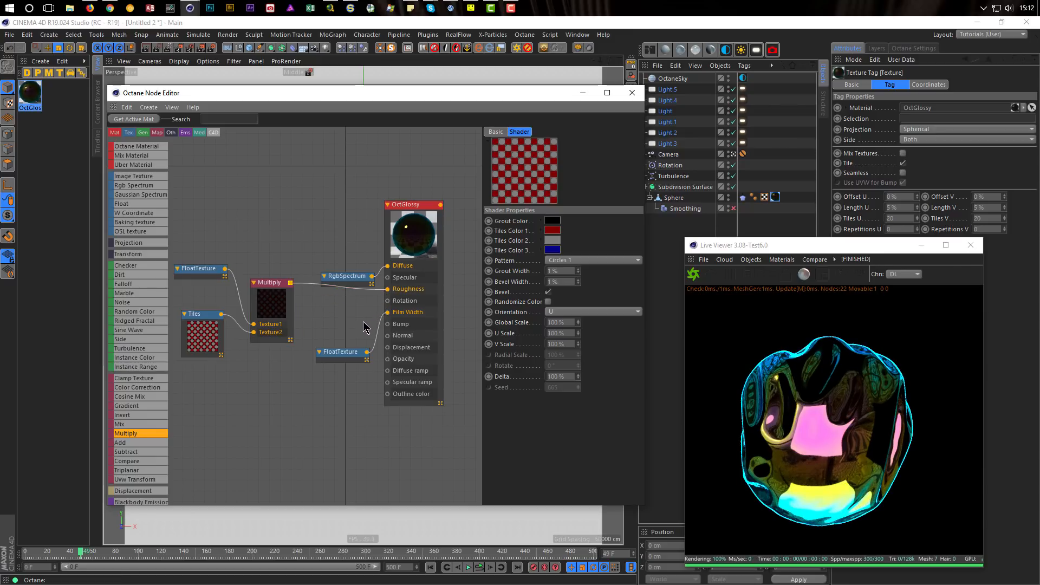
- Raise the float value of the FloatTexture feeding Multiply's Texture1 to about 0.387
{"action": "left_click", "coordinate": [269, 283]}
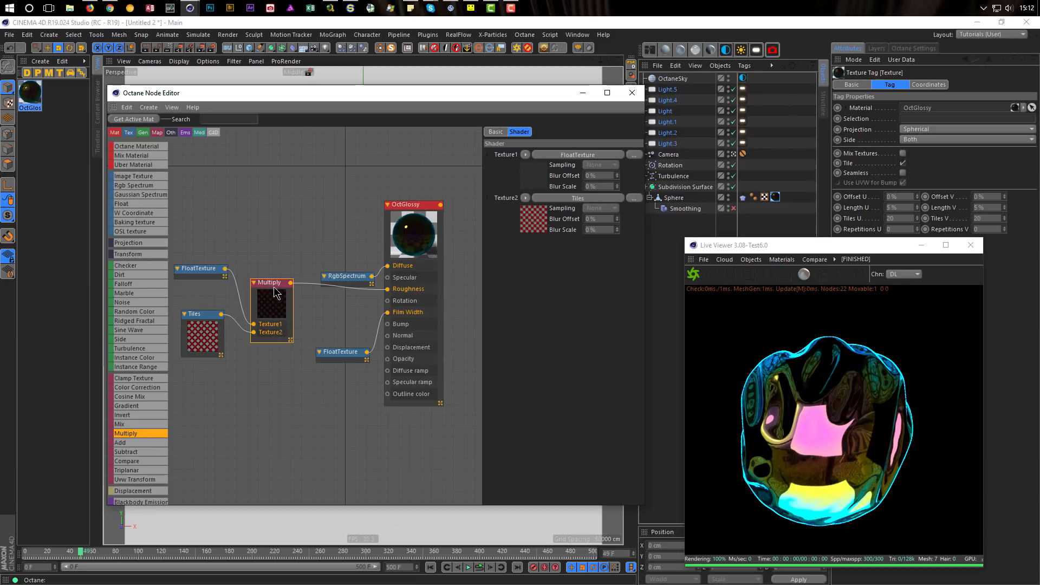
{"action": "left_click", "coordinate": [208, 273]}
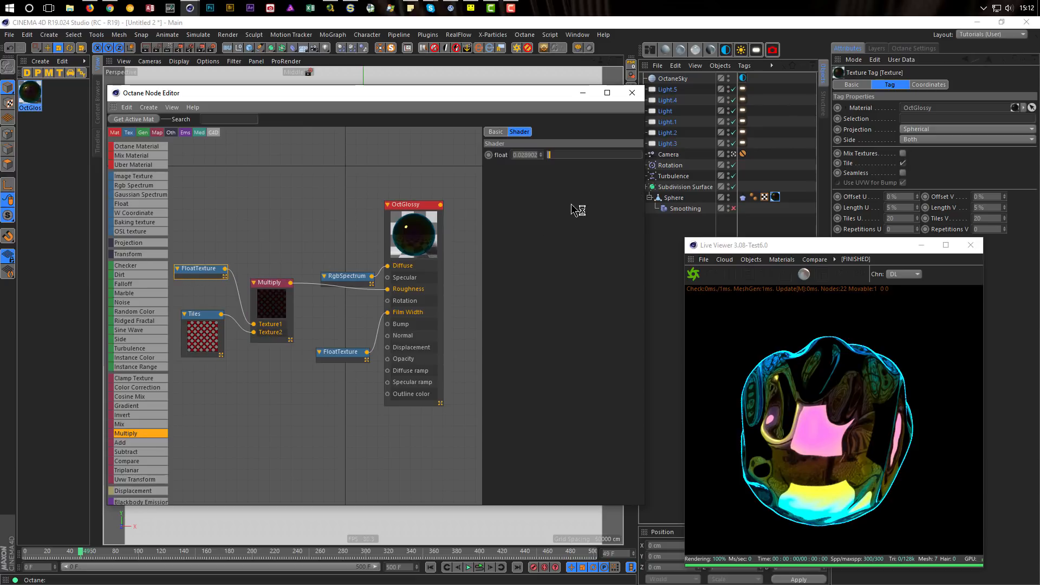
{"action": "left_click_drag", "start_coordinate": [549, 156], "coordinate": [585, 167]}
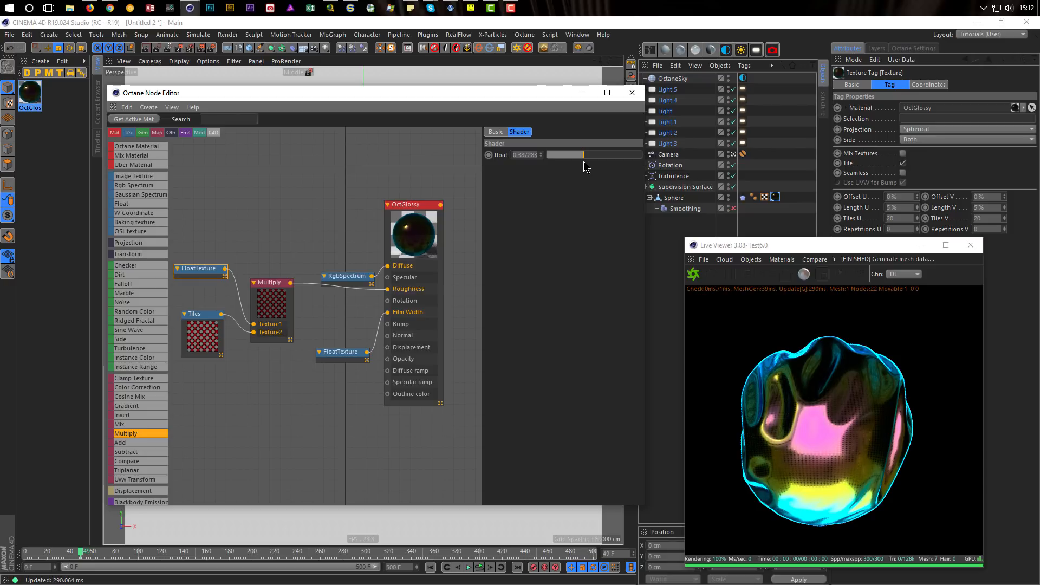
- Try a darker grey for Tiles Color 2 on the Tiles shader and settle on a lighter grey of about 67% value
{"action": "left_click", "coordinate": [214, 315]}
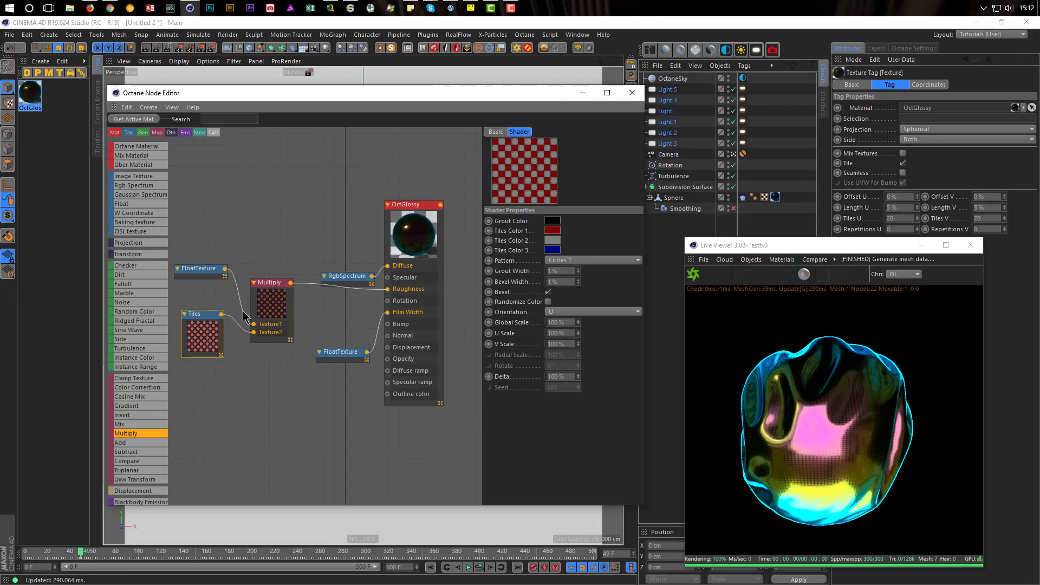
{"action": "left_click", "coordinate": [554, 242]}
{"action": "left_click_drag", "start_coordinate": [561, 262], "coordinate": [551, 272]}
{"action": "left_click", "coordinate": [534, 280]}
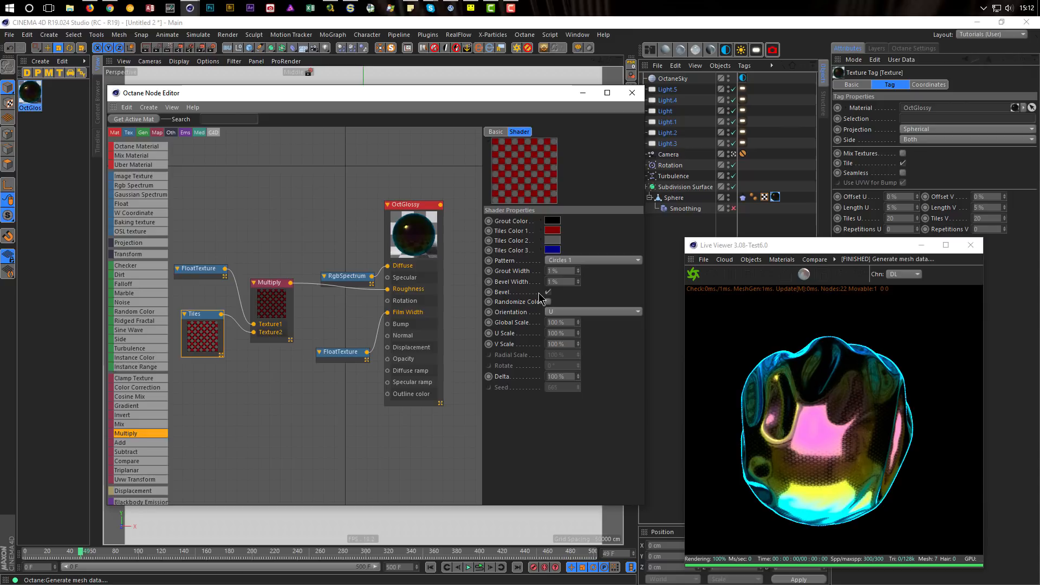
{"action": "left_click", "coordinate": [551, 240]}
{"action": "left_click_drag", "start_coordinate": [553, 262], "coordinate": [592, 266]}
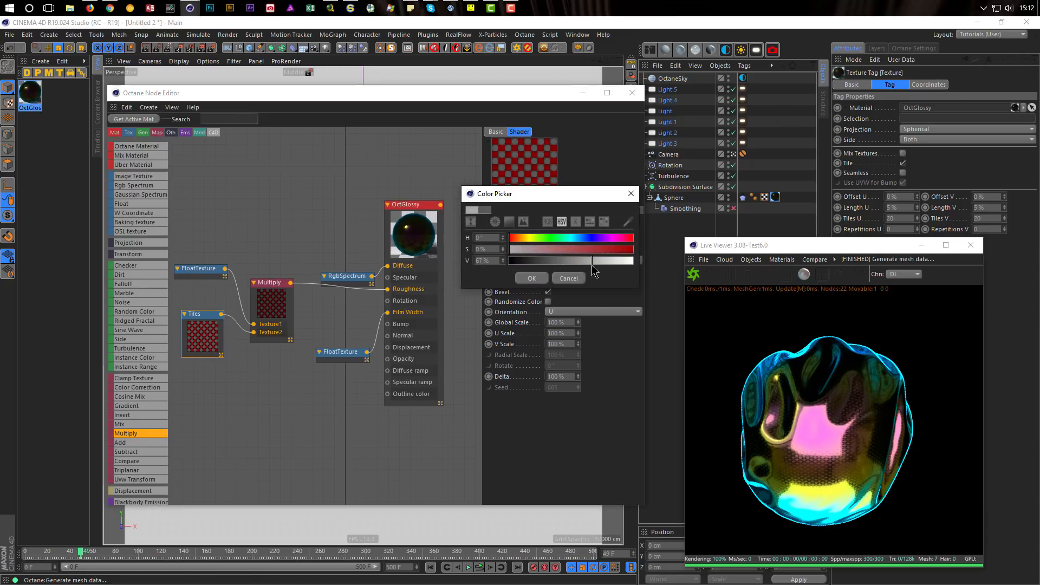
{"action": "left_click", "coordinate": [538, 279]}
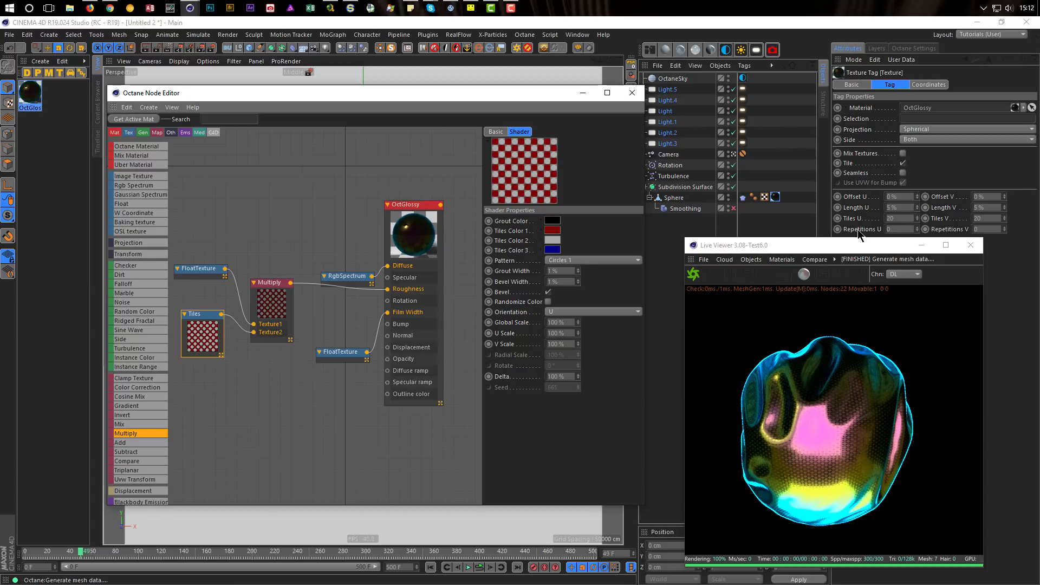
- Set the Tiles shader's Global Scale to 80% and close the node editor
{"action": "left_click", "coordinate": [558, 323]}
{"action": "type", "text": "80"}
{"action": "key", "text": "Return"}
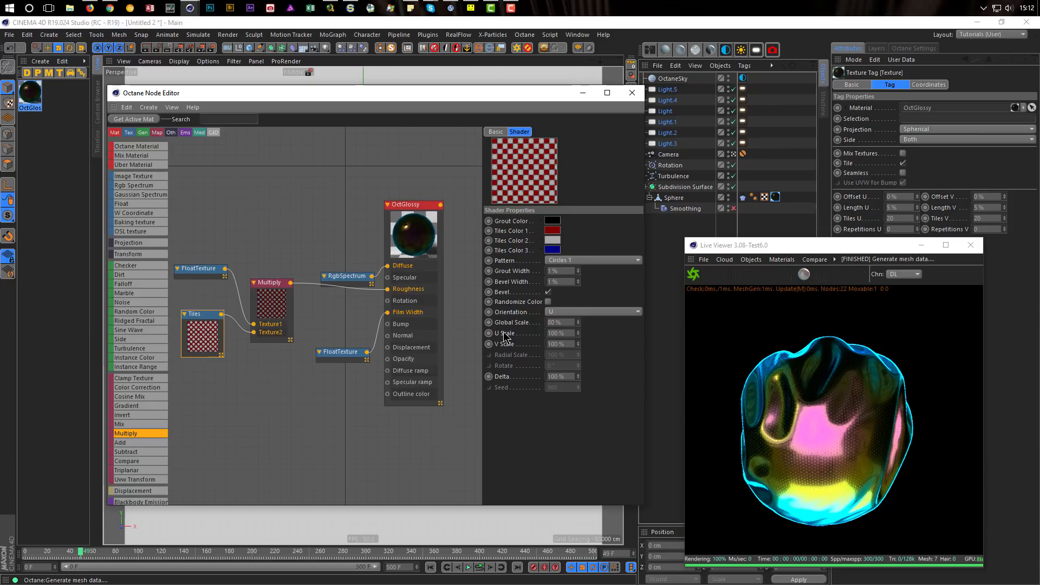
{"action": "left_click", "coordinate": [632, 92]}
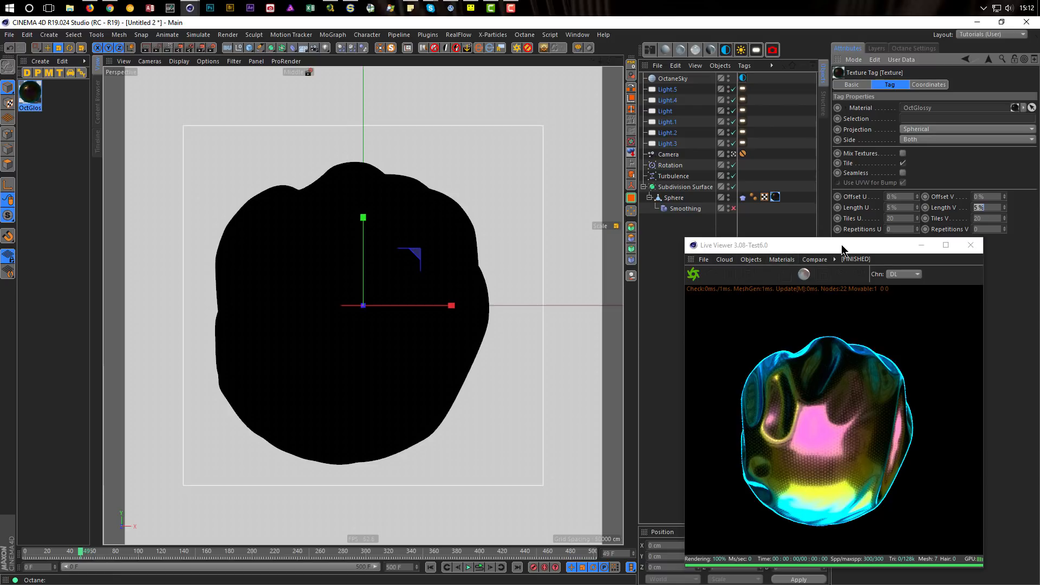
- Play the animation to frame 70 and set the texture tag's Length U and Length V to 3%
{"action": "left_click", "coordinate": [479, 567]}
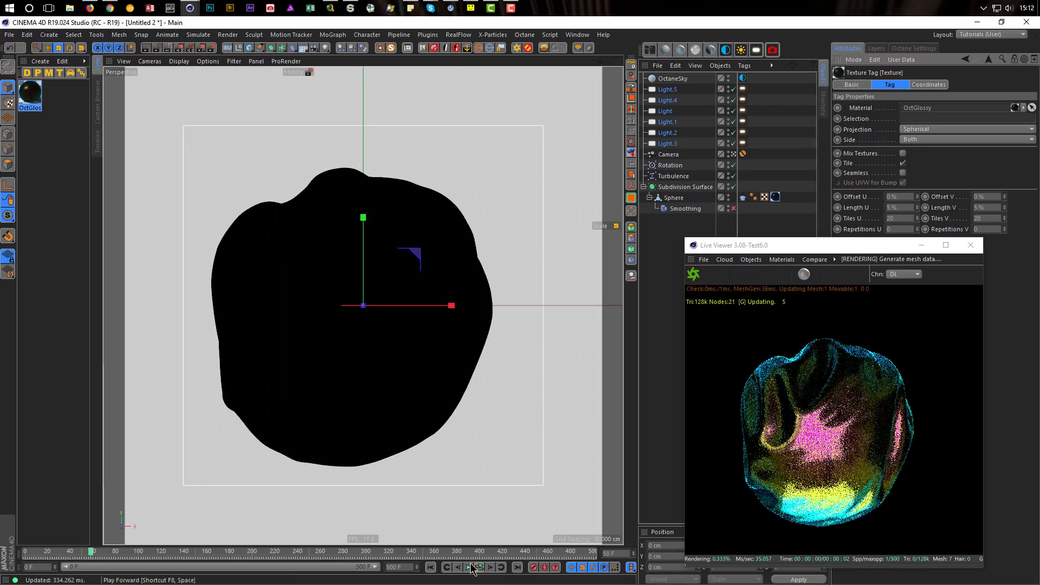
{"action": "left_click", "coordinate": [469, 568]}
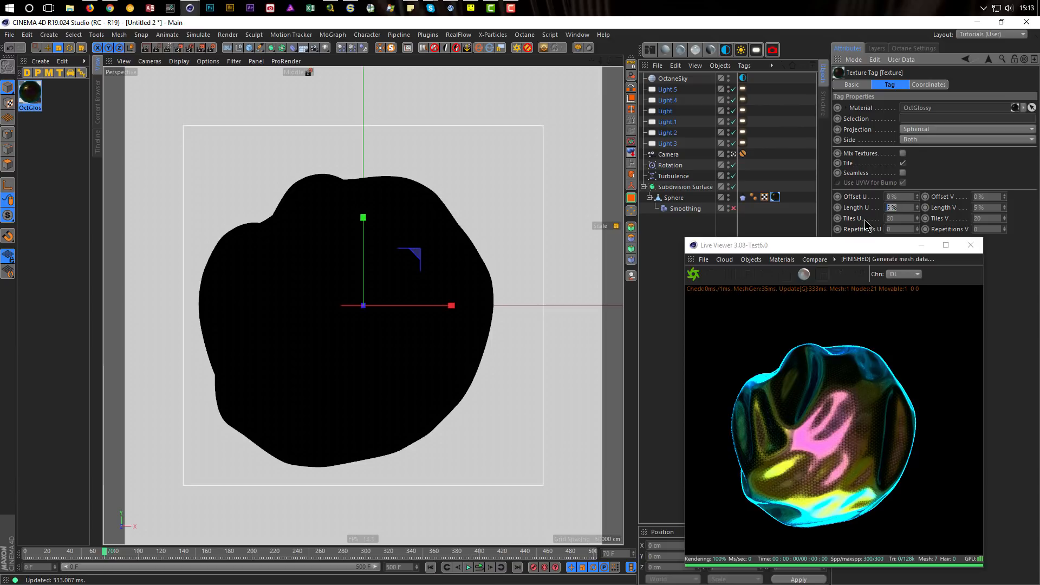
{"action": "key", "text": "Return"}
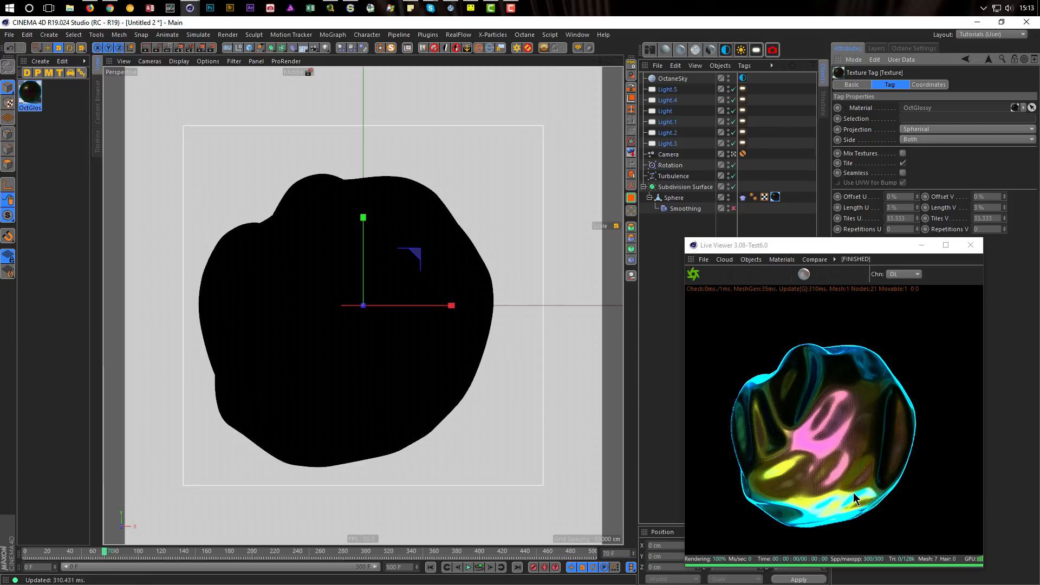
- Bring up the Pathtracing kernel in the Octane settings and set Max samples to 1000
{"action": "left_click", "coordinate": [913, 48]}
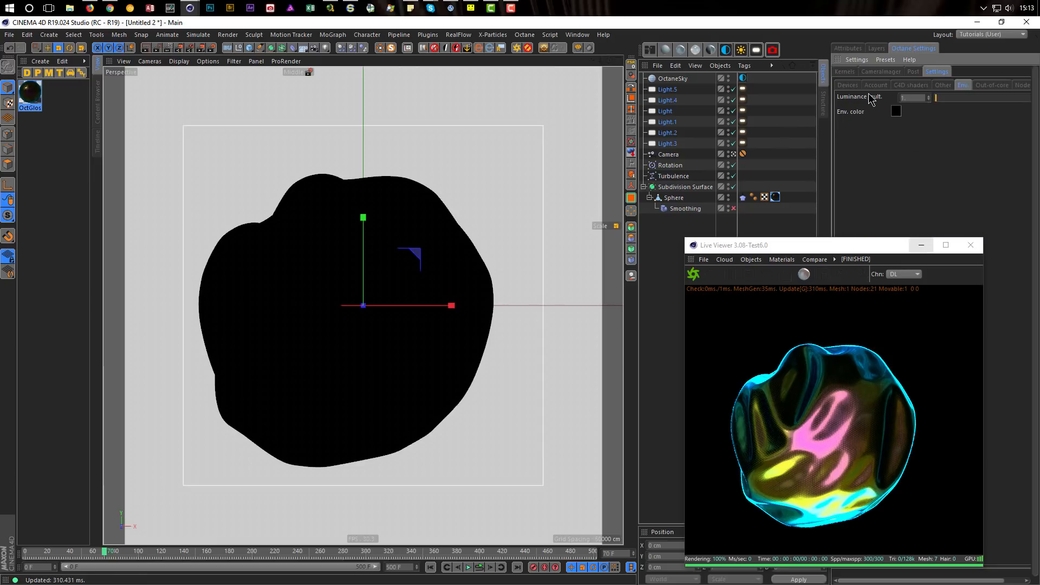
{"action": "left_click", "coordinate": [857, 60]}
{"action": "mouse_move", "coordinate": [885, 59]}
{"action": "left_click", "coordinate": [940, 122]}
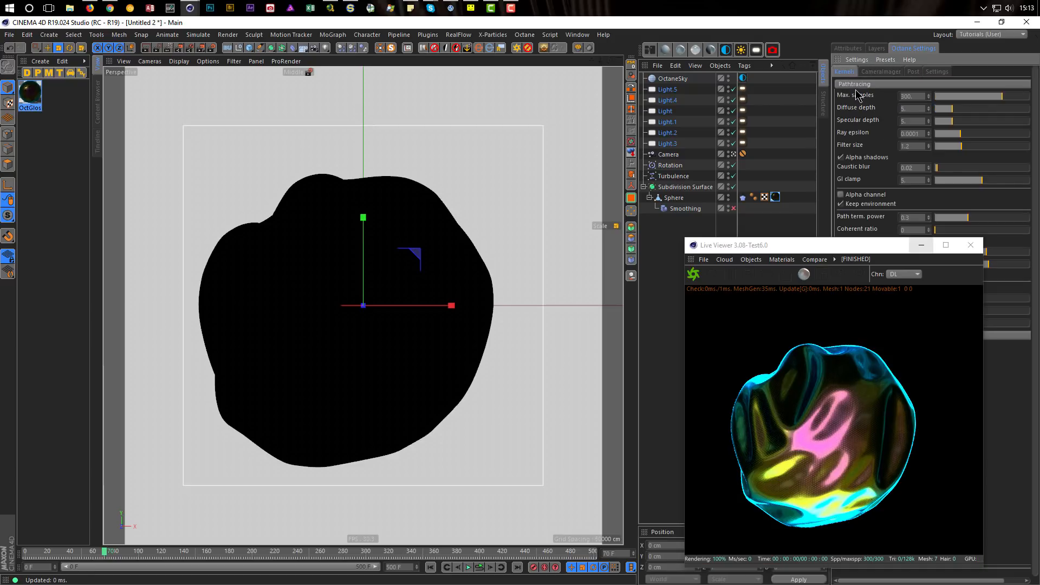
{"action": "left_click", "coordinate": [915, 96]}
{"action": "type", "text": "1000"}
{"action": "key", "text": "Return"}
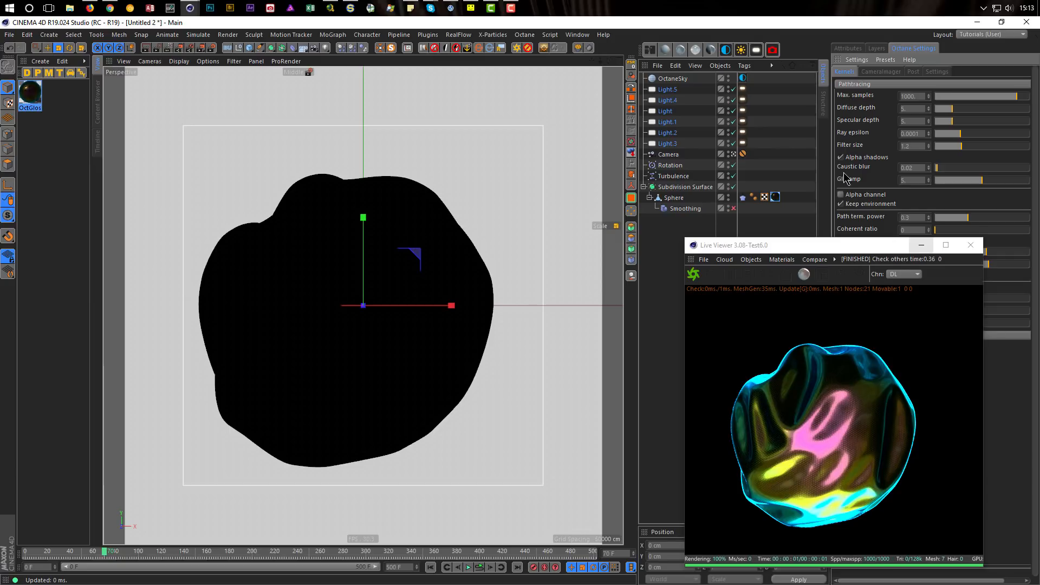
- Set the Pathtracing kernel's Diffuse depth and Specular depth to 10 and its Max samples to 500
{"action": "left_click", "coordinate": [910, 109]}
{"action": "type", "text": "10"}
{"action": "key", "text": "Tab"}
{"action": "type", "text": "10"}
{"action": "key", "text": "Return"}
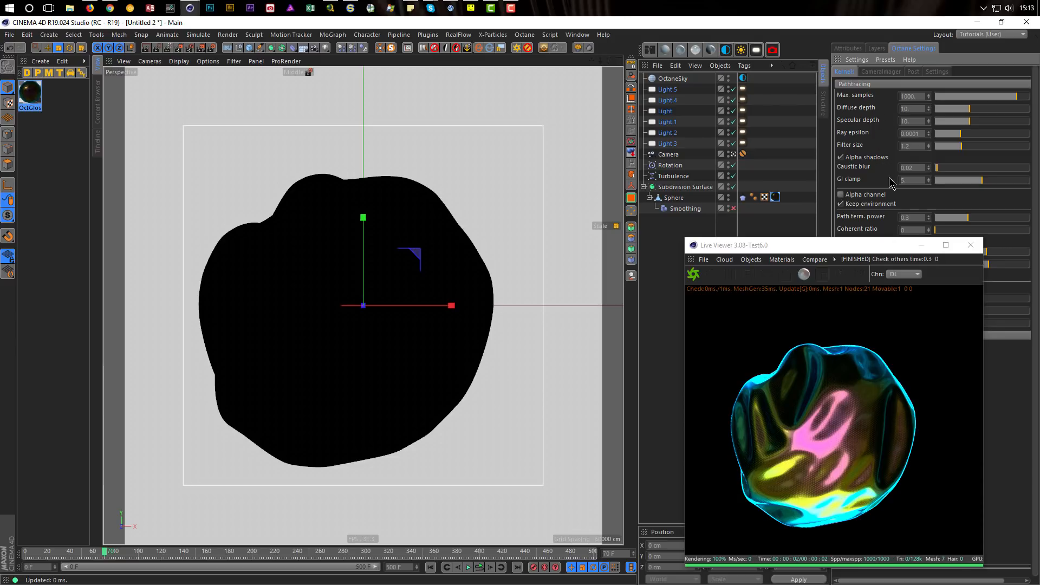
{"action": "left_click", "coordinate": [920, 98]}
{"action": "type", "text": "500"}
{"action": "key", "text": "Return"}
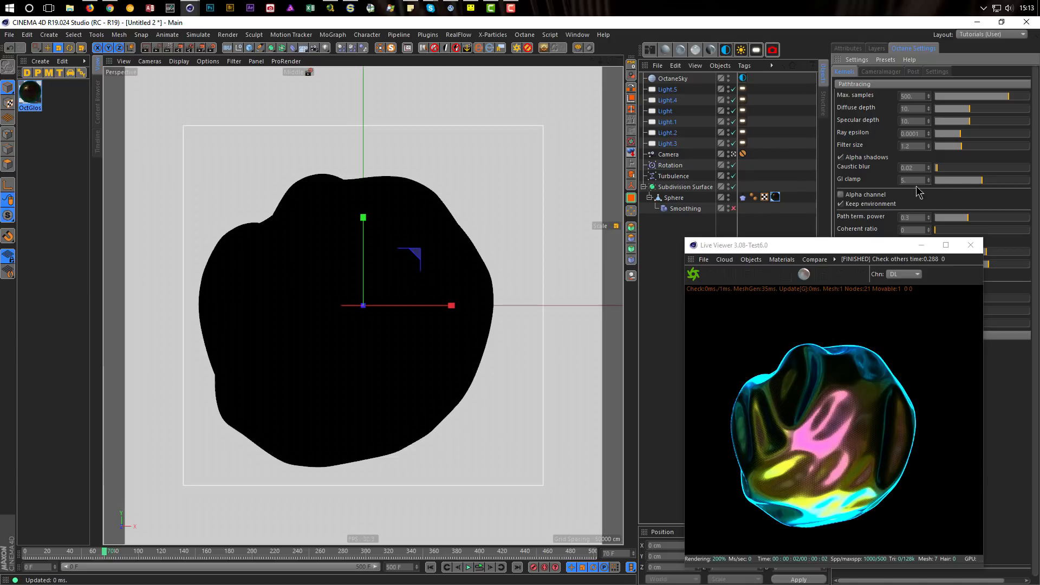
- Close the Live Viewer, activate the Octane render setting, and set its output to 720 x 720 pixels with All Frames as Frame Range
{"action": "left_click", "coordinate": [970, 245]}
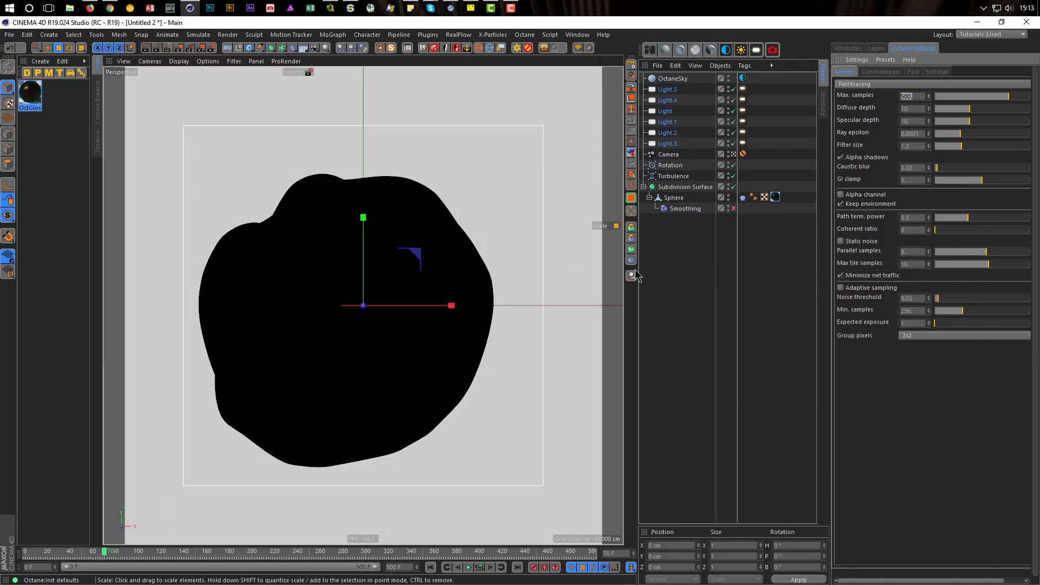
{"action": "left_click", "coordinate": [212, 48]}
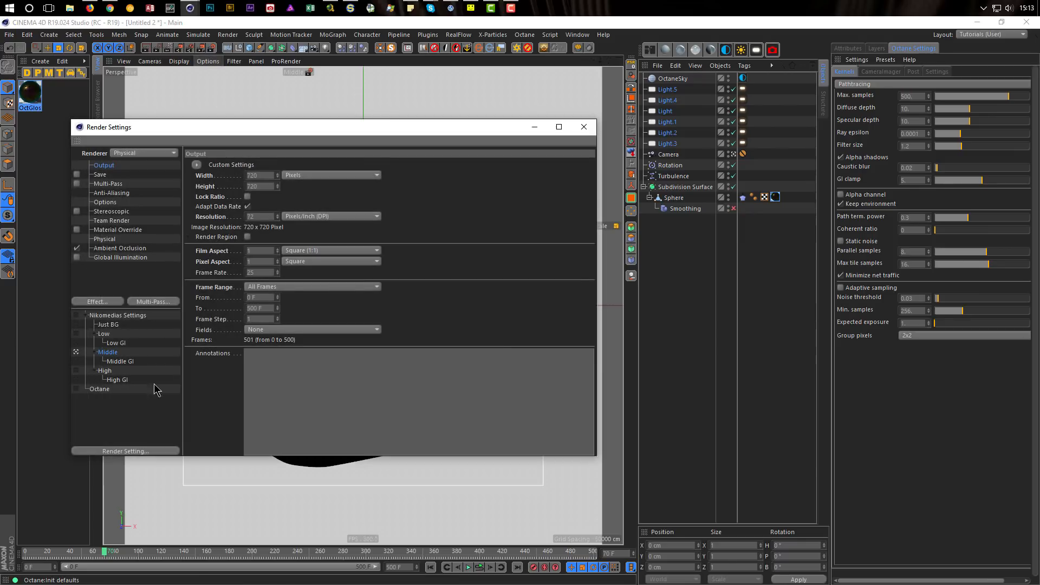
{"action": "left_click", "coordinate": [95, 389]}
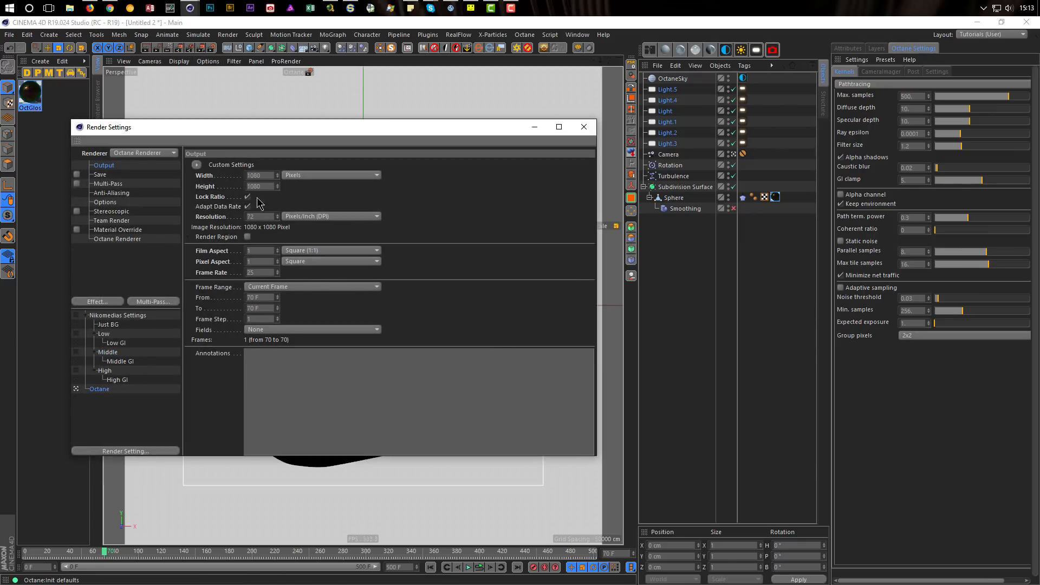
{"action": "double_click", "coordinate": [264, 176]}
{"action": "left_click", "coordinate": [287, 287]}
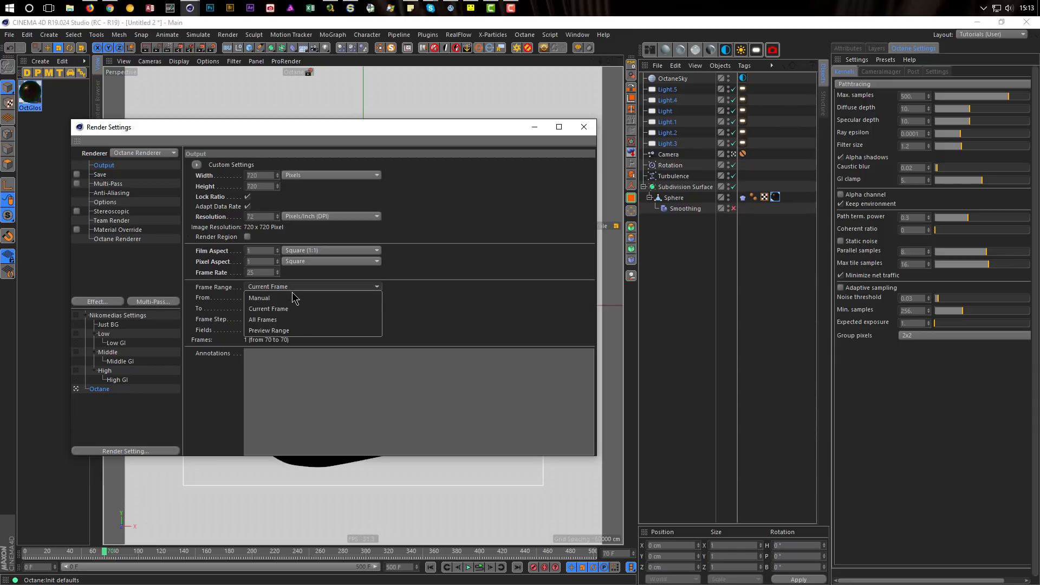
{"action": "left_click", "coordinate": [298, 320]}
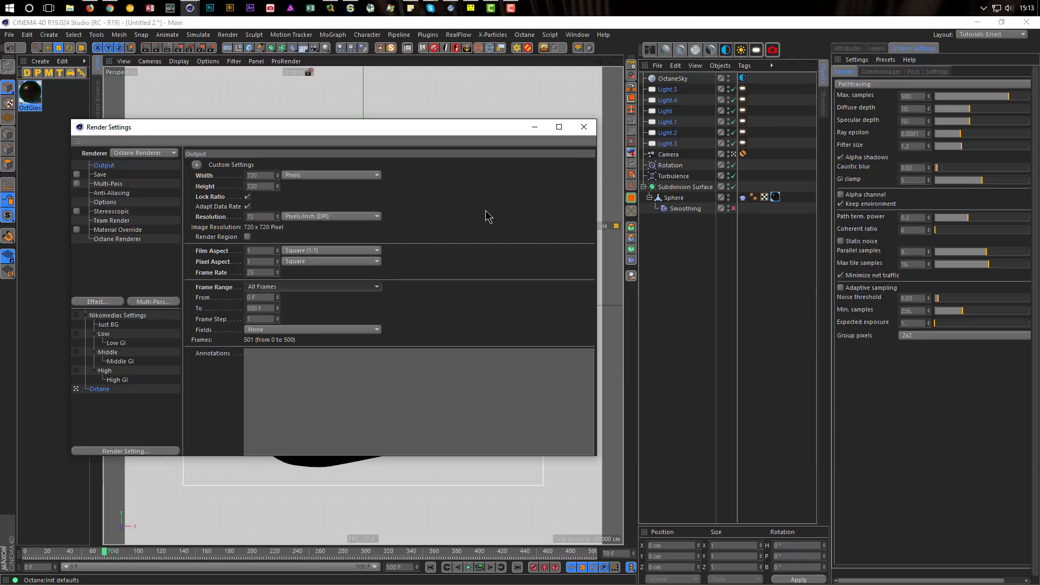
- Test-render the animation in the Picture Viewer without saving, and stop the render after the first few frames
{"action": "key", "text": "shift+r"}
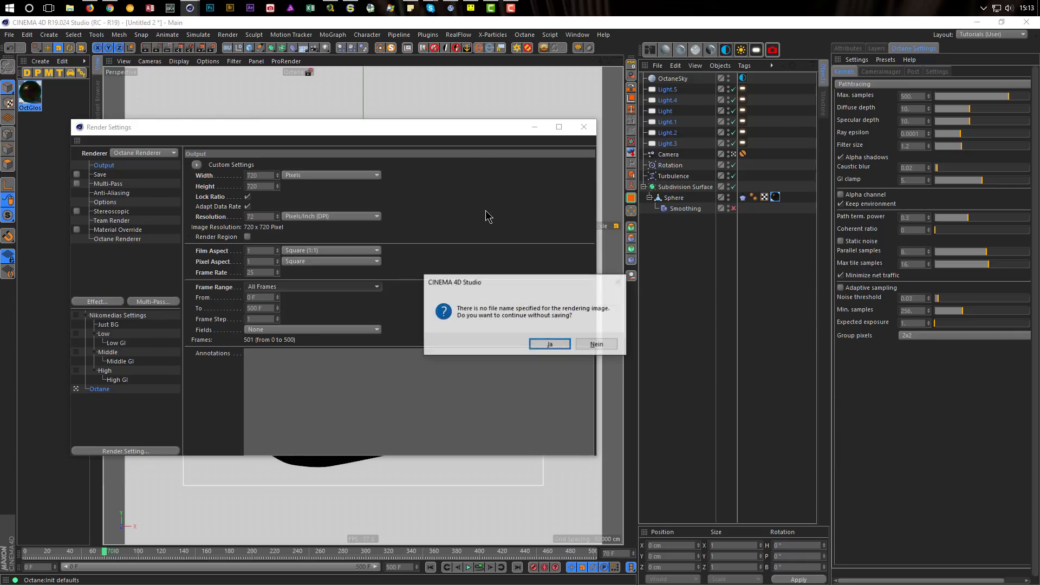
{"action": "left_click", "coordinate": [550, 345]}
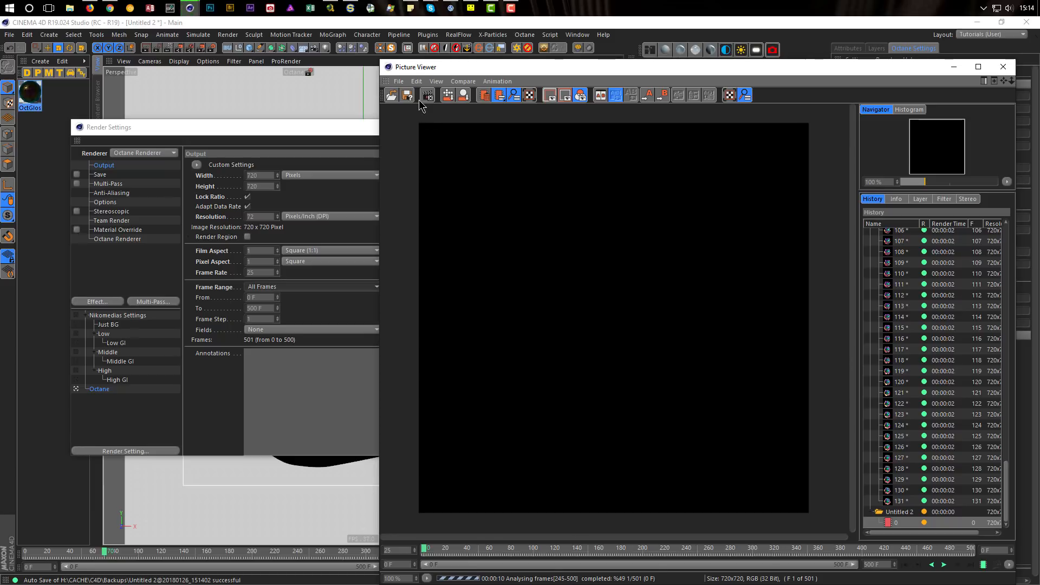
{"action": "left_click_drag", "start_coordinate": [381, 62], "coordinate": [434, 77]}
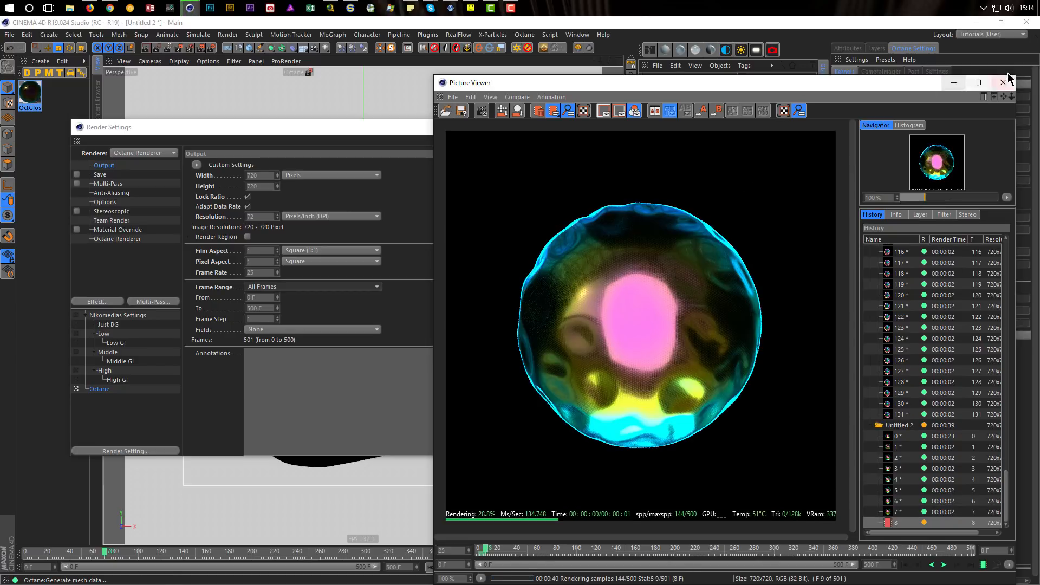
{"action": "mouse_move", "coordinate": [907, 89]}
{"action": "left_mouse_down"}
{"action": "mouse_move", "coordinate": [872, 241]}
{"action": "mouse_move", "coordinate": [904, 94]}
{"action": "left_mouse_up"}
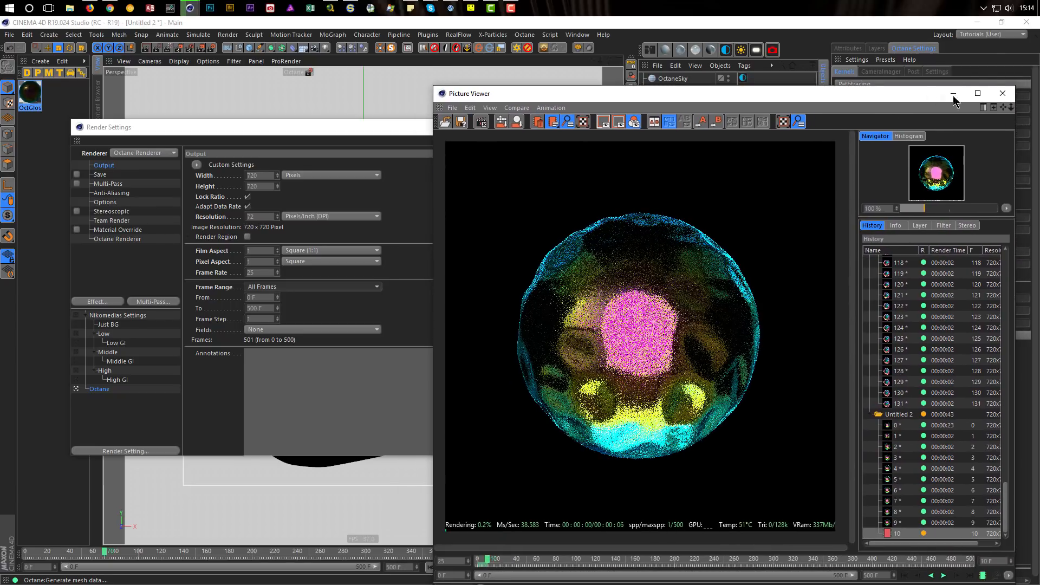
{"action": "left_click", "coordinate": [1002, 94]}
{"action": "left_click", "coordinate": [538, 345]}
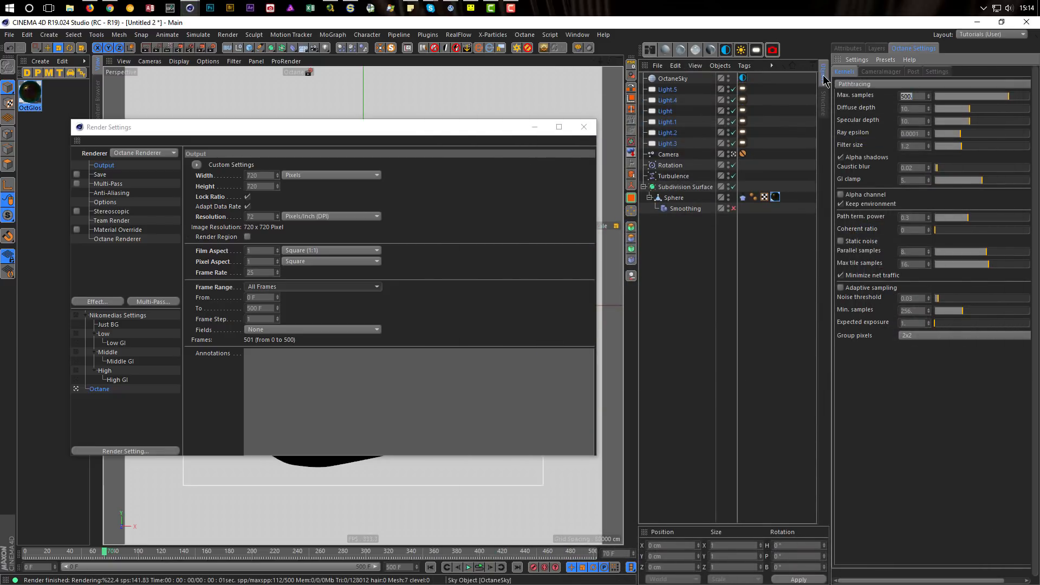
- Reopen the Octane Live Viewer, place it beside the render settings window, and start the live render
{"action": "left_click", "coordinate": [526, 35]}
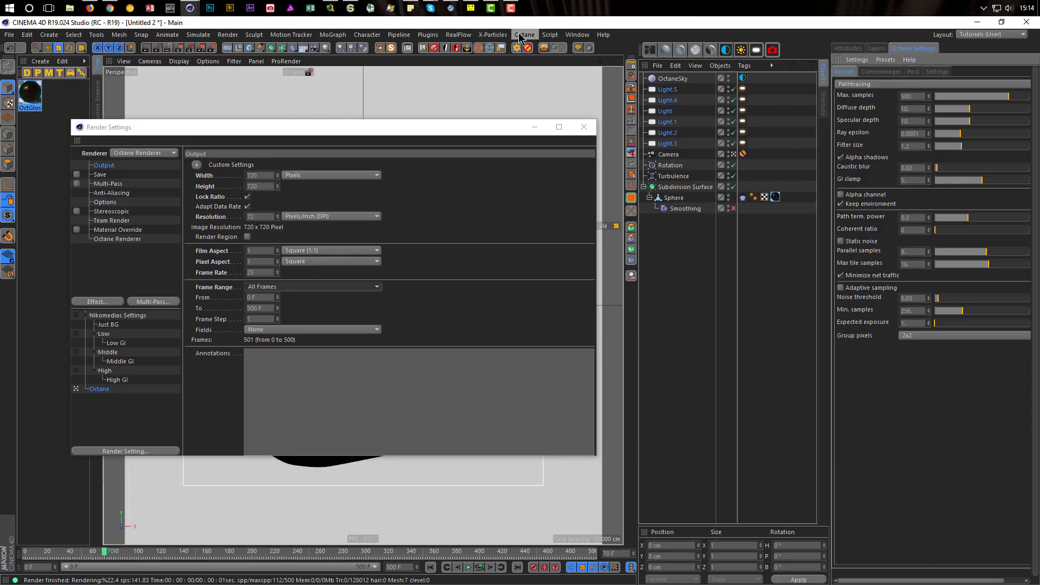
{"action": "left_click", "coordinate": [527, 63]}
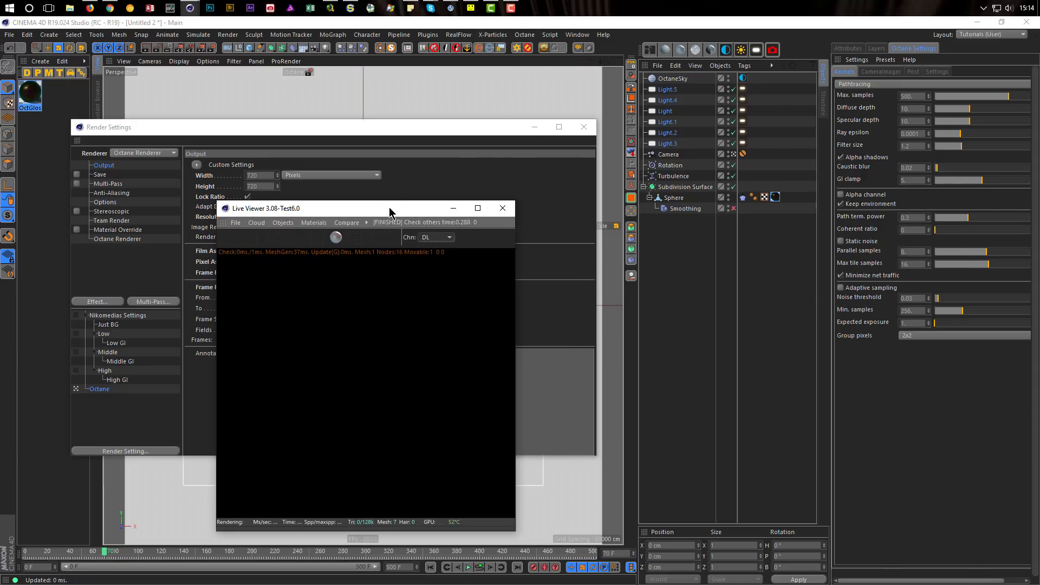
{"action": "left_click_drag", "start_coordinate": [390, 211], "coordinate": [857, 253]}
{"action": "left_click", "coordinate": [693, 278]}
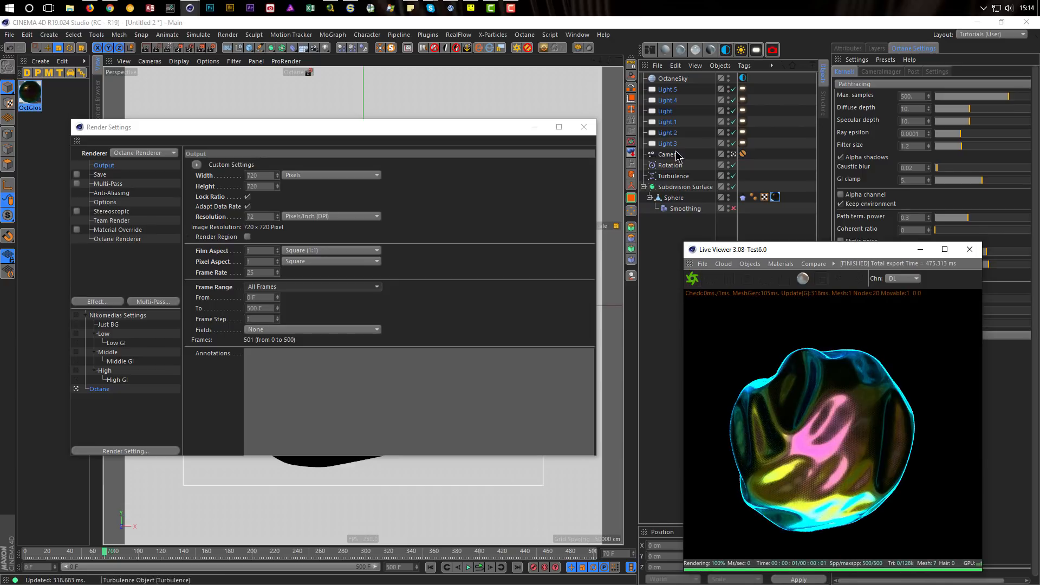
- Disable all six area lights and rotate the OctaneSky environment, trying RotX 0.3125 and ending at about 0.90
{"action": "left_click_drag", "start_coordinate": [733, 89], "coordinate": [740, 133]}
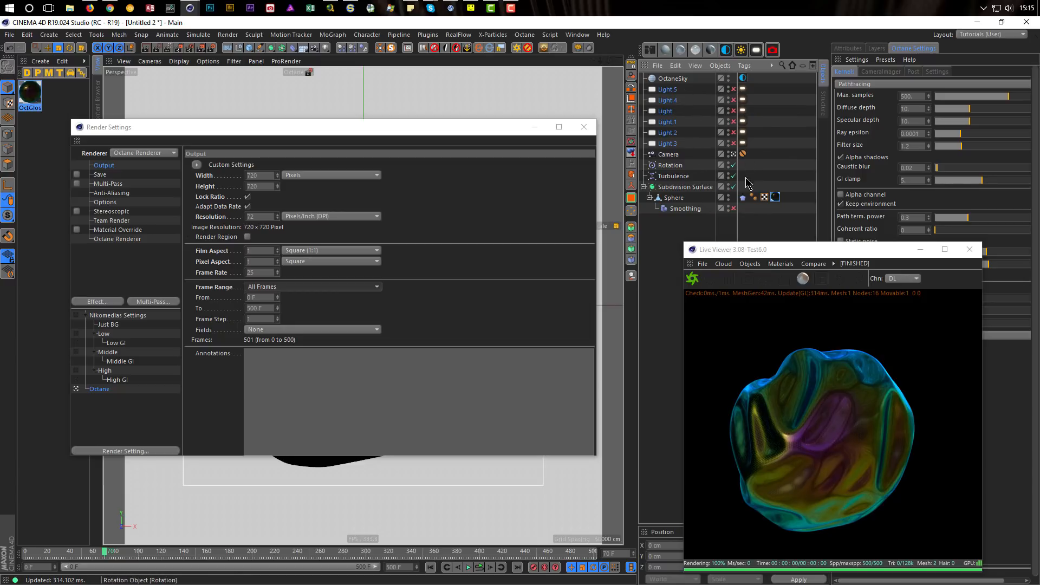
{"action": "left_click", "coordinate": [743, 78]}
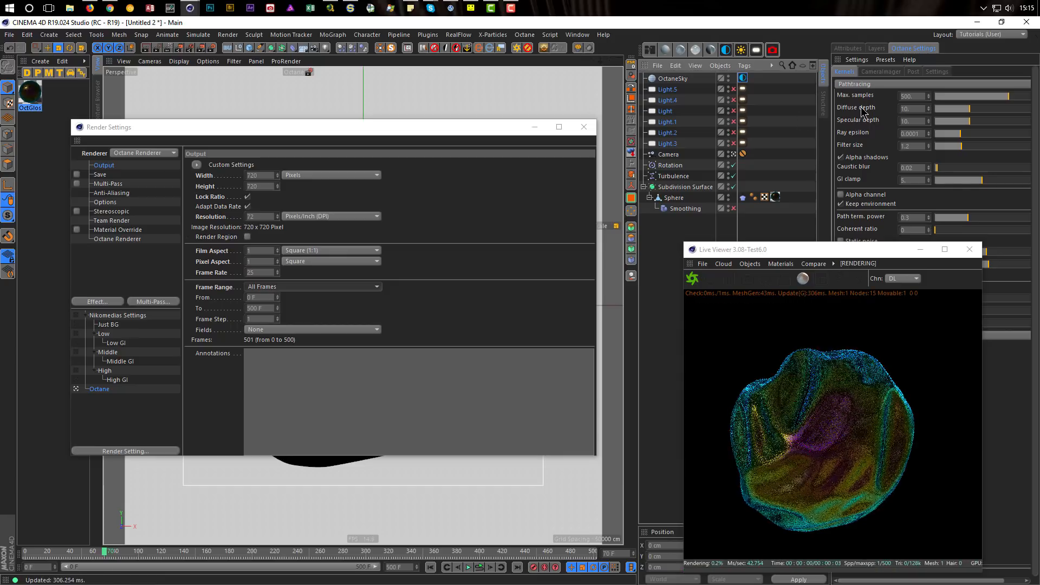
{"action": "left_click", "coordinate": [849, 49]}
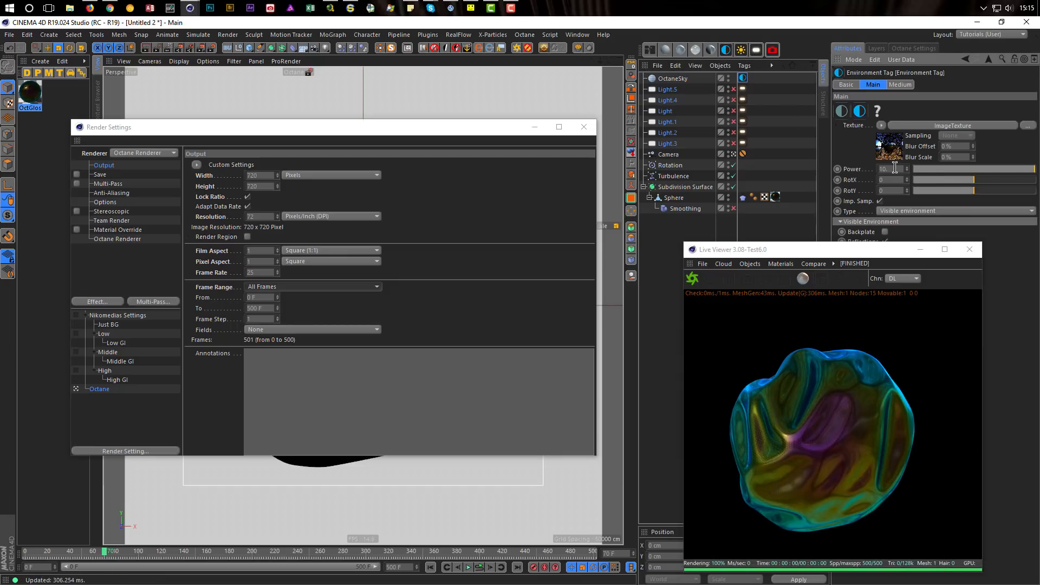
{"action": "left_click_drag", "start_coordinate": [975, 179], "coordinate": [994, 188]}
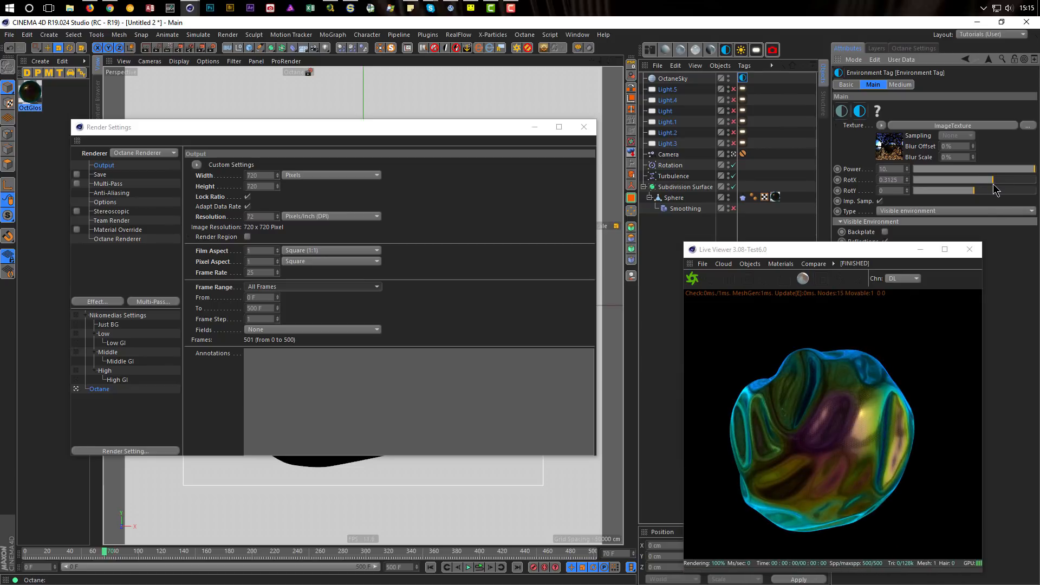
{"action": "left_click_drag", "start_coordinate": [996, 185], "coordinate": [1028, 181]}
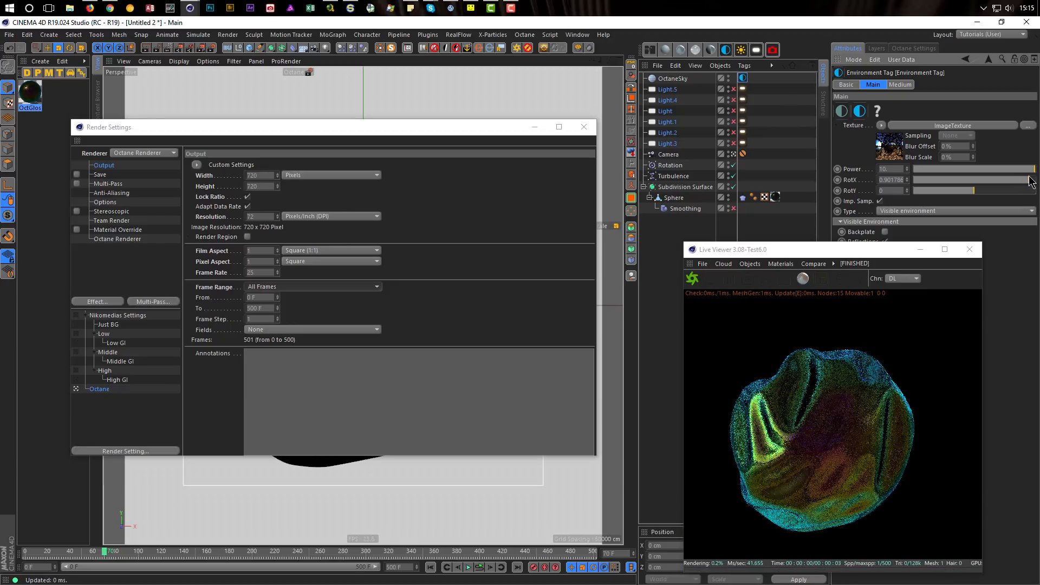
- Set the OctaneSky environment's RotX to 0.3125 and compare the render with all six area lights enabled and disabled
{"action": "left_click_drag", "start_coordinate": [734, 90], "coordinate": [737, 143]}
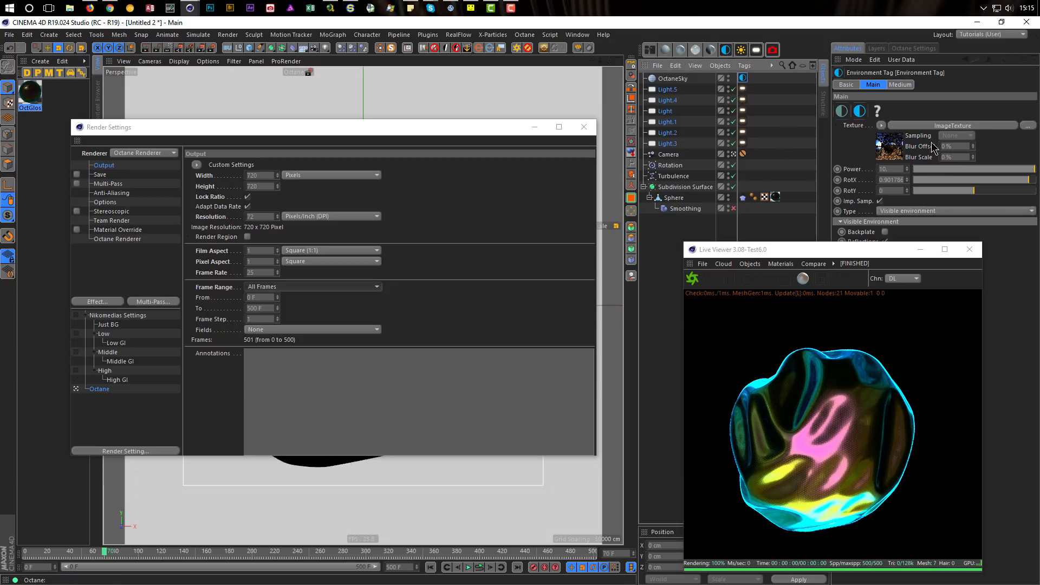
{"action": "left_click_drag", "start_coordinate": [1019, 183], "coordinate": [993, 180]}
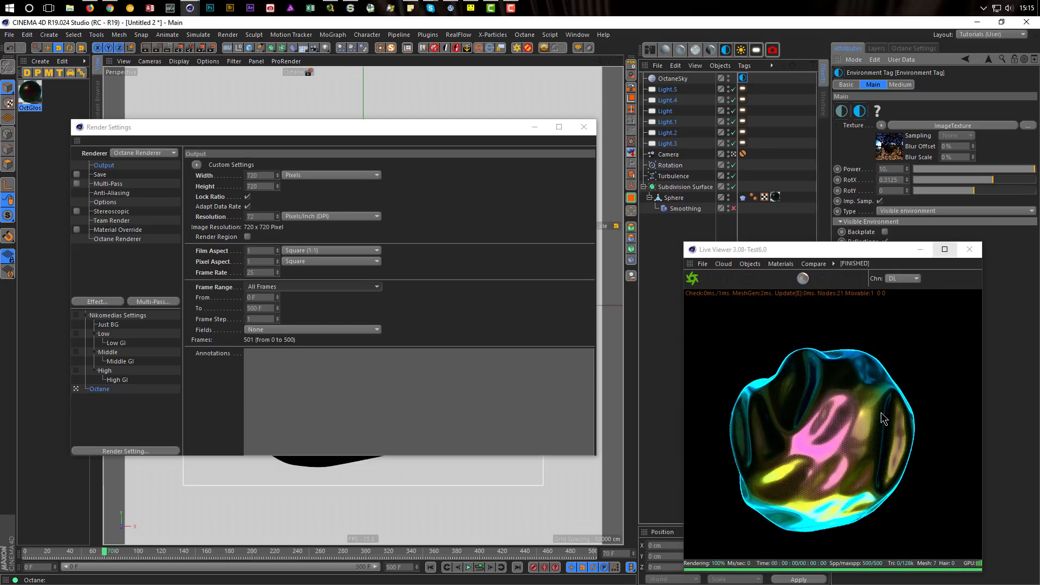
{"action": "left_click_drag", "start_coordinate": [734, 89], "coordinate": [733, 143]}
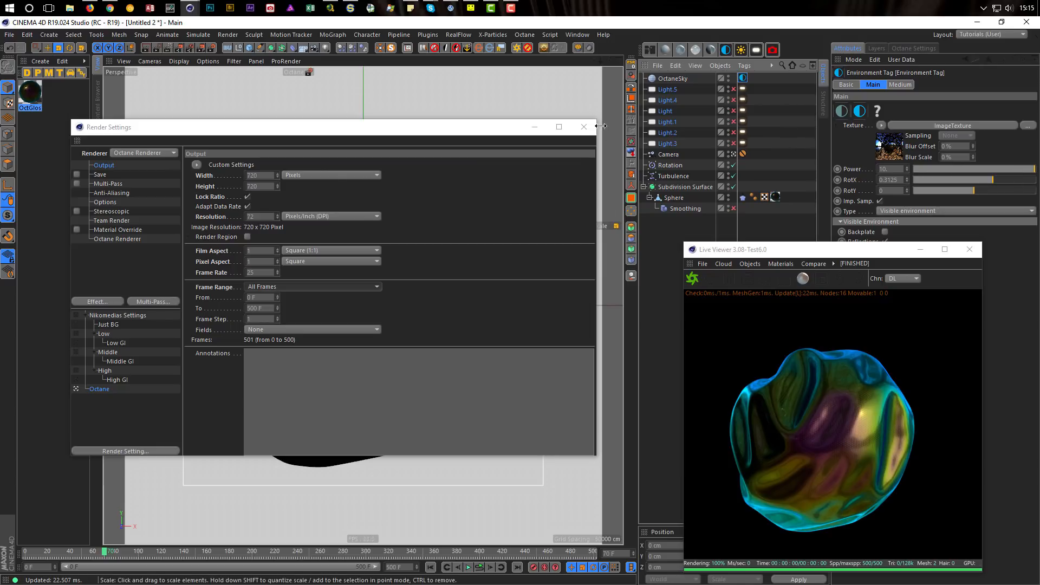
- Replace the render settings window with the Content Browser and load Frozen_Waterfall_Ref.hdr into the sky's ImageTexture
{"action": "left_click", "coordinate": [583, 127]}
{"action": "key", "text": "shift+F8"}
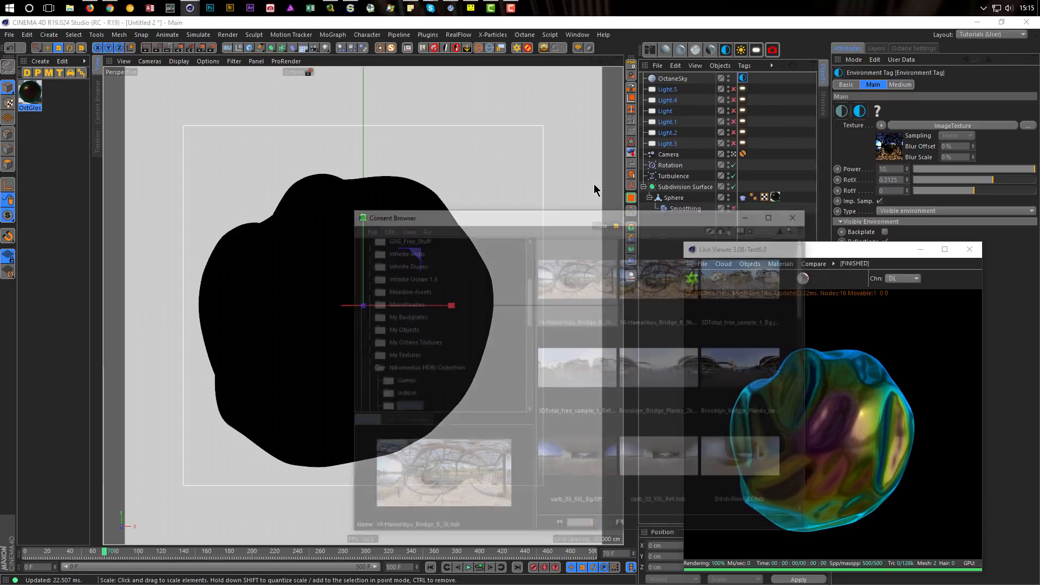
{"action": "left_click_drag", "start_coordinate": [586, 212], "coordinate": [386, 149]}
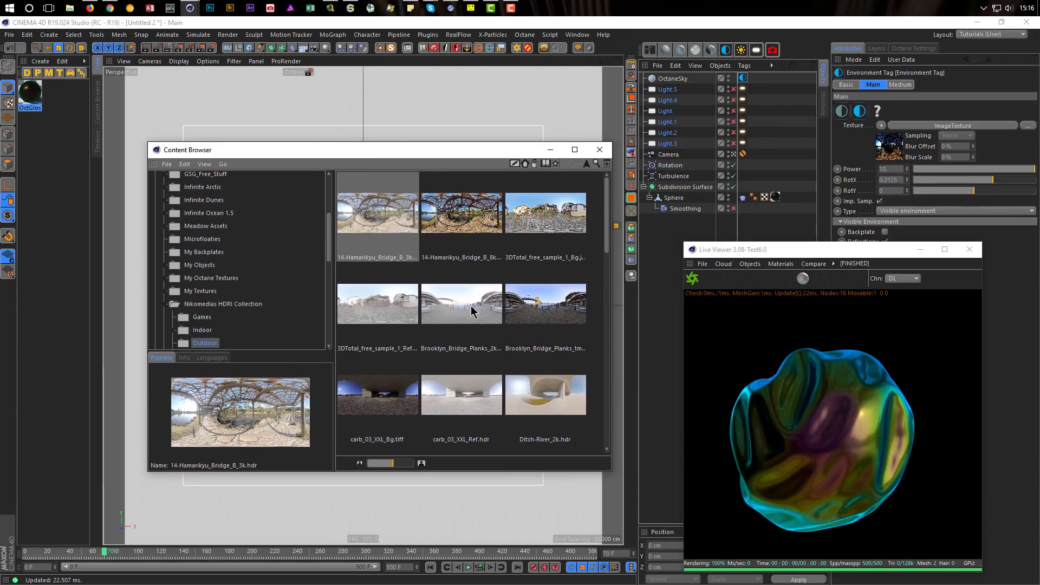
{"action": "scroll", "coordinate": [474, 306], "scroll_direction": "down", "scroll_amount": 6}
{"action": "left_click_drag", "start_coordinate": [475, 195], "coordinate": [899, 154]}
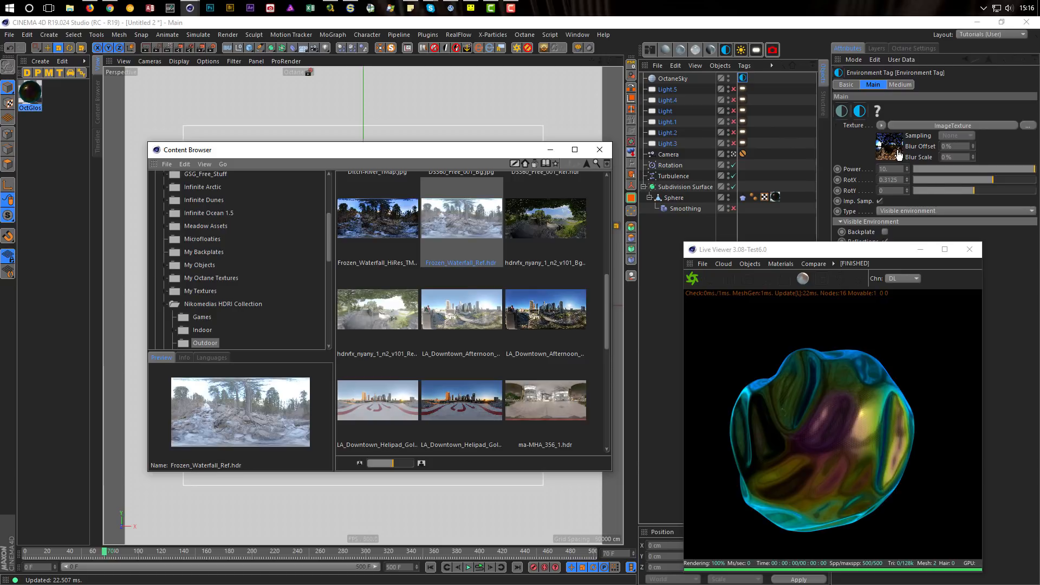
{"action": "left_click", "coordinate": [898, 155]}
{"action": "left_click_drag", "start_coordinate": [469, 225], "coordinate": [925, 118]}
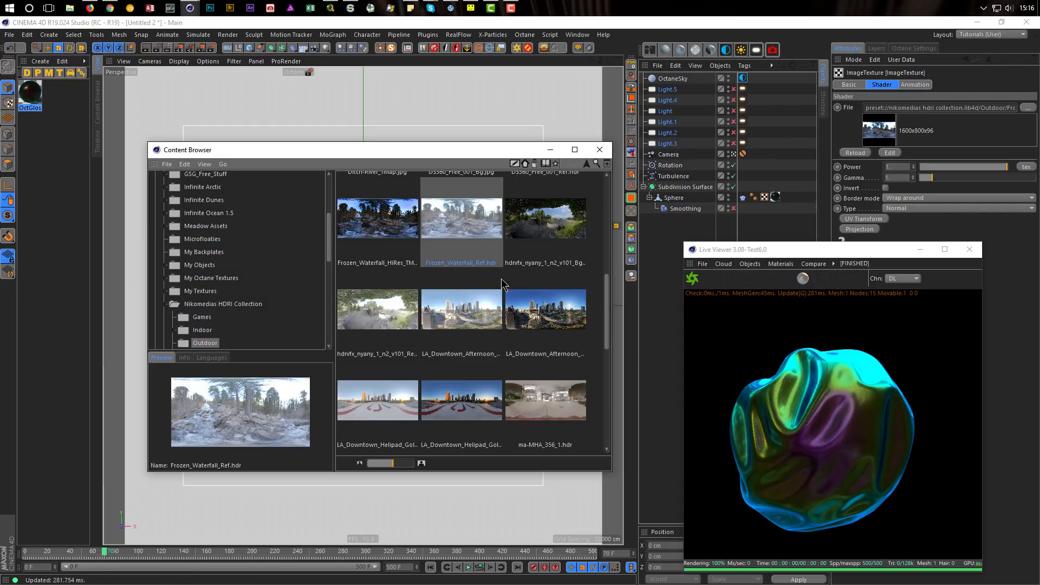
- Load secluded_beach_8k.hdr as the environment image and set the sky's Power to about 10.54 and RotX to about -0.357
{"action": "scroll", "coordinate": [504, 311], "scroll_direction": "down", "scroll_amount": 5}
{"action": "scroll", "coordinate": [494, 327], "scroll_direction": "down", "scroll_amount": 3}
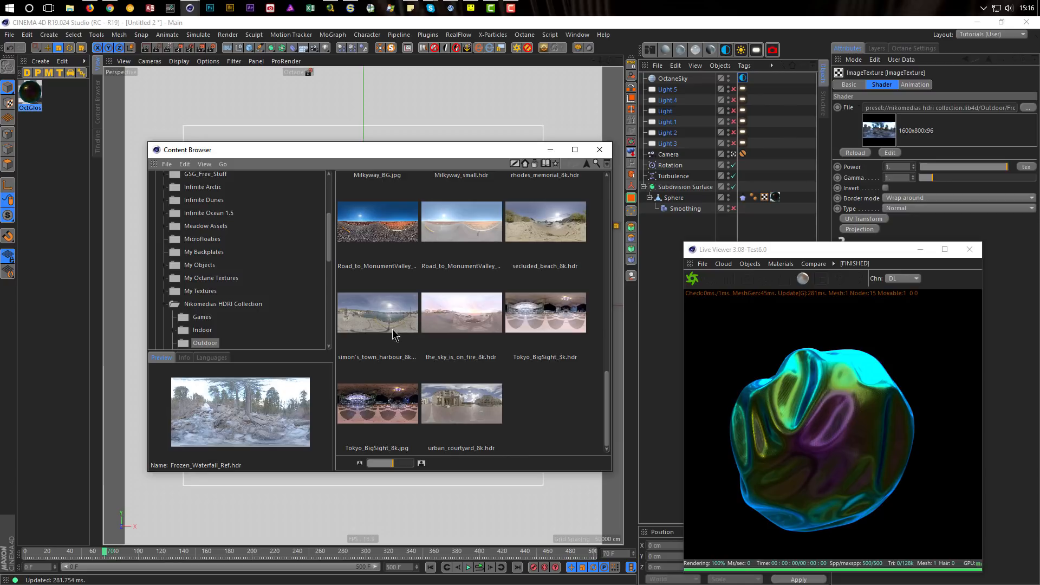
{"action": "left_click", "coordinate": [547, 228]}
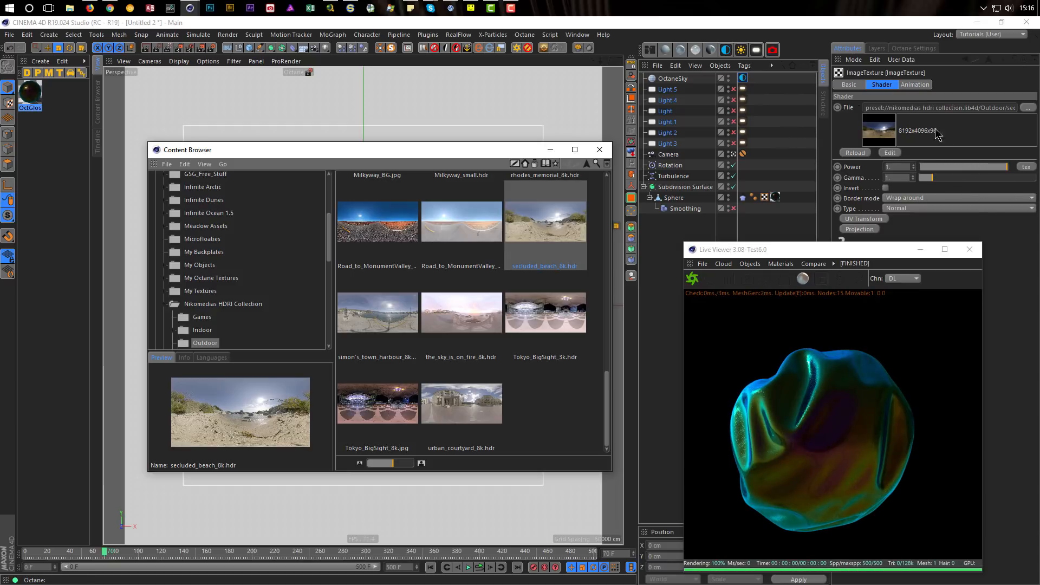
{"action": "left_click", "coordinate": [986, 61]}
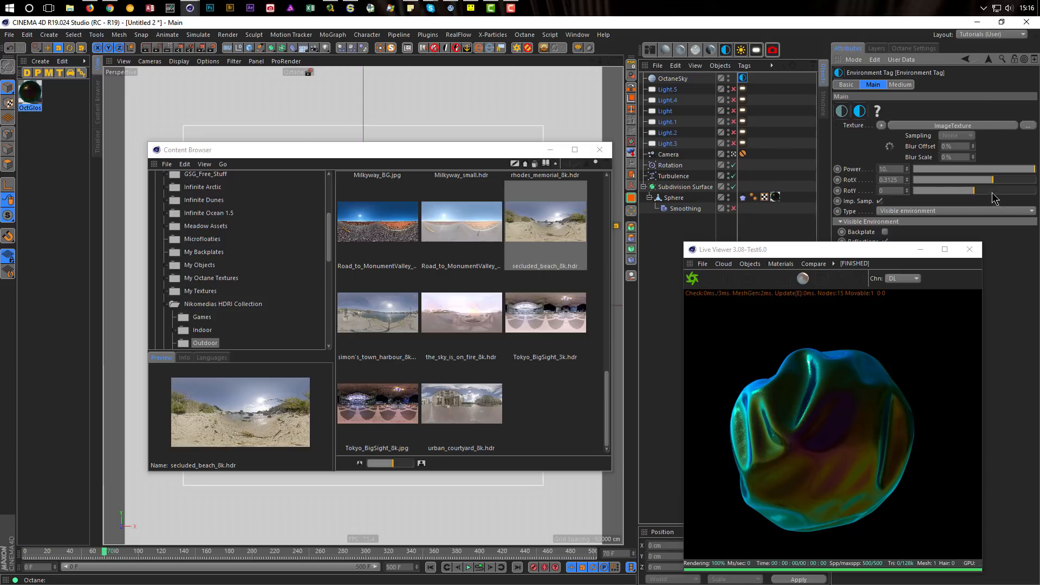
{"action": "left_click_drag", "start_coordinate": [1034, 169], "coordinate": [952, 179]}
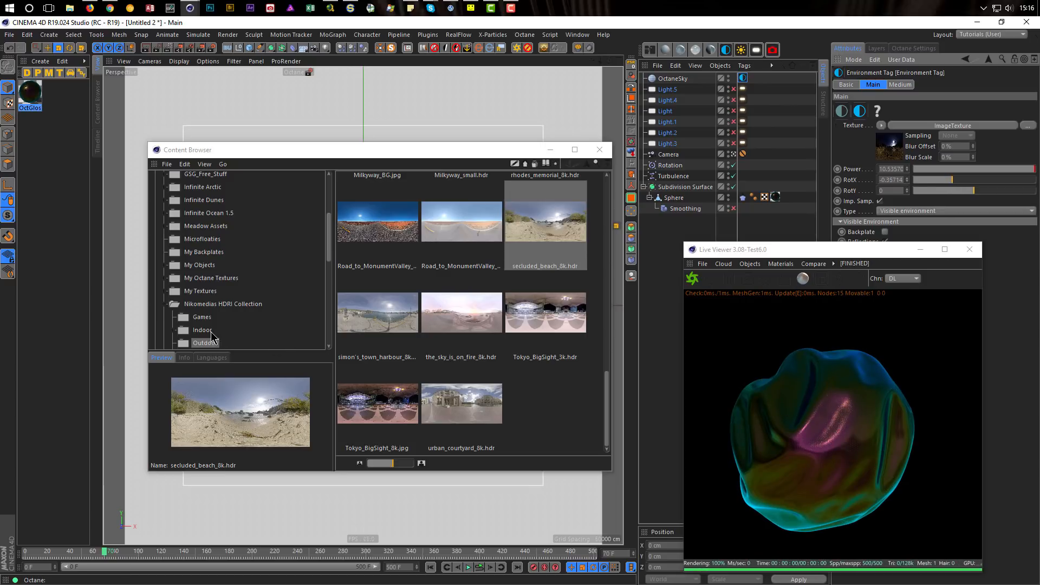
- Try medium_res.hdr and museum_redpath_montreal_canada.exr from the Indoor HDRI folder as the environment image
{"action": "left_click", "coordinate": [273, 332]}
{"action": "scroll", "coordinate": [452, 330], "scroll_direction": "down", "scroll_amount": 5}
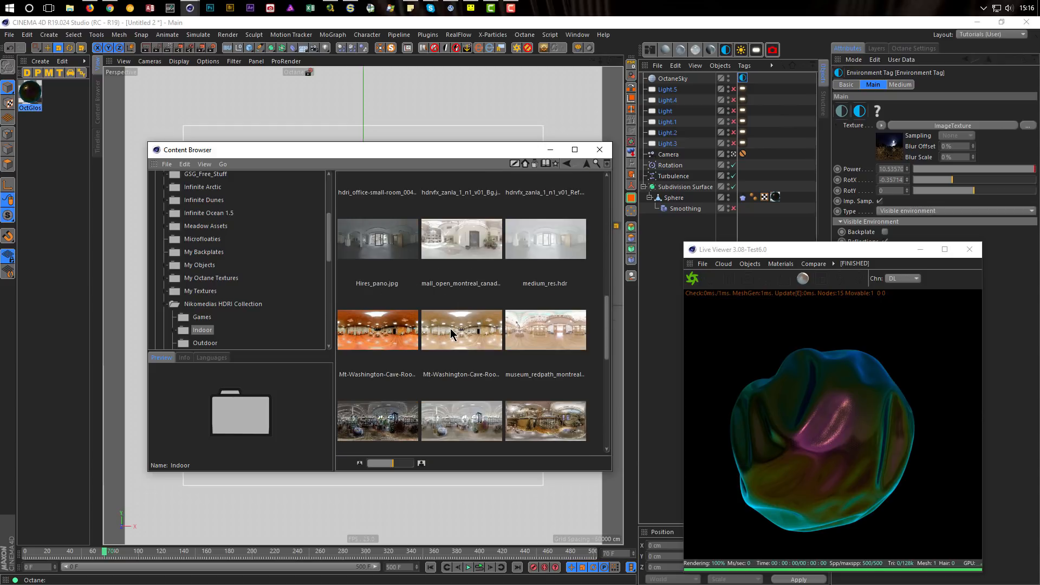
{"action": "left_click", "coordinate": [525, 244]}
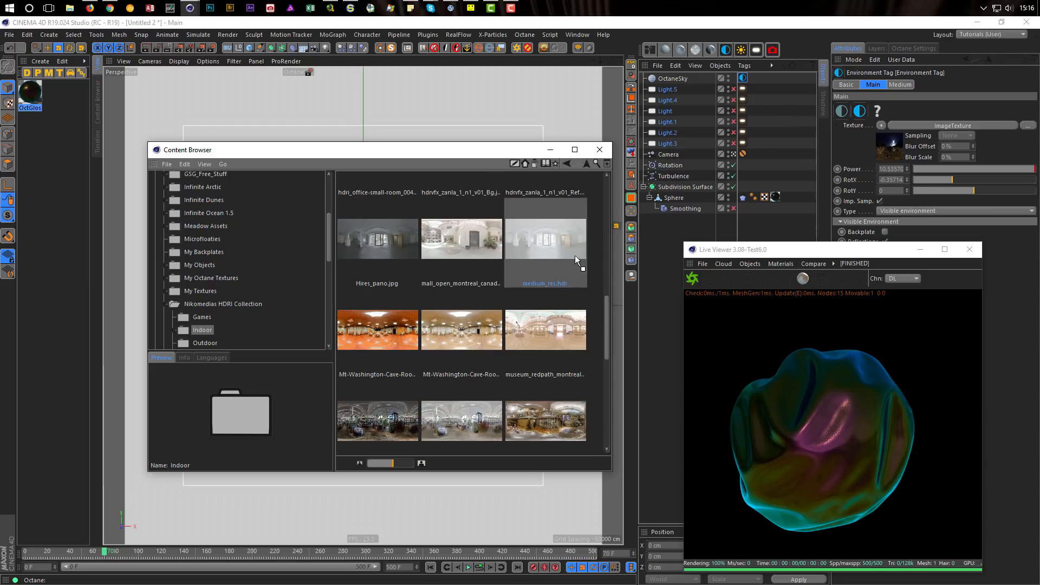
{"action": "left_click", "coordinate": [898, 153]}
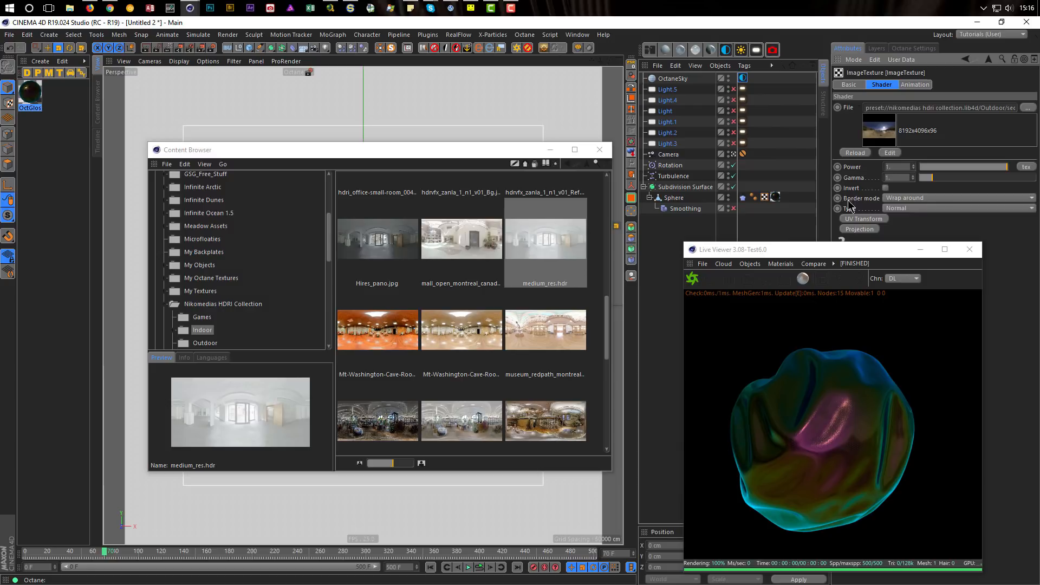
{"action": "left_click_drag", "start_coordinate": [538, 256], "coordinate": [903, 109]}
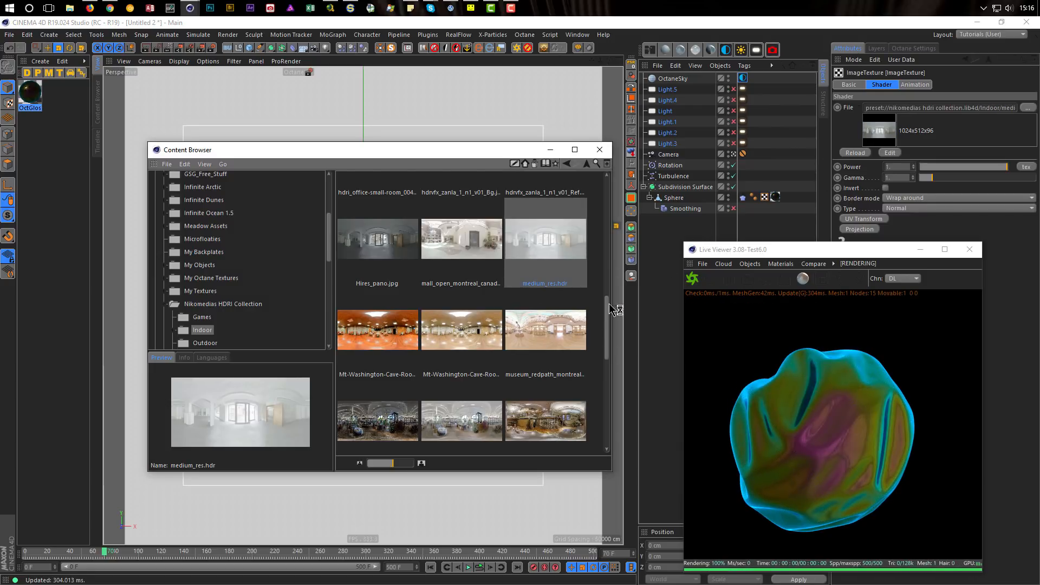
{"action": "left_click_drag", "start_coordinate": [528, 329], "coordinate": [917, 112]}
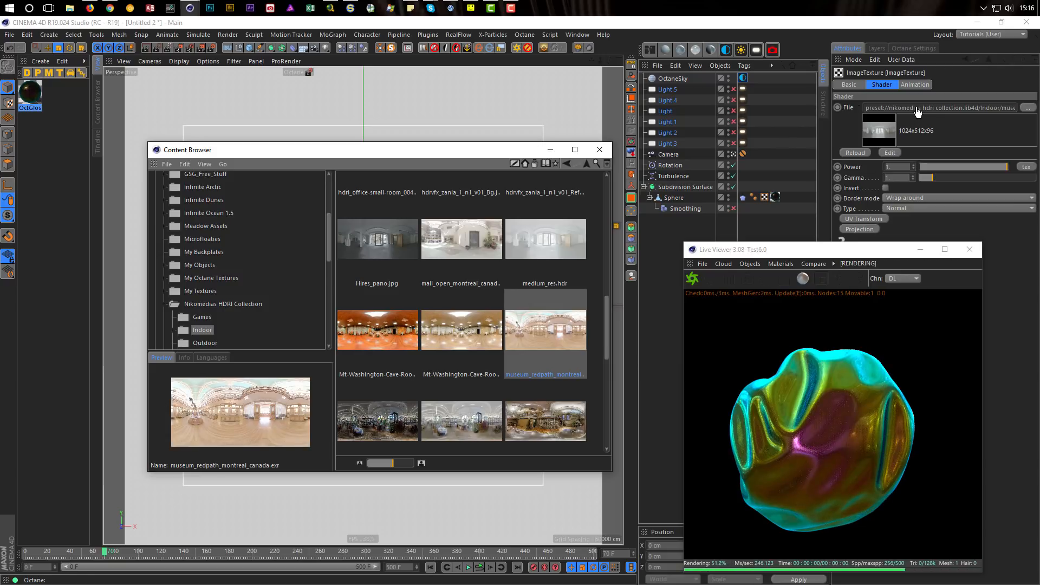
- Load round_cafeteria_montreal_canada.exr as the environment image and rotate the sky to a RotX of about 0.348
{"action": "scroll", "coordinate": [509, 330], "scroll_direction": "down", "scroll_amount": 3}
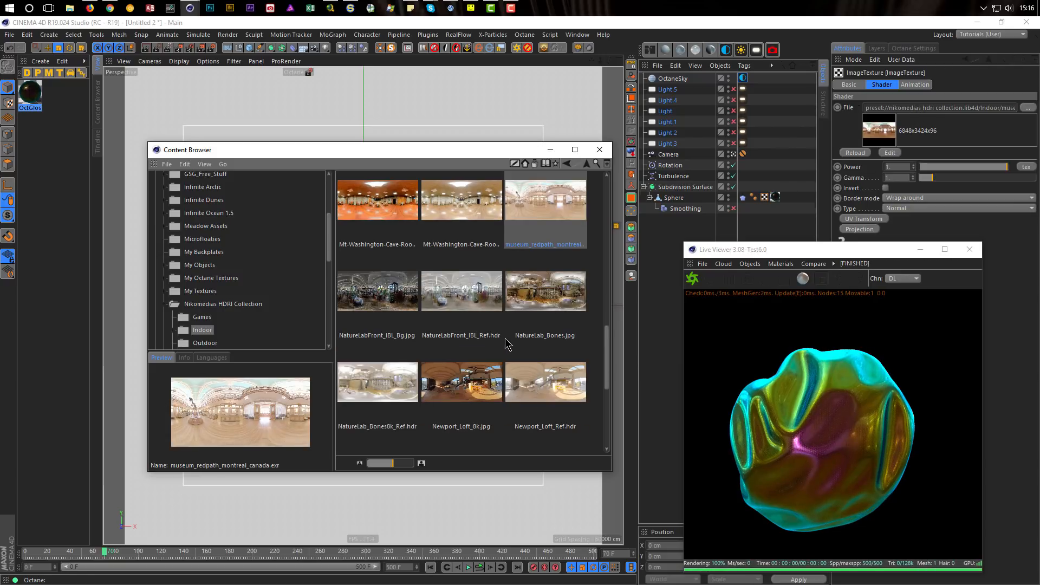
{"action": "scroll", "coordinate": [505, 338], "scroll_direction": "down", "scroll_amount": 3}
{"action": "left_click_drag", "start_coordinate": [377, 279], "coordinate": [954, 108]}
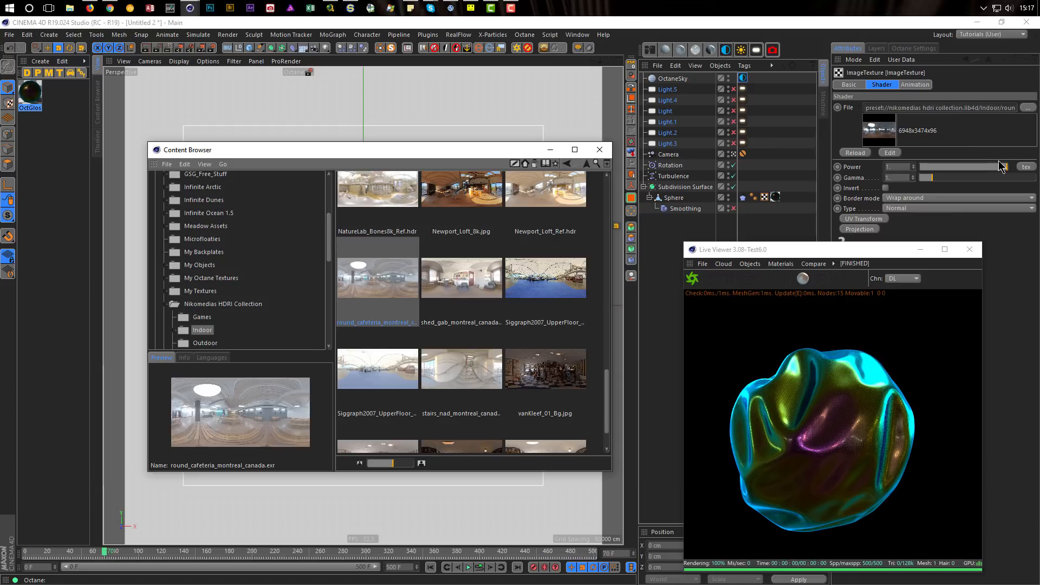
{"action": "left_click", "coordinate": [989, 58]}
{"action": "left_click_drag", "start_coordinate": [950, 181], "coordinate": [994, 182]}
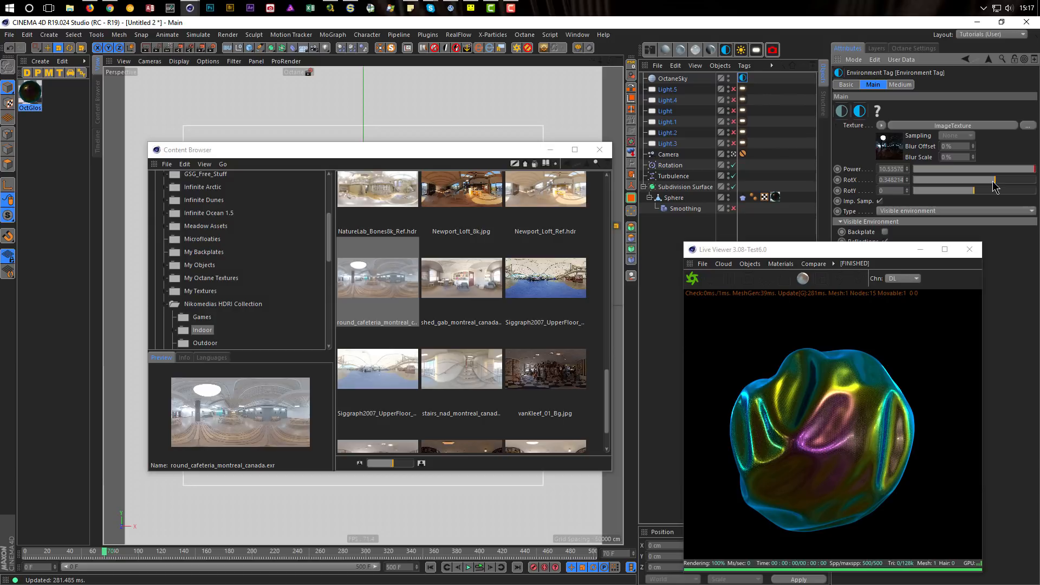
- Close the Content Browser and move the Live Viewer so it partly overlaps the perspective viewport
{"action": "left_click", "coordinate": [599, 150]}
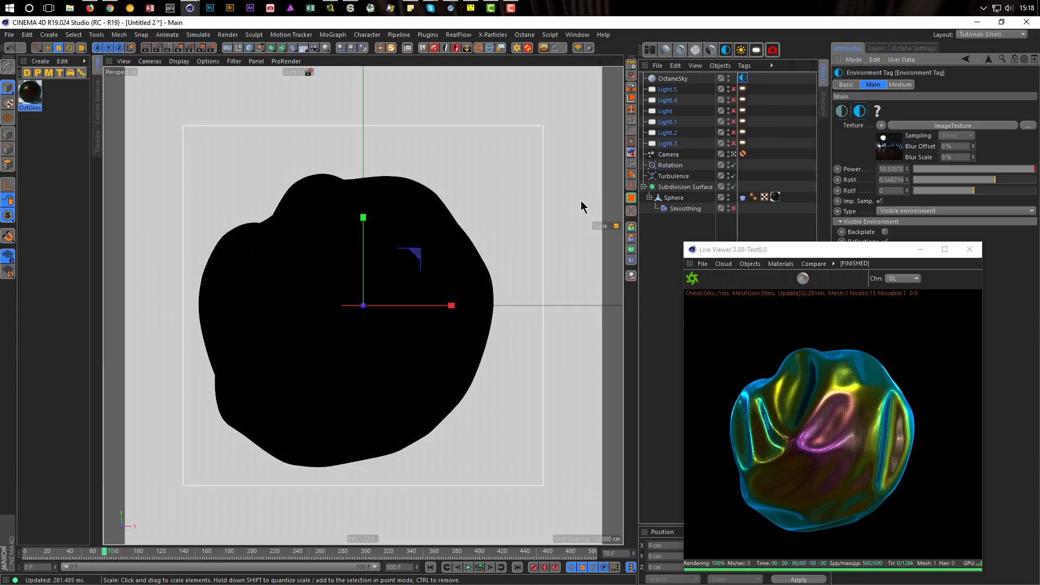
{"action": "left_click_drag", "start_coordinate": [793, 254], "coordinate": [658, 152]}
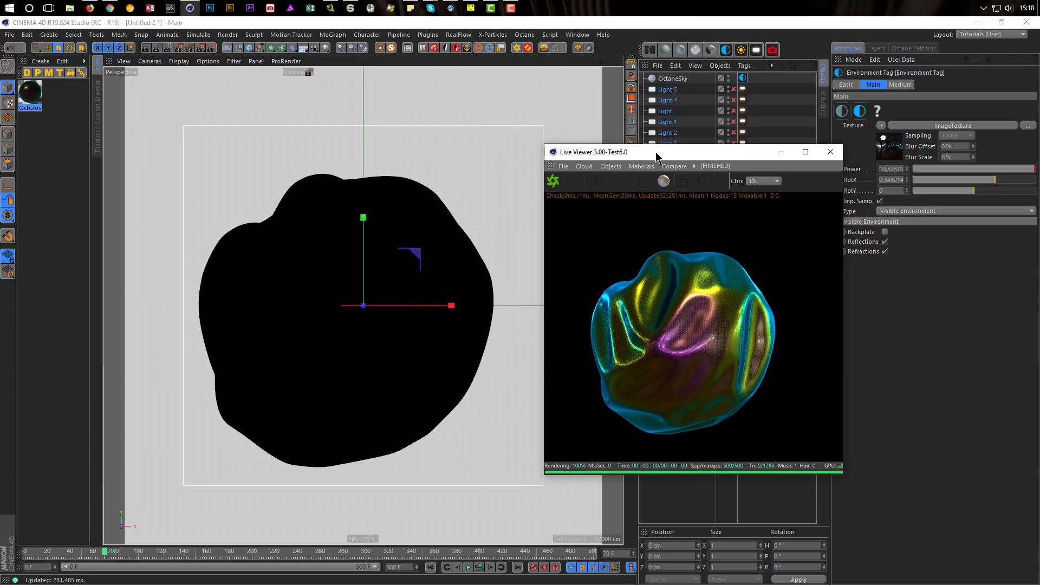